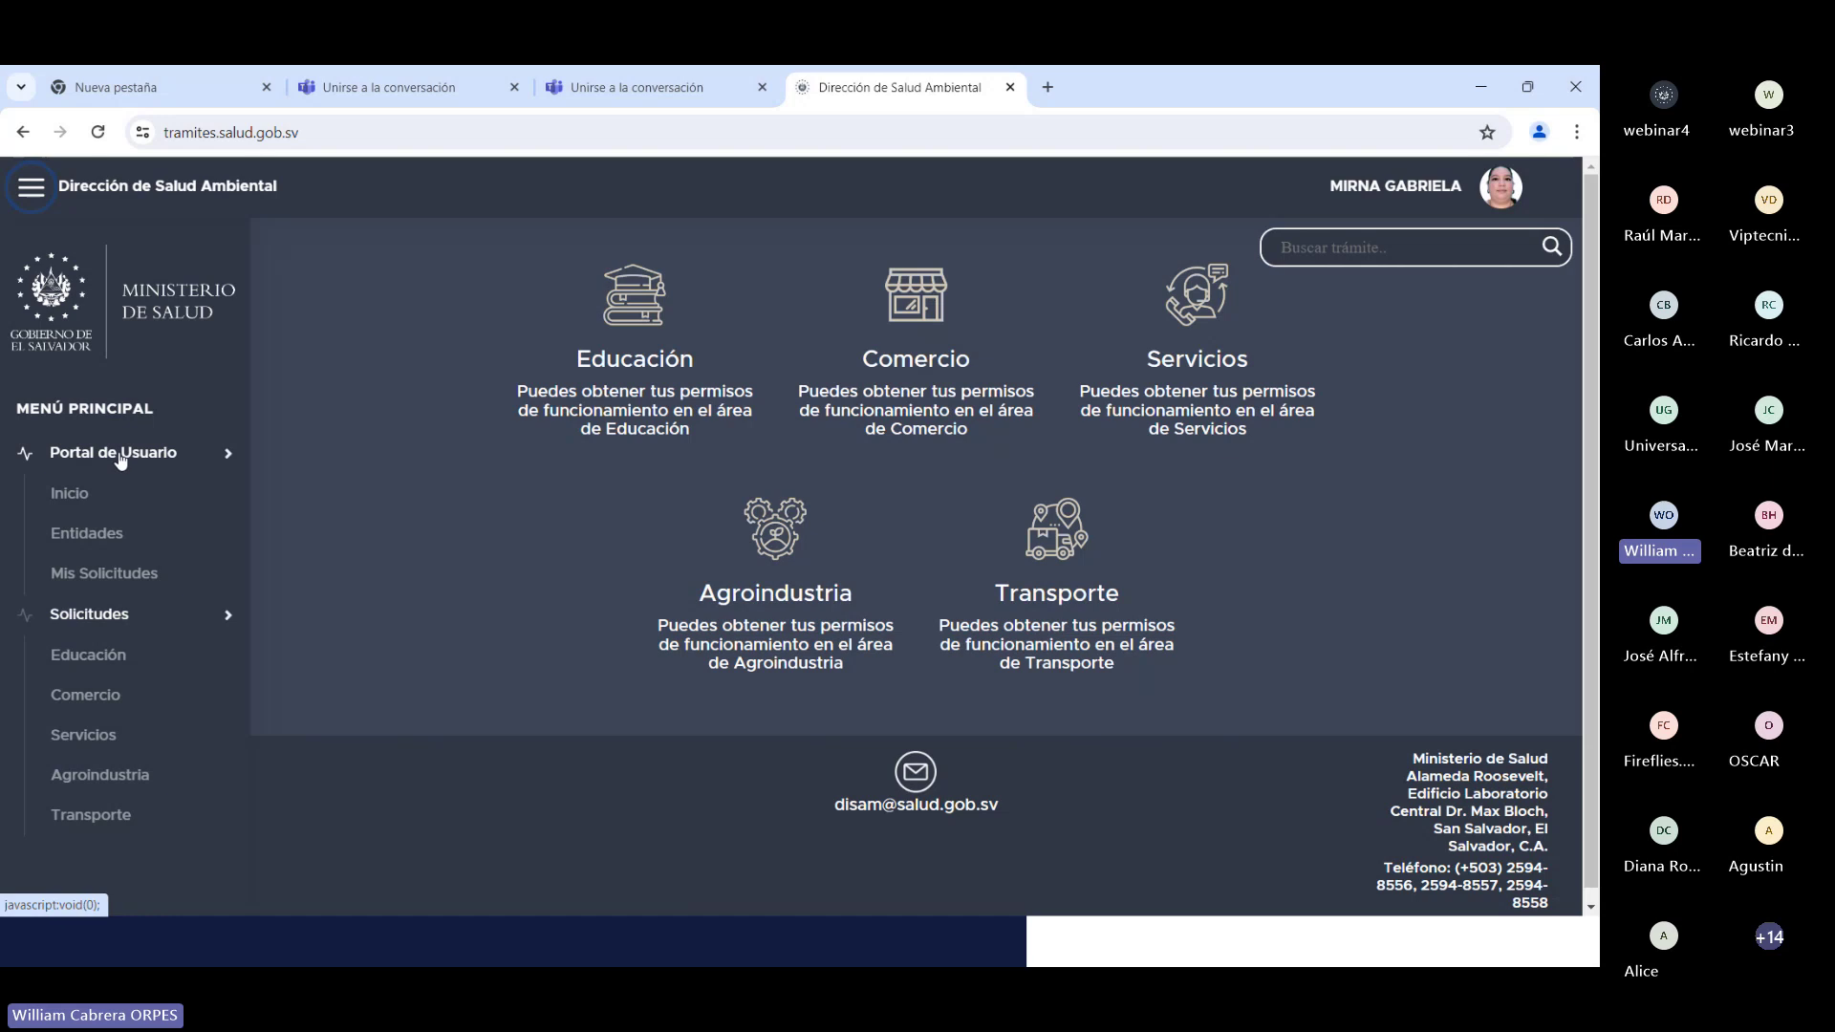
Step: Start a new entity record from the Entidades list and set its Tipo de Entidad to Persona Jurídica
{"action": "left_click", "coordinate": [86, 533]}
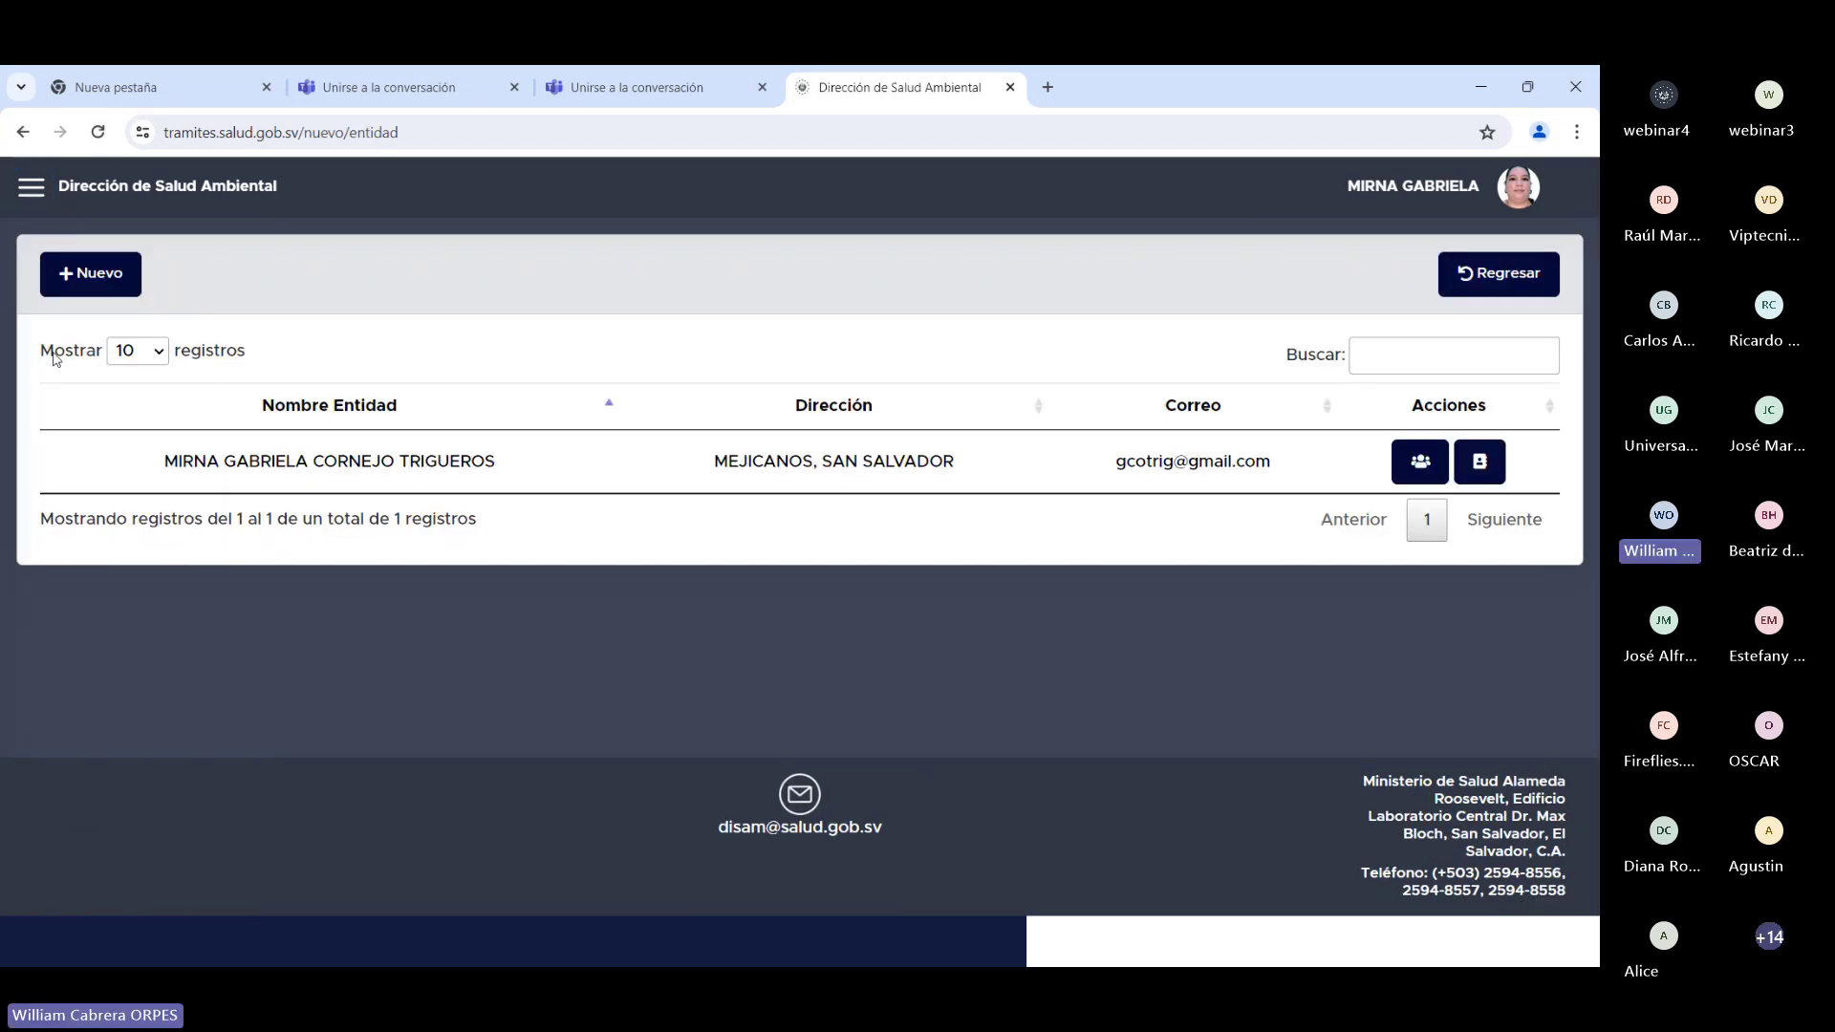
{"action": "left_click", "coordinate": [86, 279]}
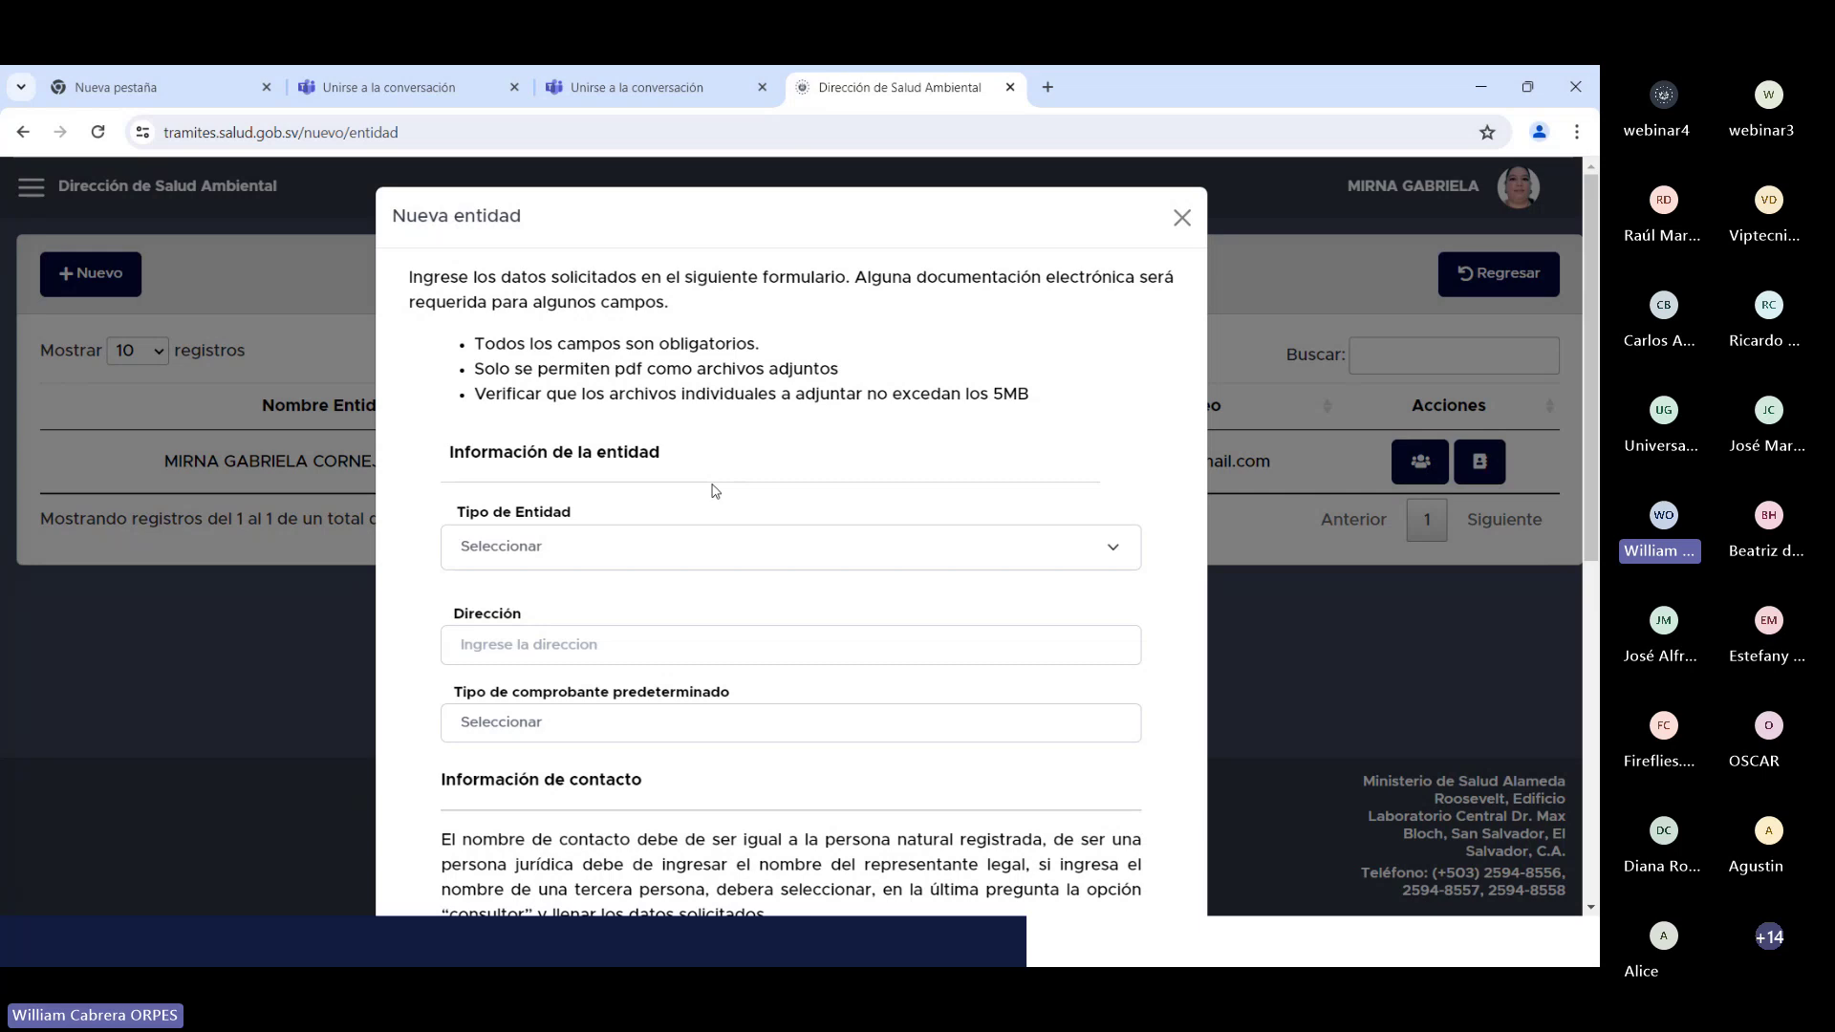
{"action": "left_click", "coordinate": [1114, 553]}
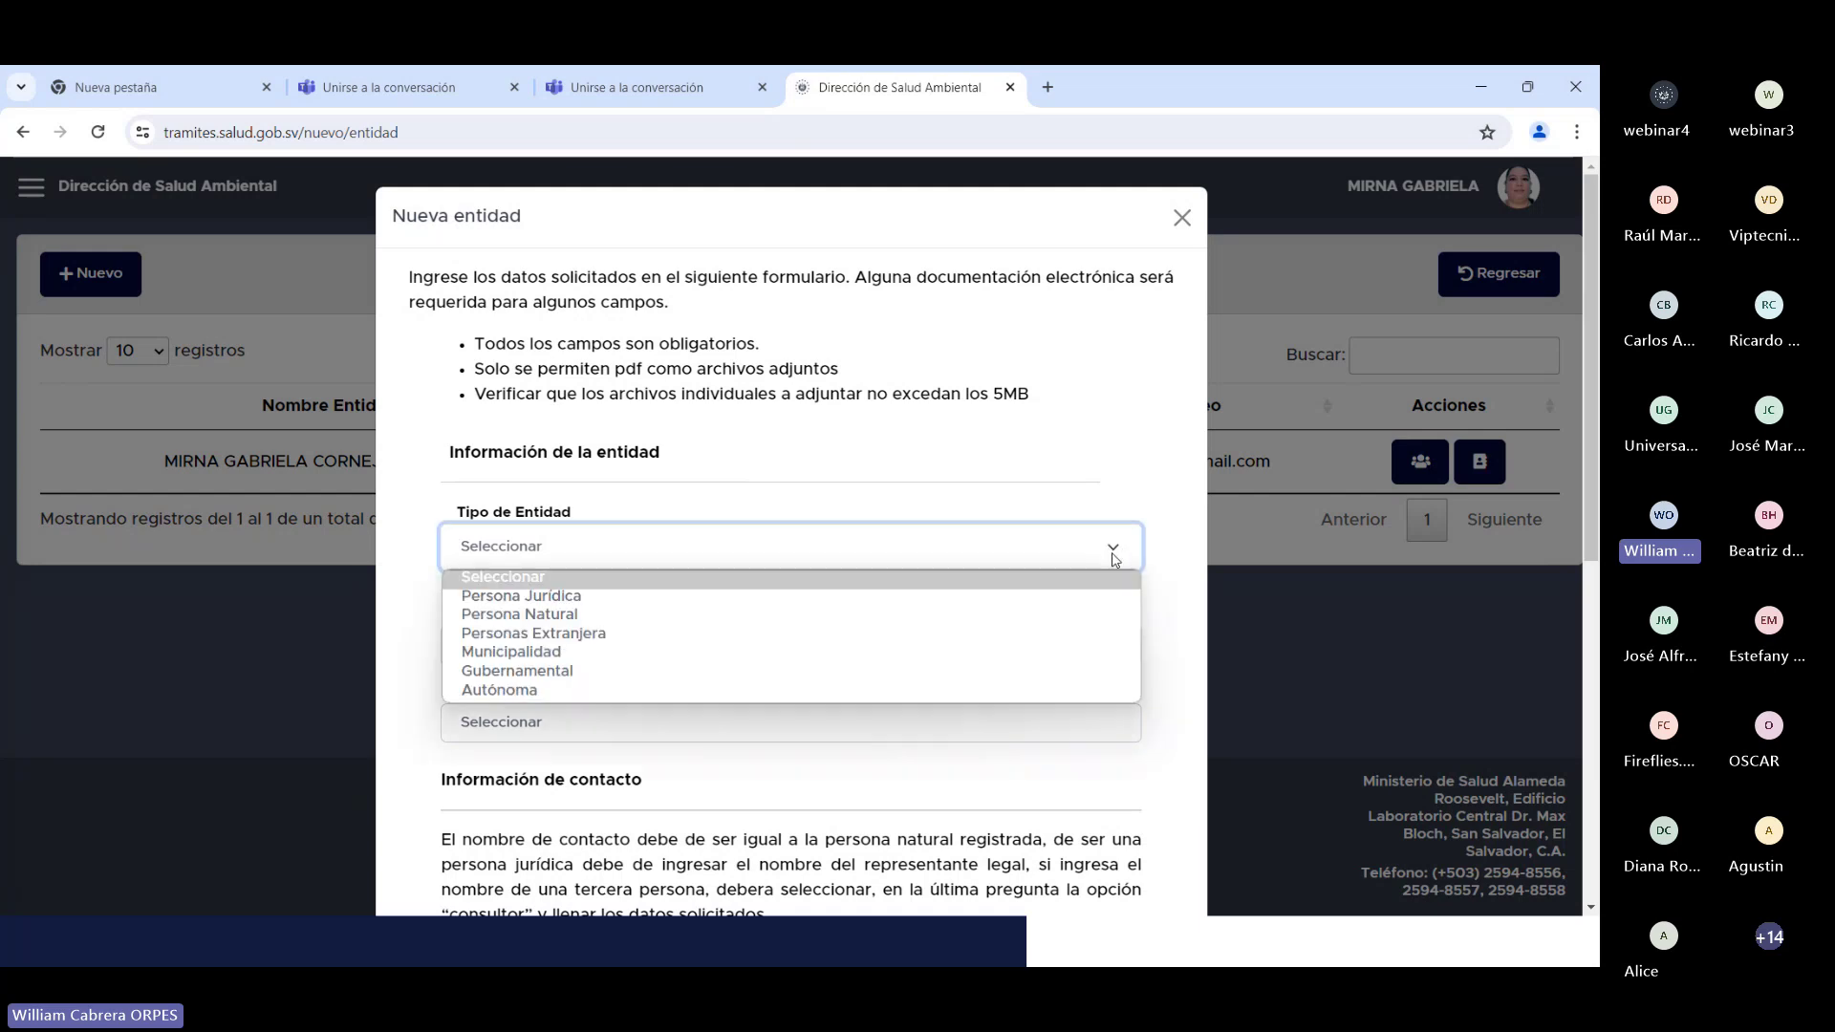
{"action": "left_click", "coordinate": [586, 596]}
Step: Set the entity's Departamento to San Salvador and its Municipio to San Salvador
{"action": "scroll", "coordinate": [880, 388], "scroll_direction": "down", "scroll_amount": 3}
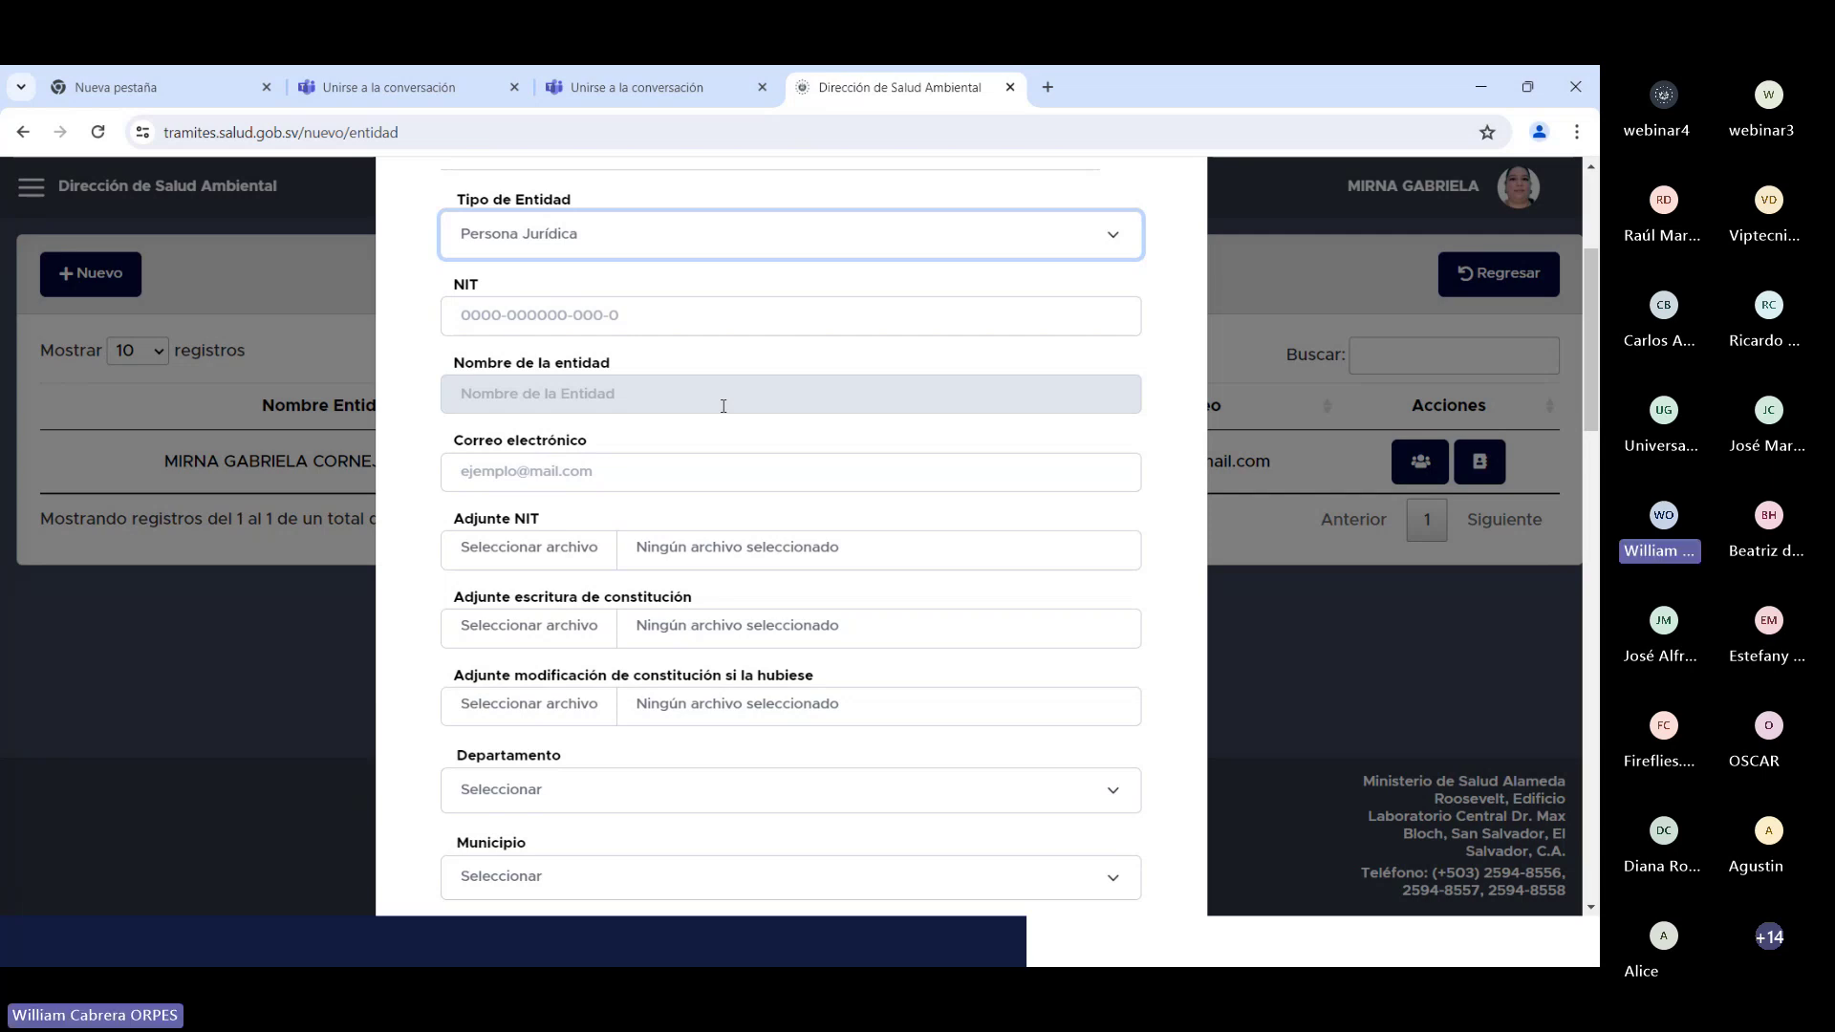
{"action": "scroll", "coordinate": [1185, 387], "scroll_direction": "down", "scroll_amount": 1}
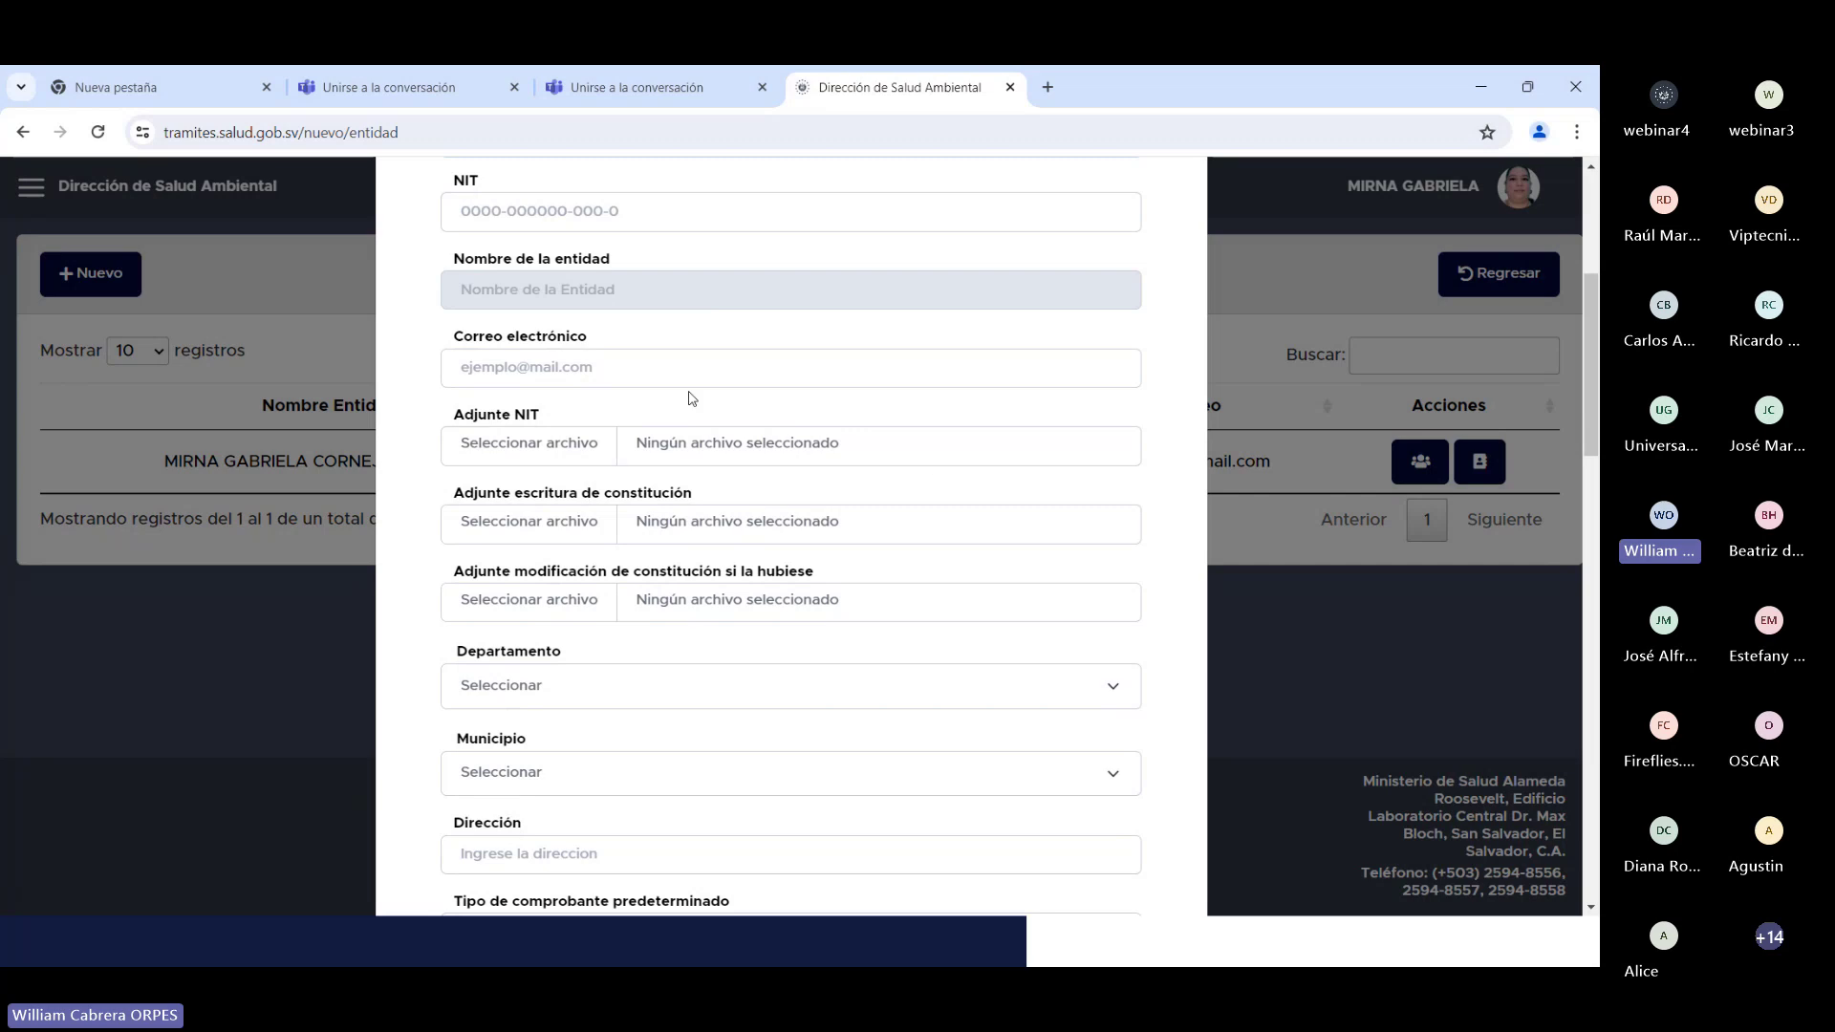
{"action": "scroll", "coordinate": [889, 382], "scroll_direction": "down", "scroll_amount": 1}
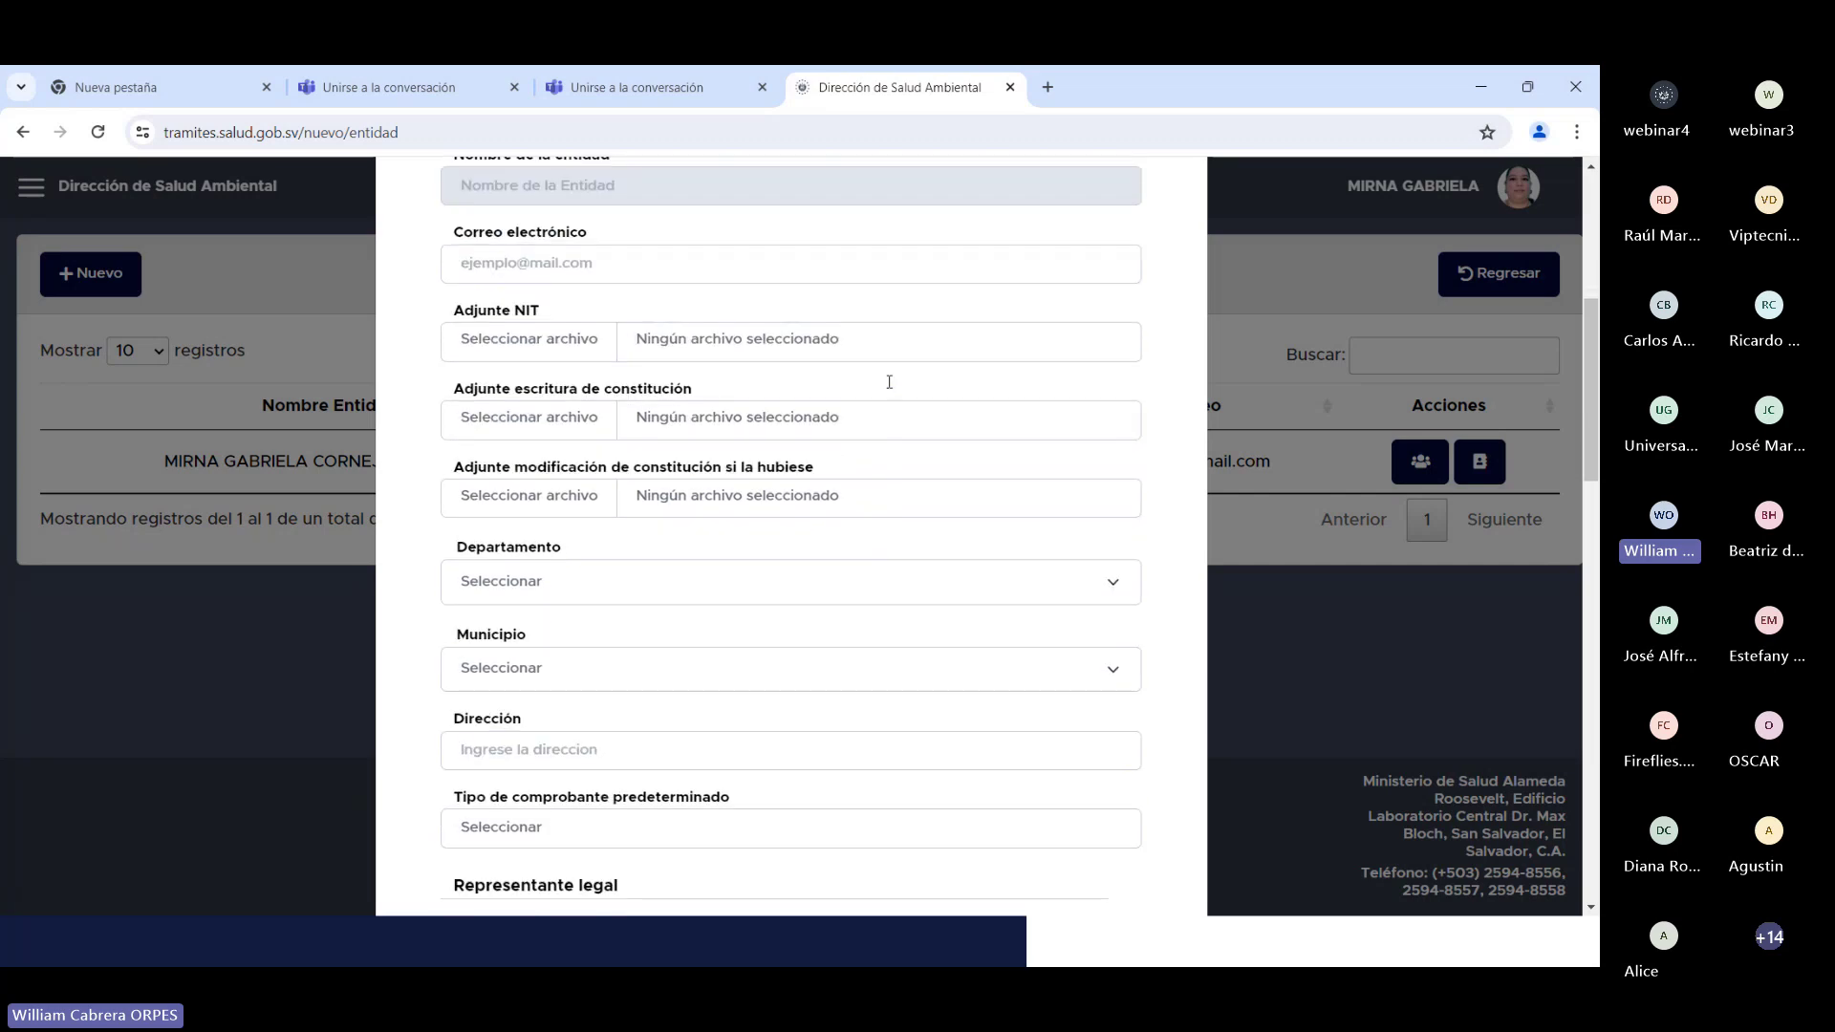
{"action": "scroll", "coordinate": [1158, 485], "scroll_direction": "down", "scroll_amount": 1}
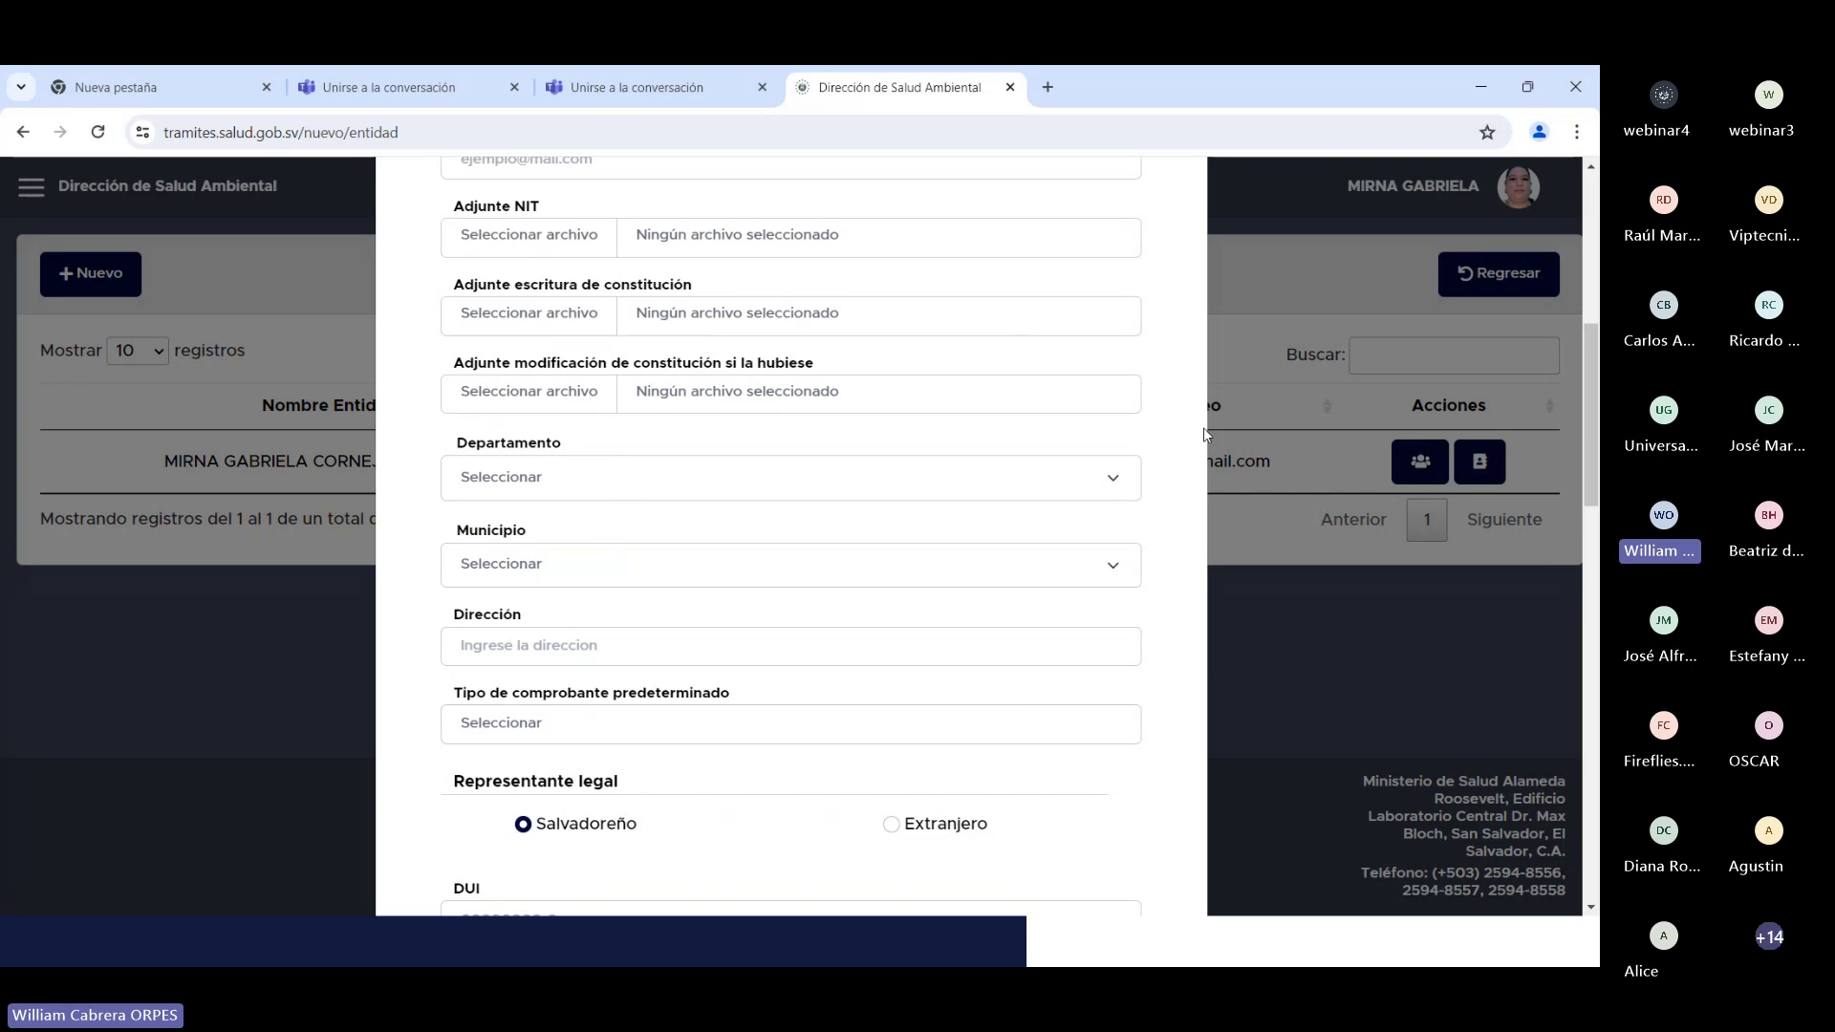
{"action": "scroll", "coordinate": [1203, 435], "scroll_direction": "down", "scroll_amount": 2}
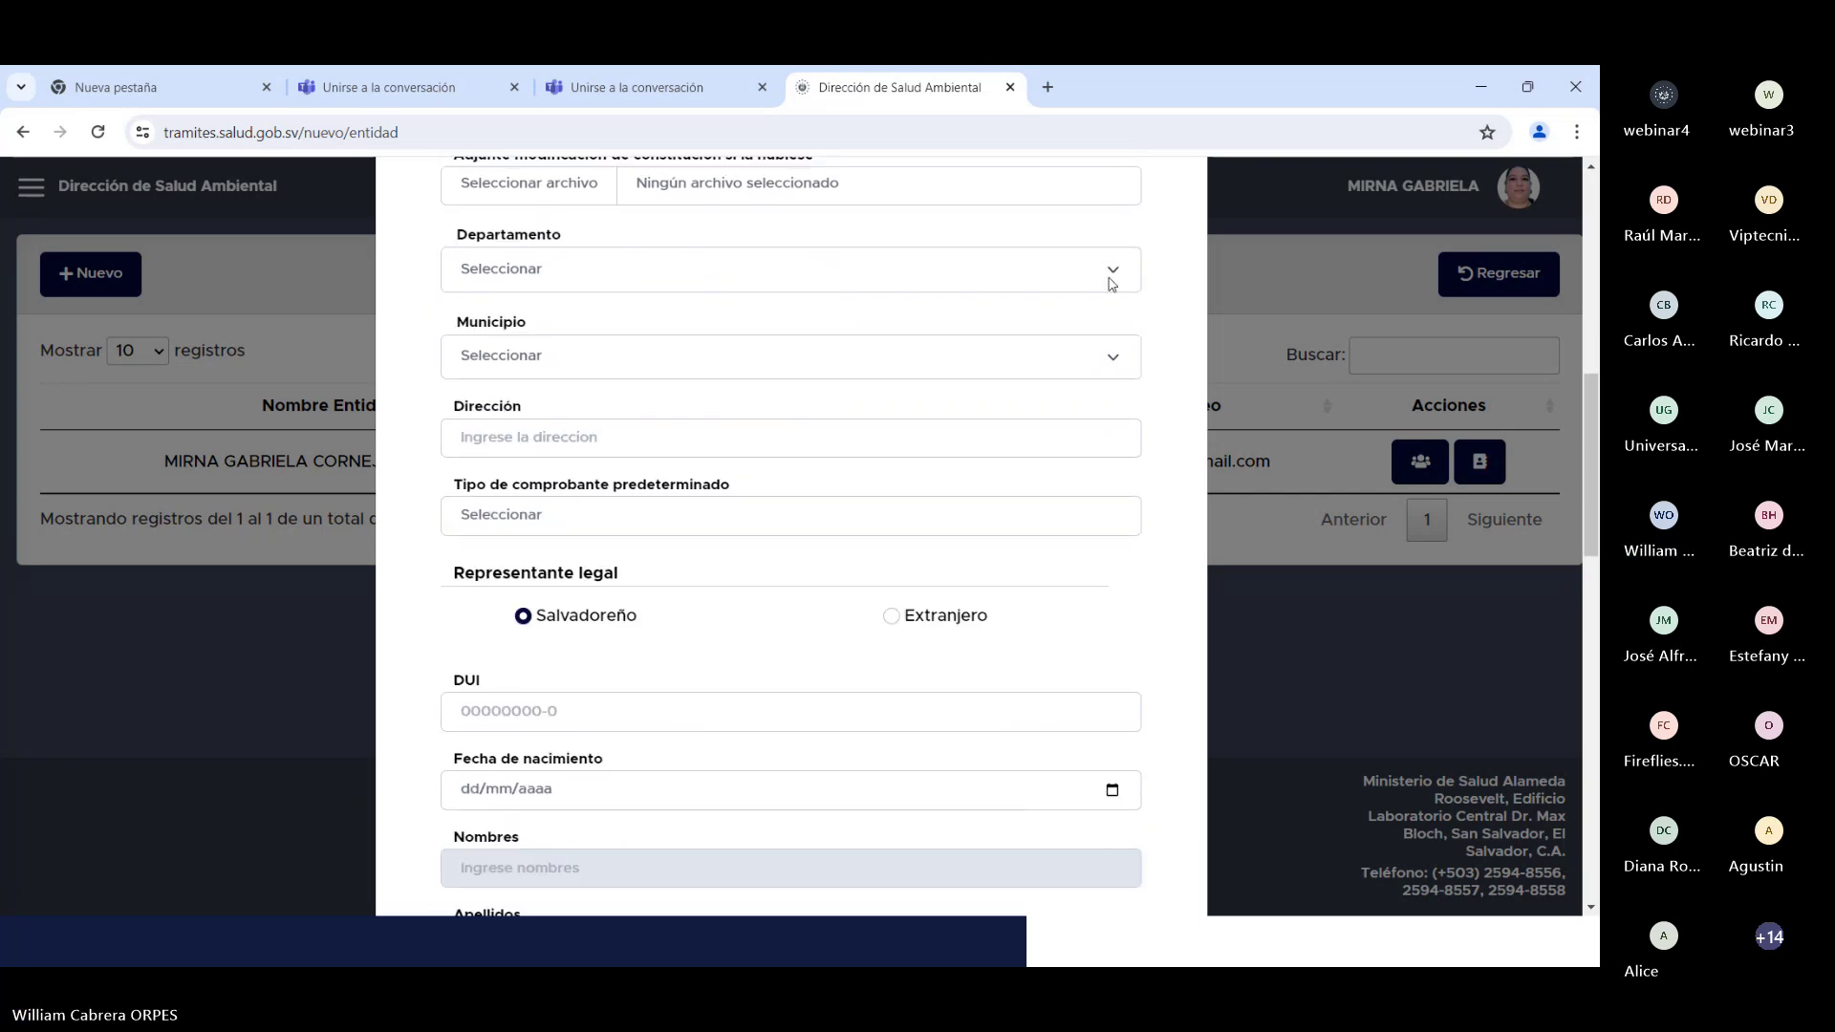
{"action": "left_click", "coordinate": [1110, 280]}
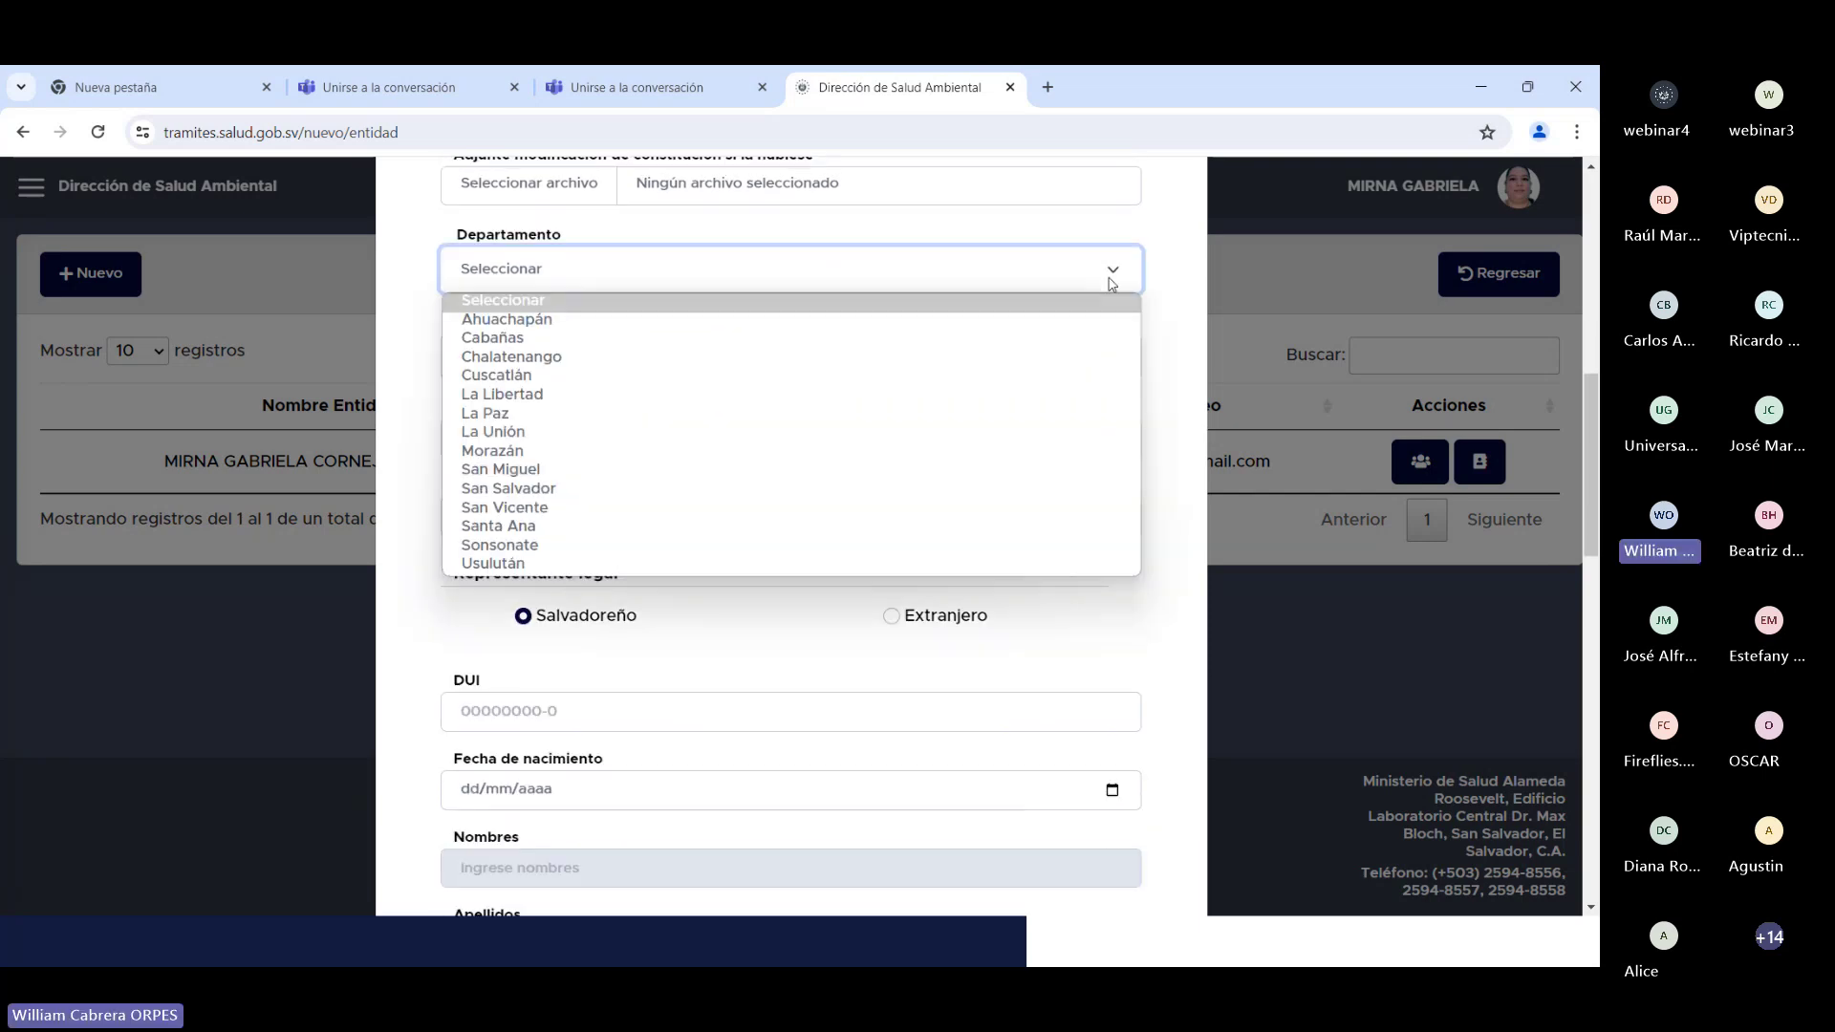
{"action": "left_click", "coordinate": [708, 499]}
{"action": "left_click", "coordinate": [579, 365]}
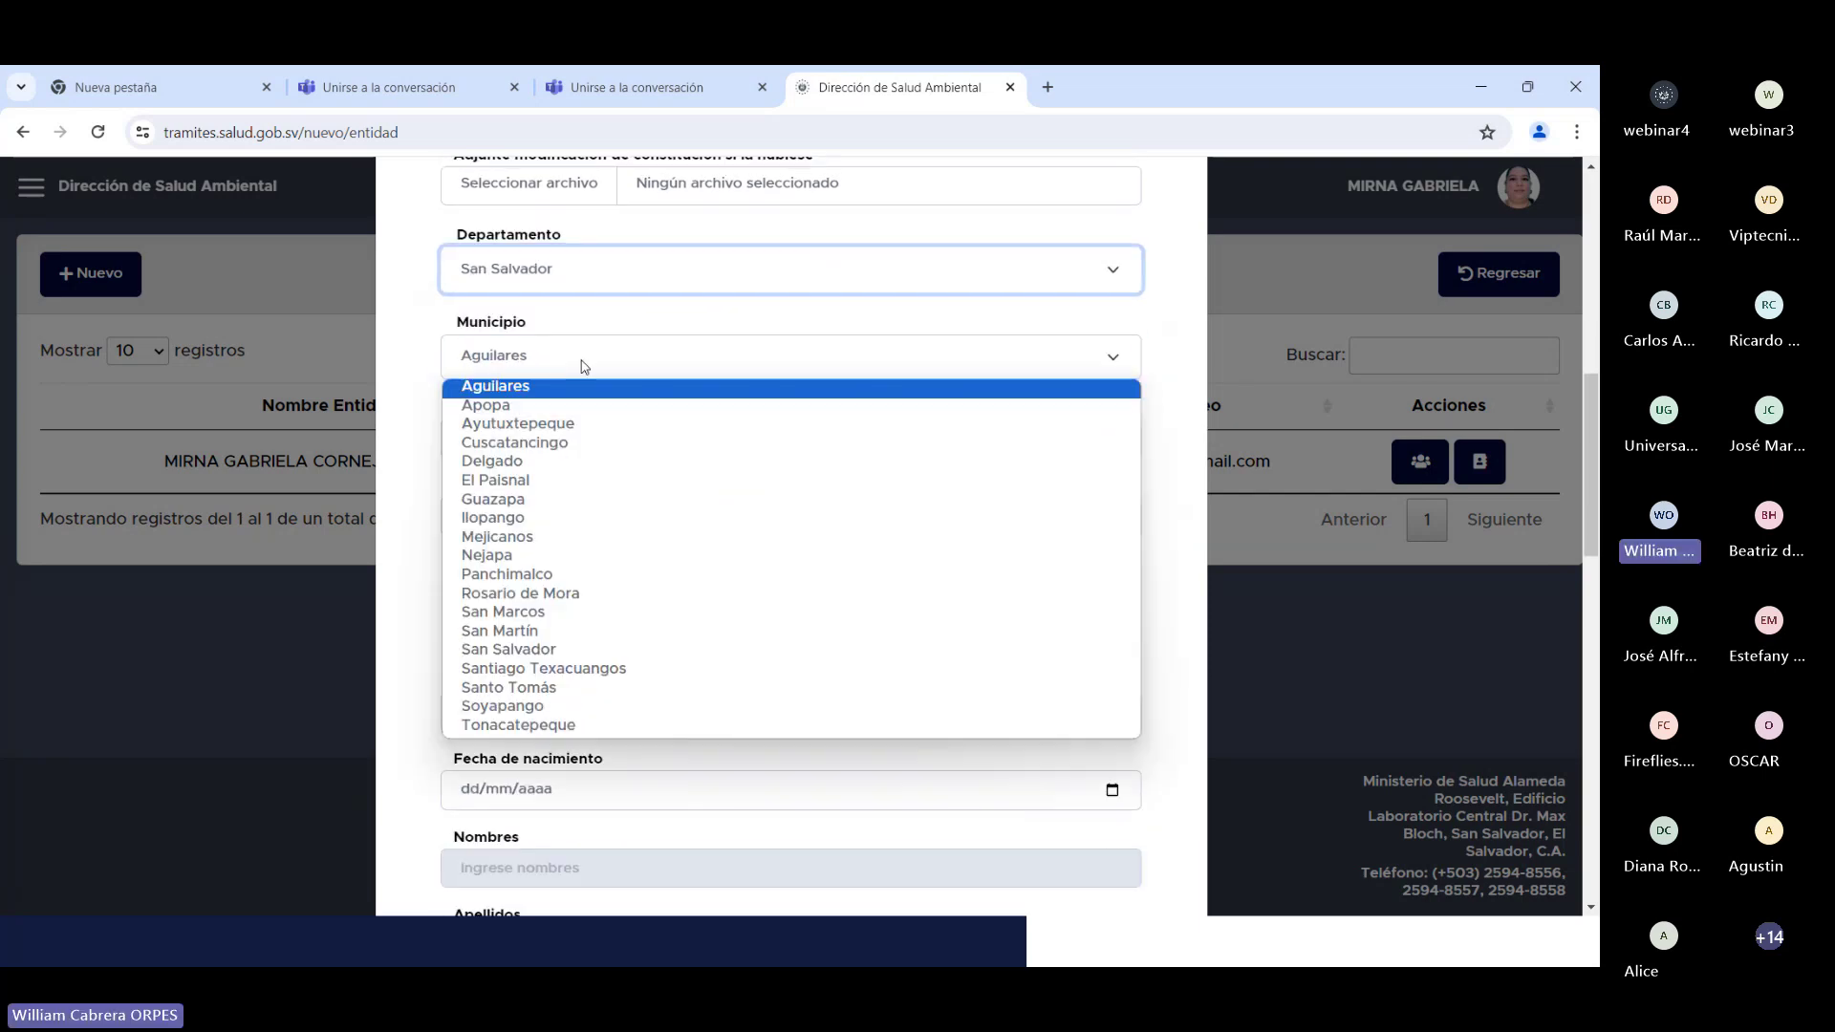
{"action": "left_click", "coordinate": [579, 651]}
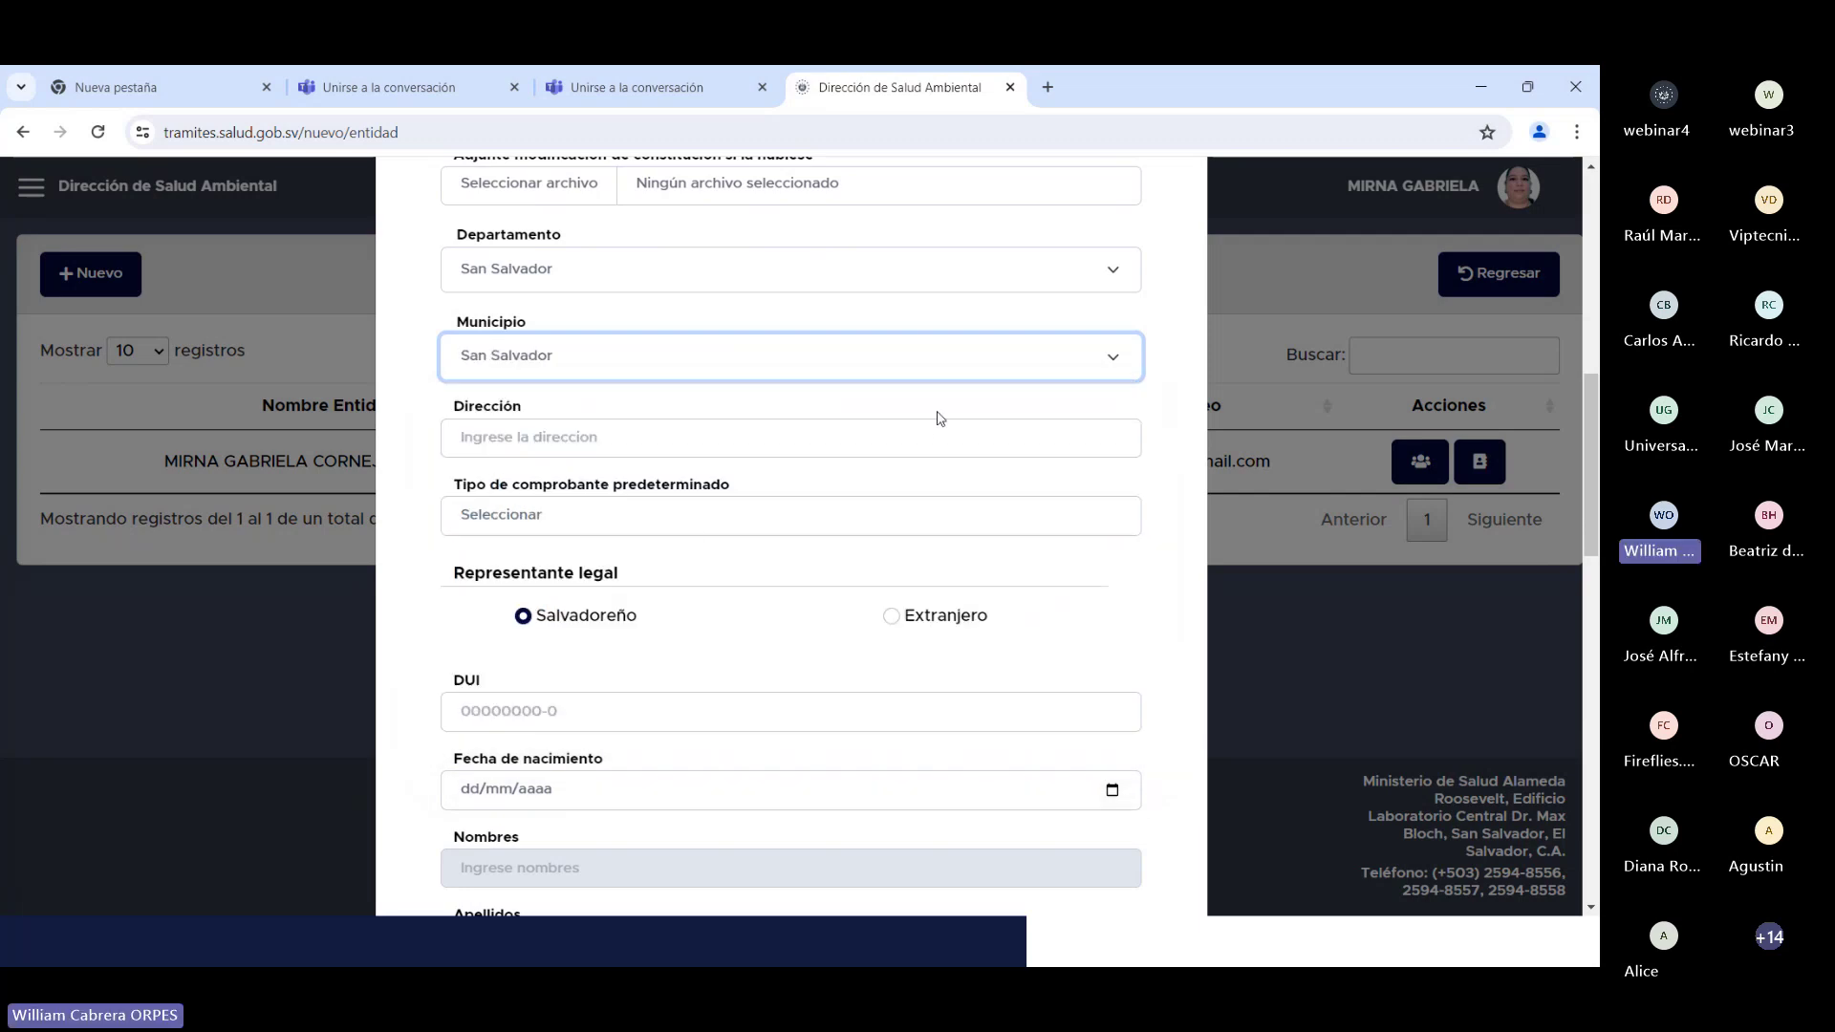
Step: Set the entity's Tipo de comprobante predeterminado to Credito Fiscal, leaving Dirección empty
{"action": "left_click", "coordinate": [915, 440]}
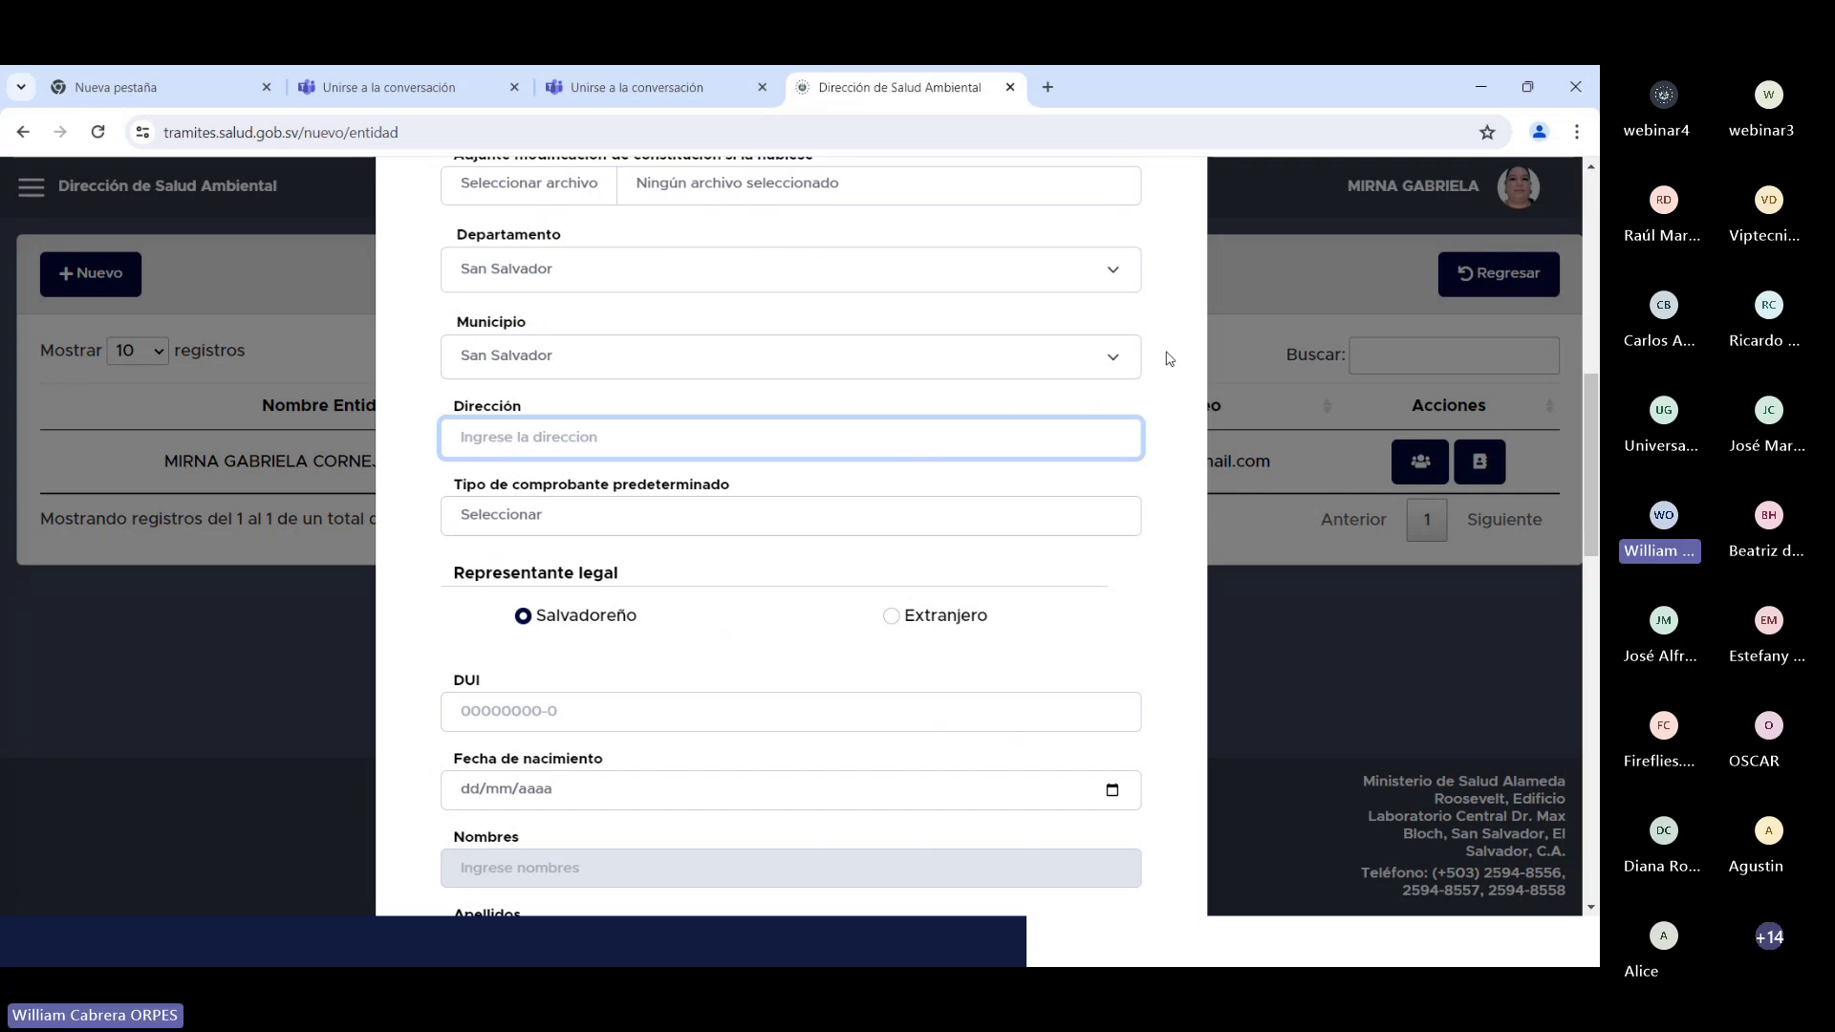
{"action": "scroll", "coordinate": [1168, 359], "scroll_direction": "down", "scroll_amount": 1}
{"action": "scroll", "coordinate": [1168, 359], "scroll_direction": "down", "scroll_amount": 1}
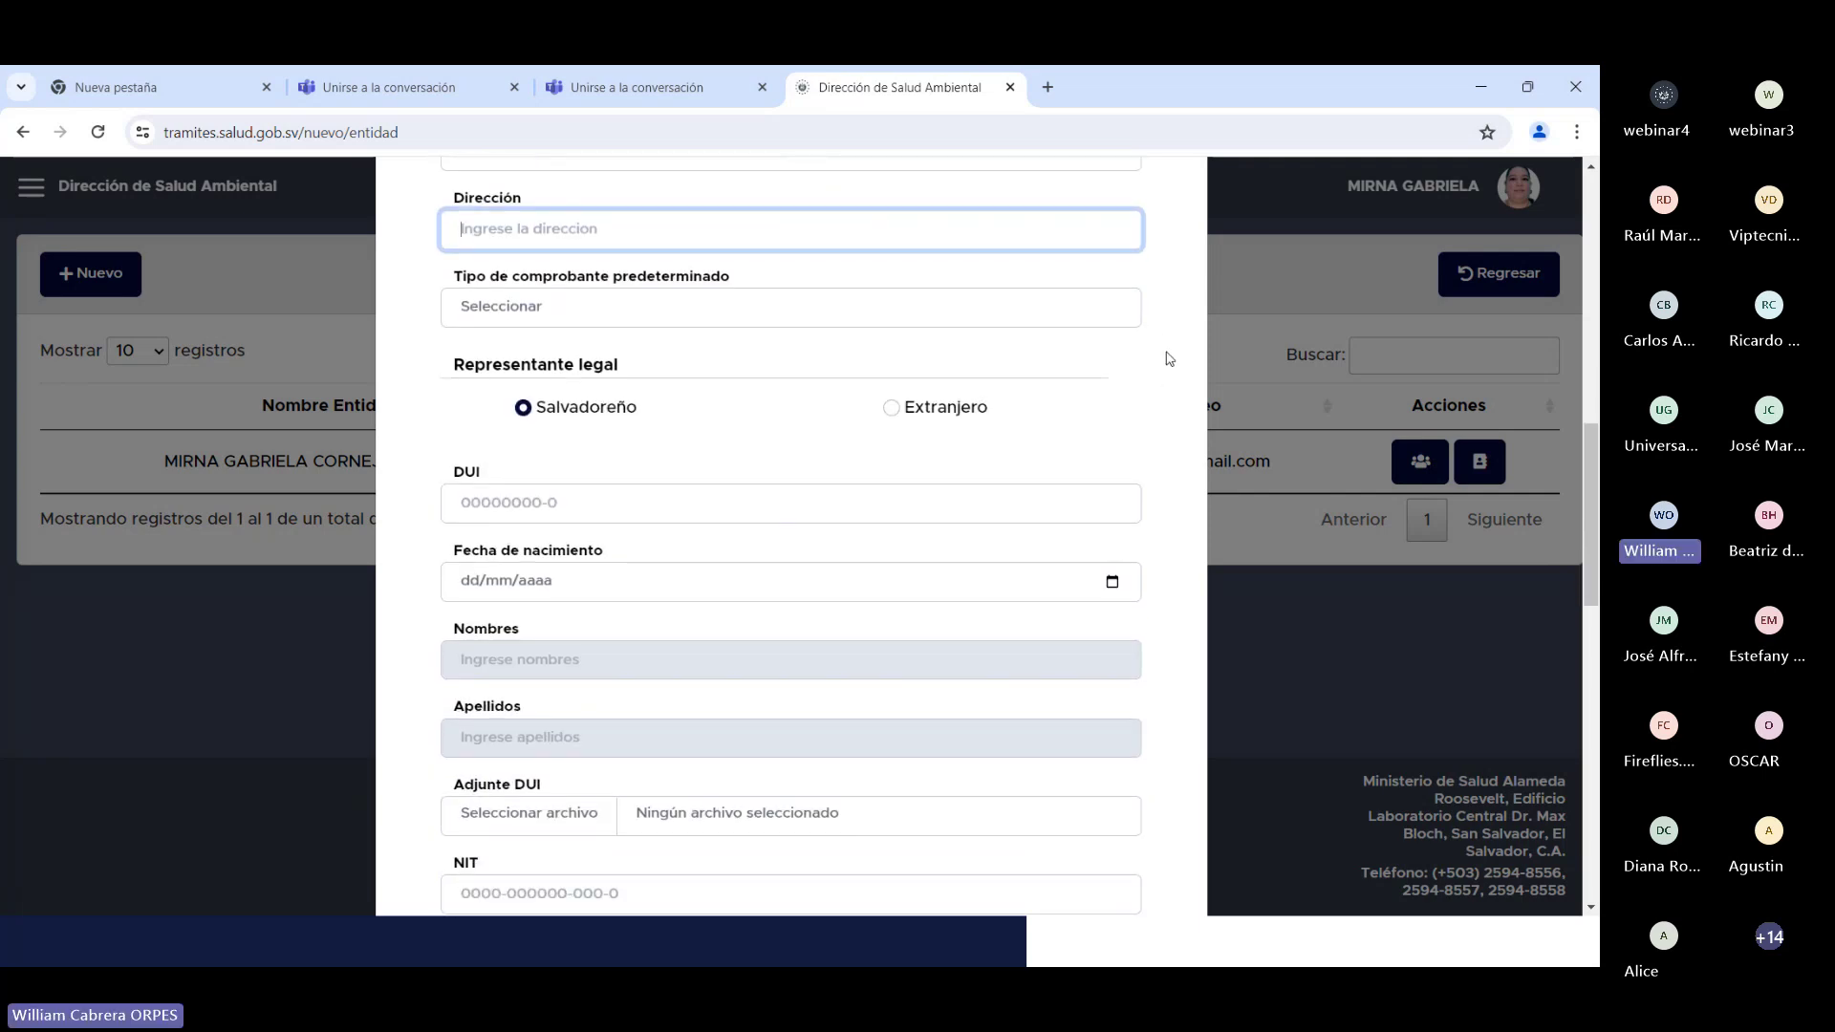
{"action": "left_click", "coordinate": [548, 322]}
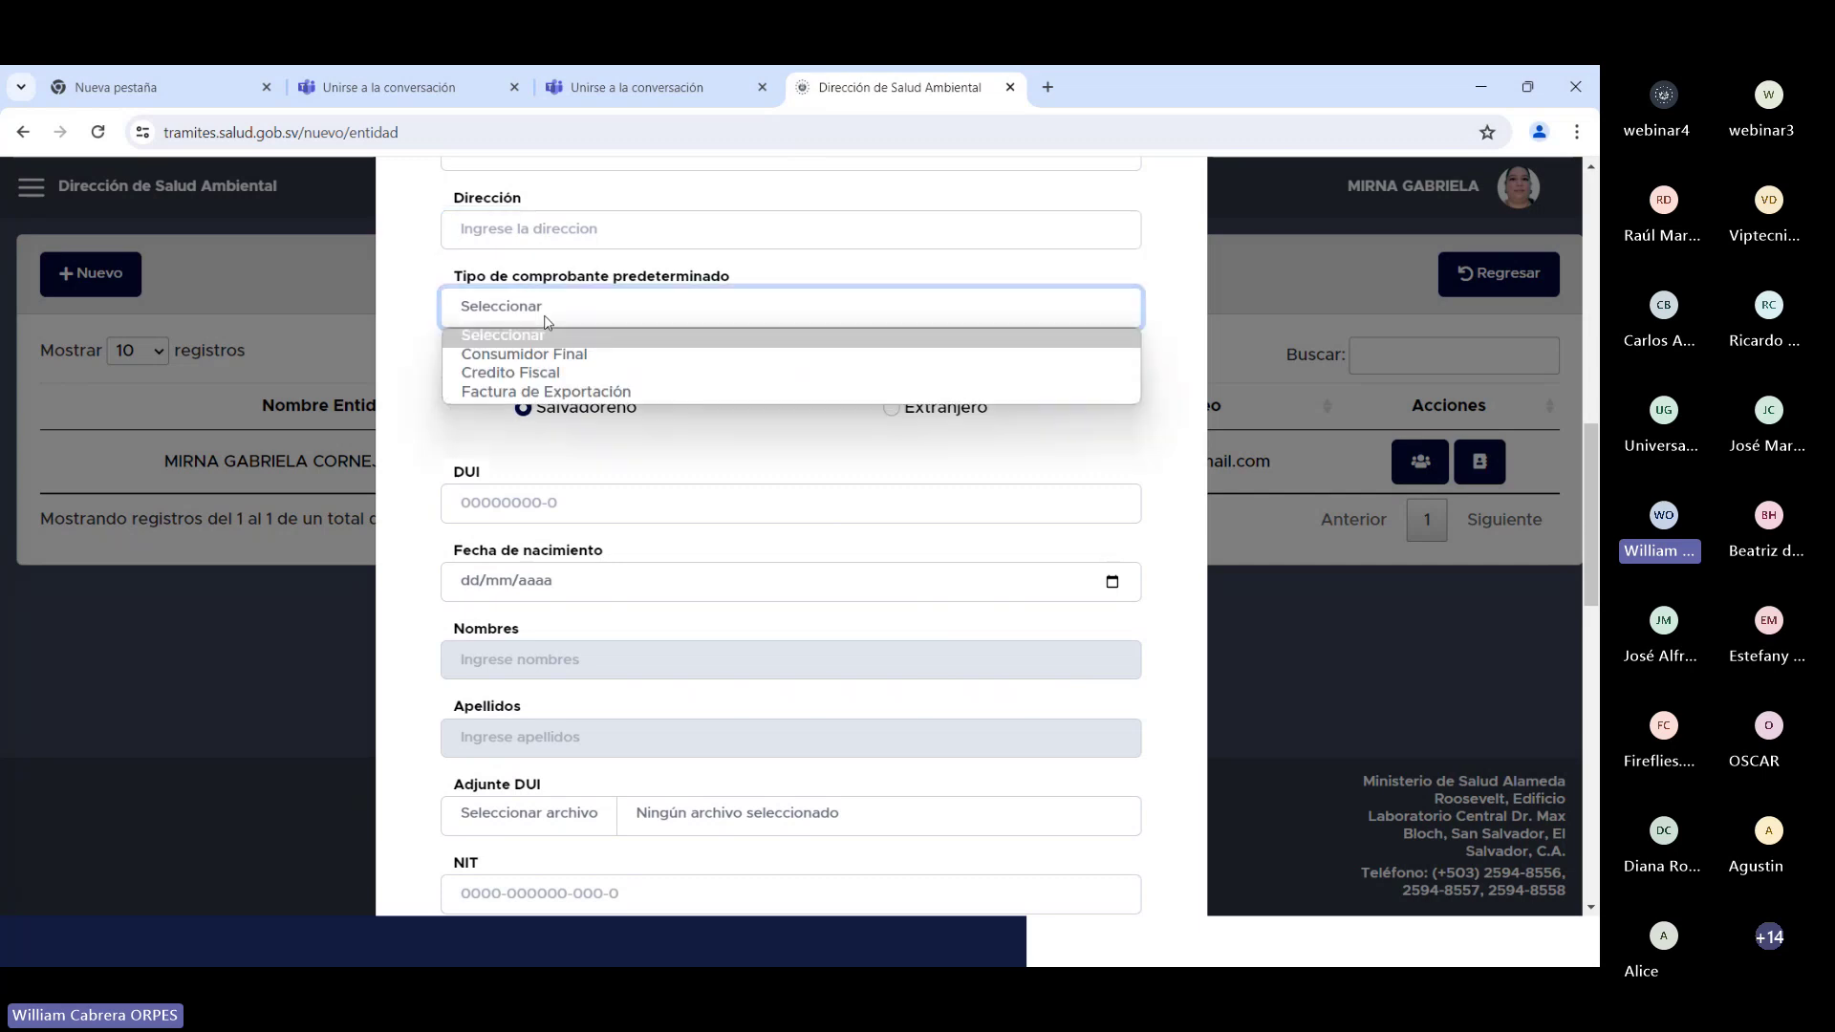
{"action": "left_click", "coordinate": [570, 374]}
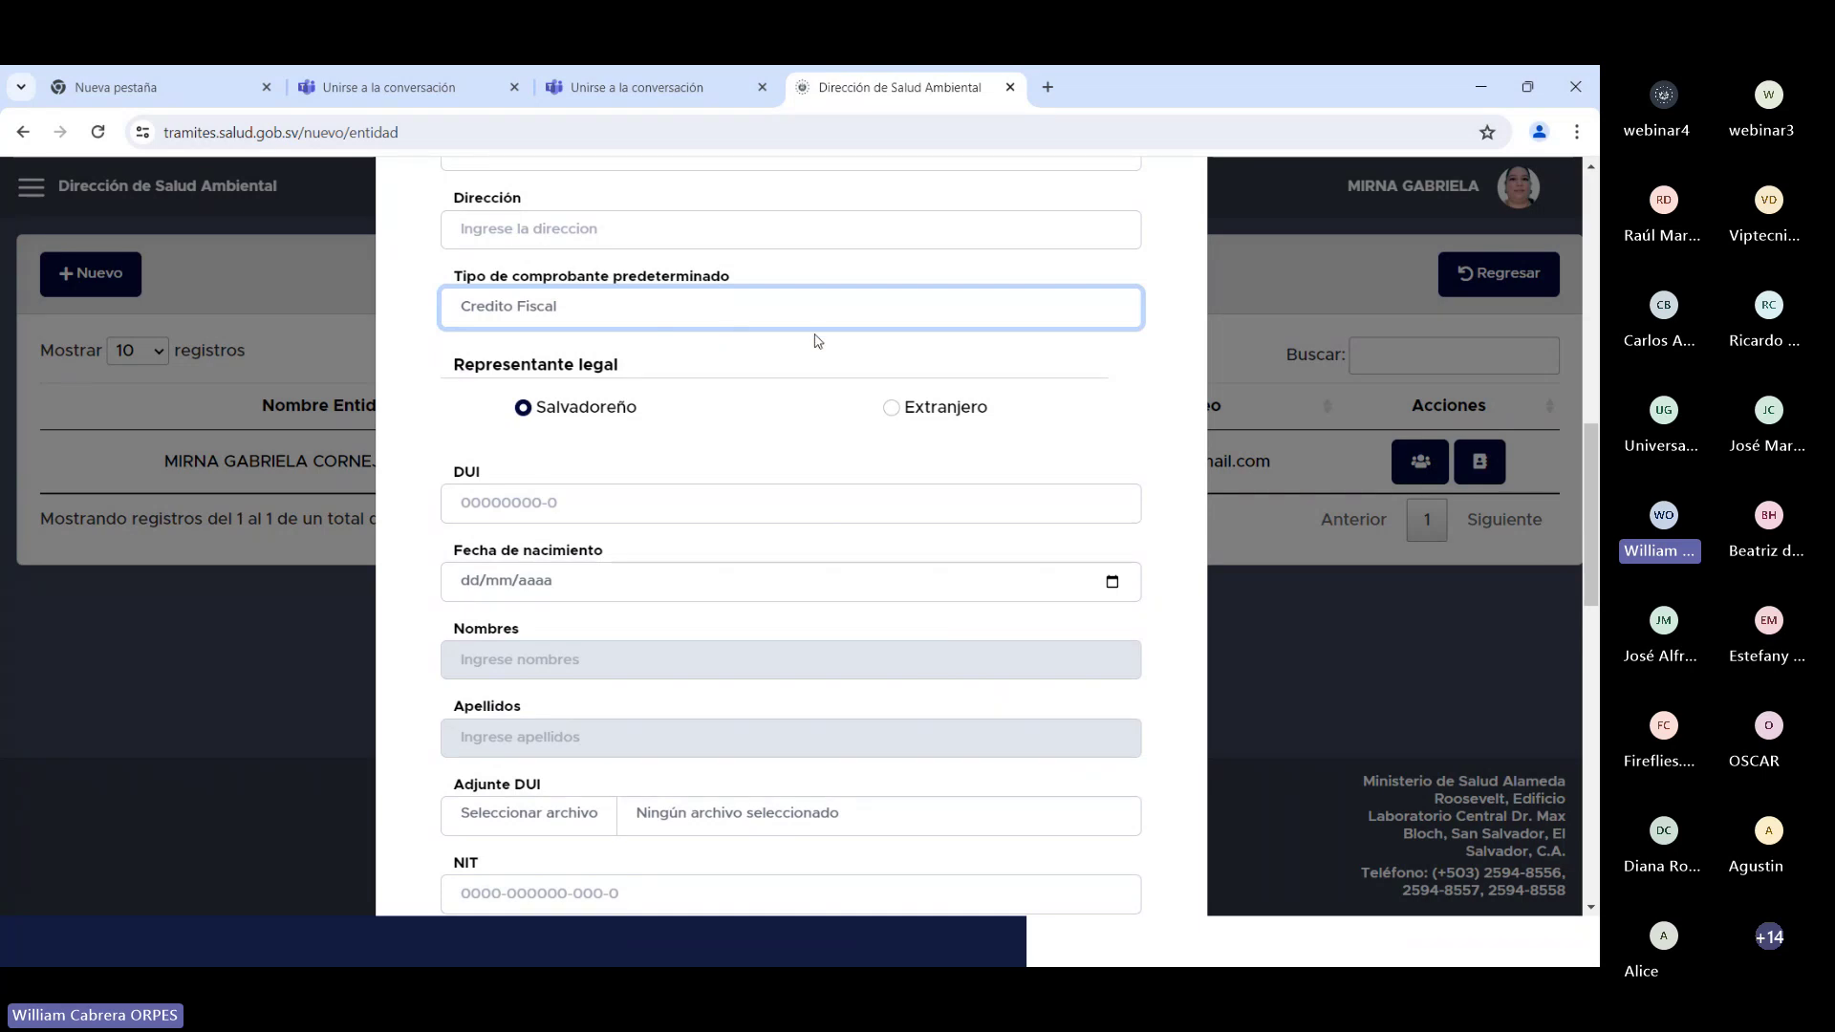
Step: Review the Representante legal section, from the DUI and NIT fields to the credential attachment and its expiry date
{"action": "scroll", "coordinate": [817, 340], "scroll_direction": "down", "scroll_amount": 1}
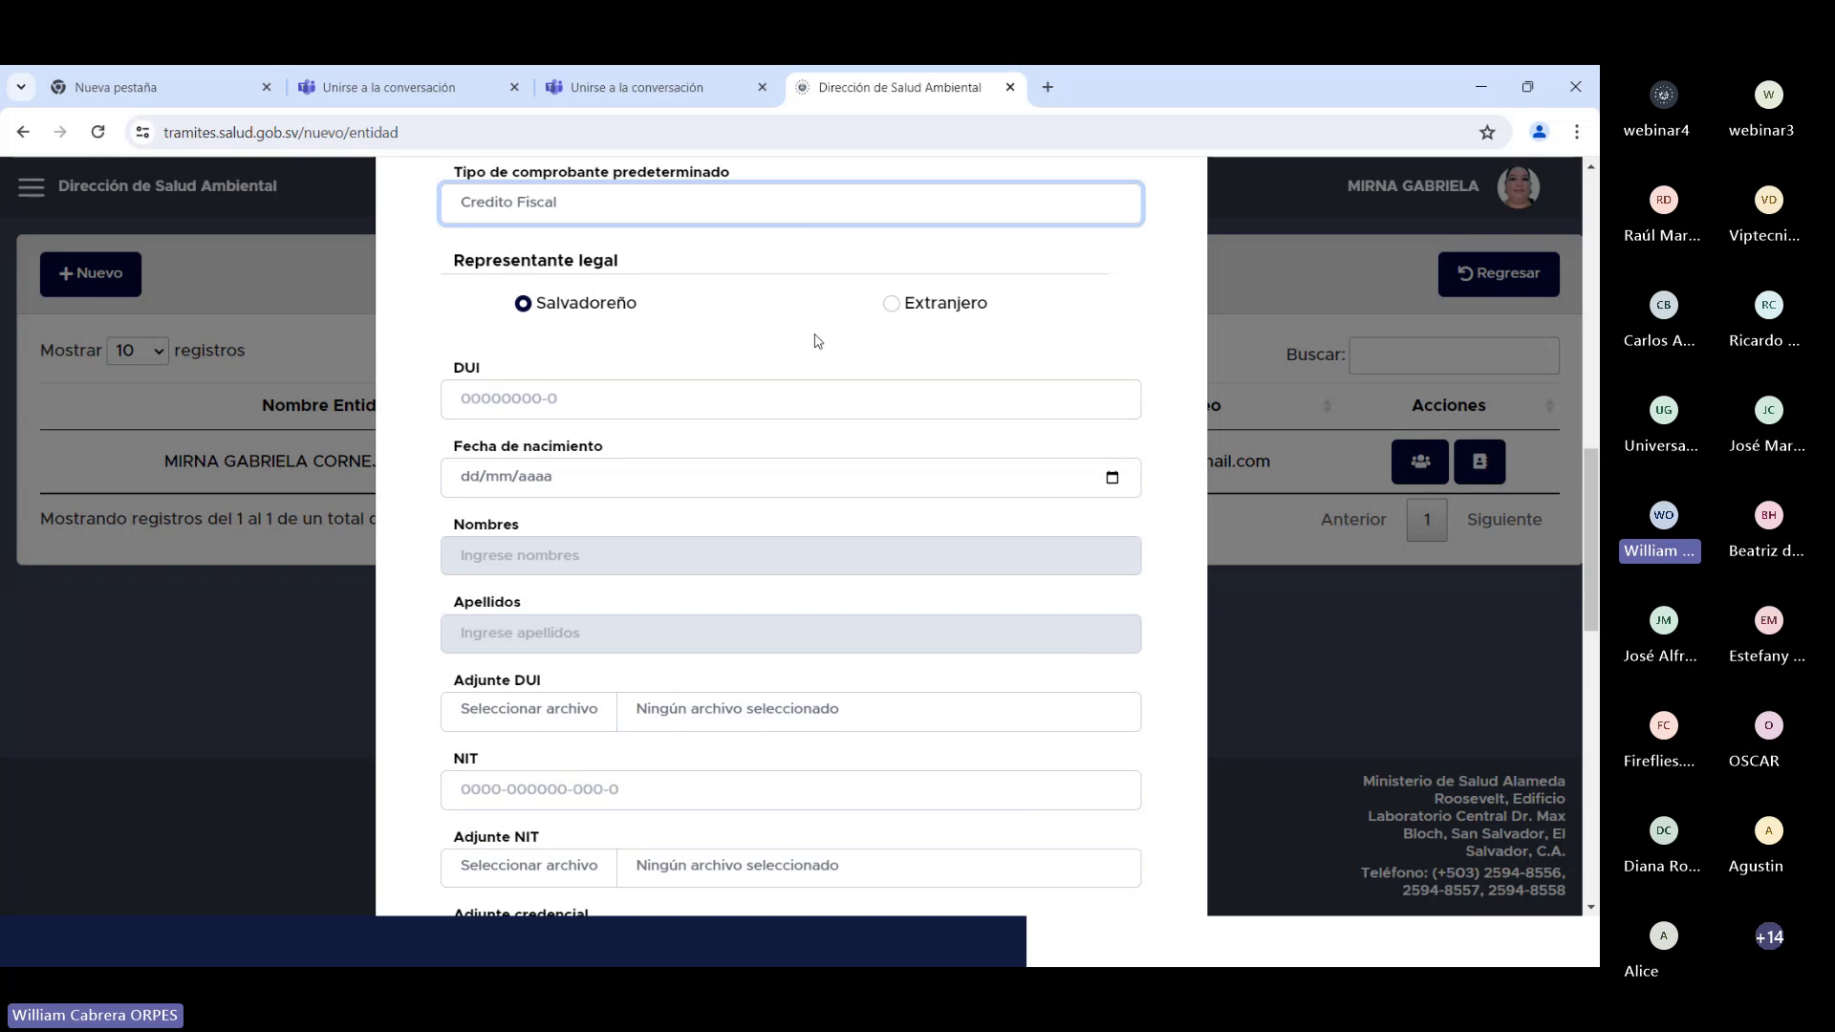
{"action": "scroll", "coordinate": [817, 340], "scroll_direction": "down", "scroll_amount": 1}
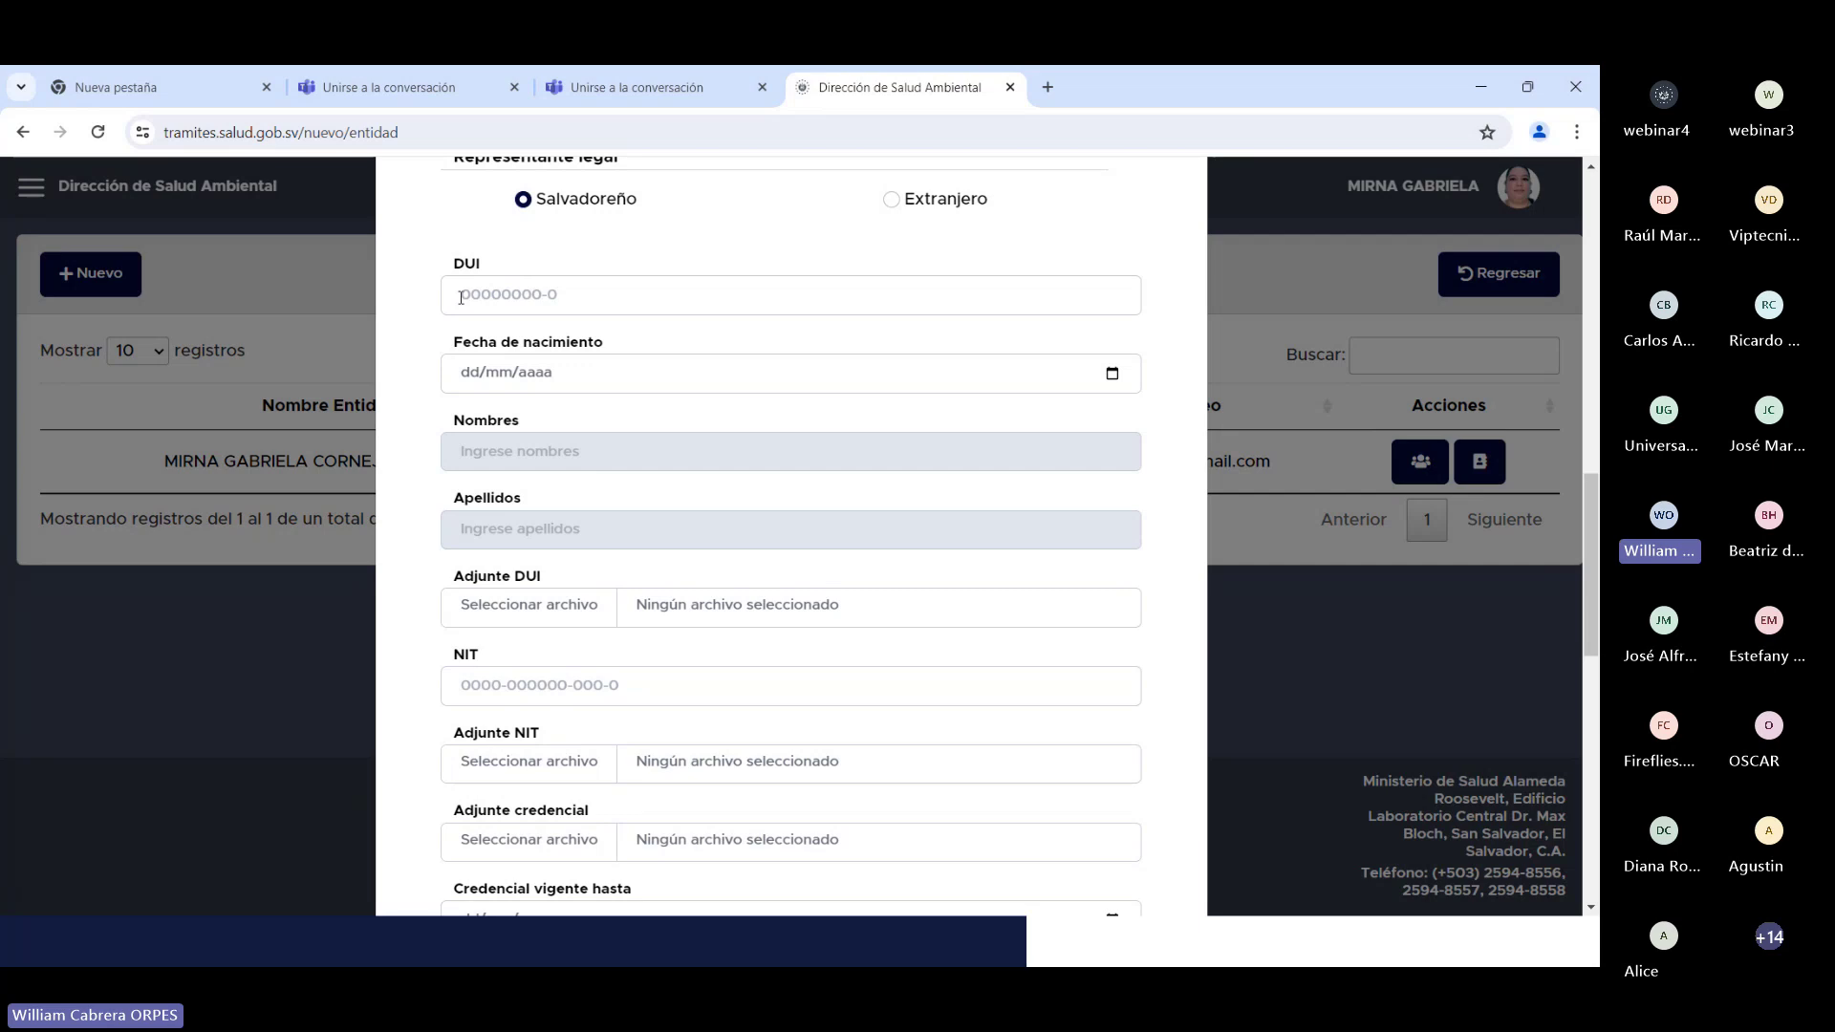
{"action": "scroll", "coordinate": [656, 352], "scroll_direction": "down", "scroll_amount": 1}
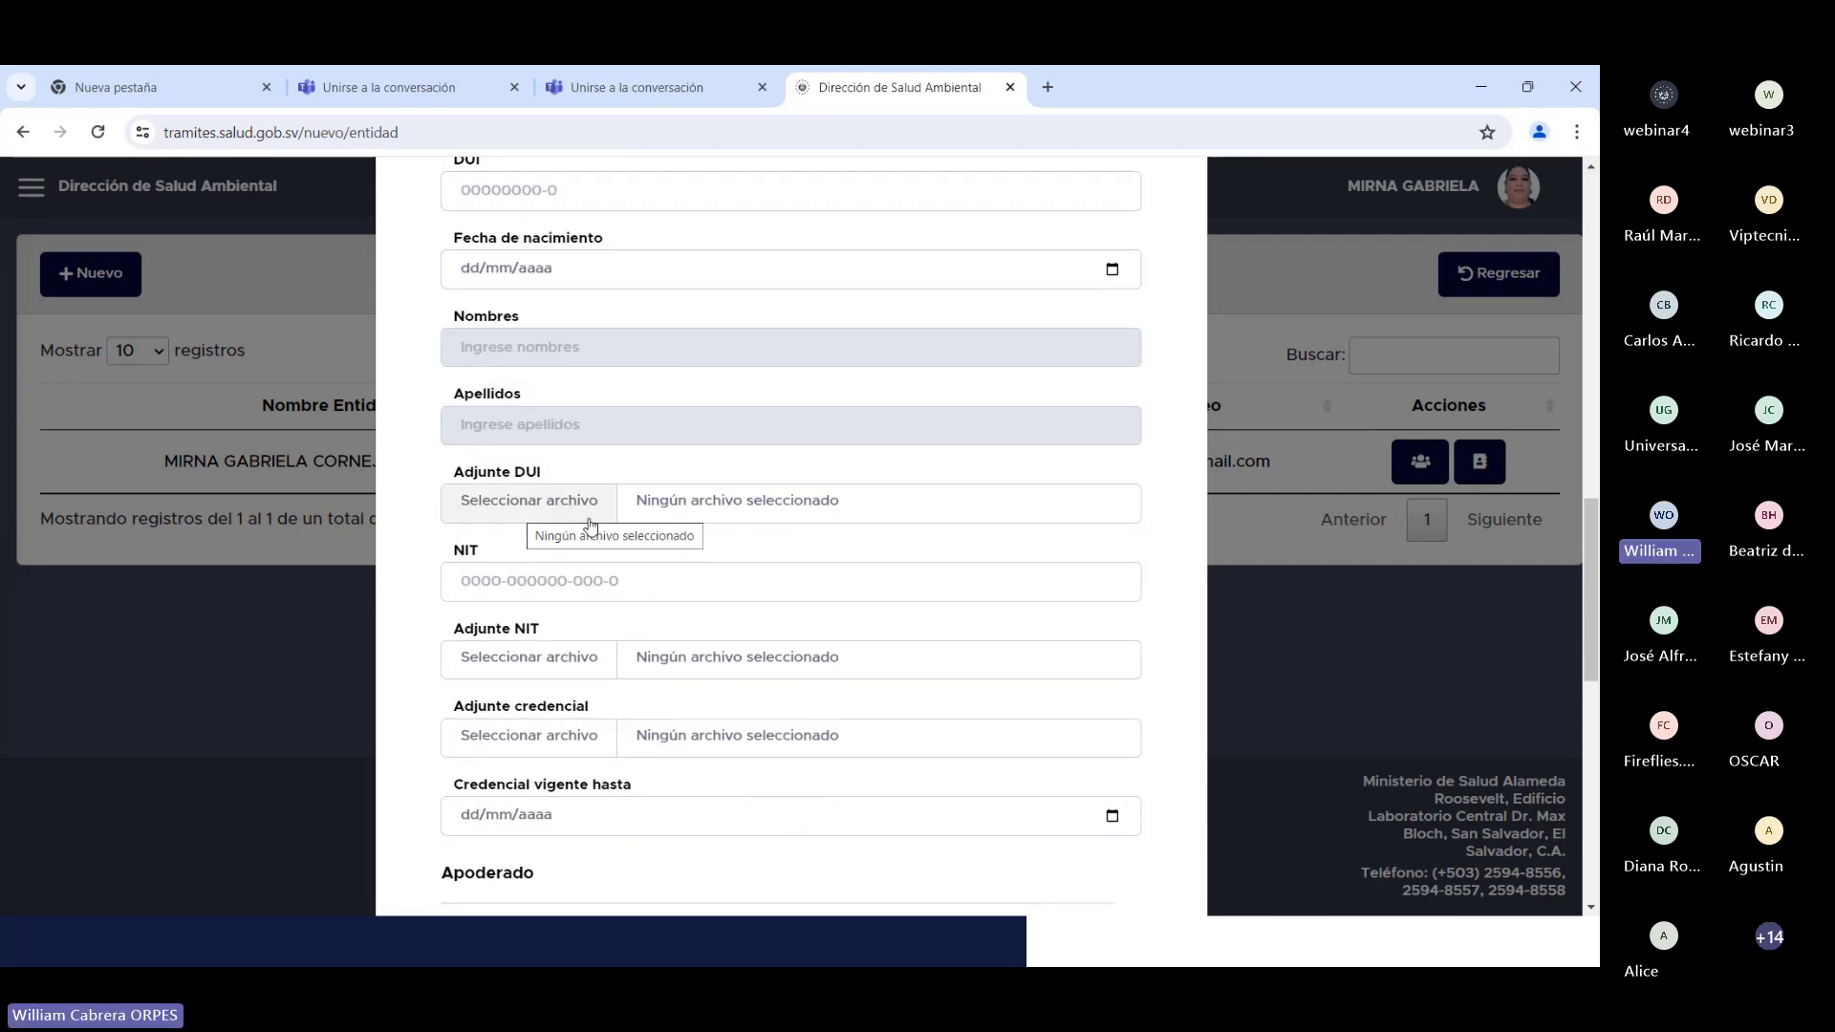
{"action": "scroll", "coordinate": [765, 525], "scroll_direction": "down", "scroll_amount": 1}
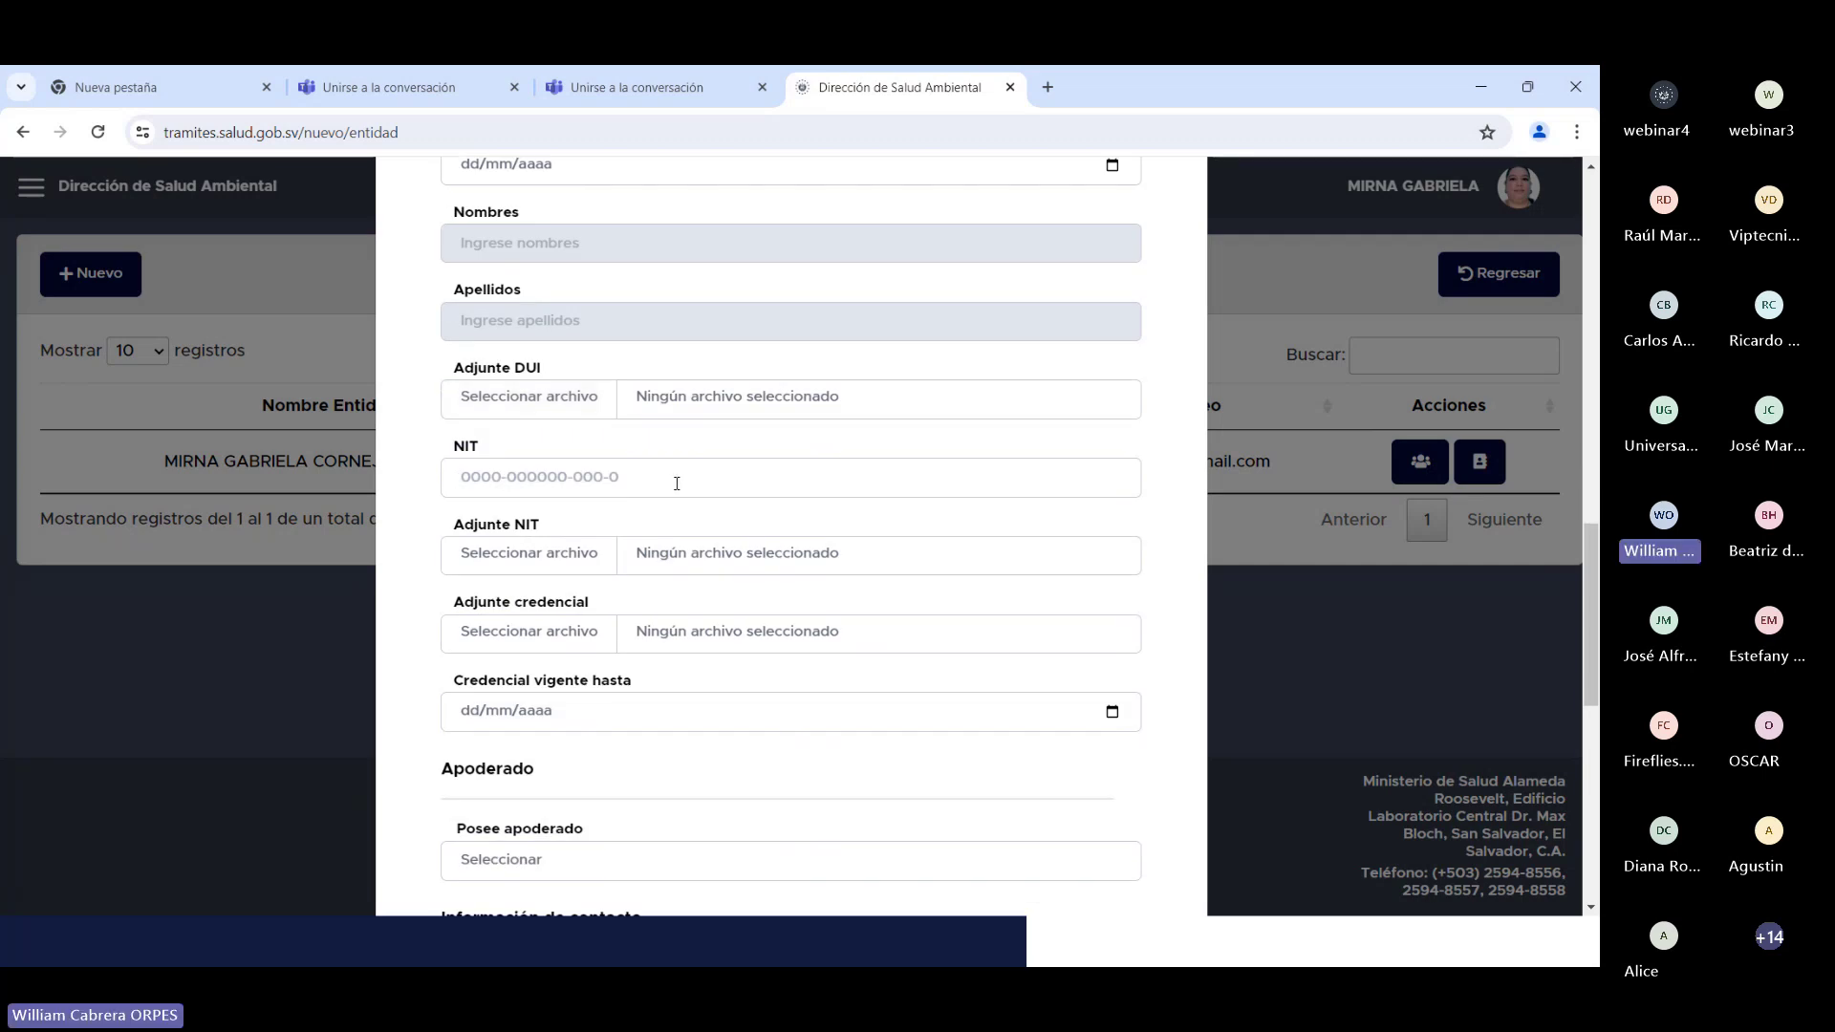
{"action": "scroll", "coordinate": [696, 553], "scroll_direction": "down", "scroll_amount": 2}
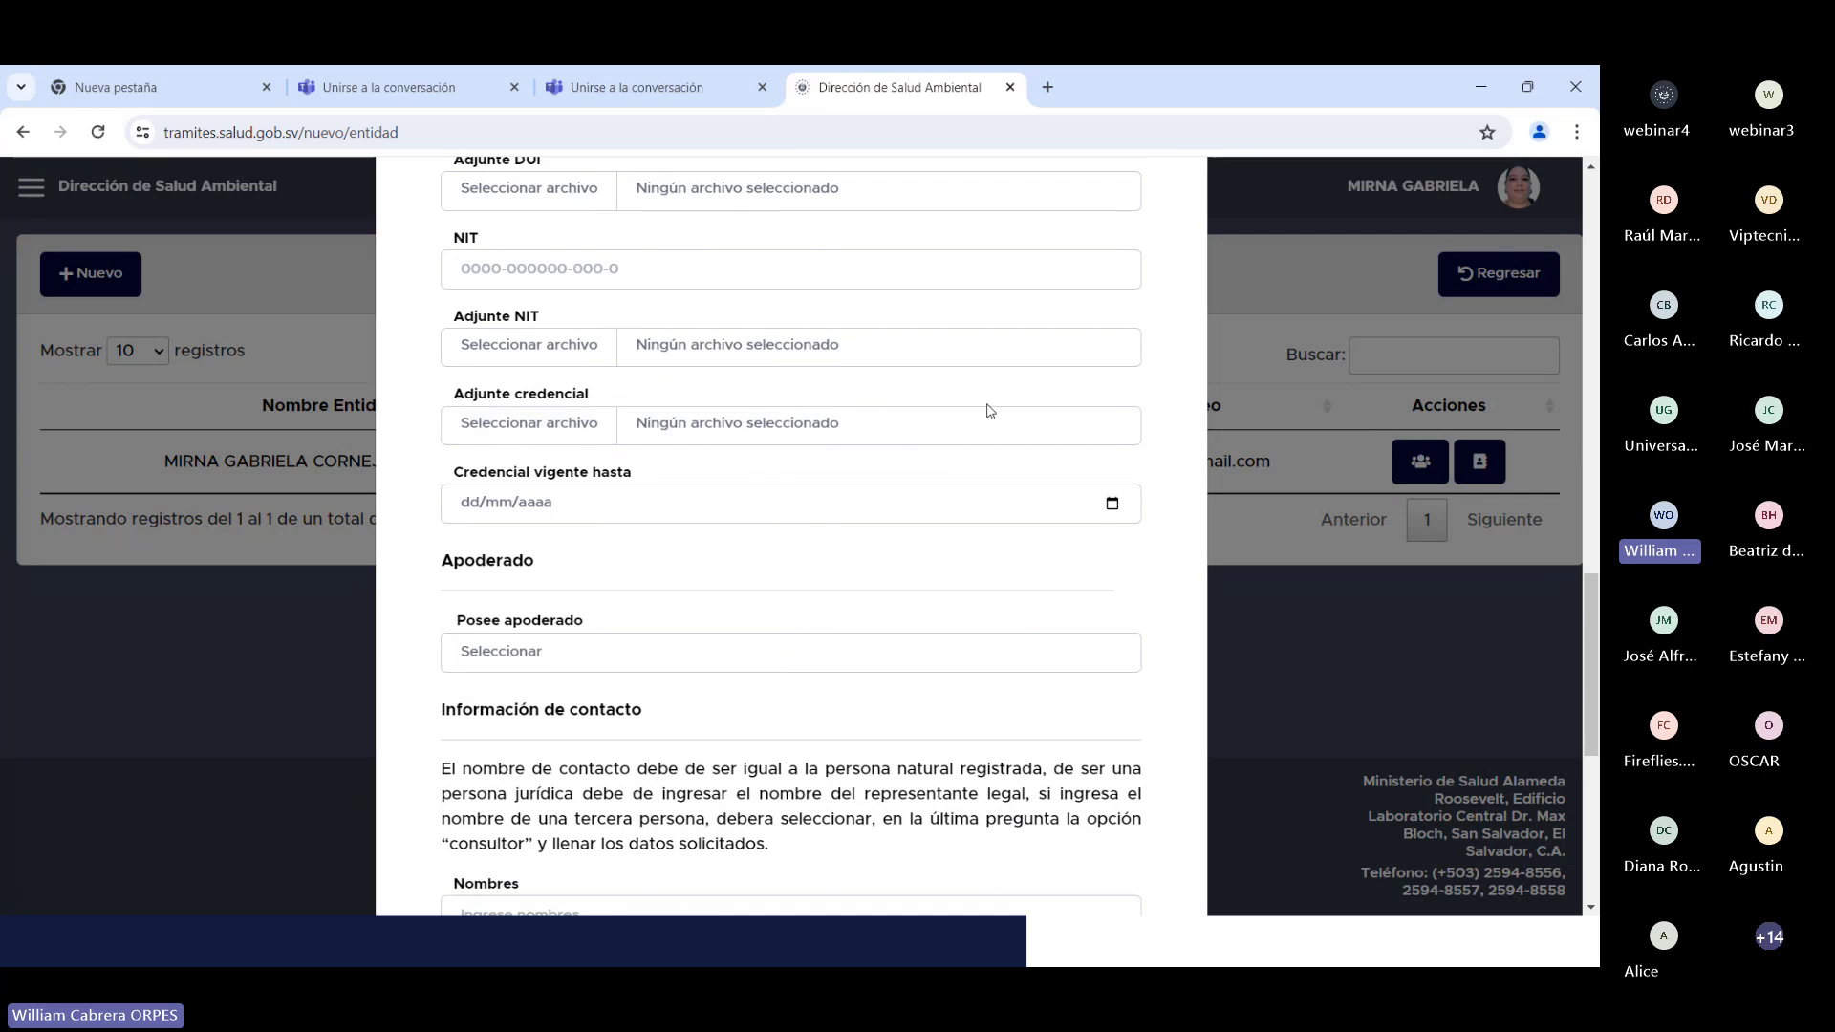
{"action": "scroll", "coordinate": [989, 412], "scroll_direction": "down", "scroll_amount": 2}
{"action": "scroll", "coordinate": [989, 411], "scroll_direction": "down", "scroll_amount": 1}
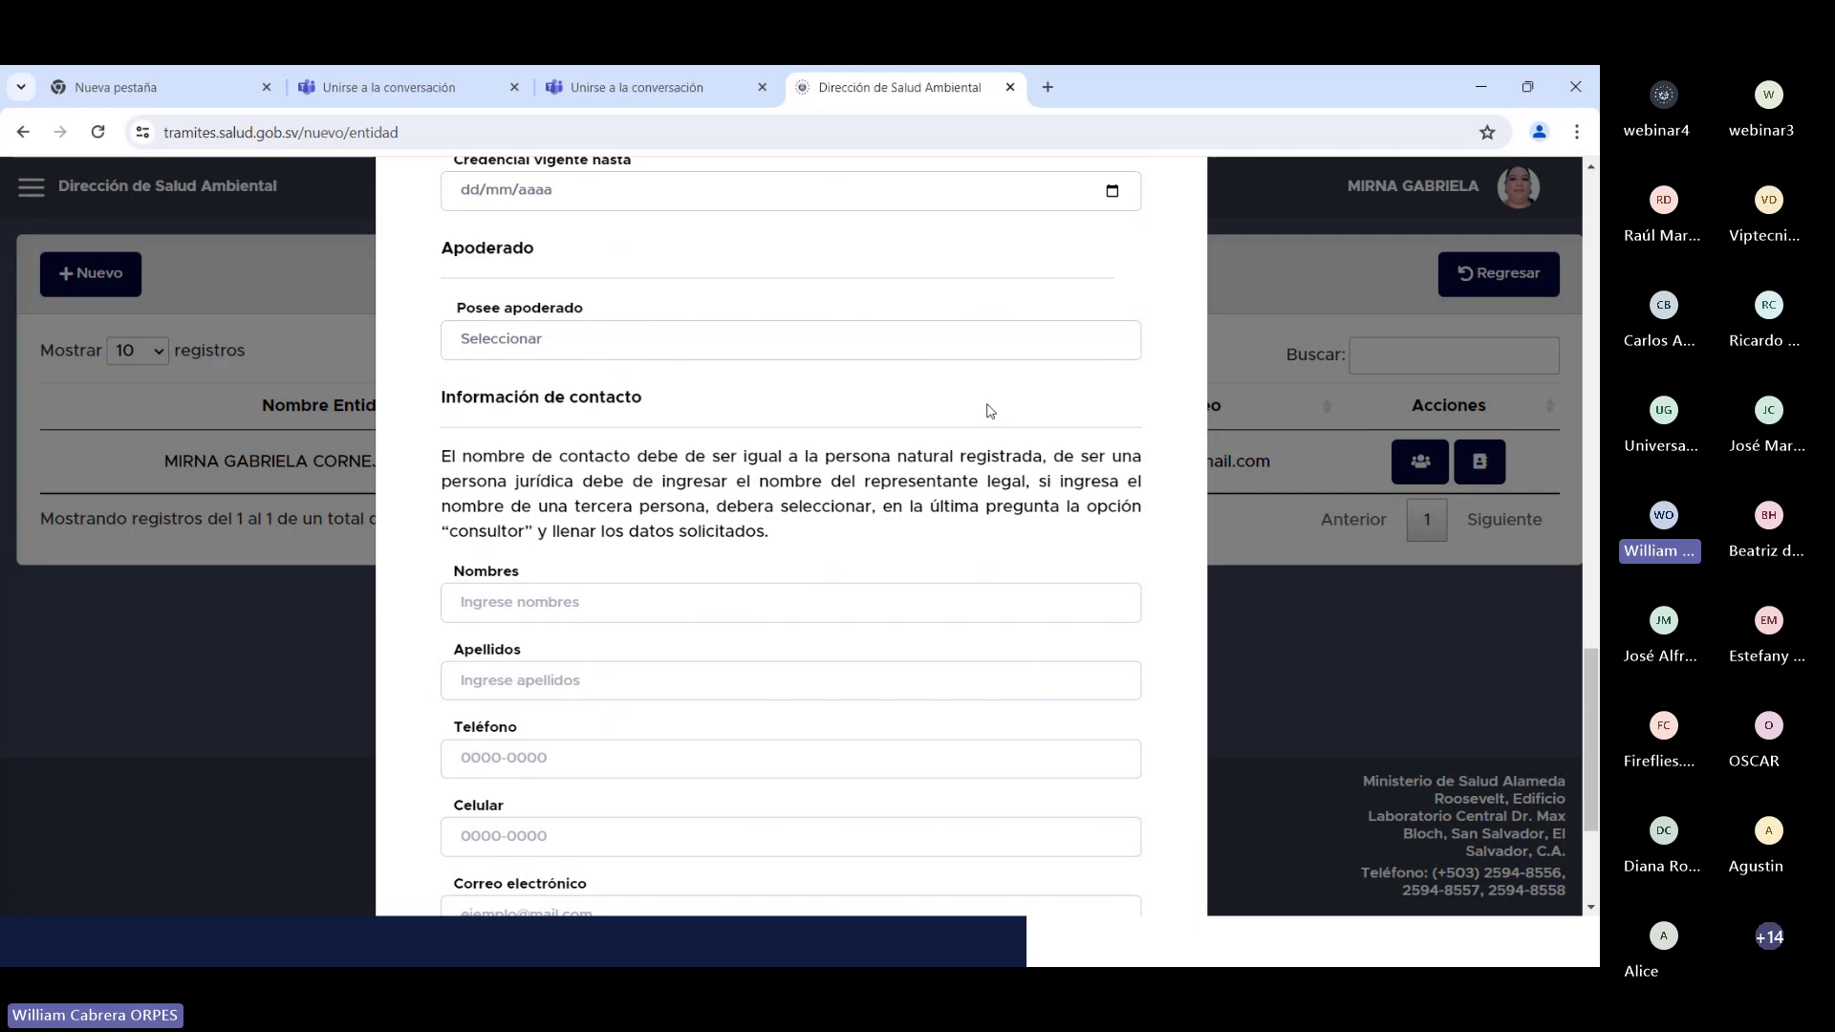
Step: Set Posee apoderado to Si and review the identification and power-of-attorney fields required for the apoderado
{"action": "left_click", "coordinate": [562, 344]}
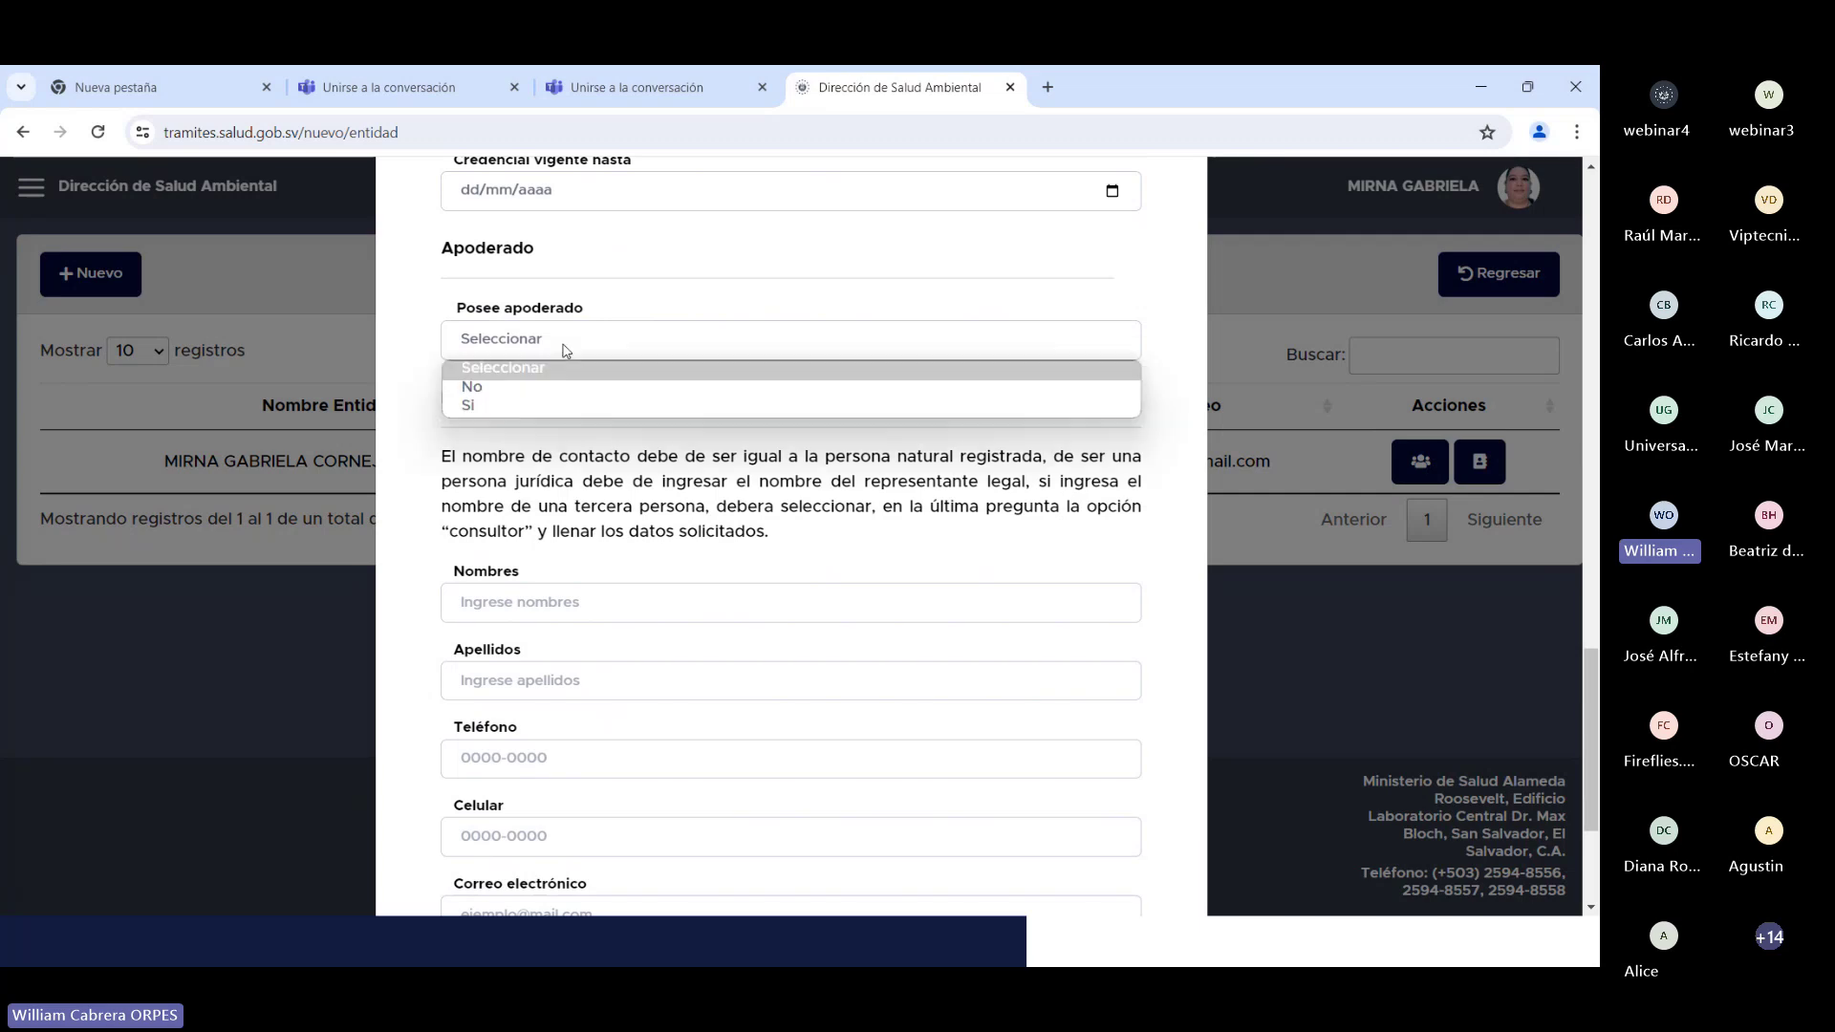
{"action": "left_click", "coordinate": [521, 405]}
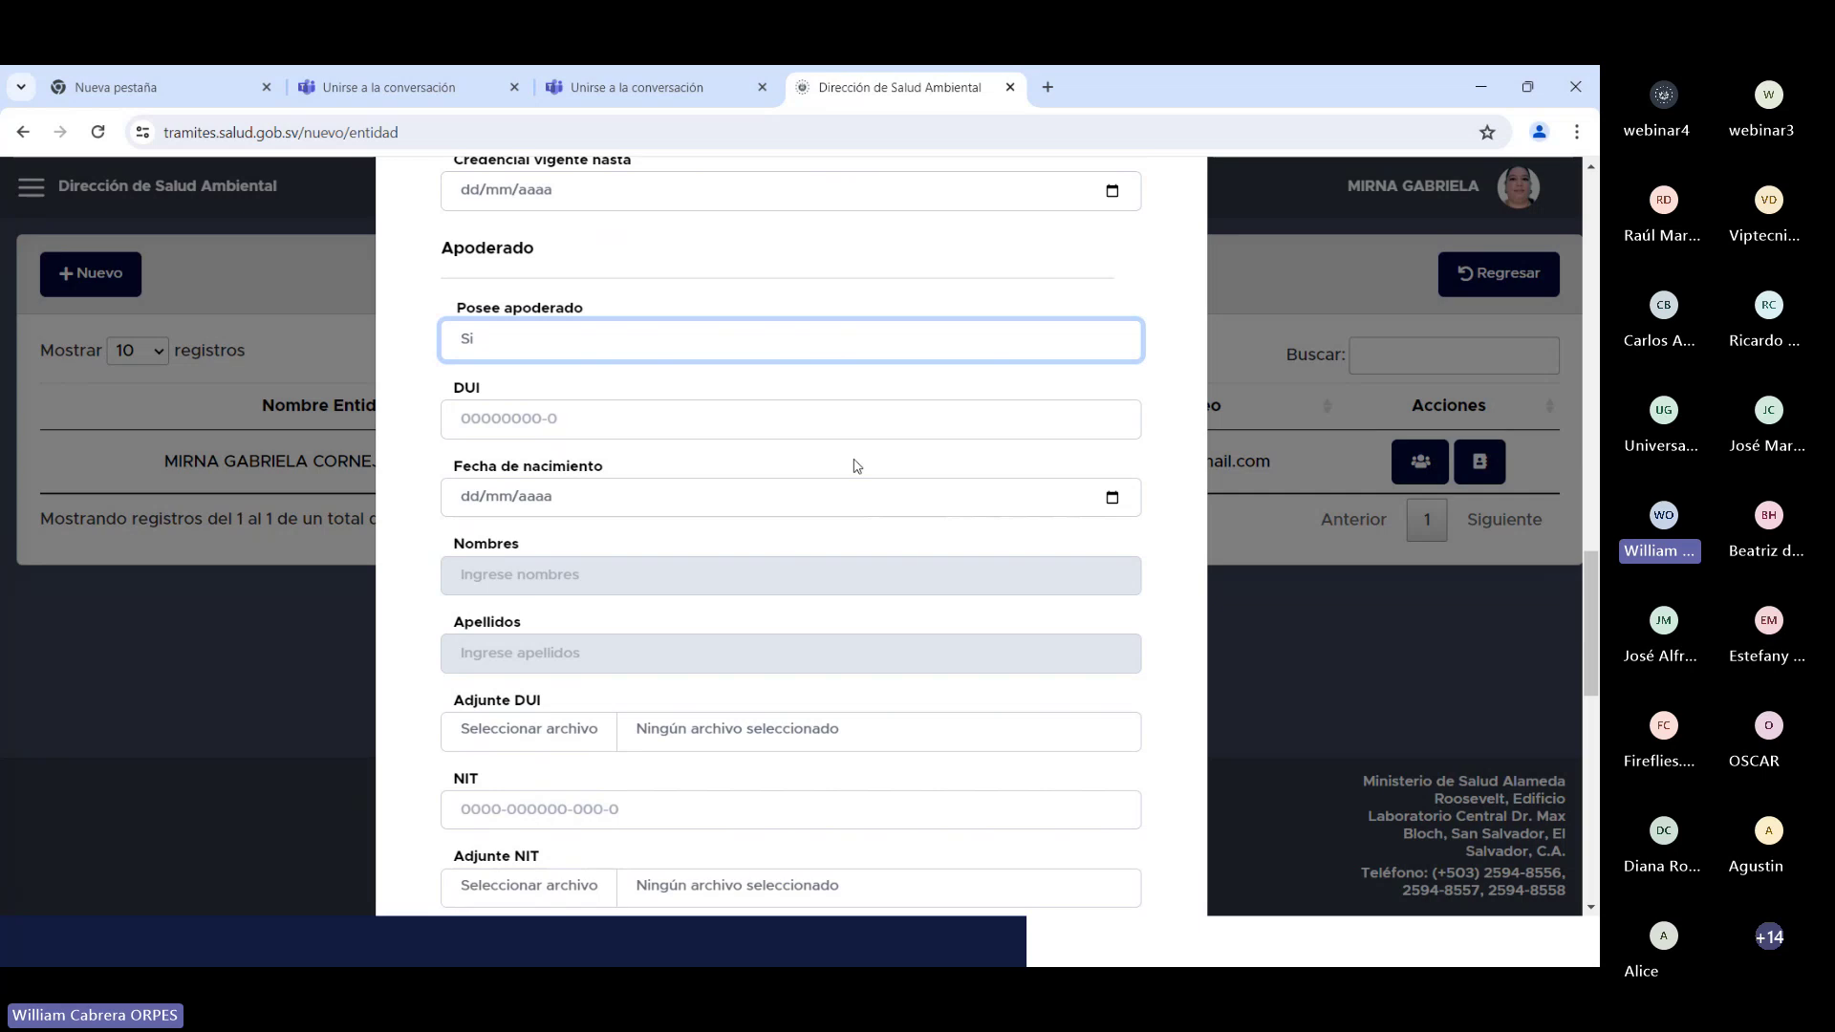
{"action": "scroll", "coordinate": [857, 466], "scroll_direction": "down", "scroll_amount": 3}
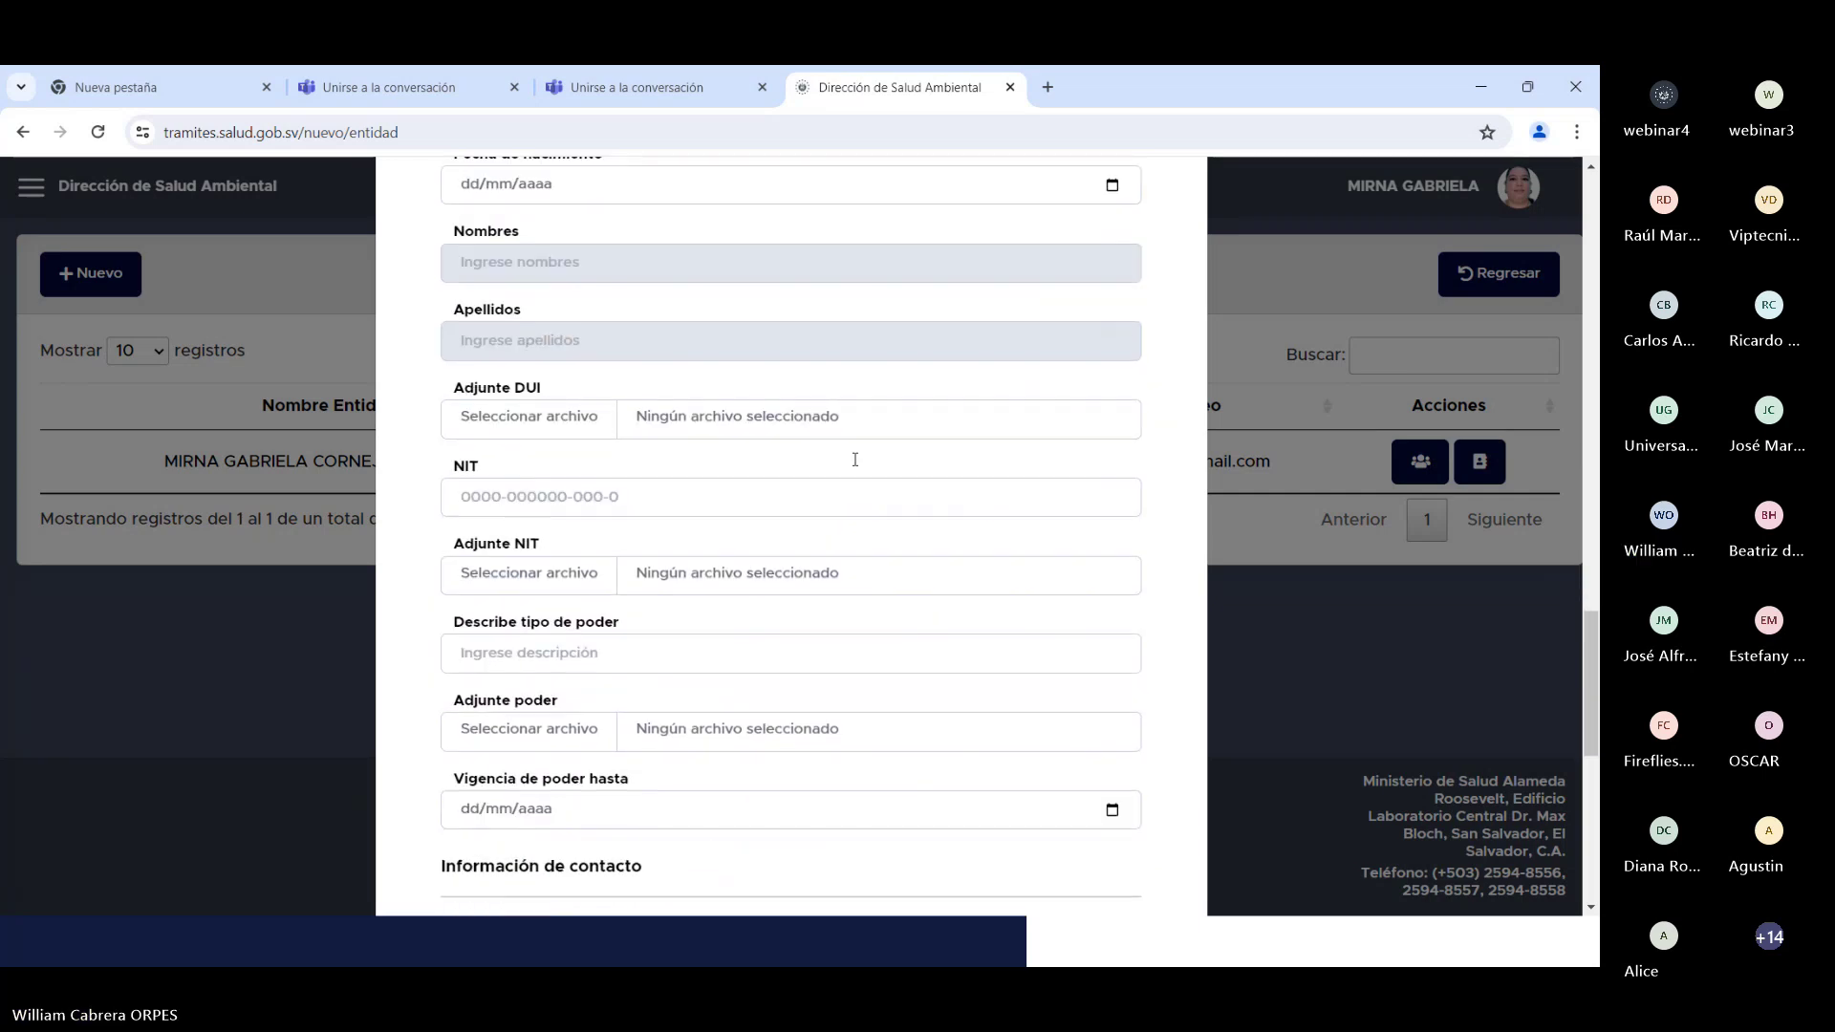
{"action": "scroll", "coordinate": [856, 460], "scroll_direction": "down", "scroll_amount": 2}
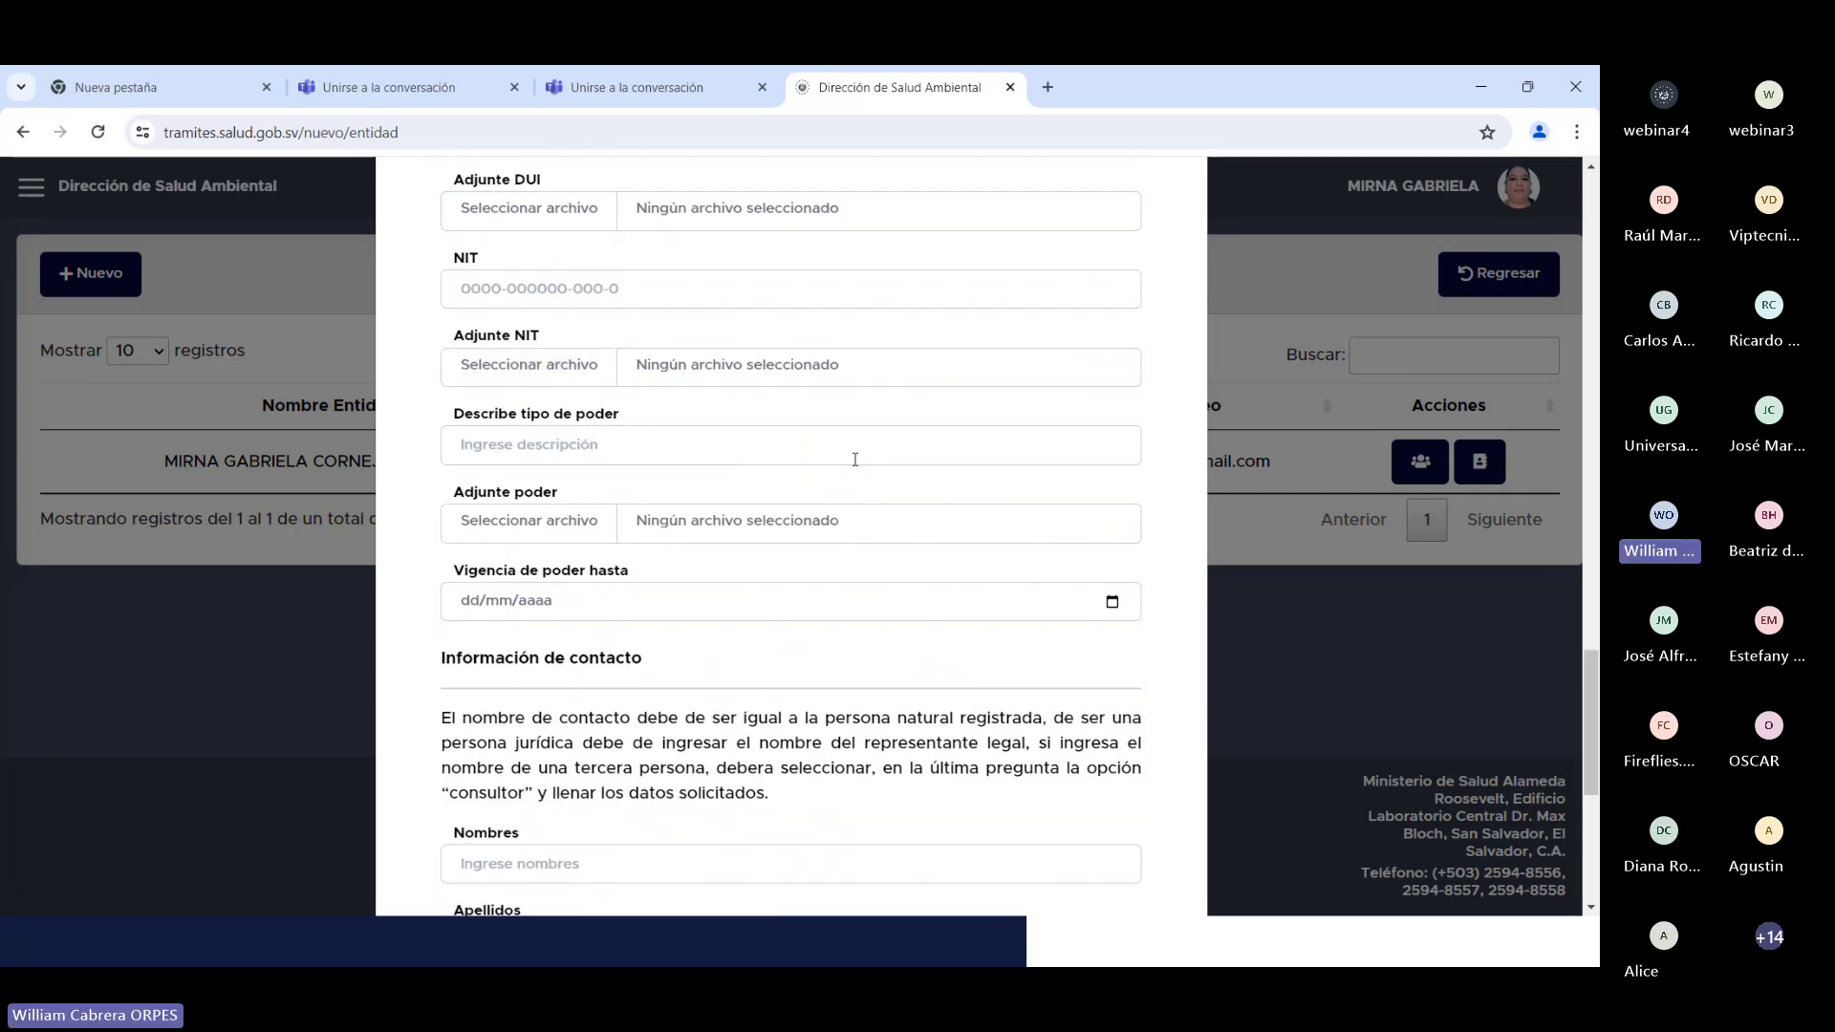
{"action": "scroll", "coordinate": [856, 460], "scroll_direction": "up", "scroll_amount": 4}
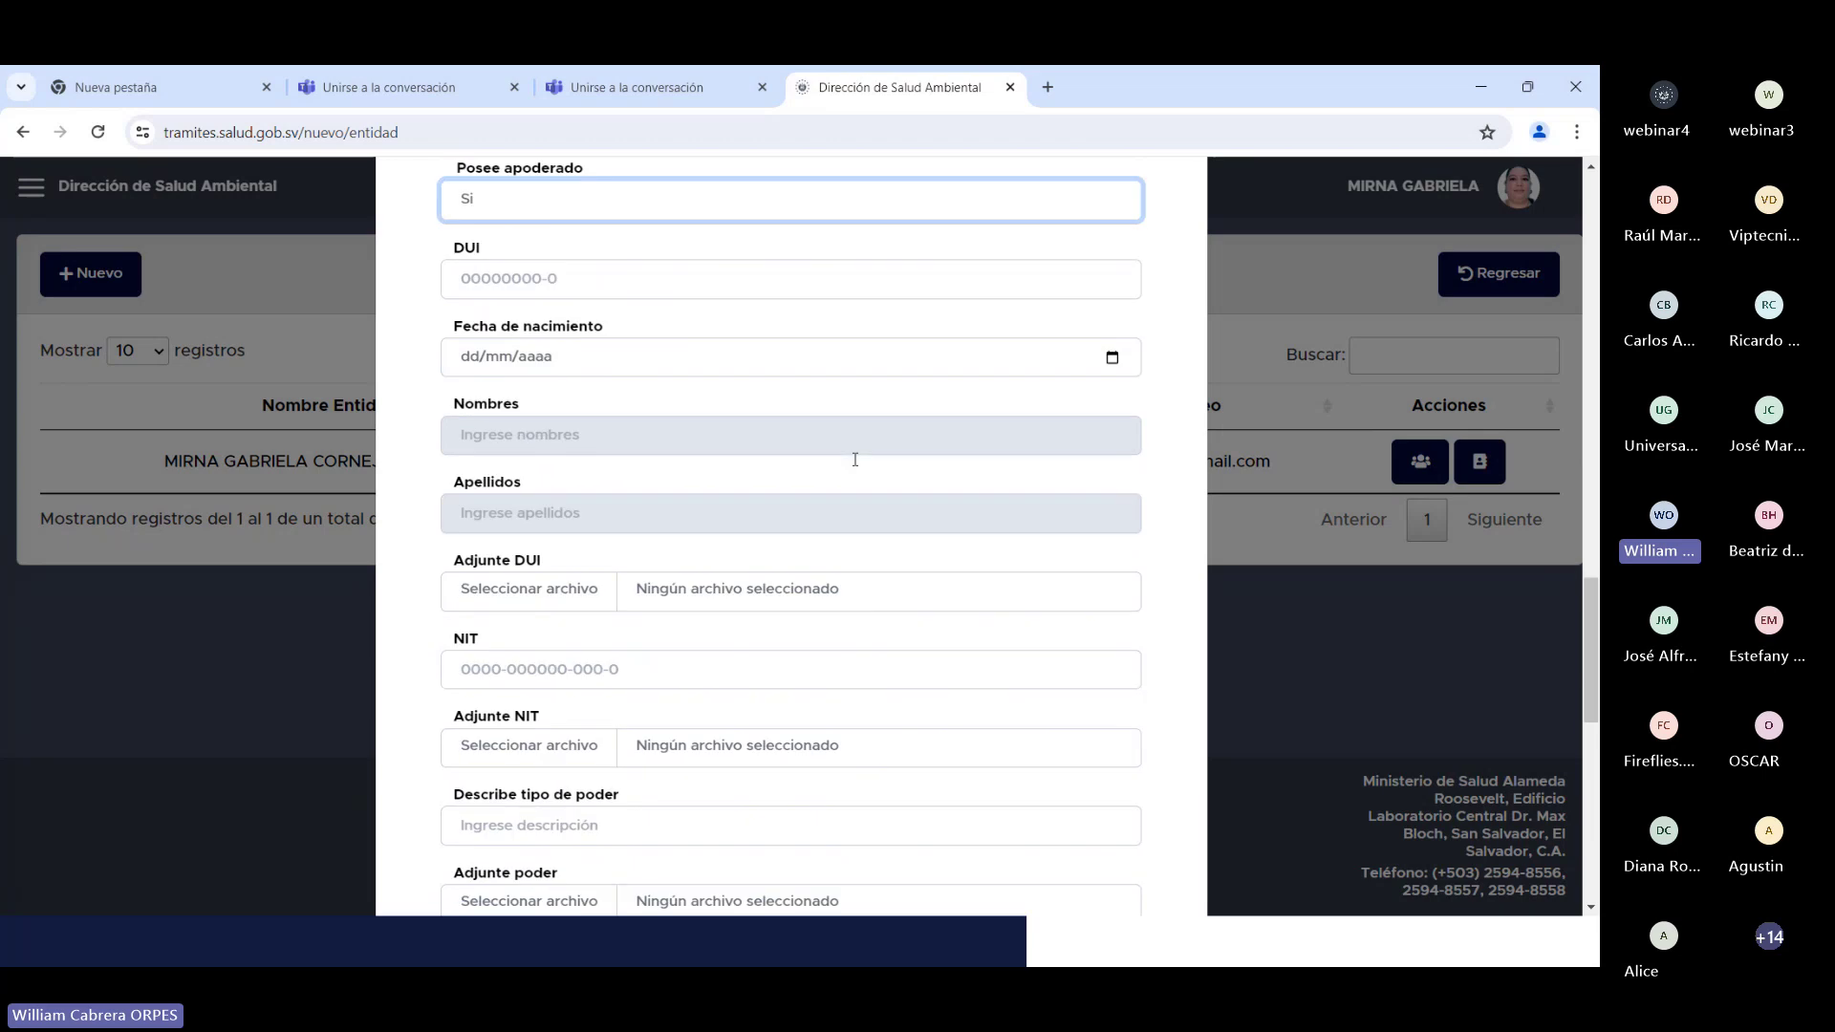
{"action": "scroll", "coordinate": [855, 460], "scroll_direction": "up", "scroll_amount": 3}
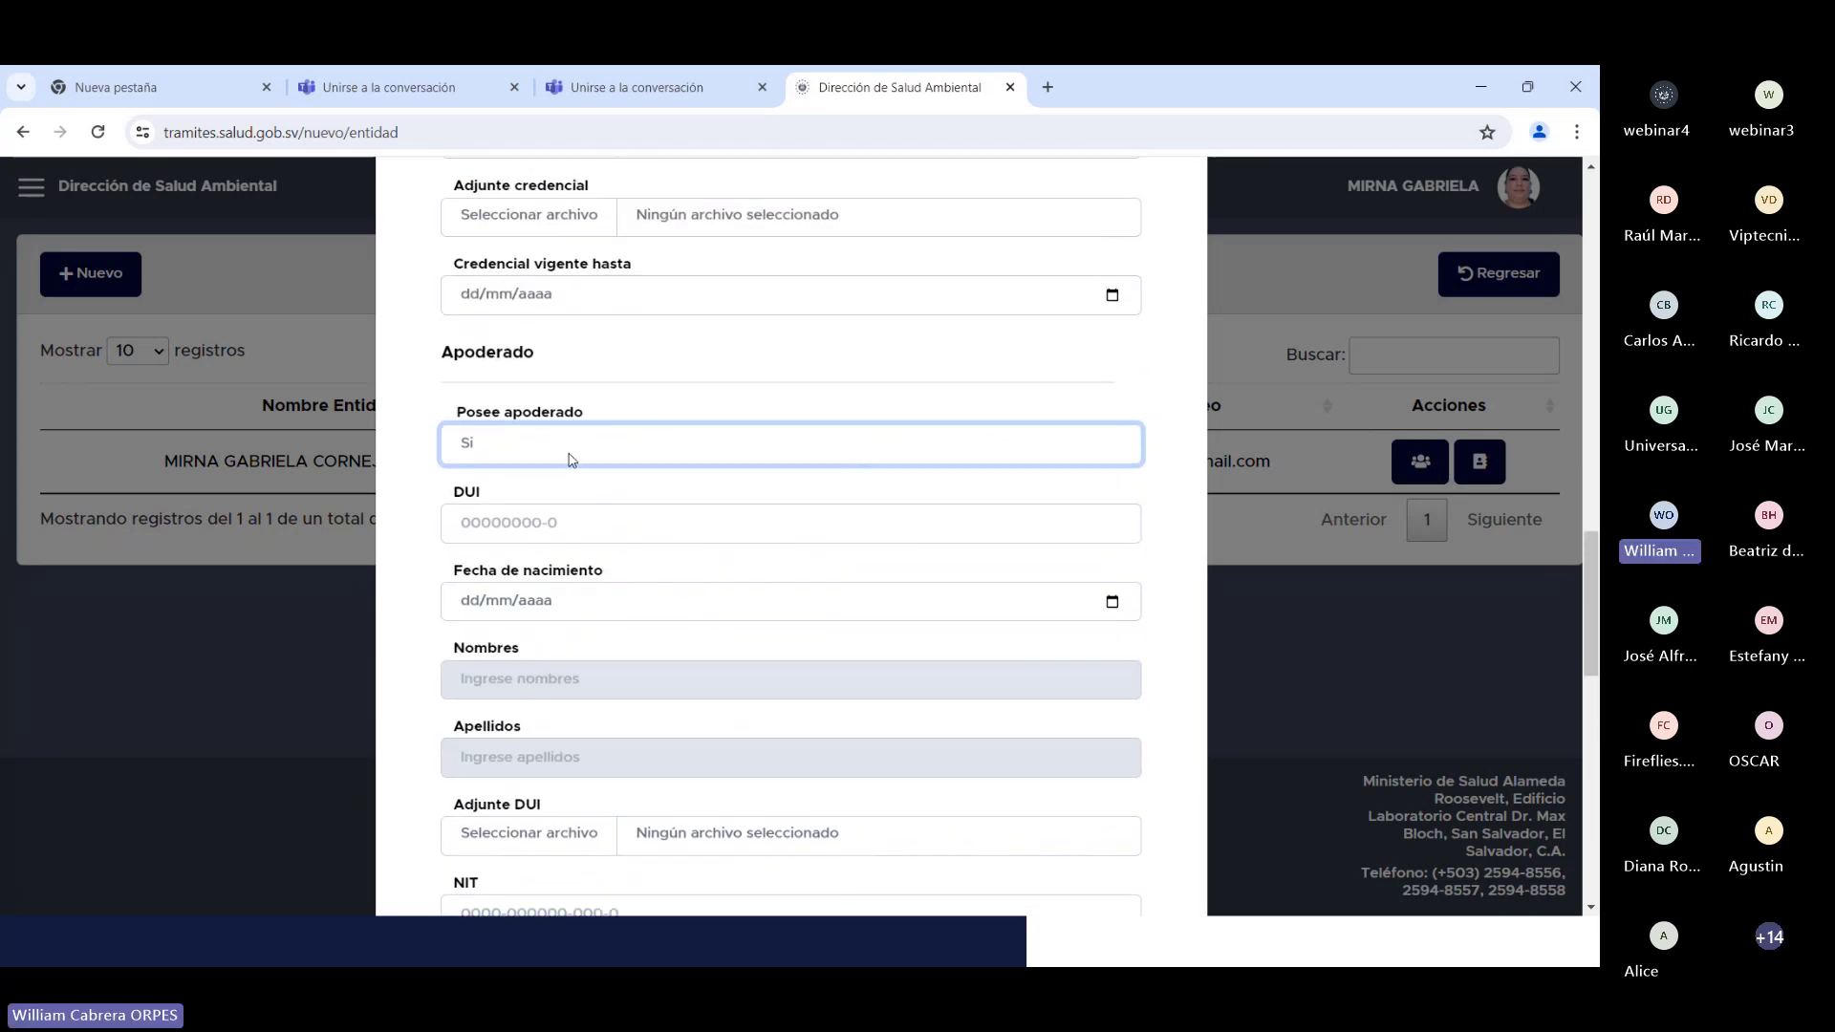
Step: Set Posee apoderado to No and highlight the contact-name instructions under Información de contacto for reading
{"action": "left_click", "coordinate": [571, 459]}
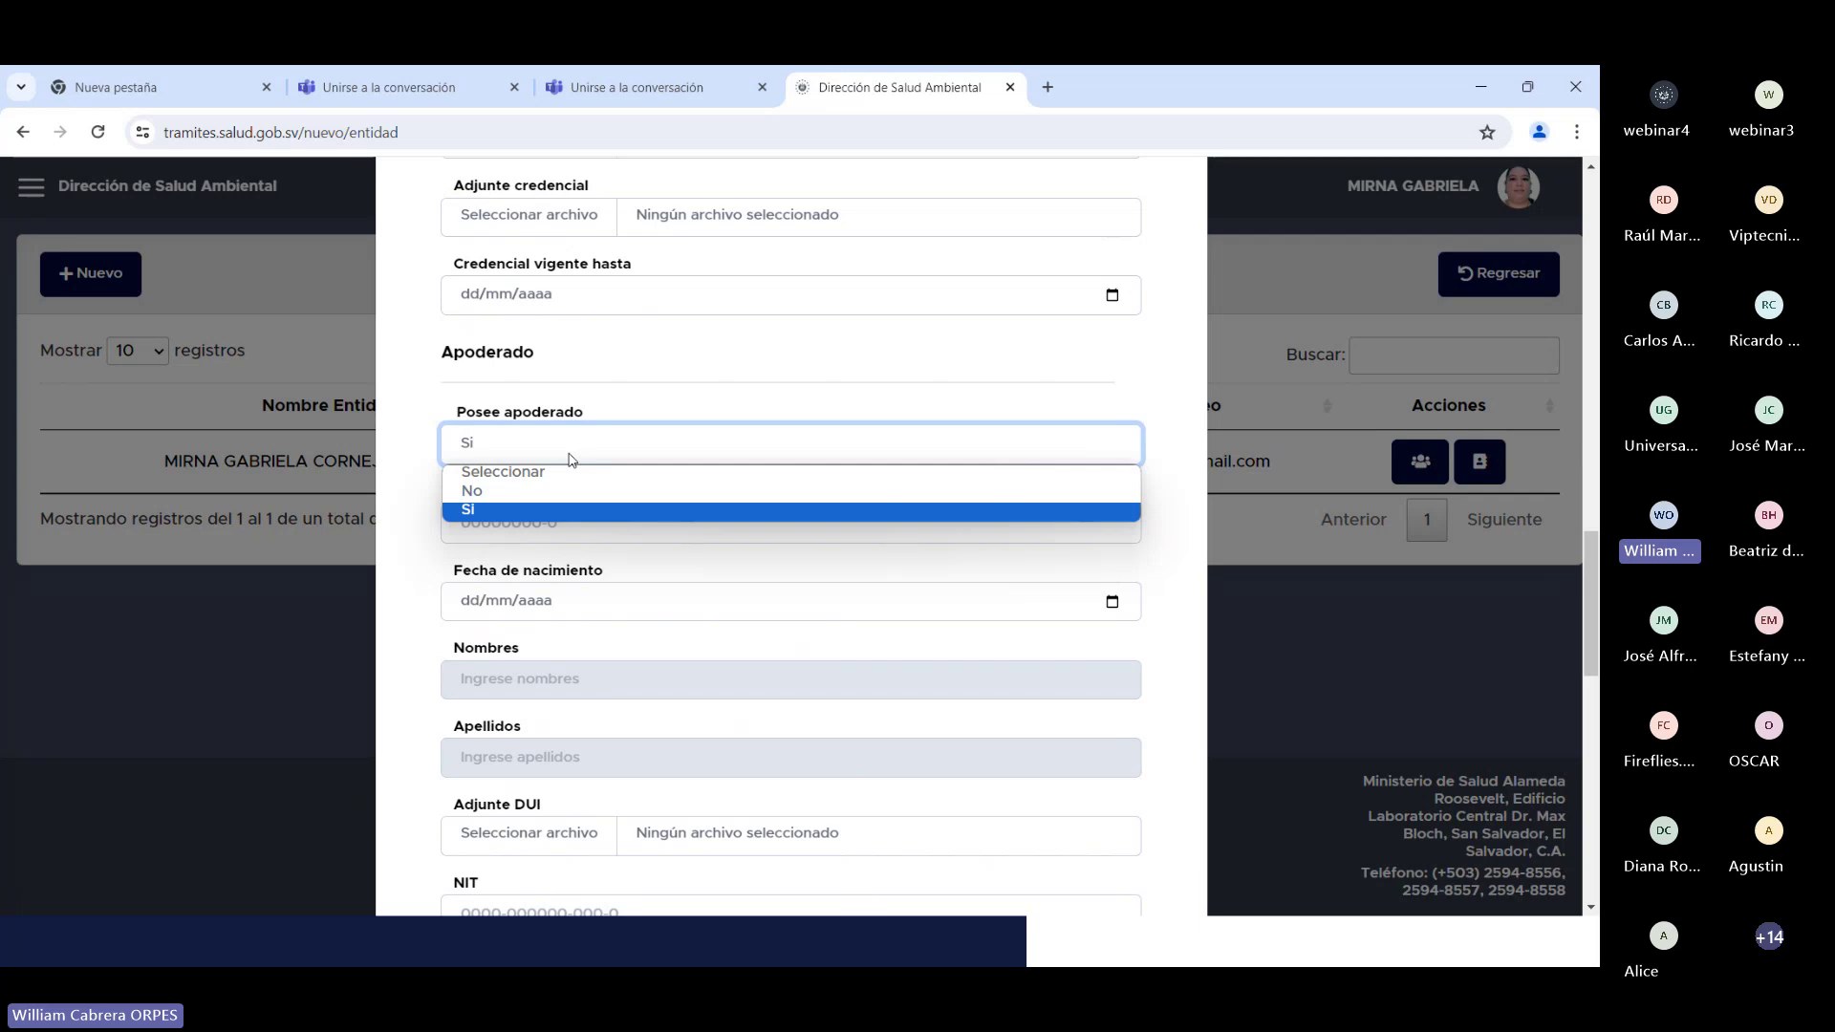
{"action": "left_click", "coordinate": [492, 499]}
{"action": "scroll", "coordinate": [1030, 374], "scroll_direction": "down", "scroll_amount": 3}
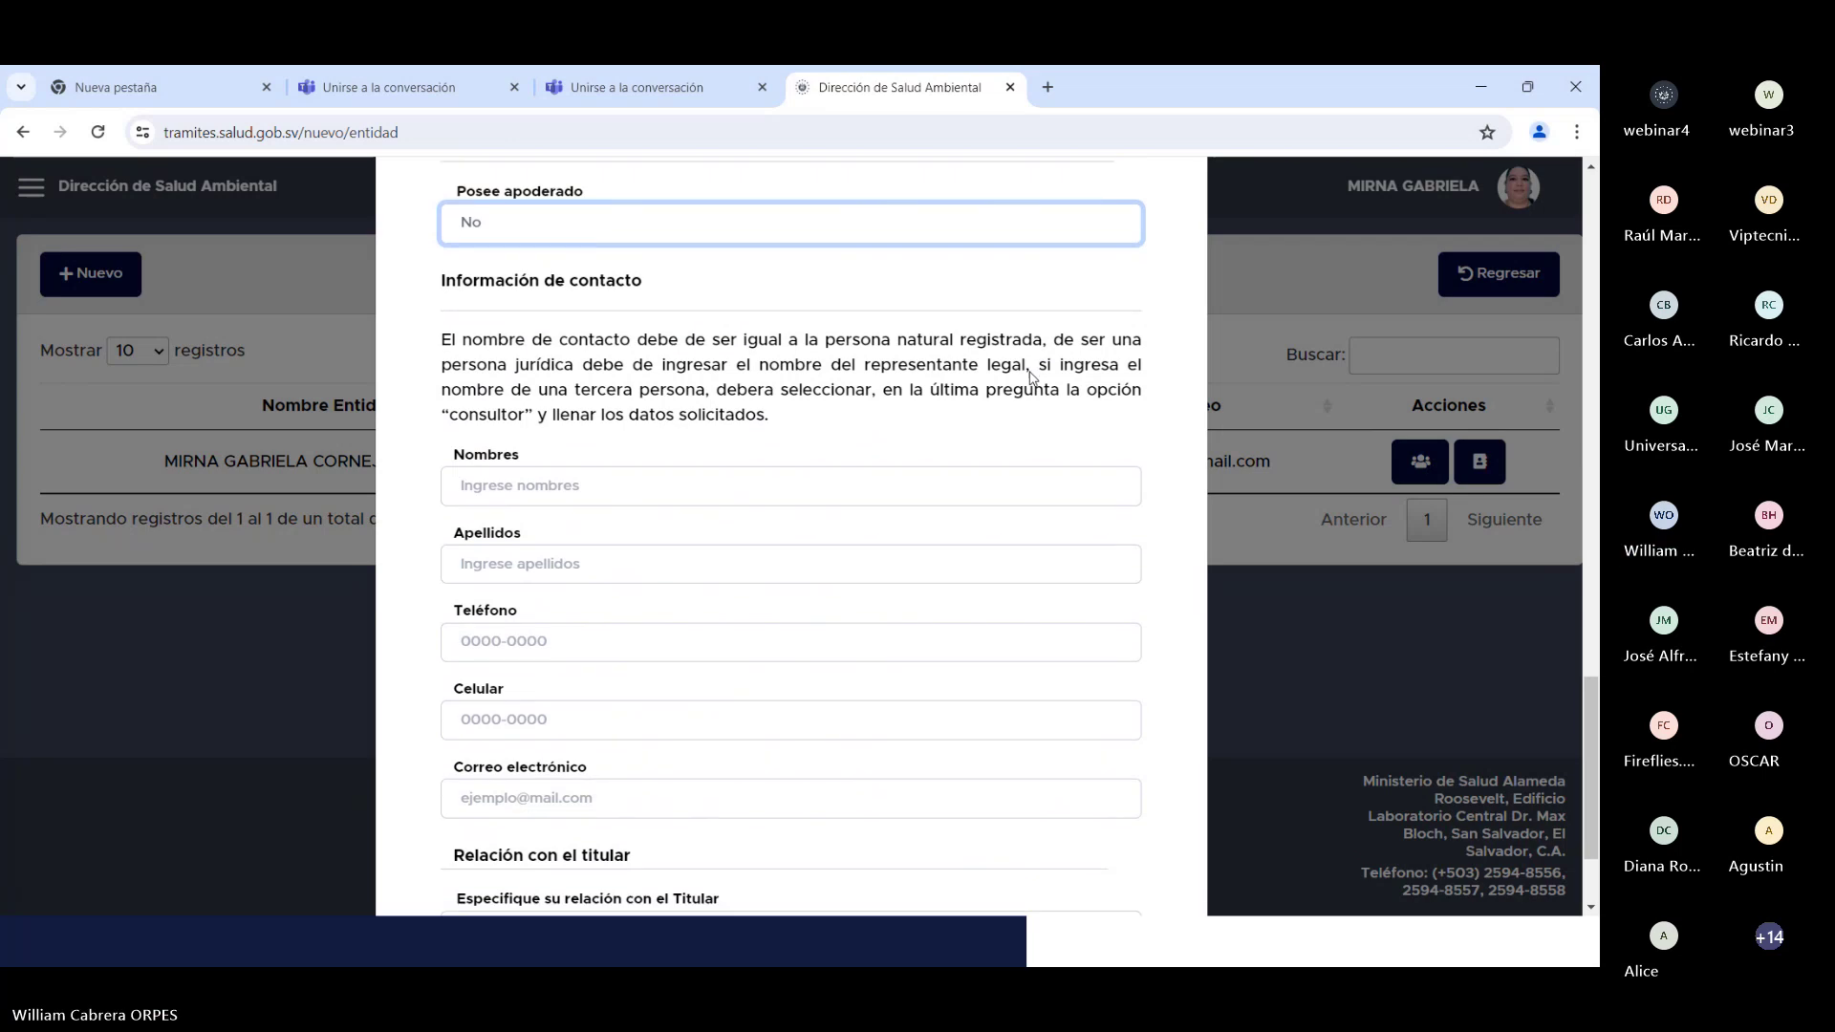
{"action": "scroll", "coordinate": [1029, 374], "scroll_direction": "down", "scroll_amount": 1}
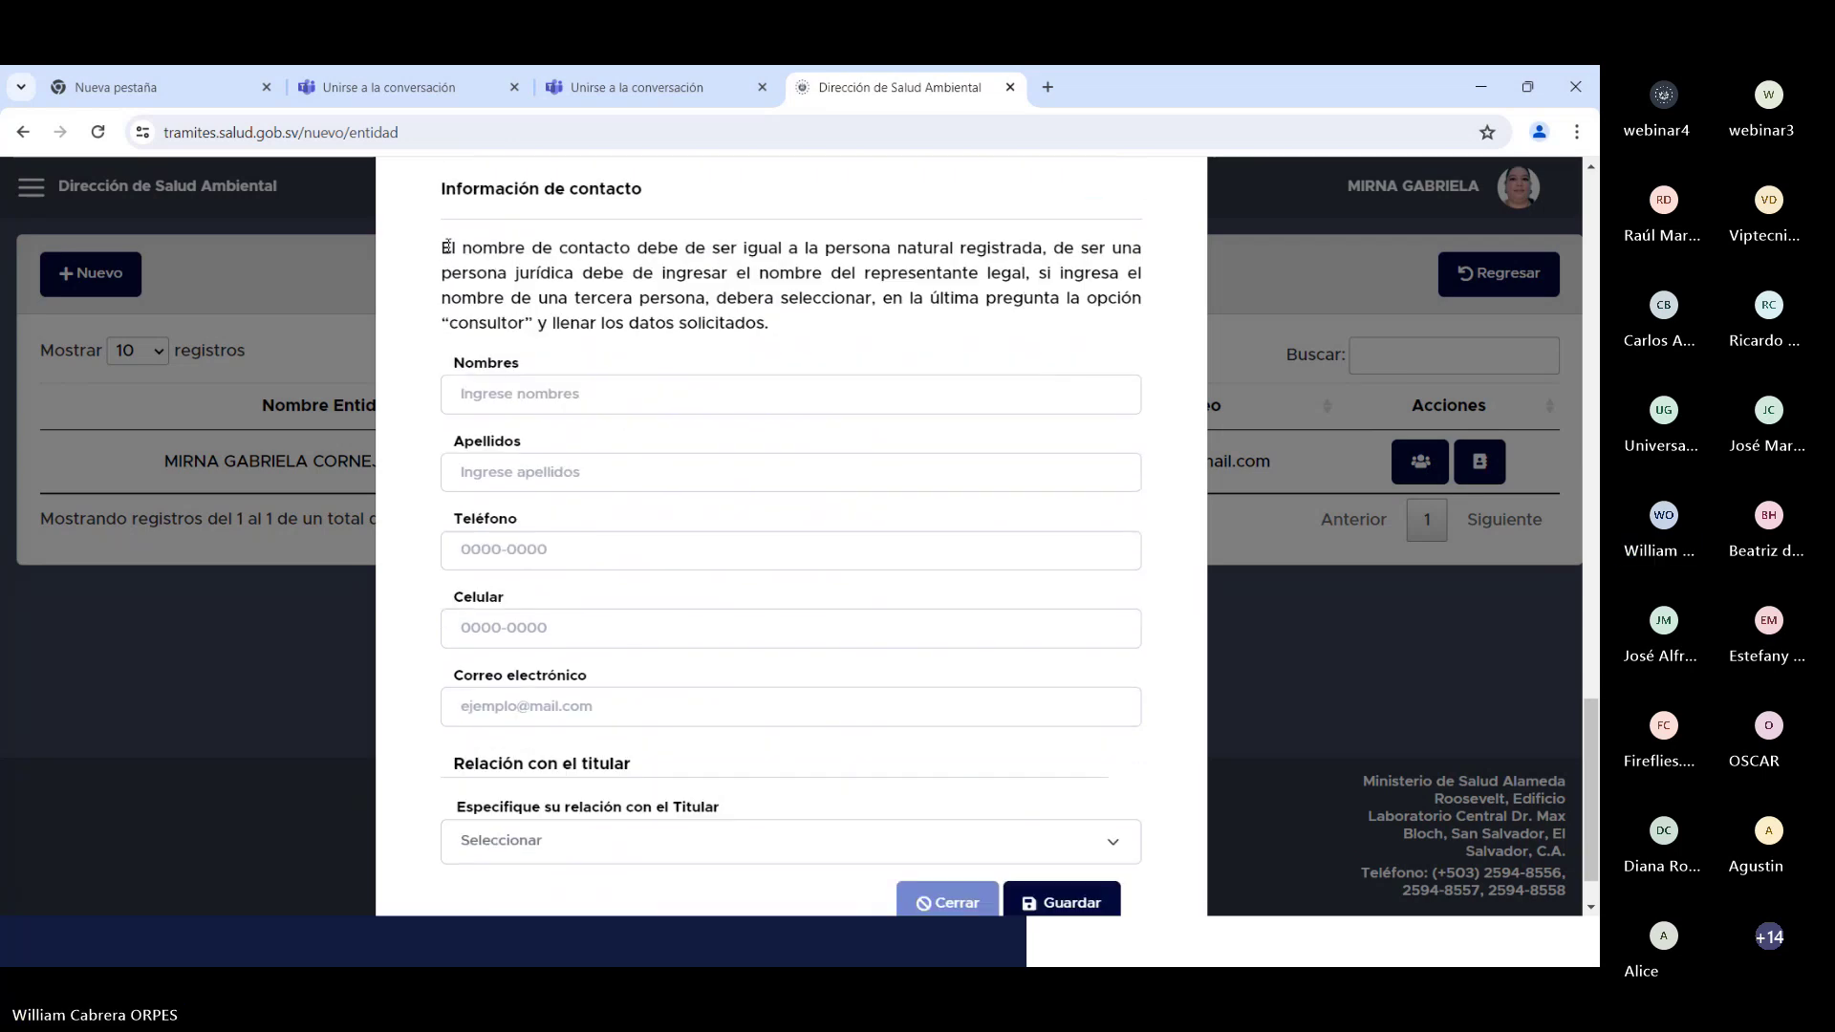
{"action": "left_click_drag", "start_coordinate": [447, 244], "coordinate": [783, 341]}
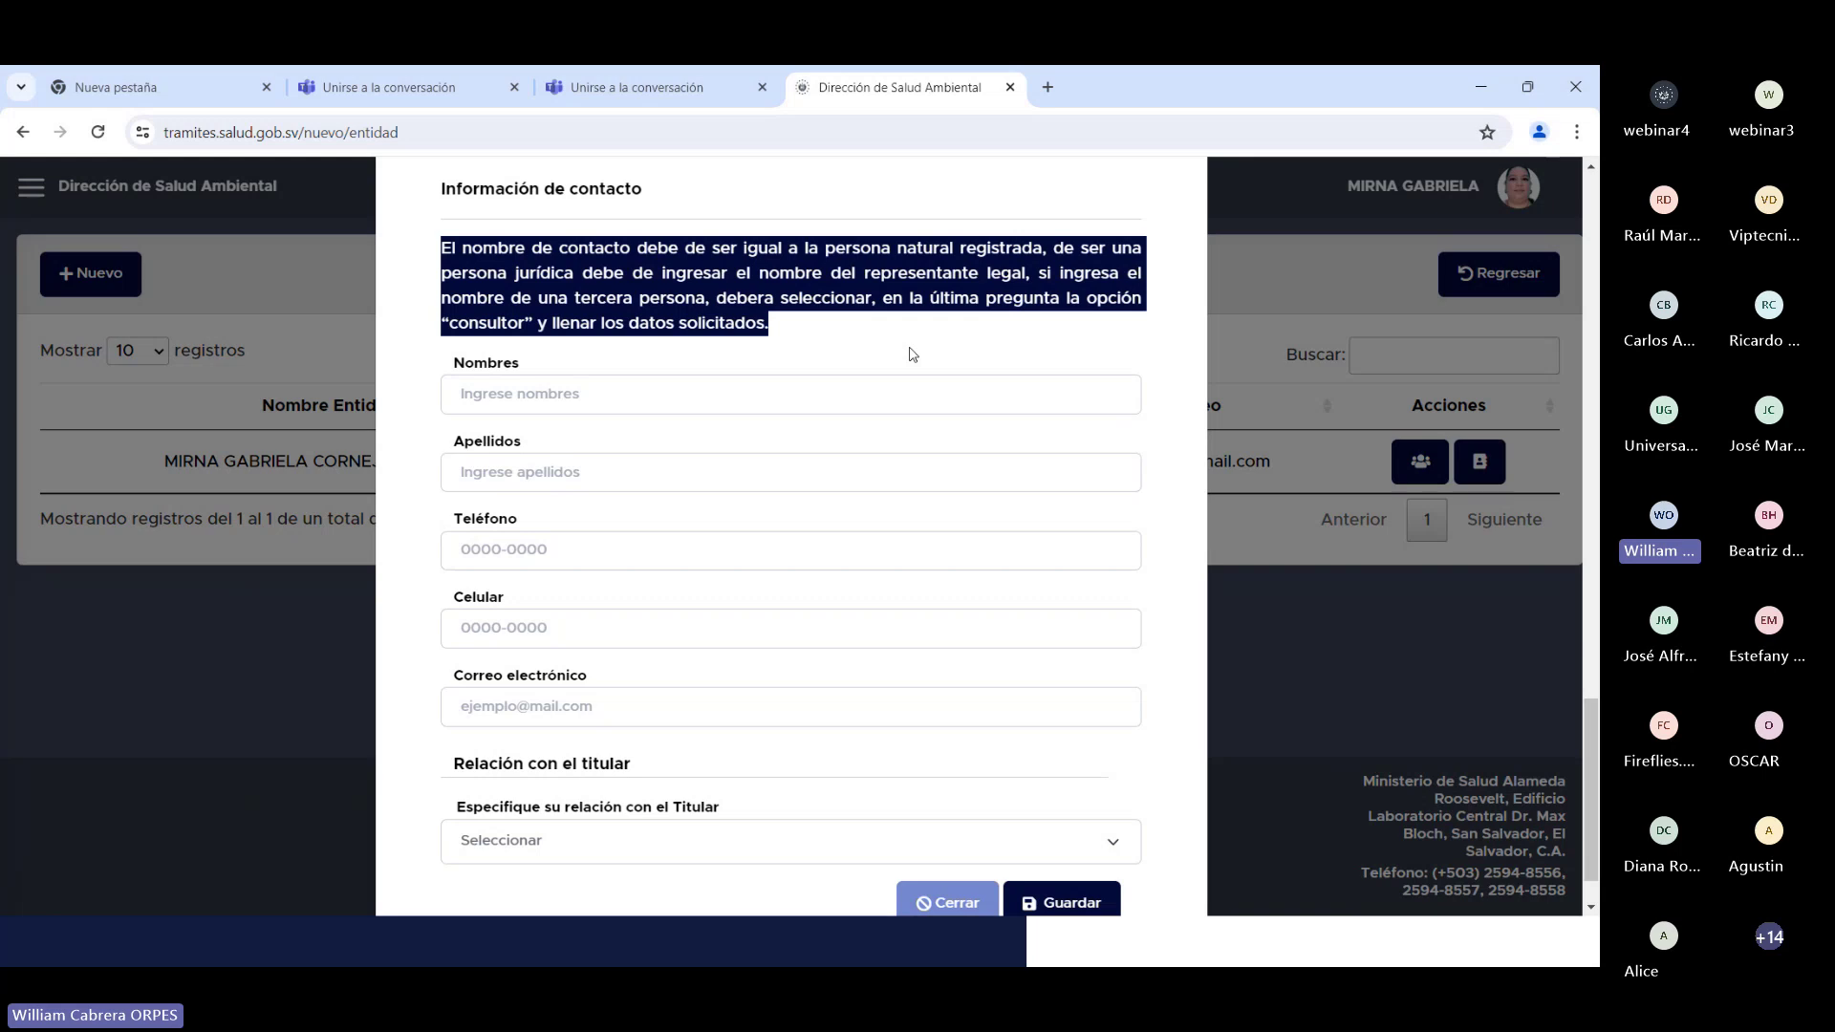
{"action": "left_click", "coordinate": [915, 353]}
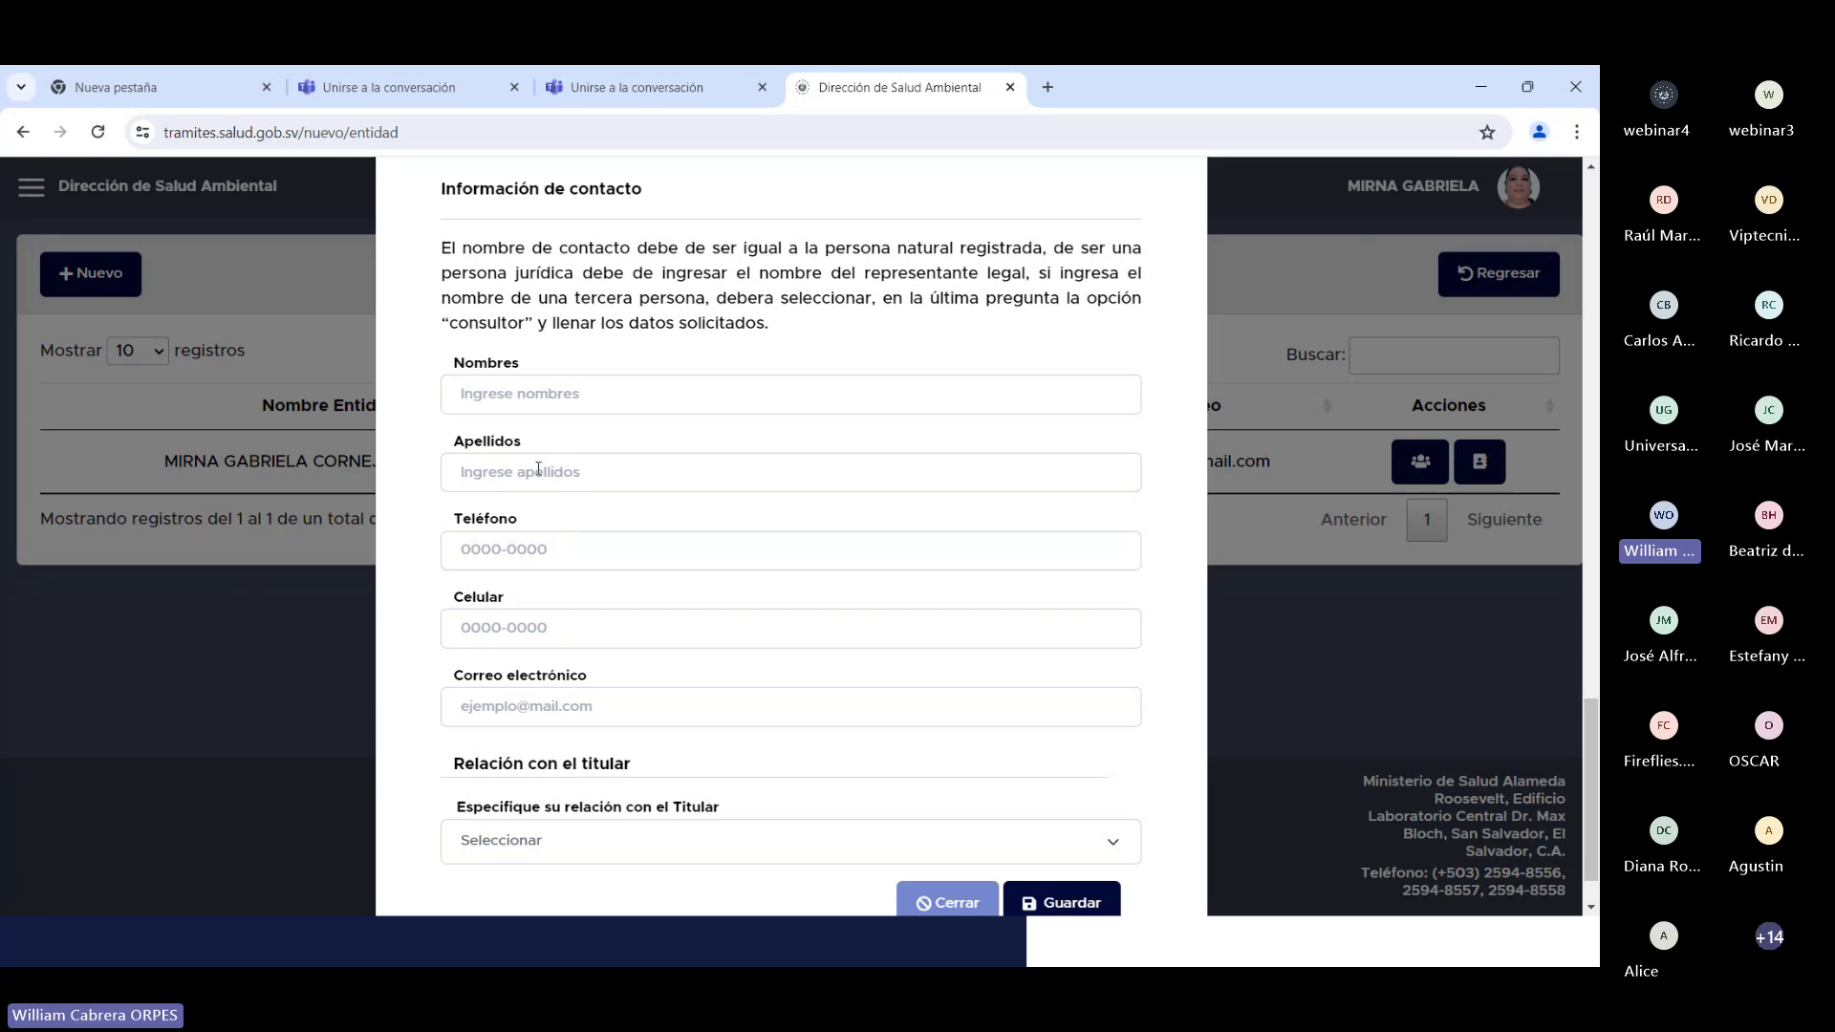
Step: Set the contact's relationship with the entity holder to Titular
{"action": "scroll", "coordinate": [532, 468], "scroll_direction": "down", "scroll_amount": 1}
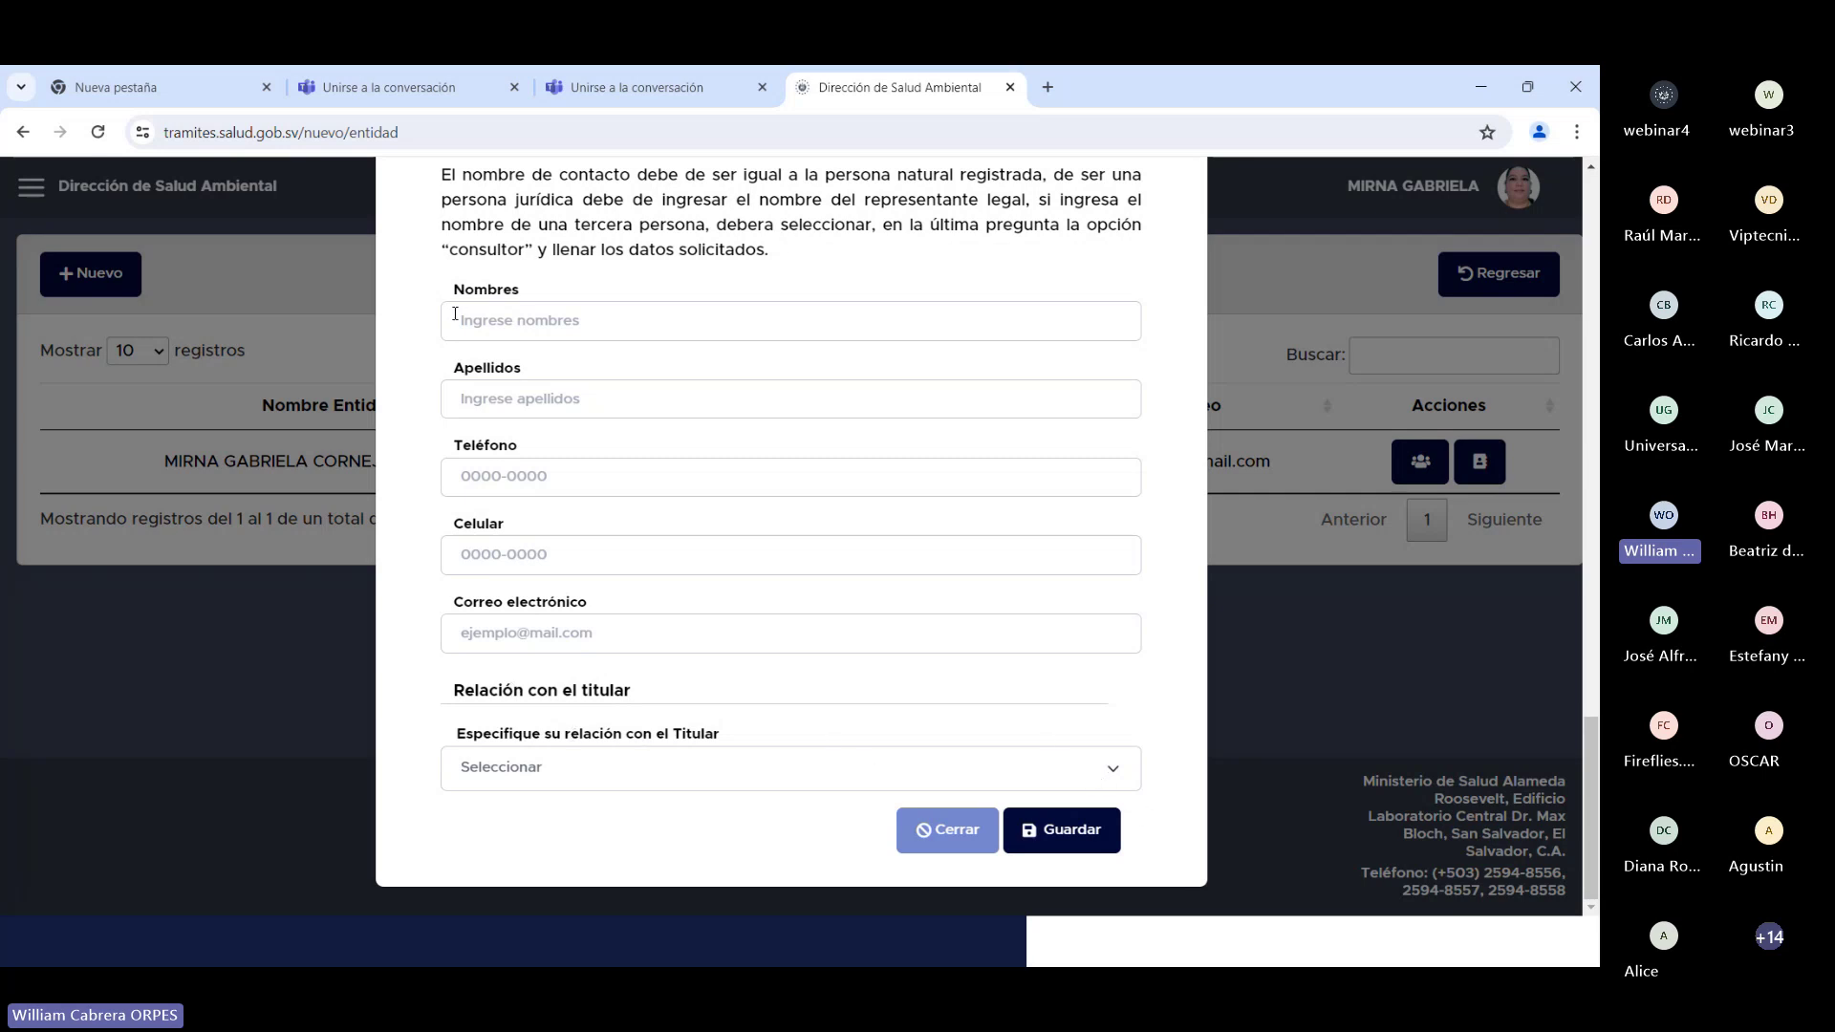
{"action": "left_click", "coordinate": [1111, 771]}
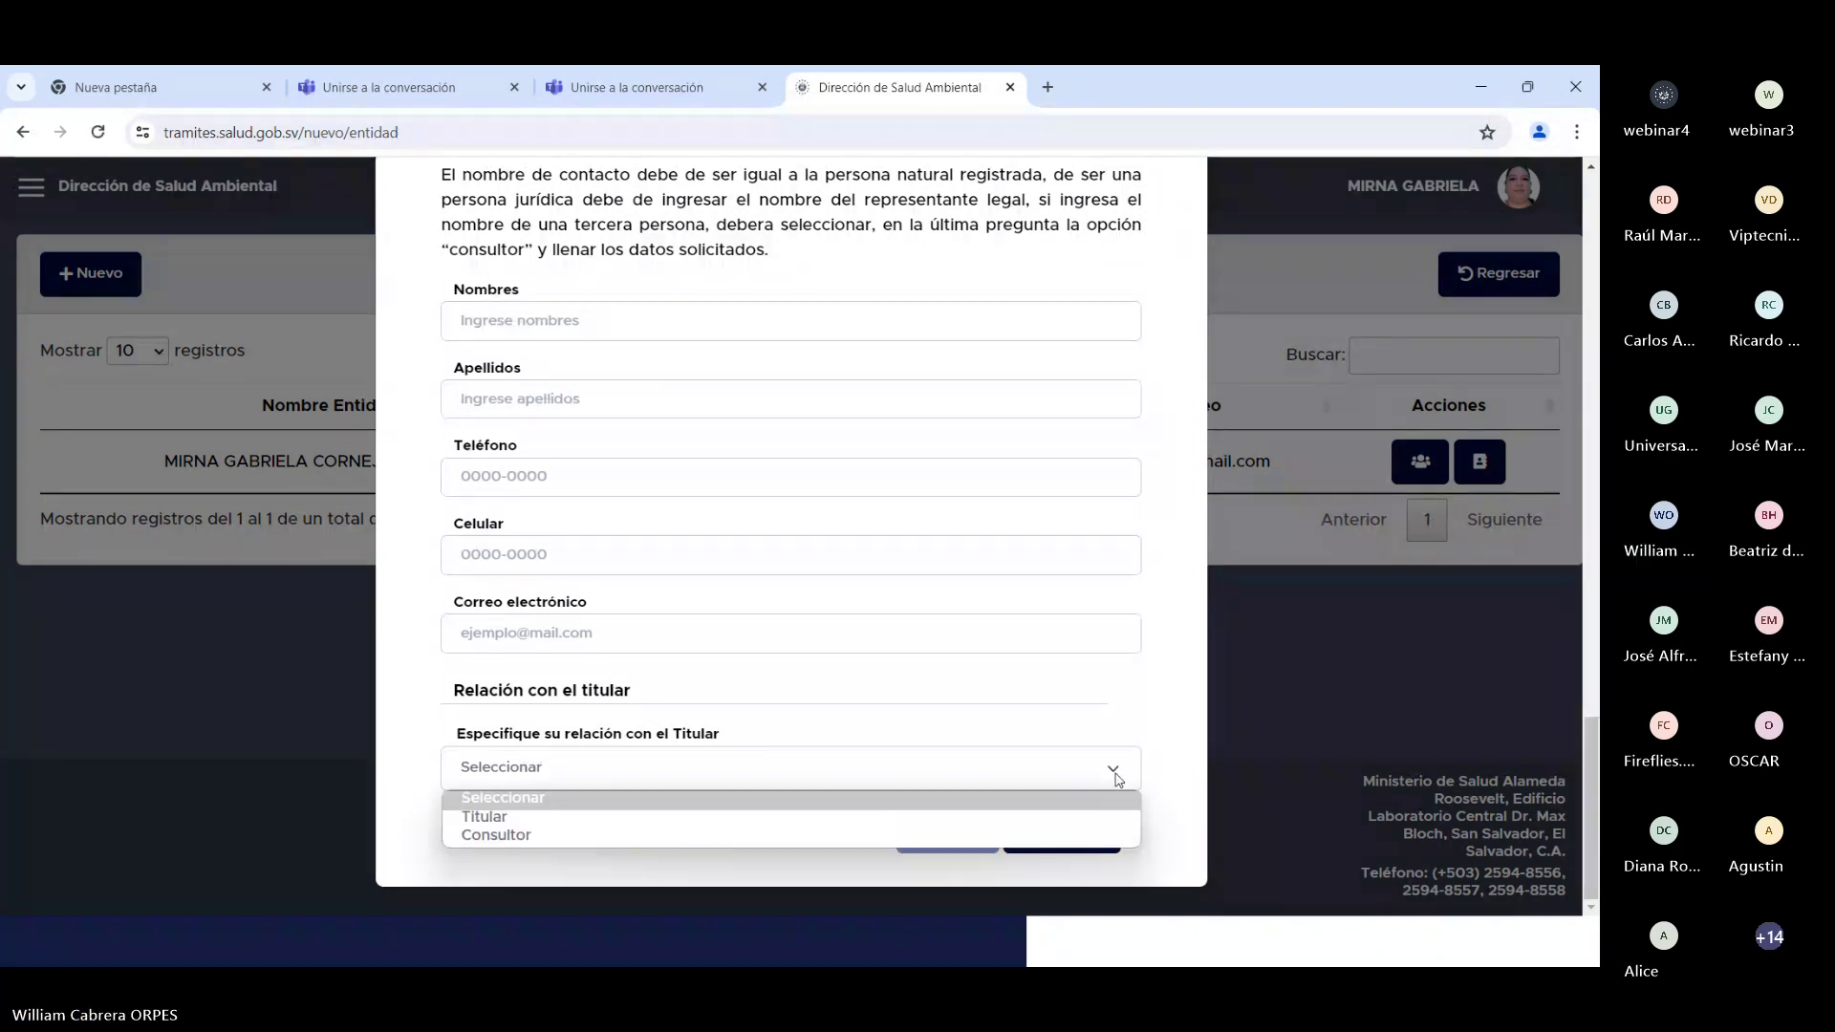
{"action": "left_click", "coordinate": [446, 819]}
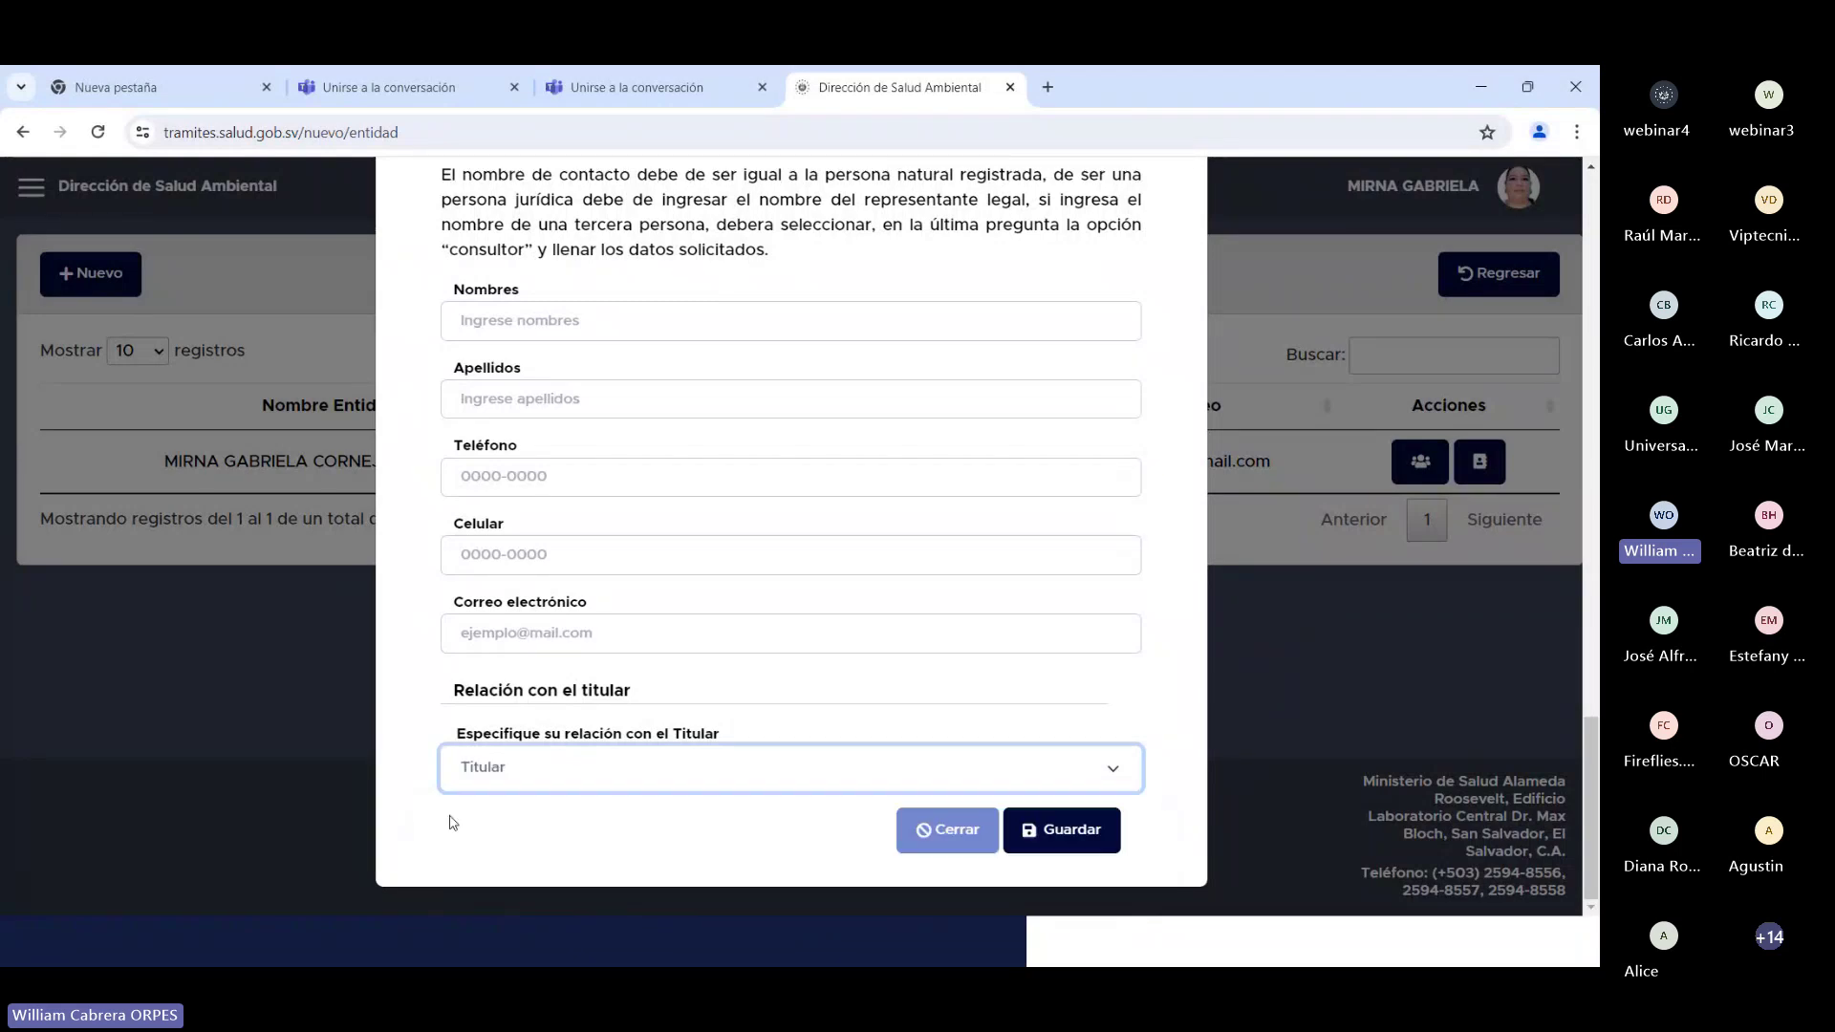
Step: Set the contact's relationship with the titular to Consultor, review the Información del consultor fields, and close the form without saving
{"action": "left_click", "coordinate": [1115, 774]}
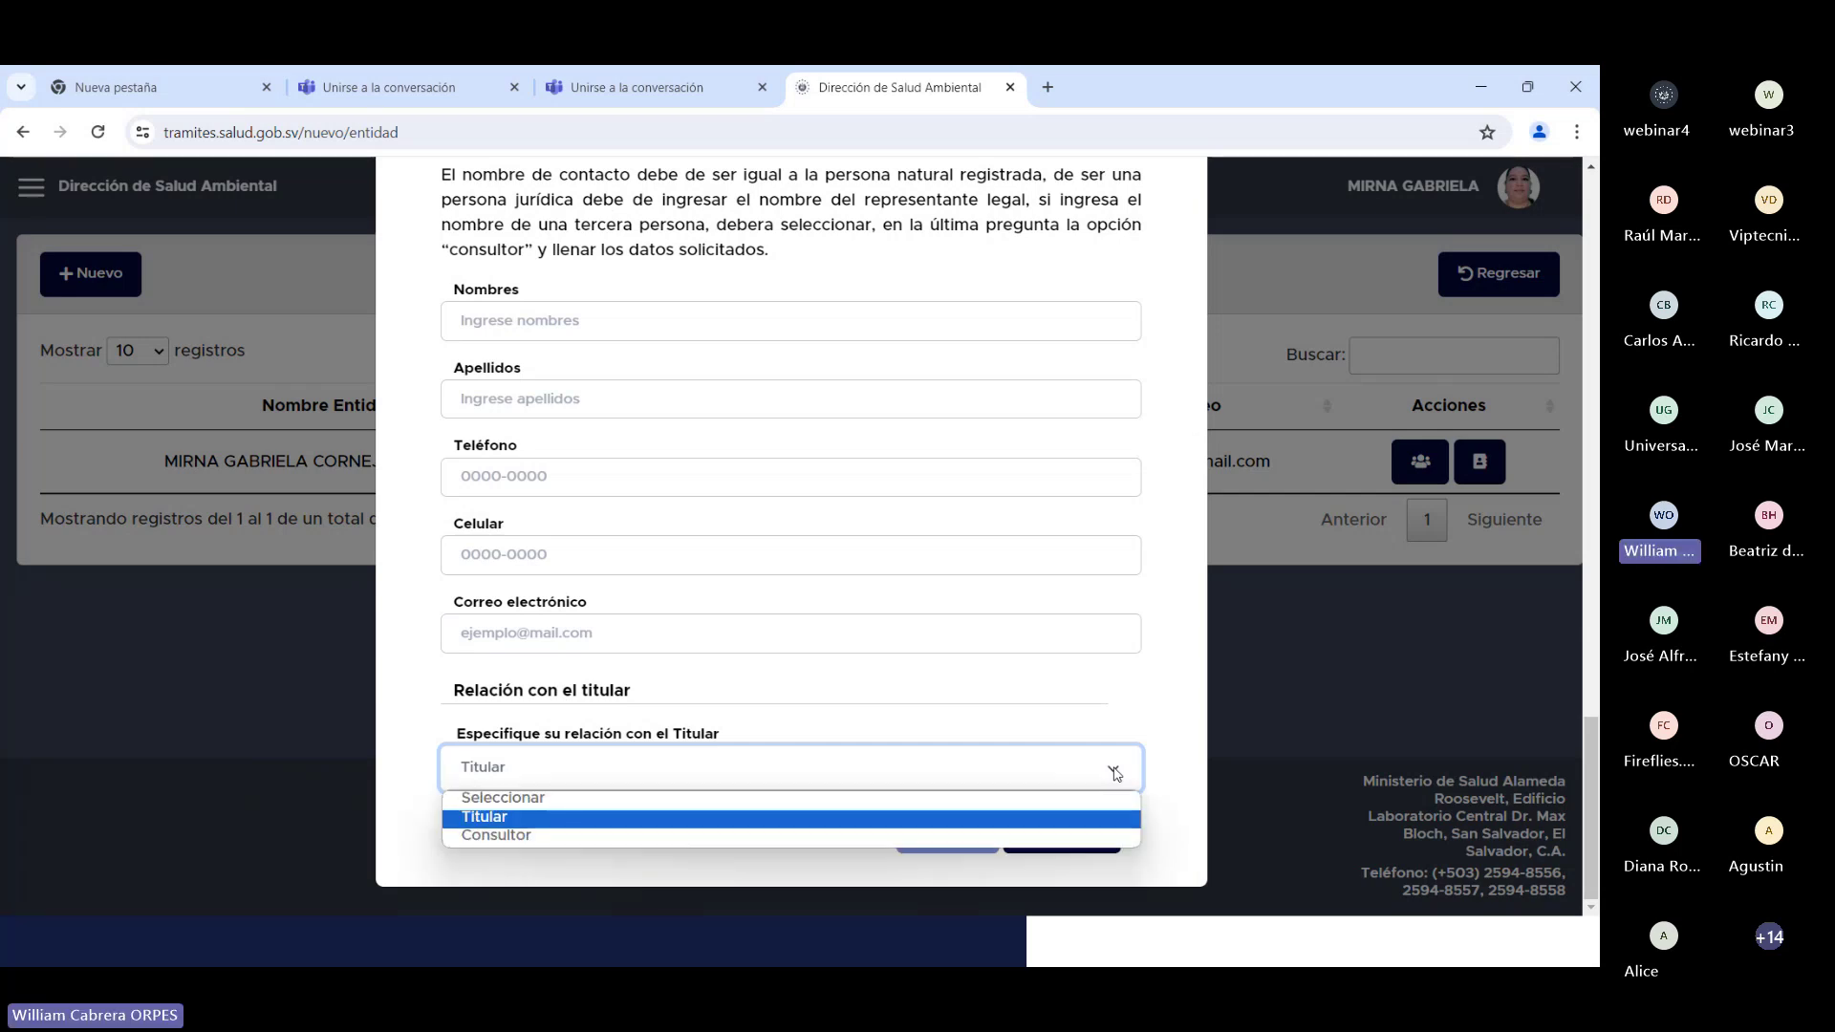
{"action": "left_click", "coordinate": [509, 837]}
{"action": "scroll", "coordinate": [1131, 526], "scroll_direction": "down", "scroll_amount": 6}
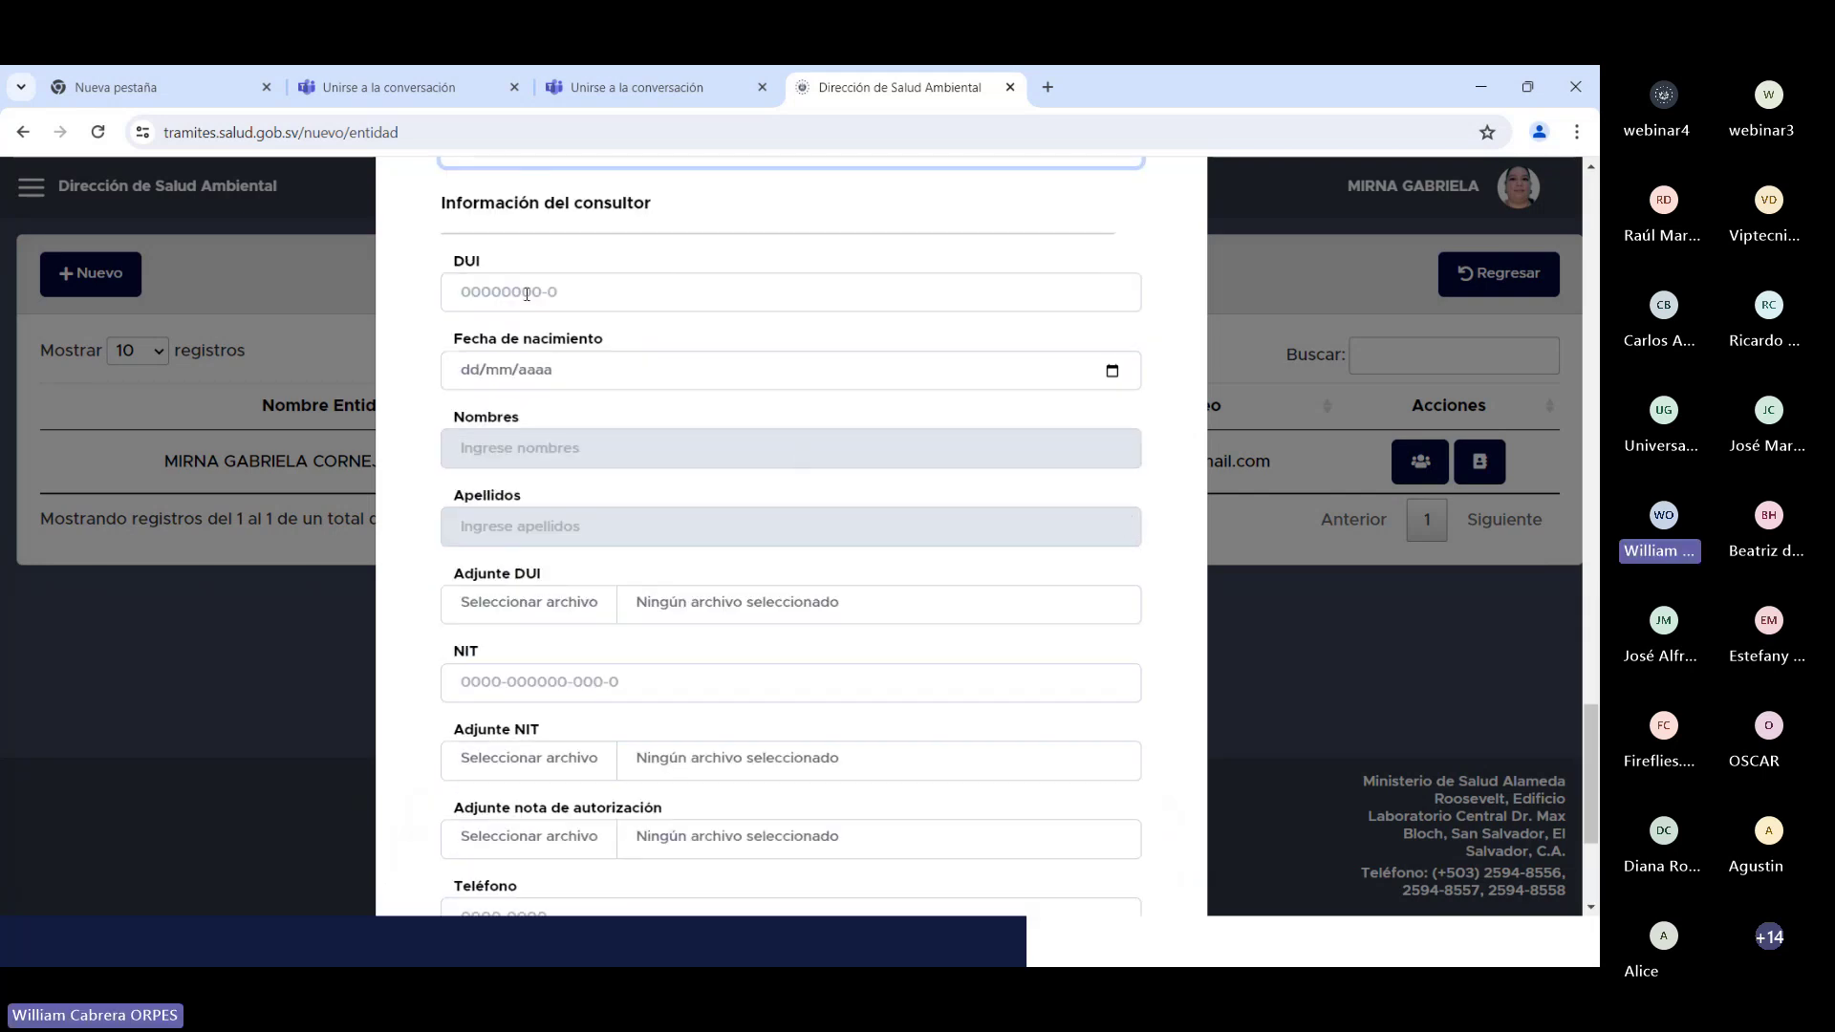
{"action": "scroll", "coordinate": [566, 450], "scroll_direction": "down", "scroll_amount": 1}
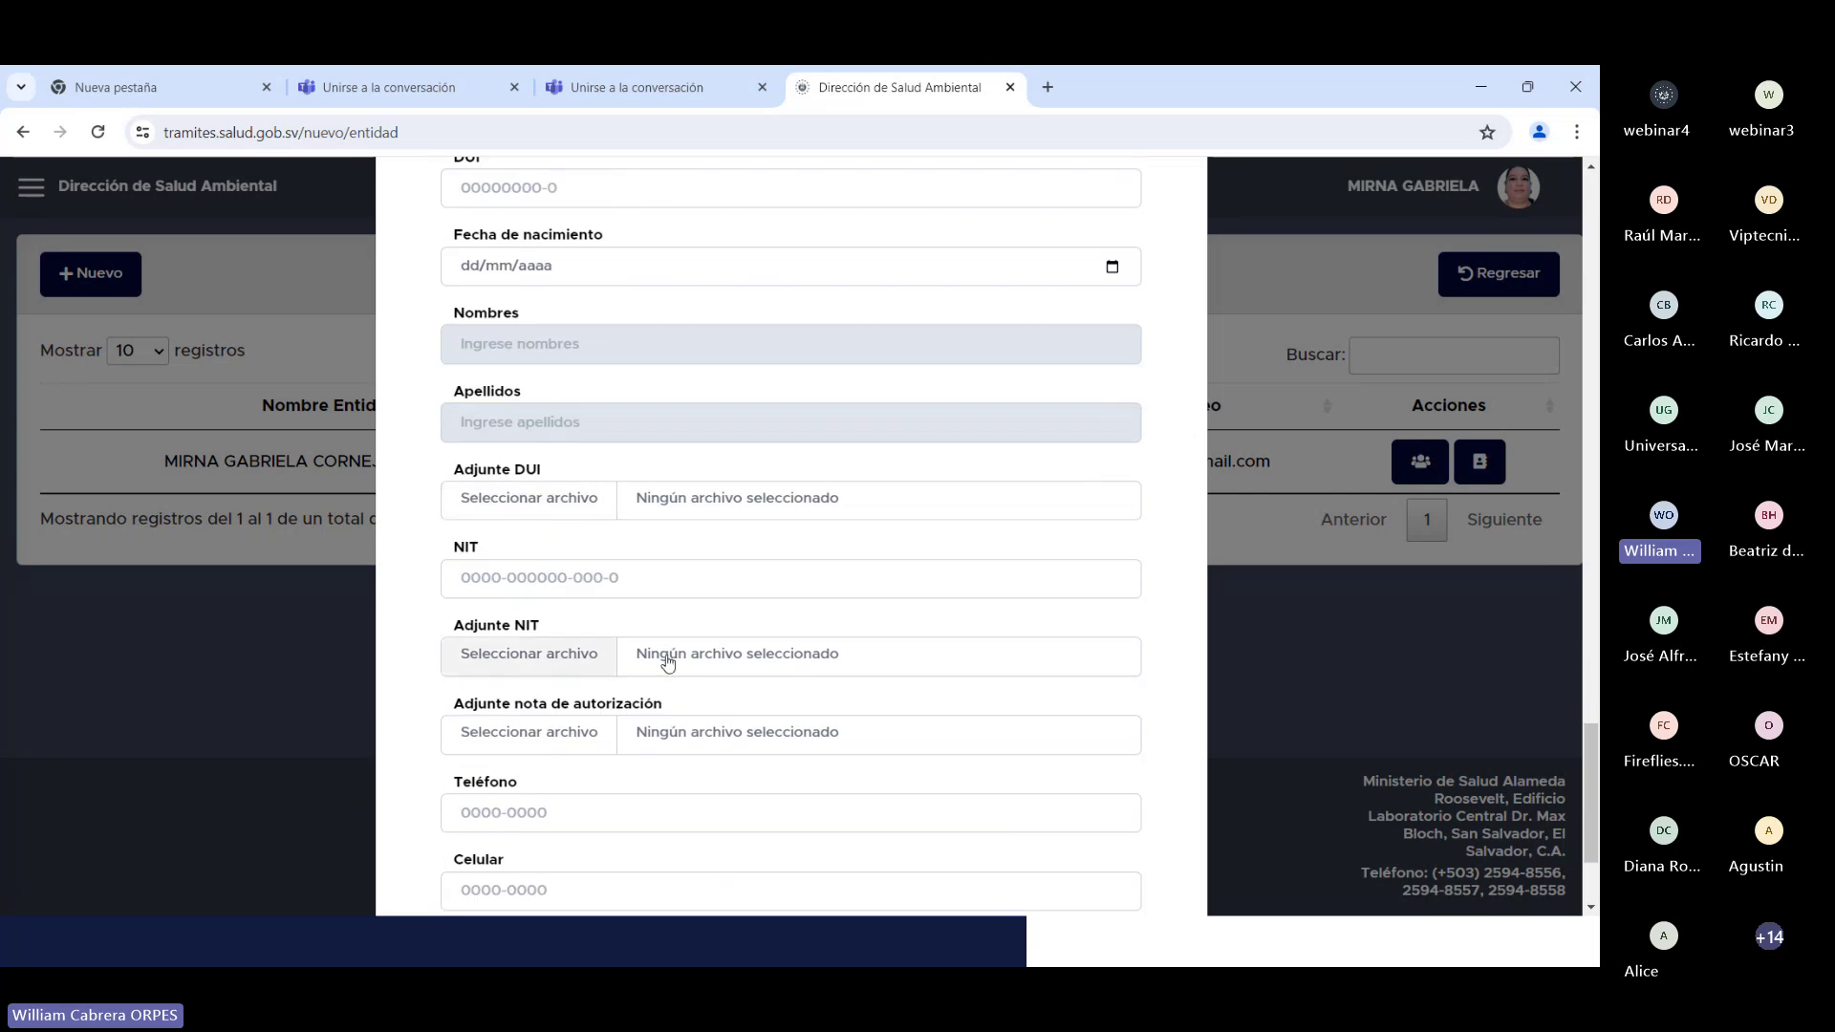
{"action": "scroll", "coordinate": [702, 655], "scroll_direction": "down", "scroll_amount": 1}
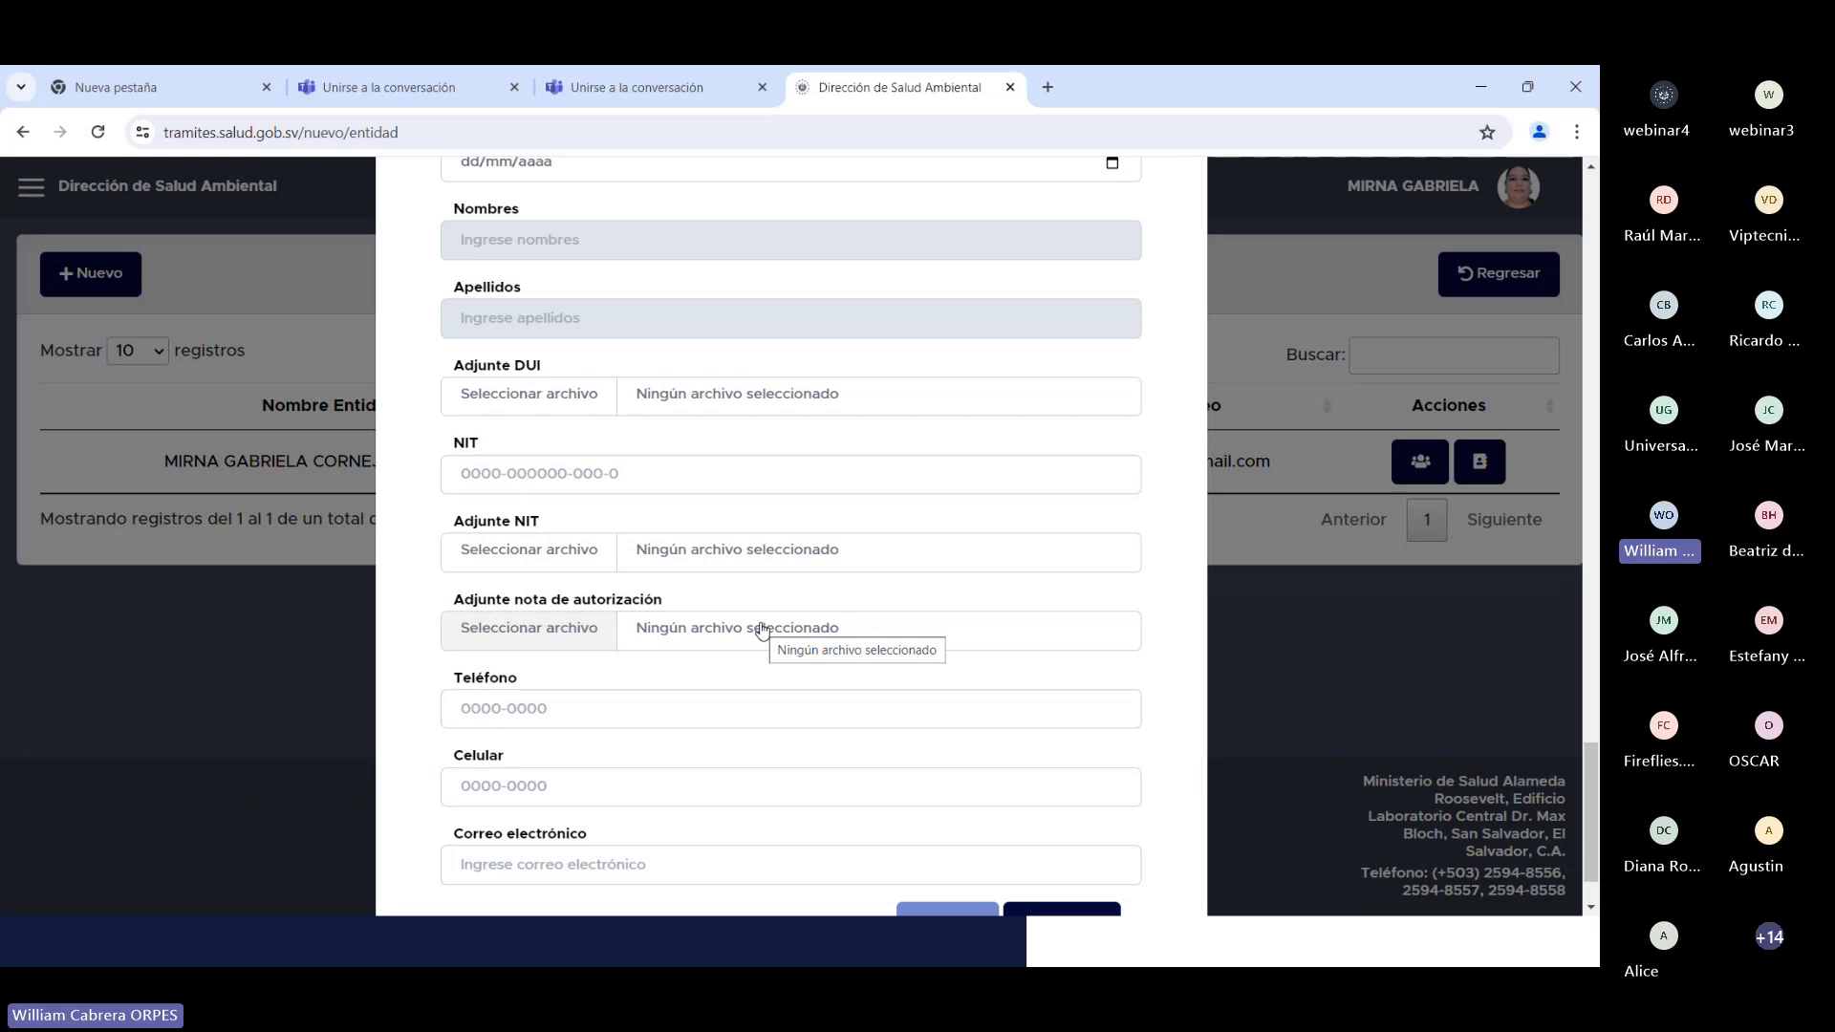
{"action": "scroll", "coordinate": [762, 630], "scroll_direction": "down", "scroll_amount": 1}
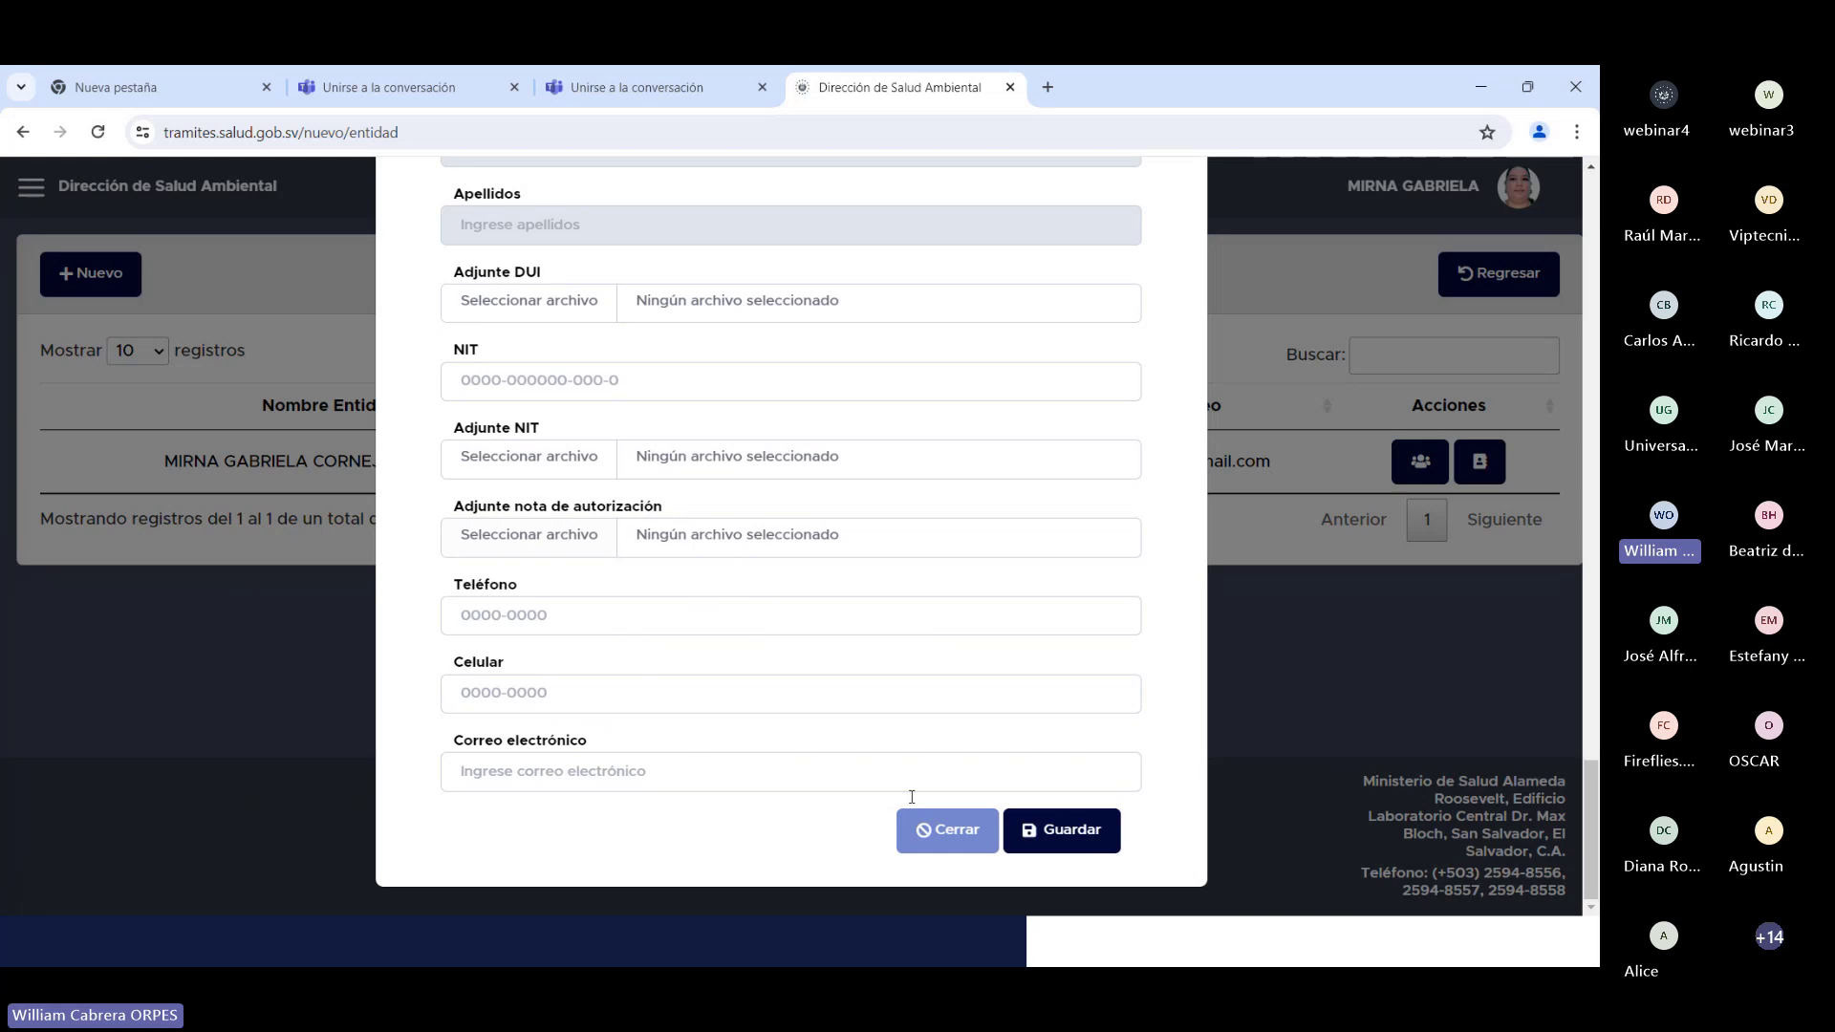
{"action": "left_click", "coordinate": [946, 841]}
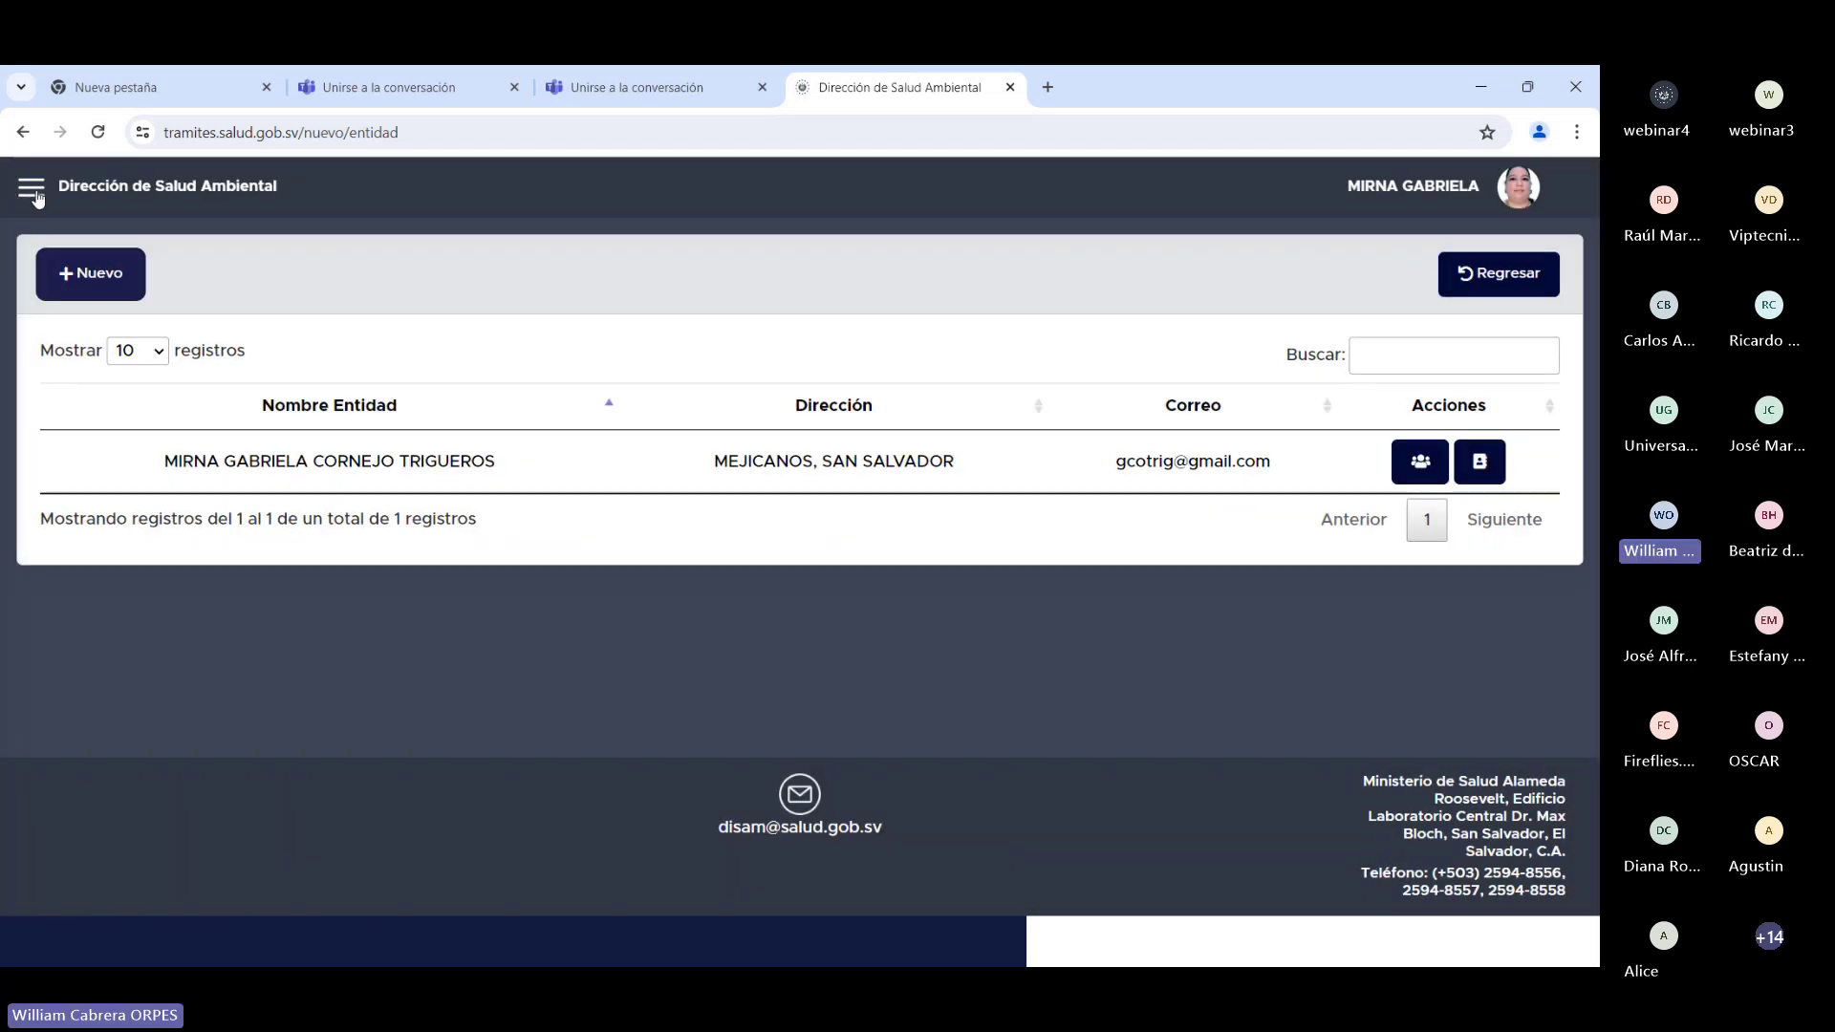
Step: Return to the portal's home page and open the Permiso Sanitario Plagas procedure under Servicios
{"action": "left_click", "coordinate": [31, 187]}
{"action": "left_click", "coordinate": [77, 492]}
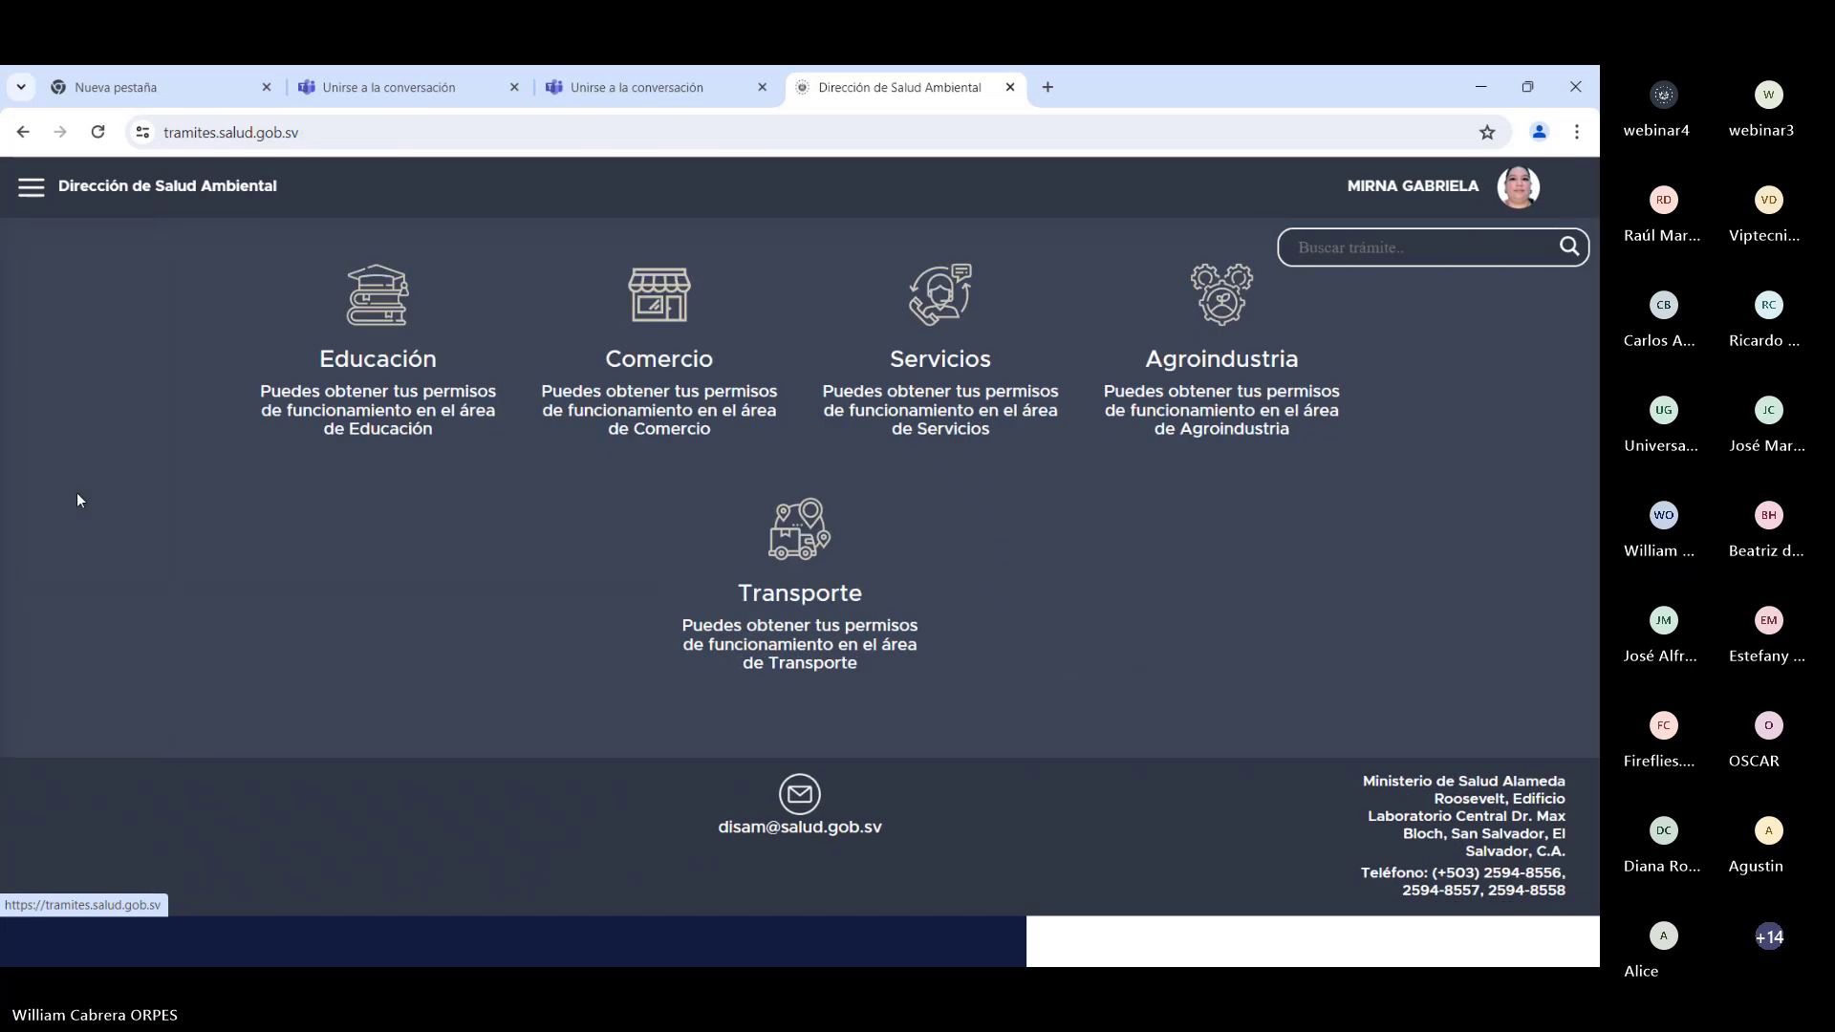
{"action": "left_click", "coordinate": [940, 311]}
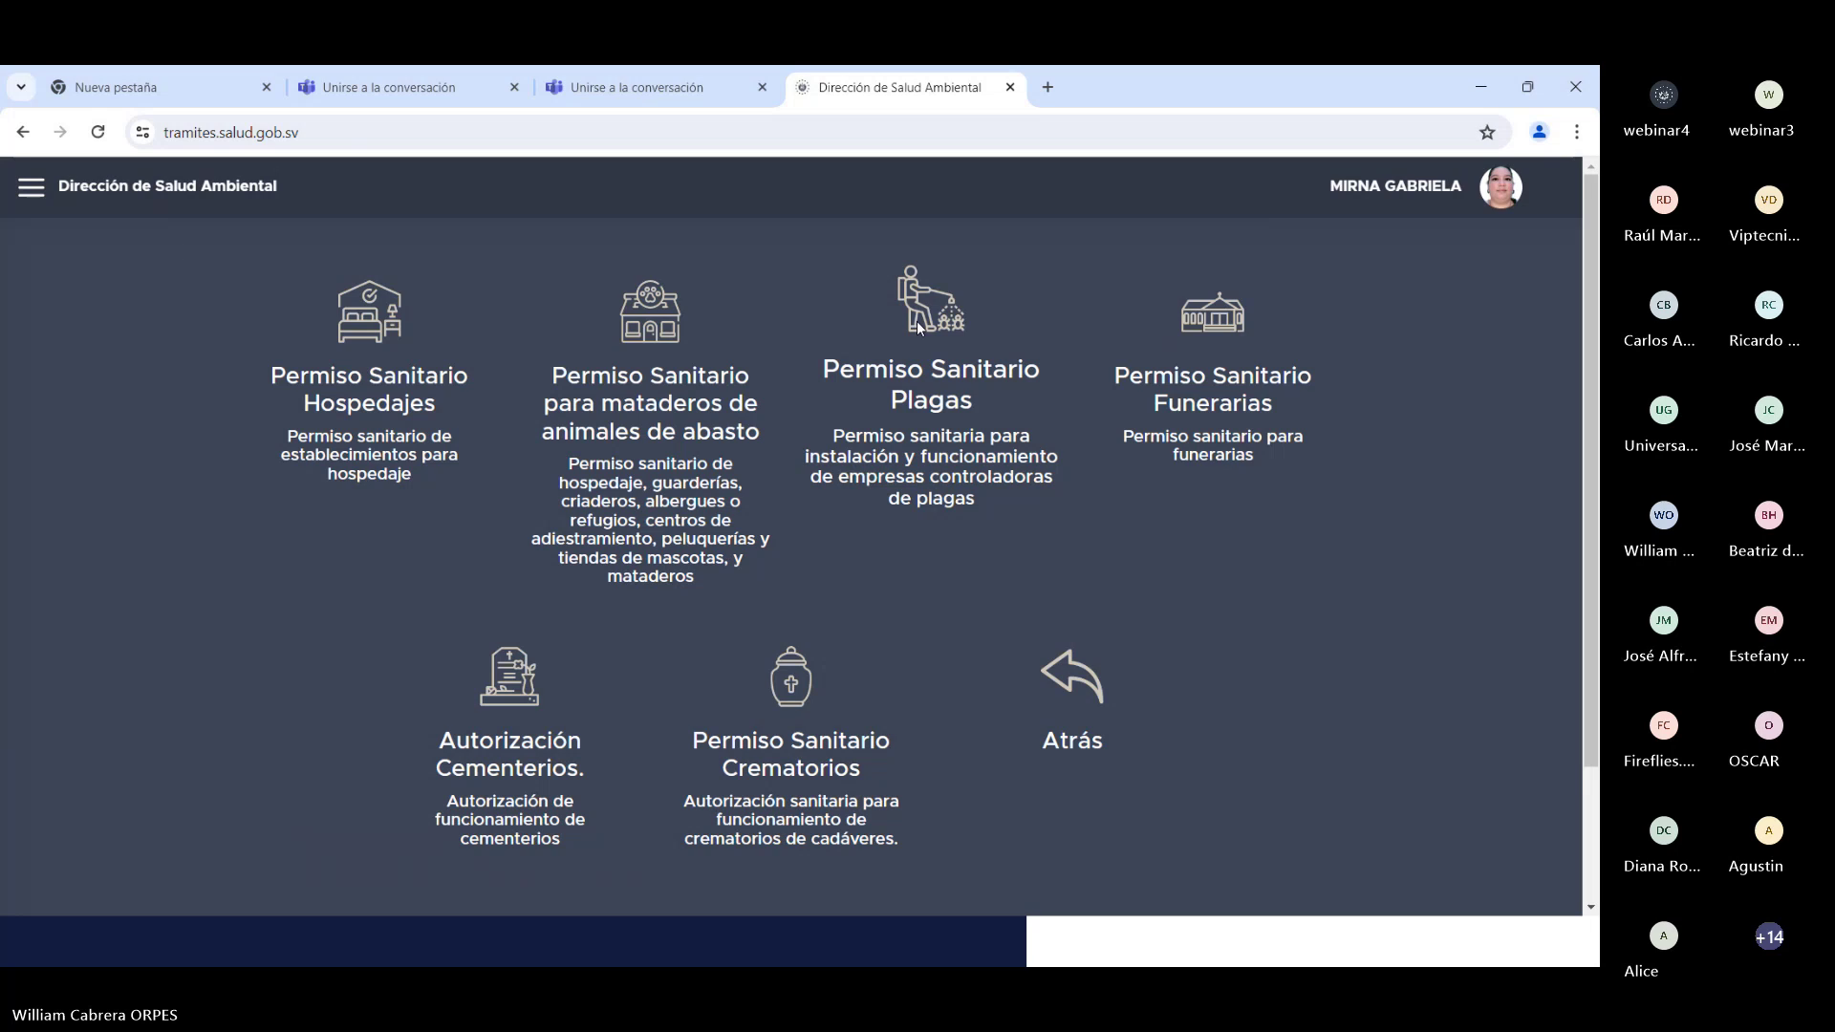
{"action": "left_click", "coordinate": [919, 329]}
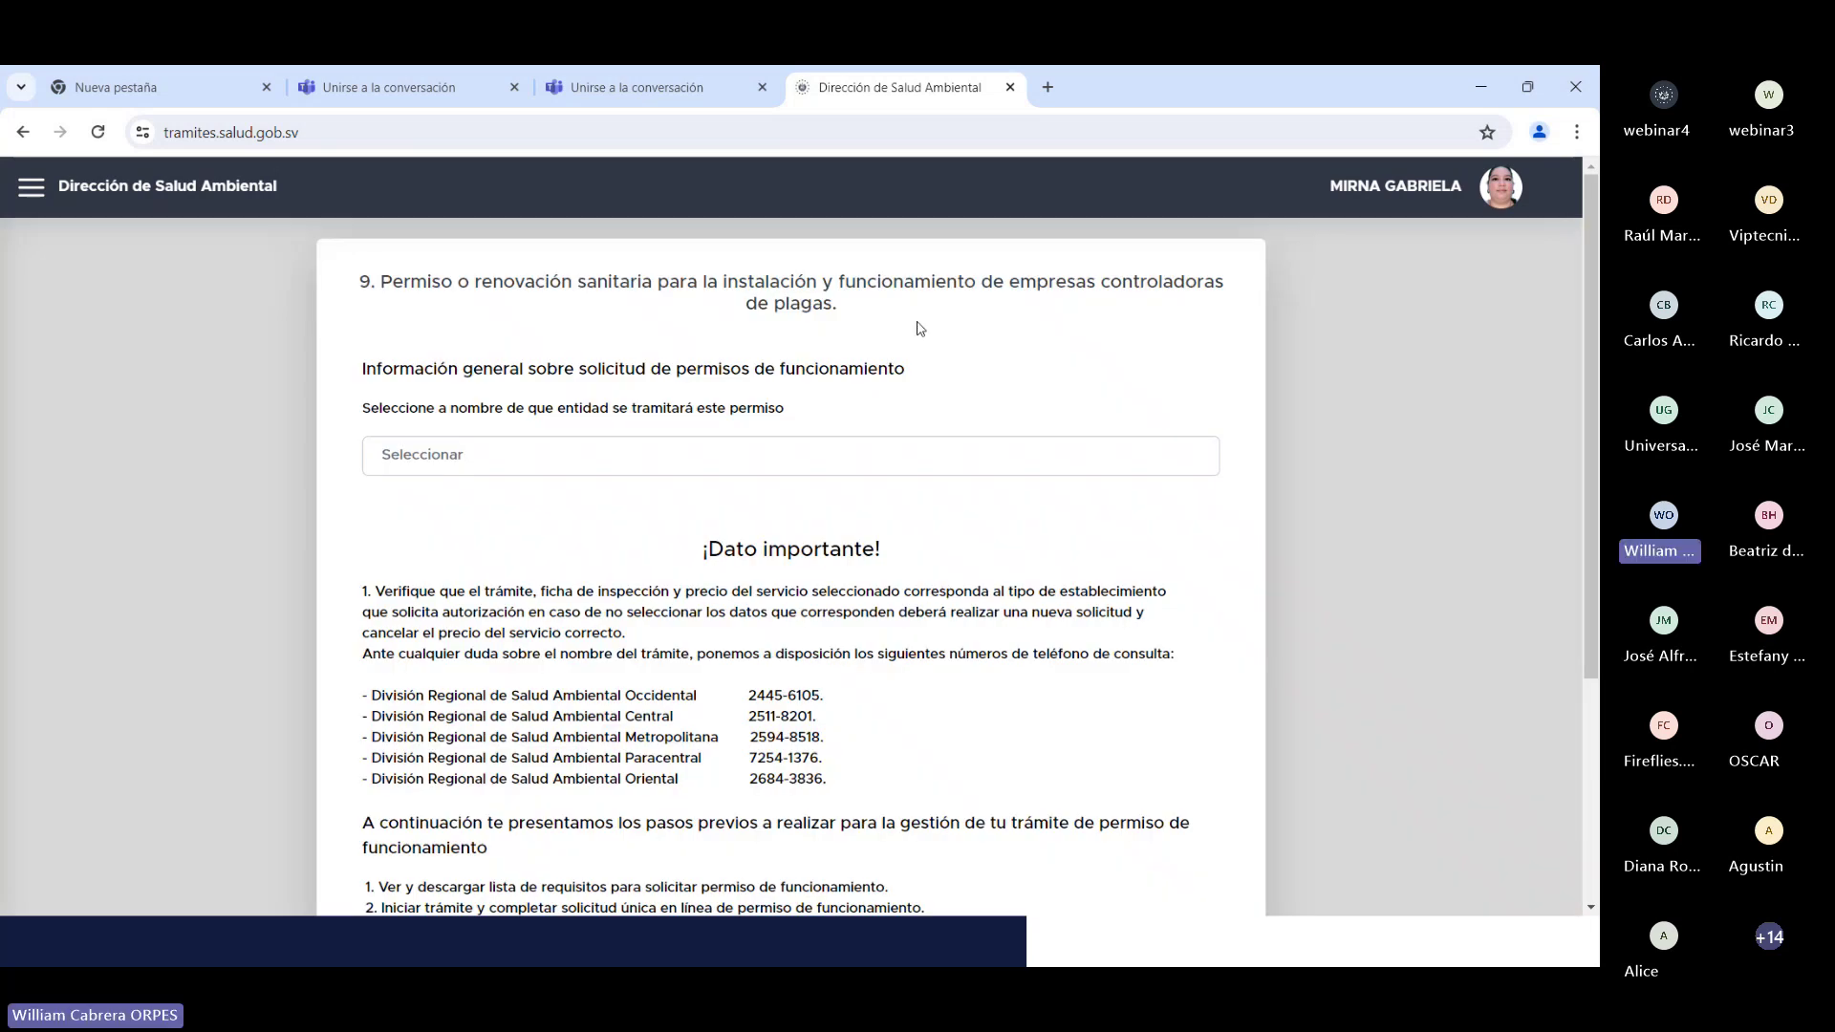
Step: Open the requirements document for the pest-control company permit and review its required documents and its Tasas y Tarifas table
{"action": "scroll", "coordinate": [1202, 375], "scroll_direction": "down", "scroll_amount": 1}
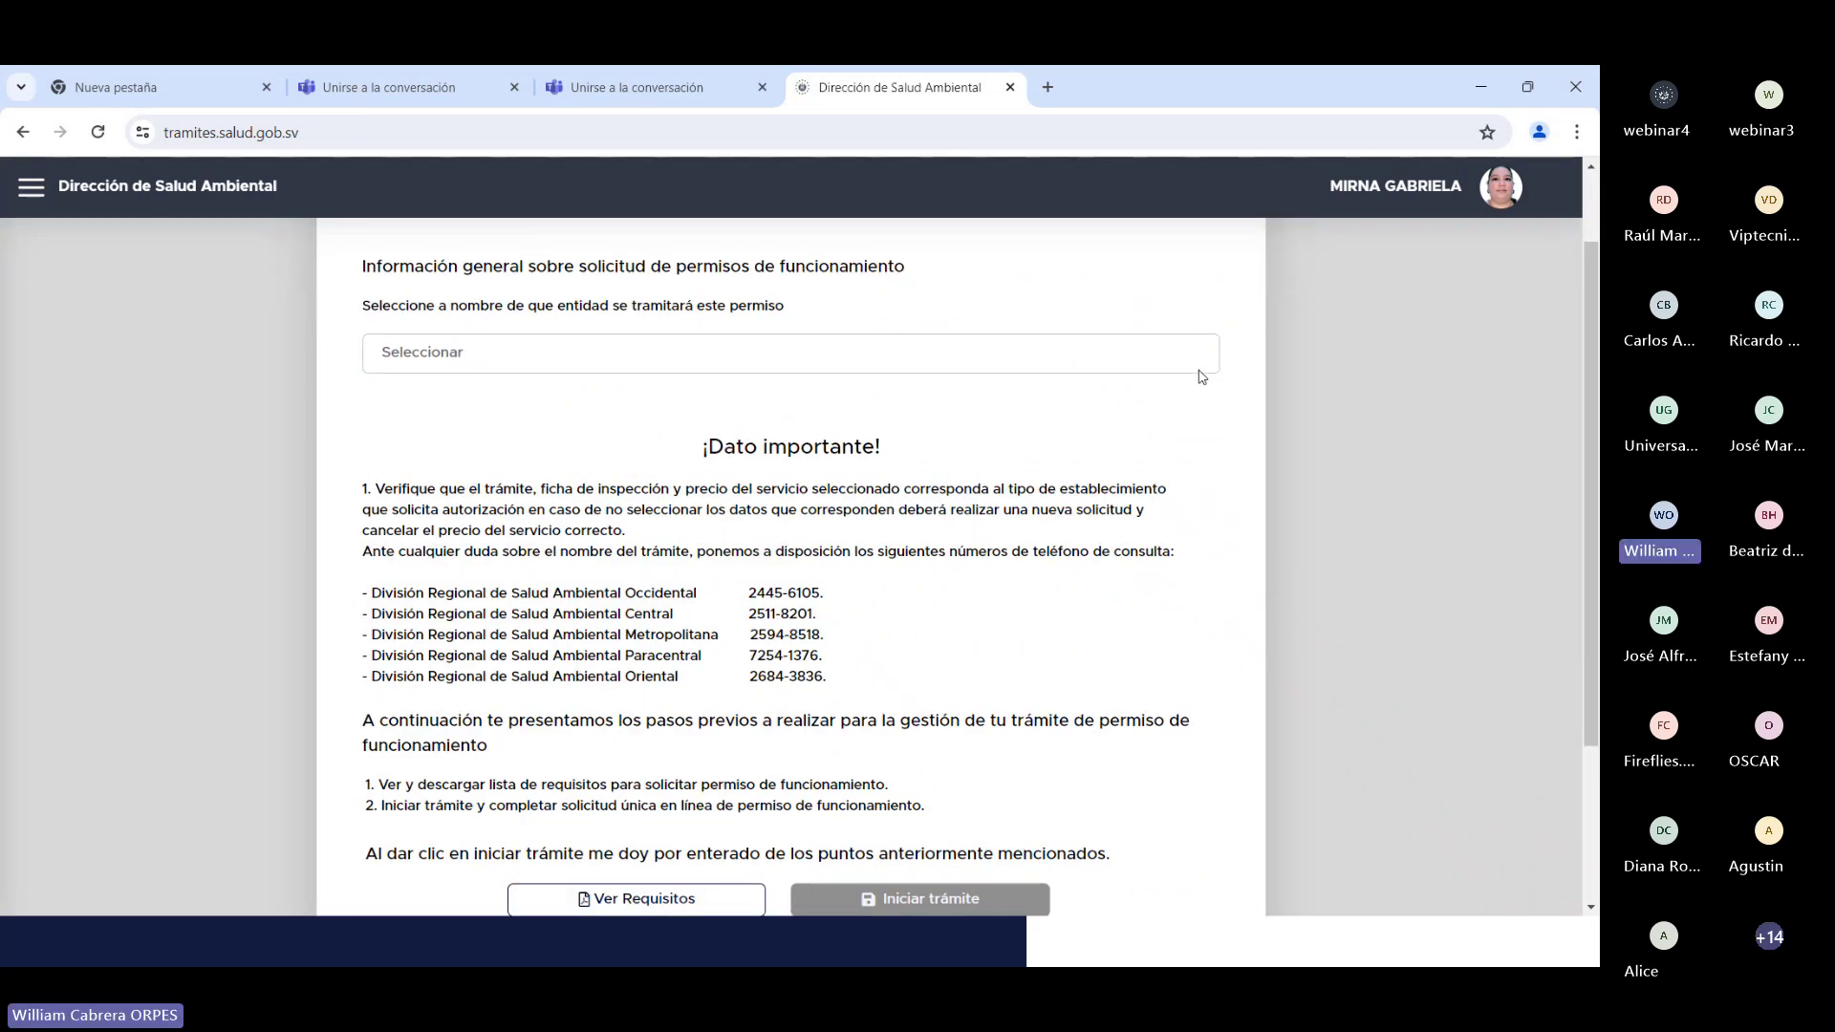
{"action": "scroll", "coordinate": [1202, 376], "scroll_direction": "up", "scroll_amount": 1}
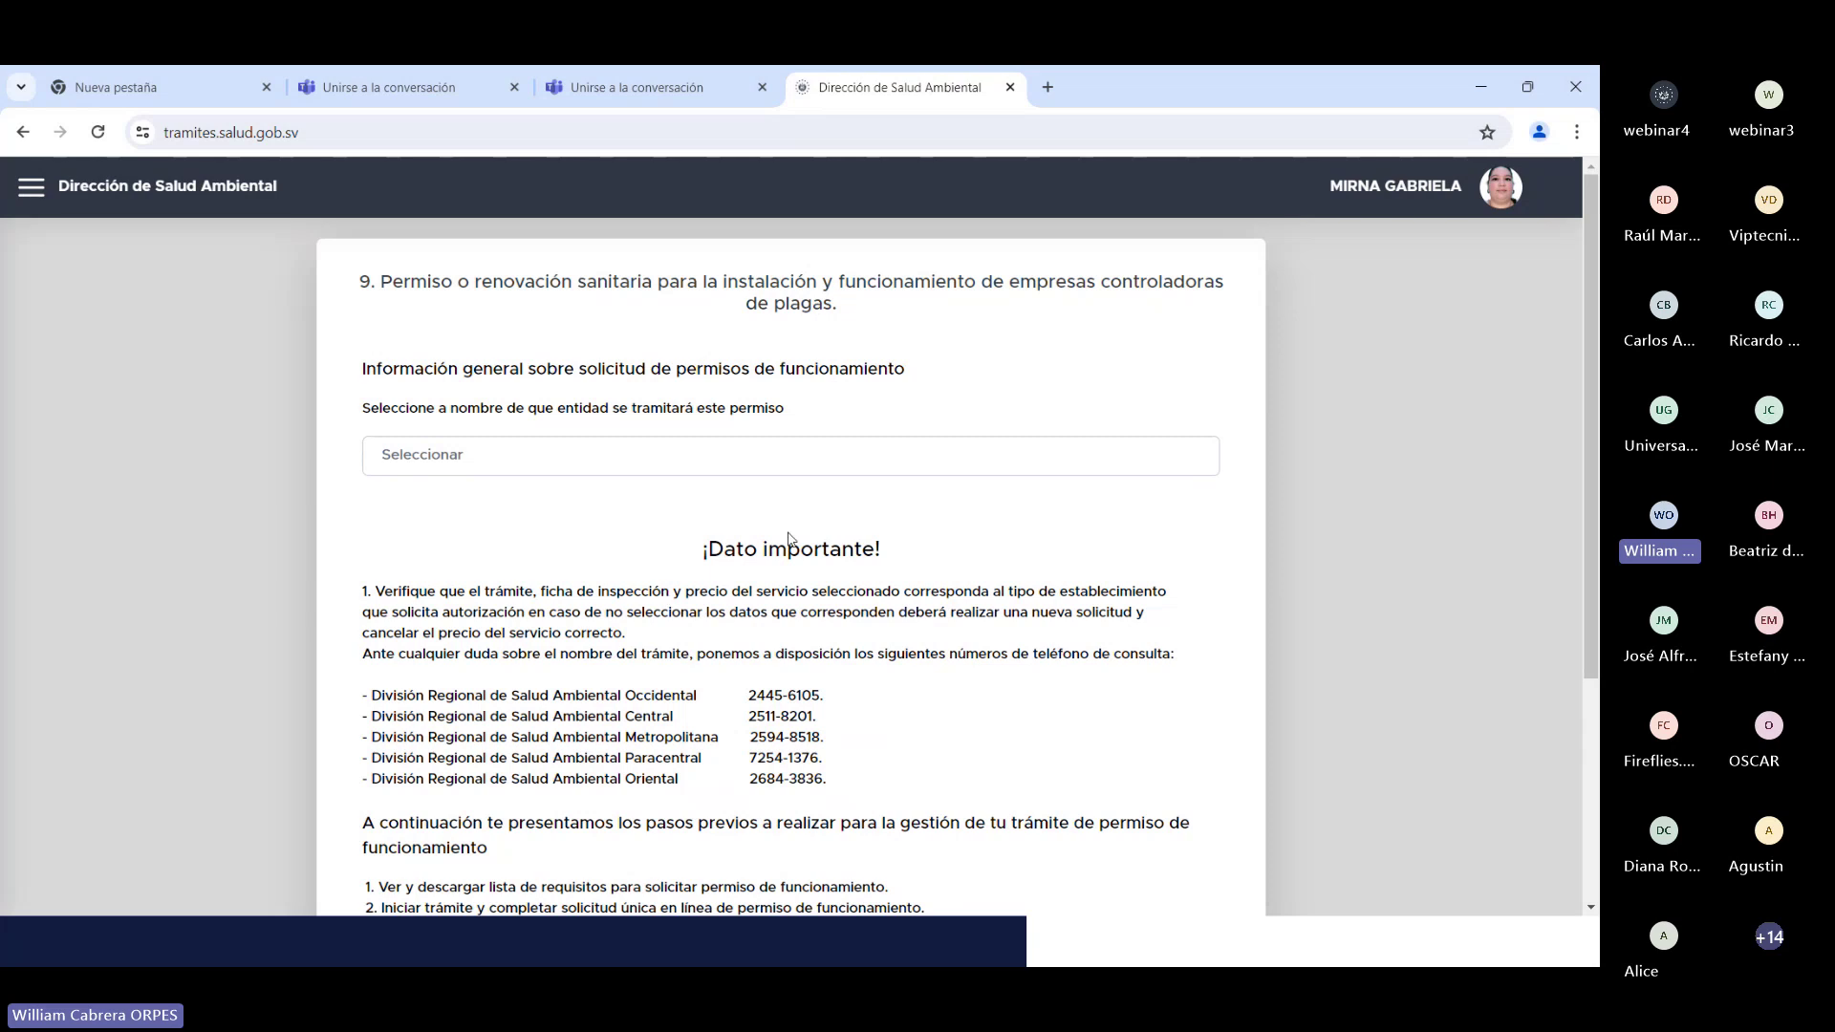
{"action": "scroll", "coordinate": [788, 540], "scroll_direction": "down", "scroll_amount": 2}
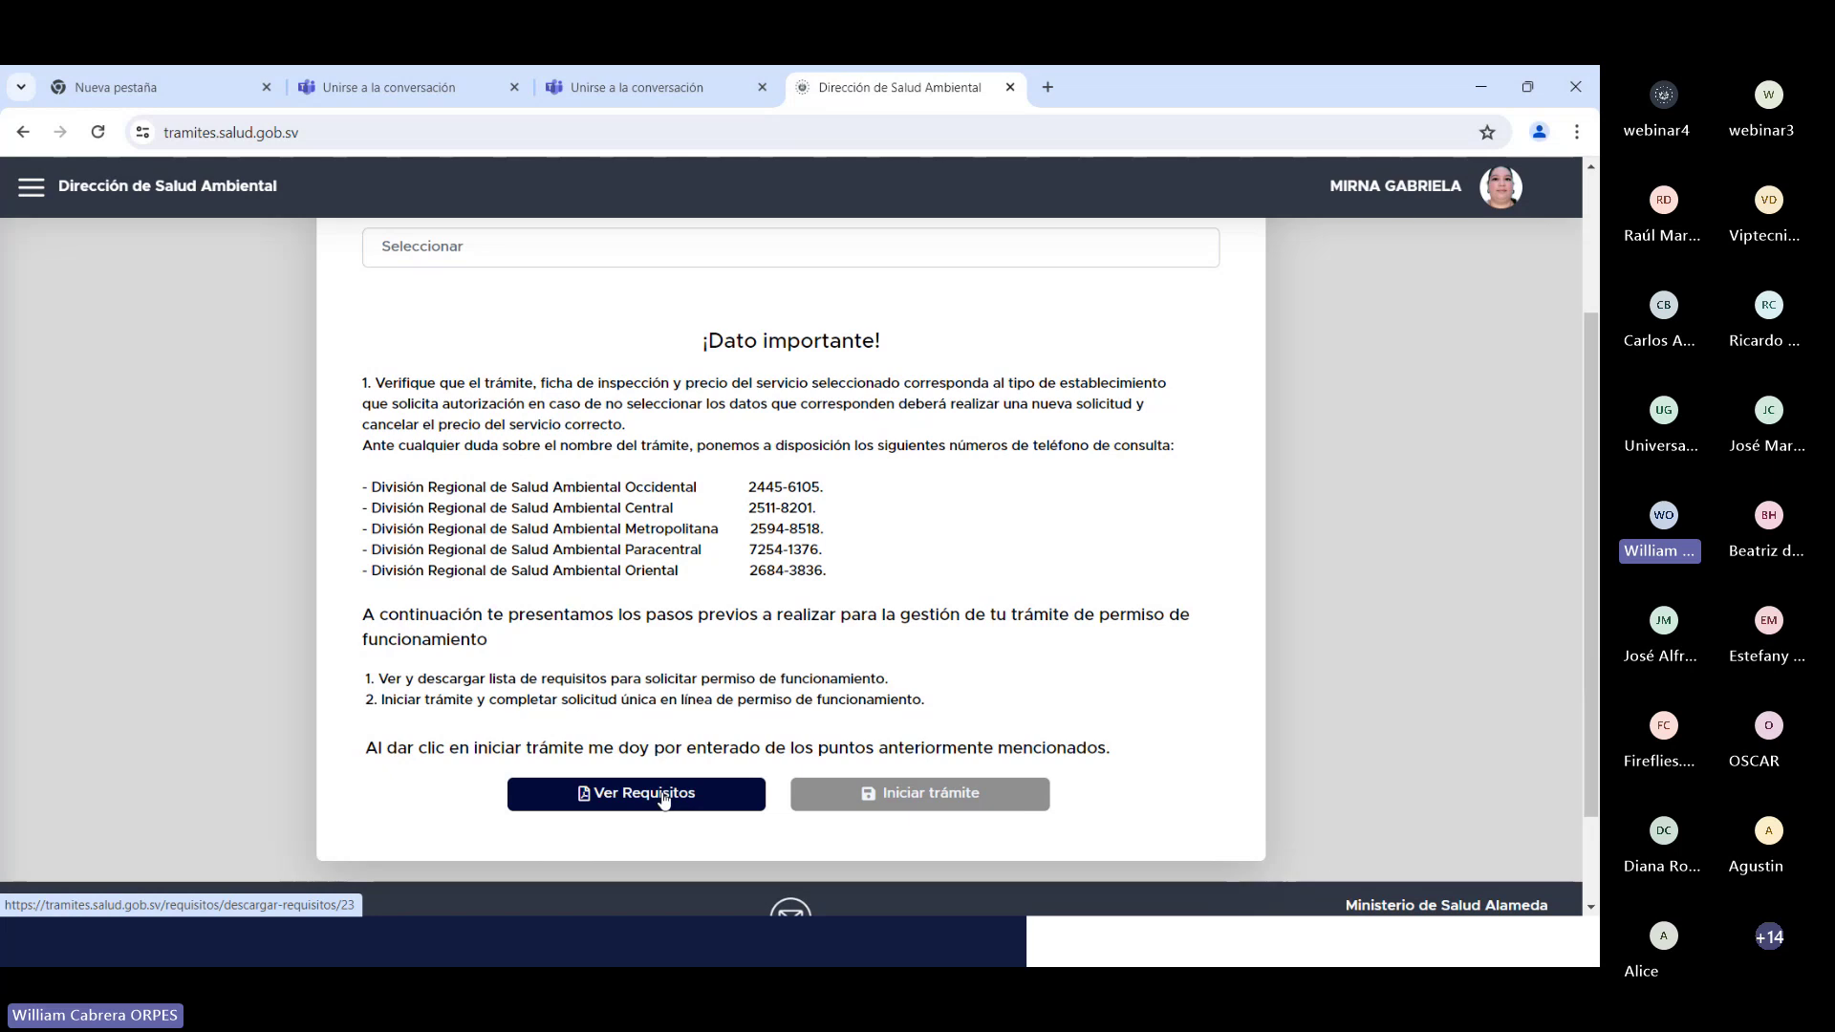
{"action": "left_click", "coordinate": [664, 801]}
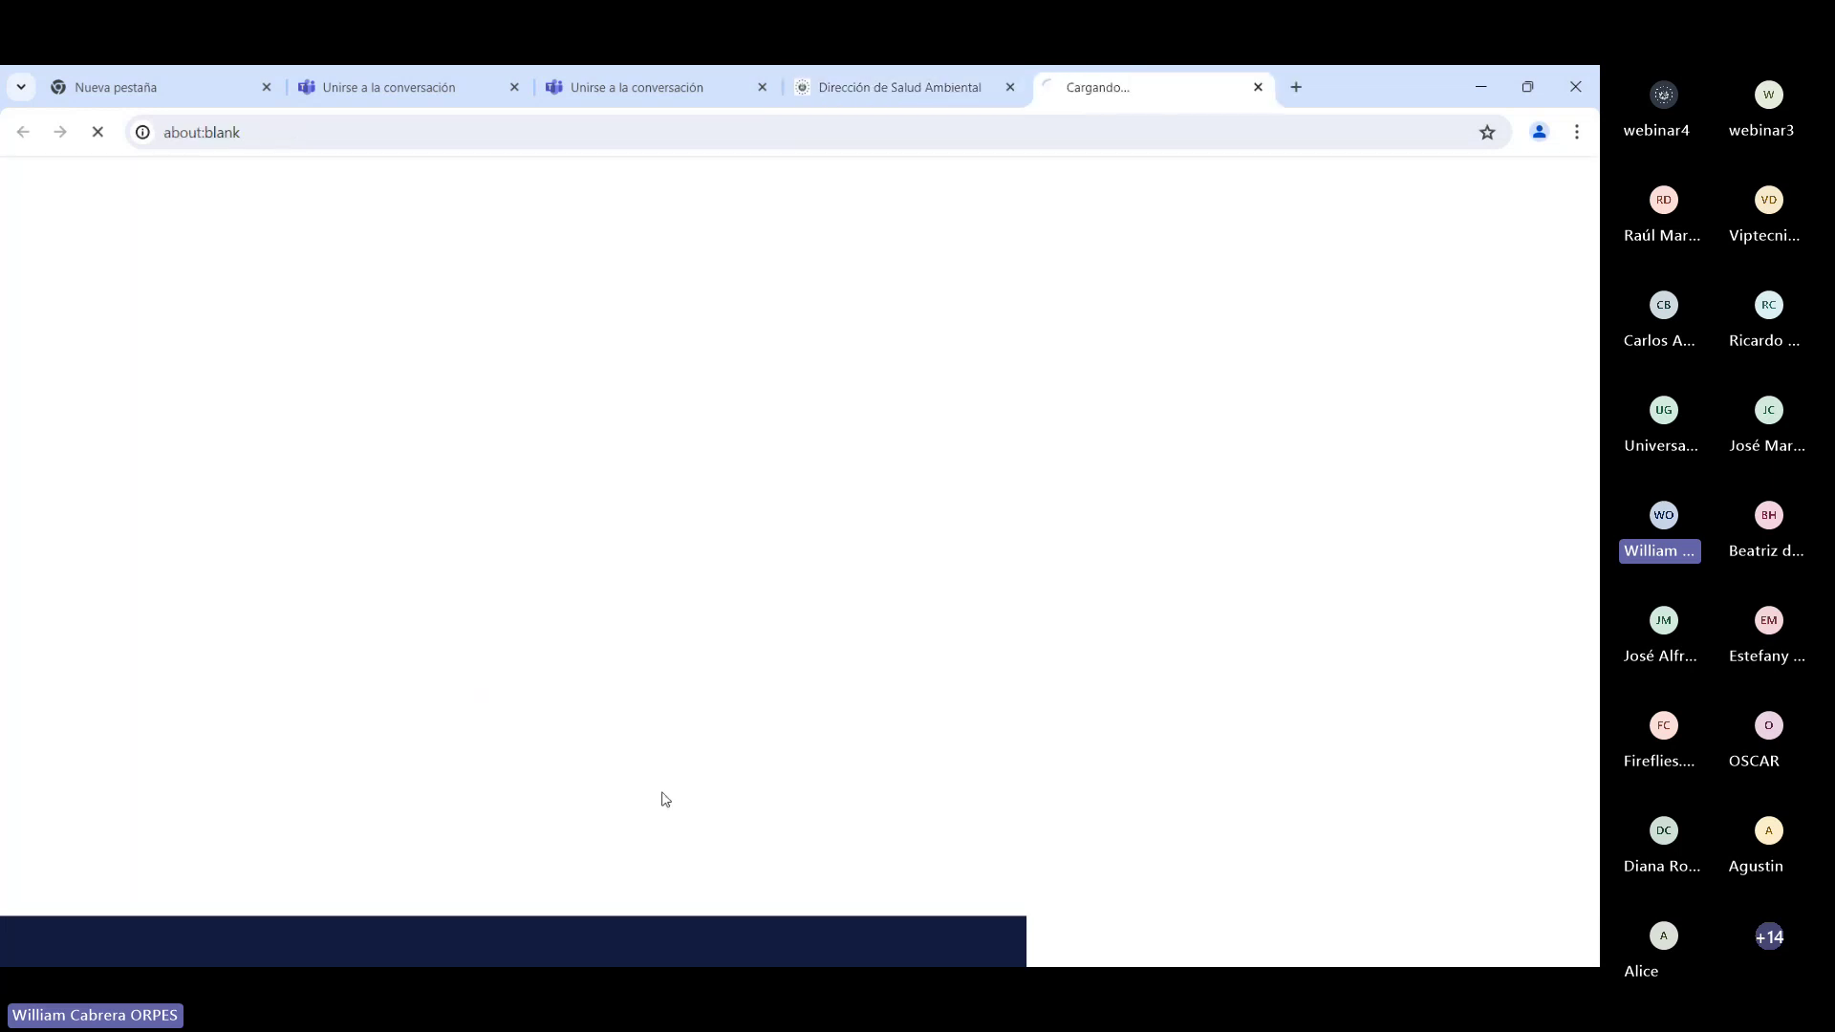
{"action": "scroll", "coordinate": [819, 522], "scroll_direction": "down", "scroll_amount": 3}
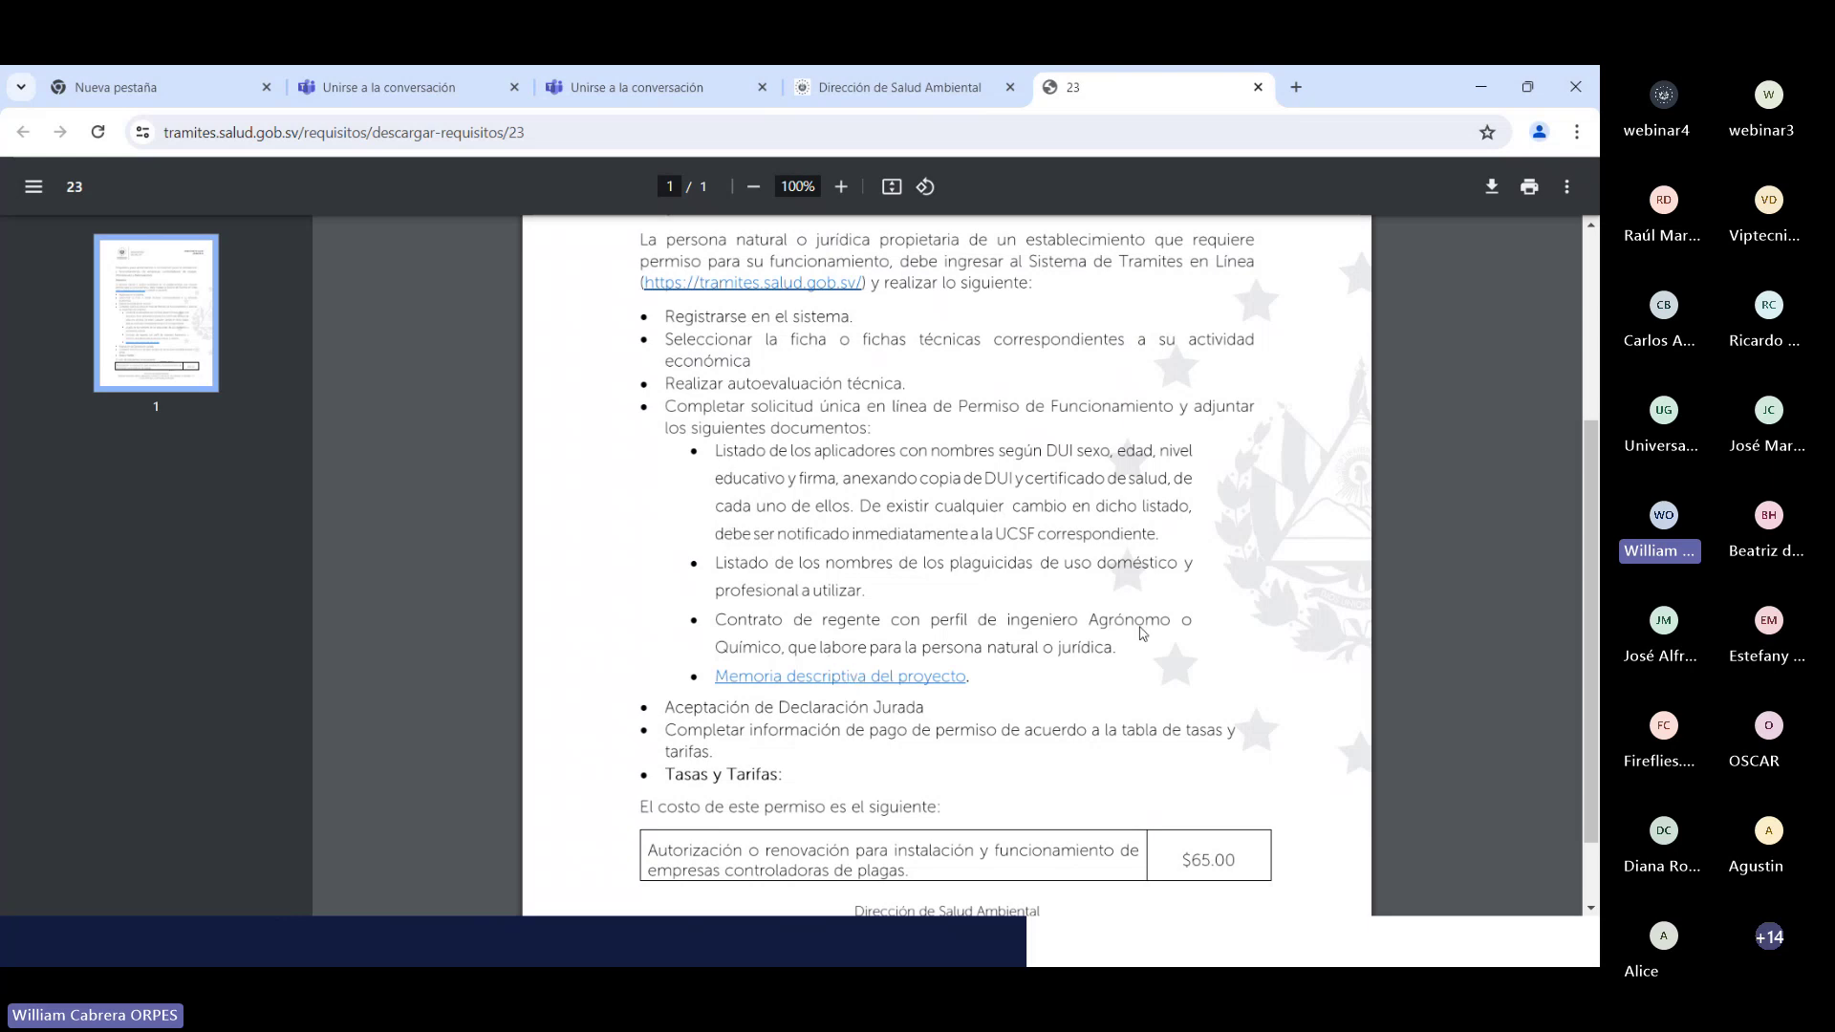
{"action": "scroll", "coordinate": [1142, 633], "scroll_direction": "down", "scroll_amount": 1}
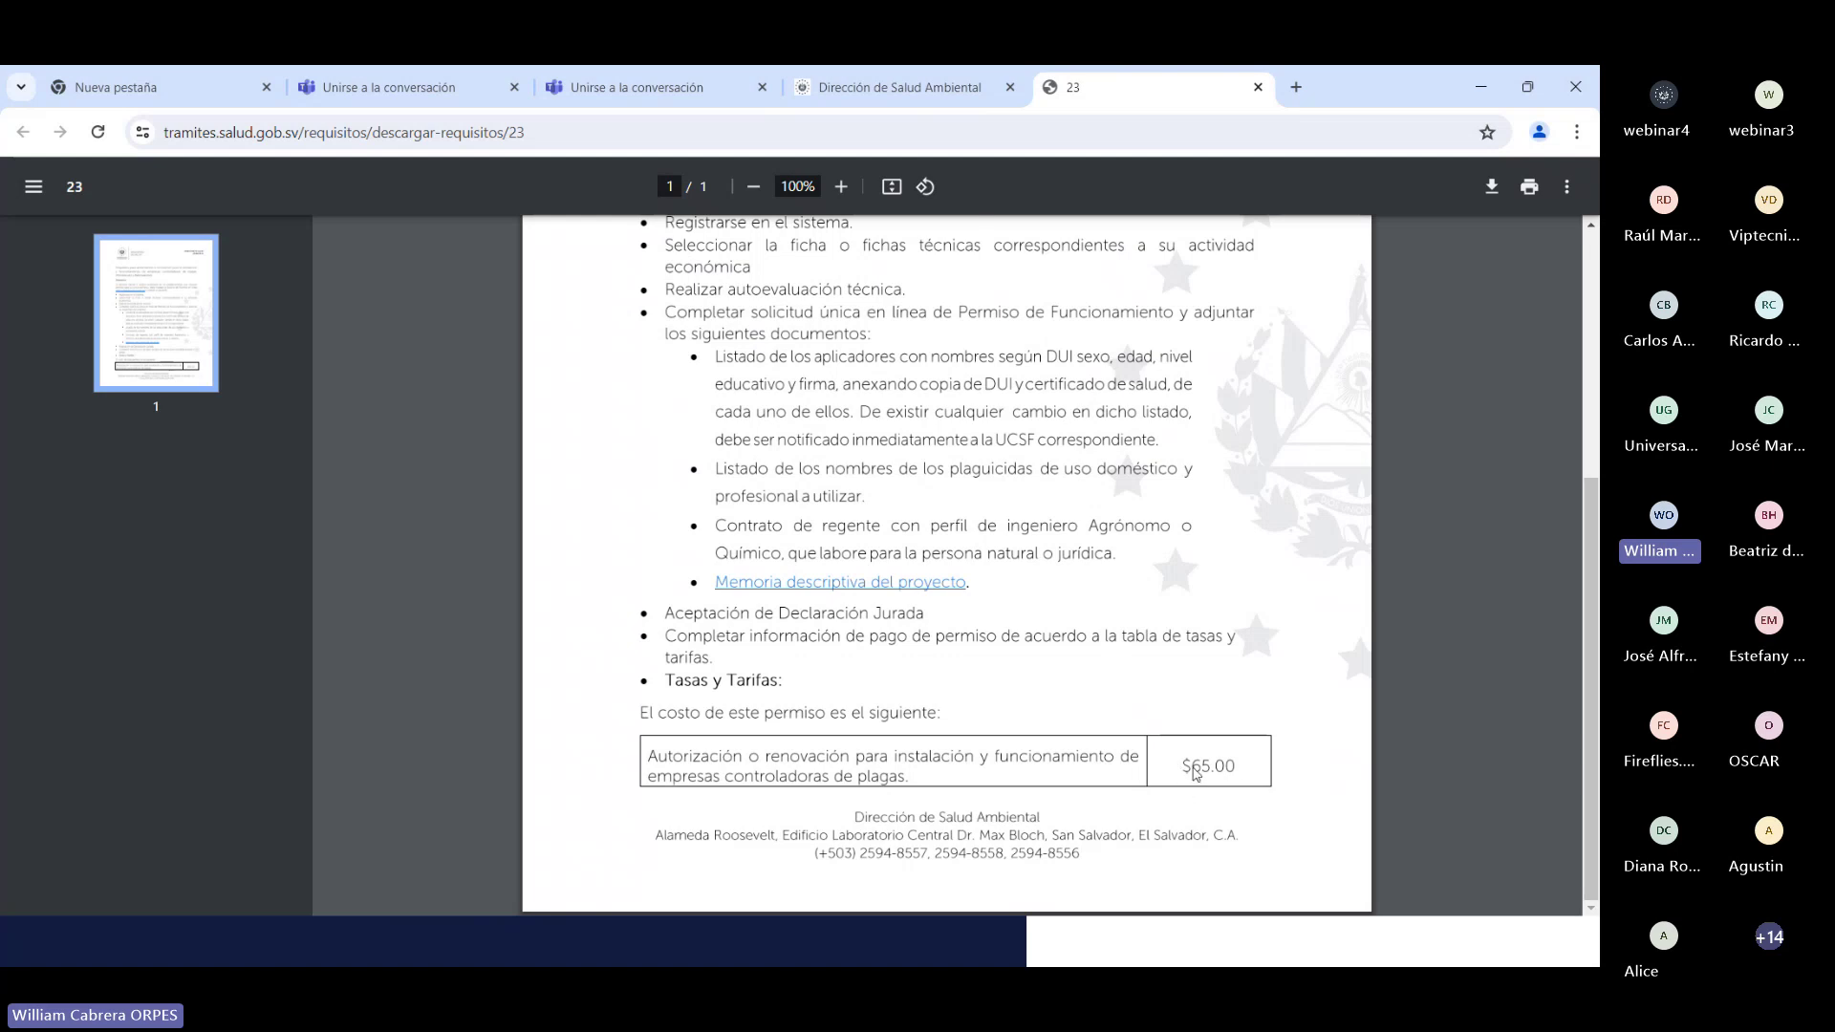
Step: Open the linked Memoria descriptiva del proyecto model, review its contents, and return to the permit page
{"action": "left_click", "coordinate": [904, 584]}
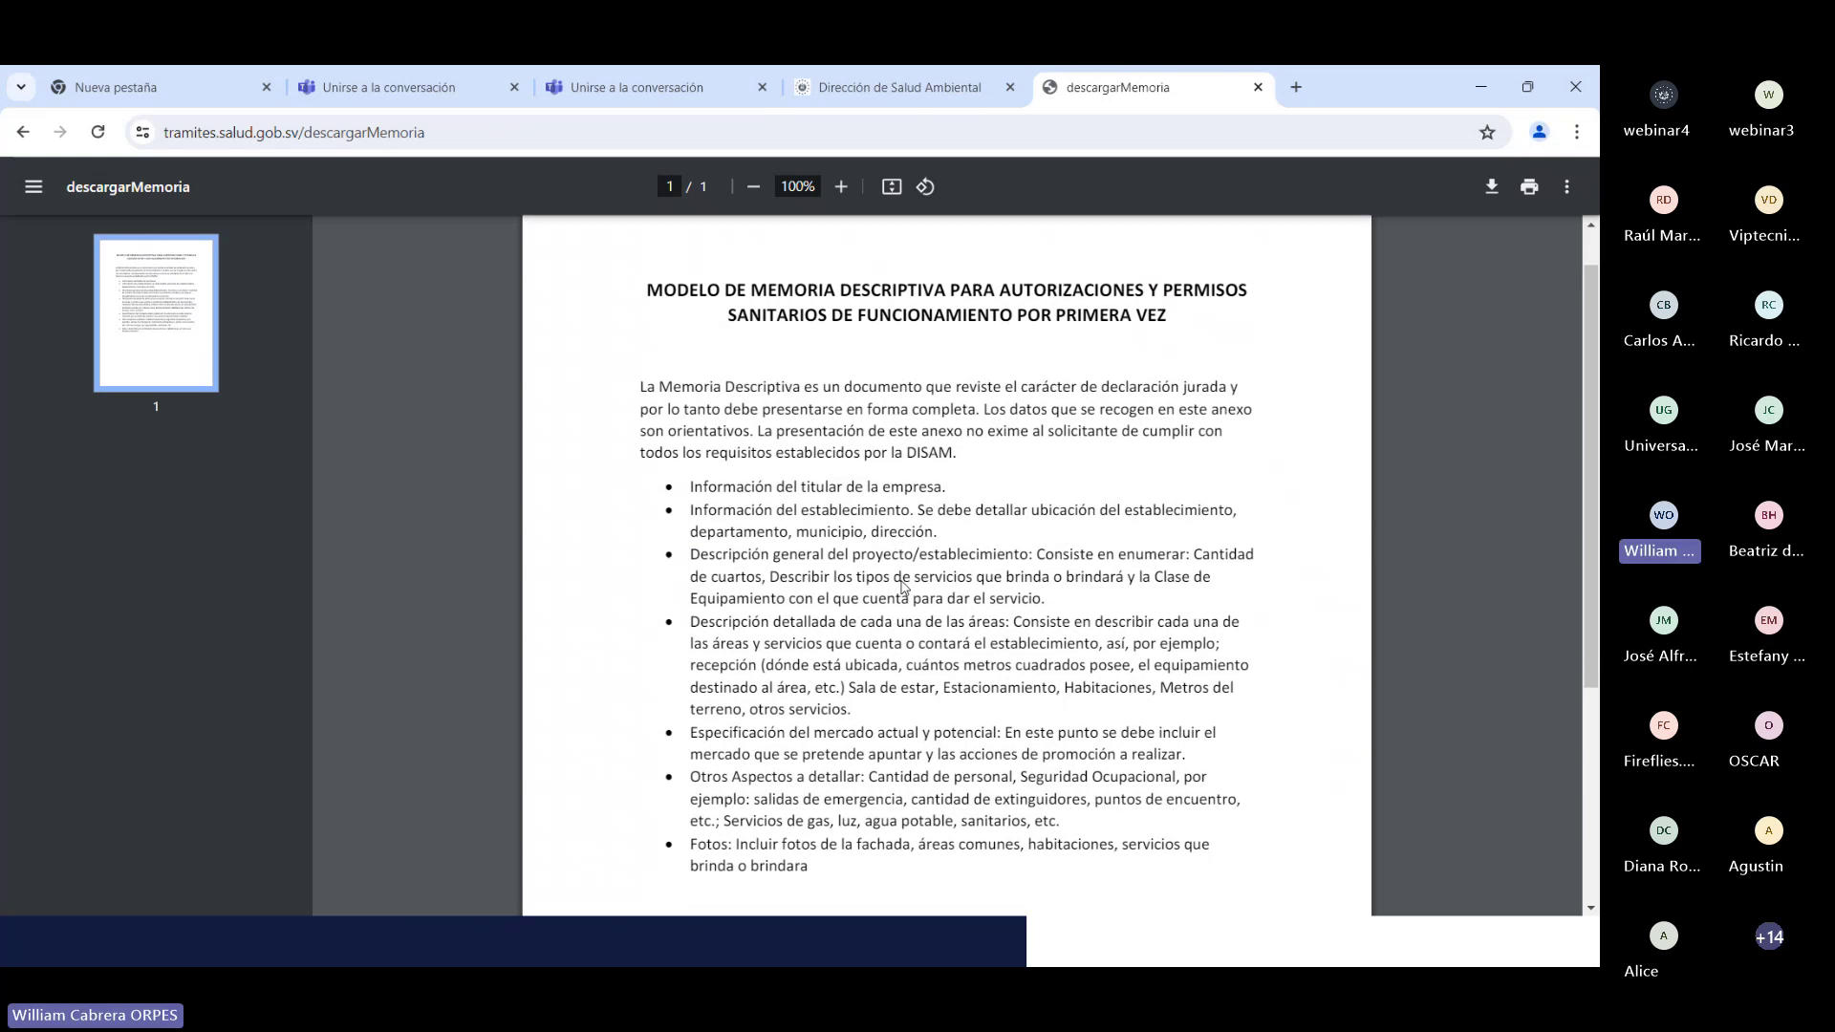
{"action": "scroll", "coordinate": [904, 586], "scroll_direction": "down", "scroll_amount": 1}
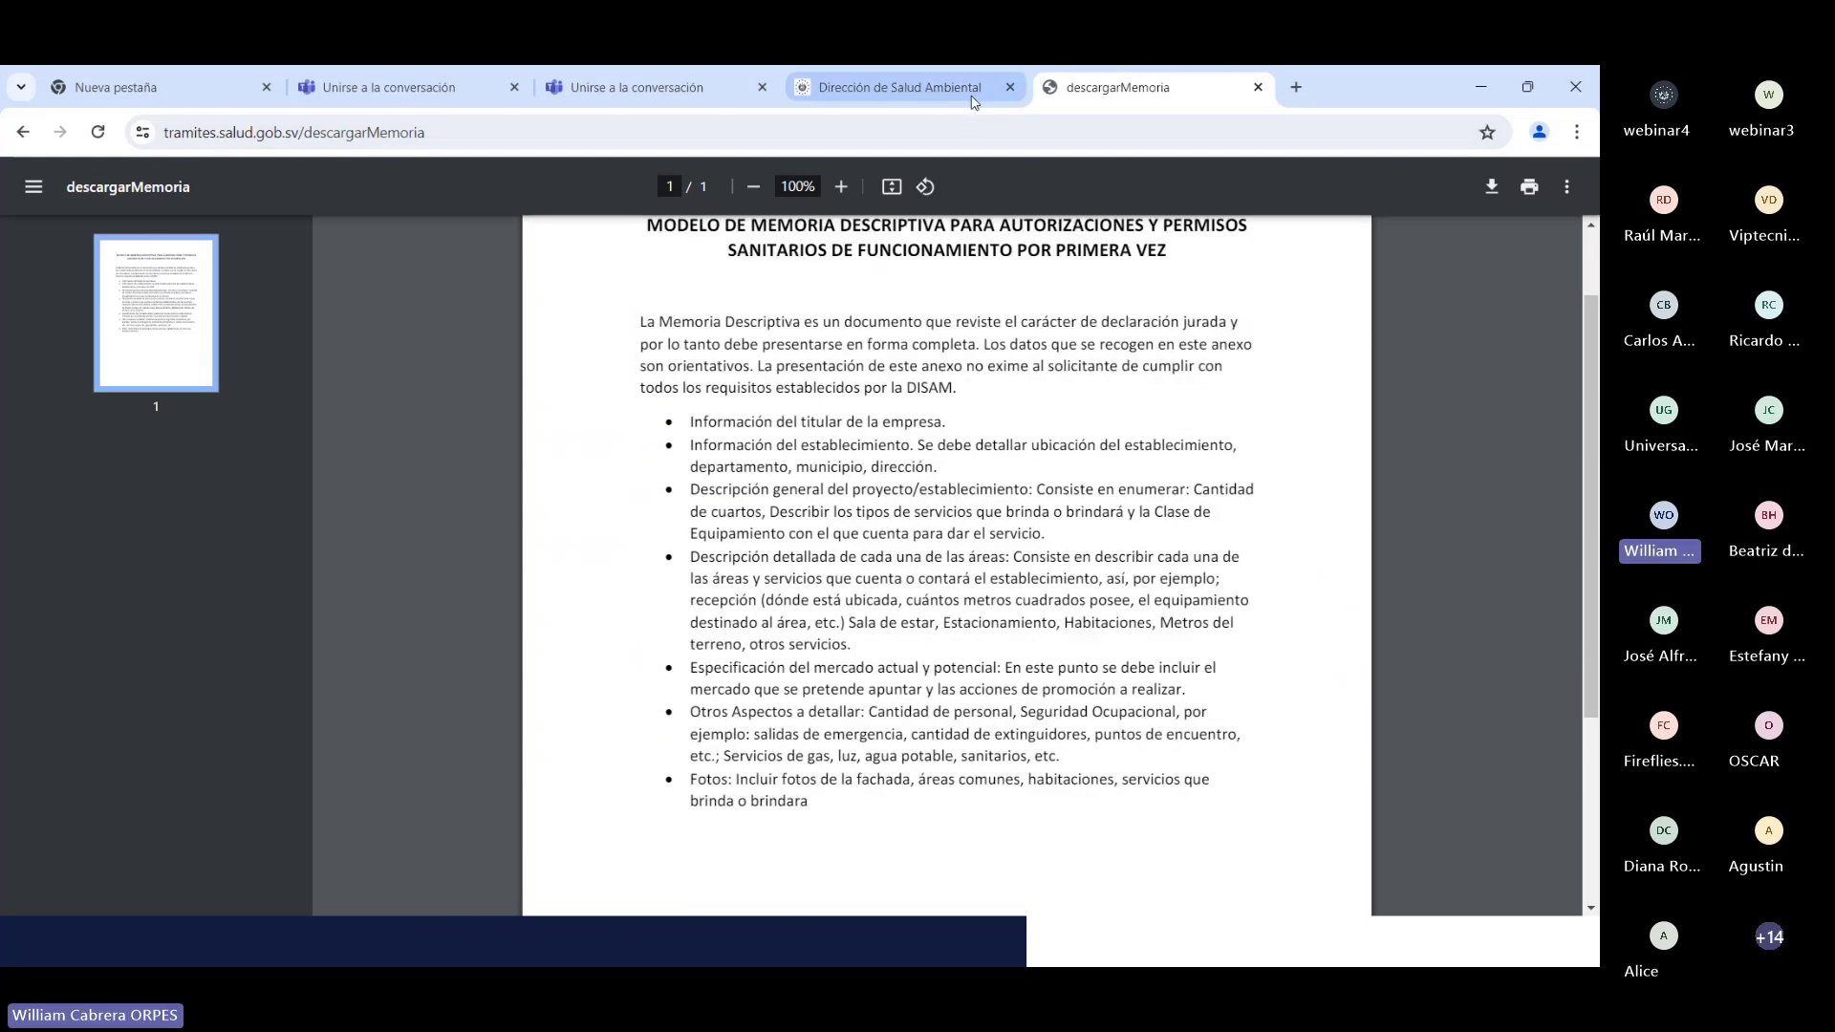
{"action": "mouse_move", "coordinate": [961, 101]}
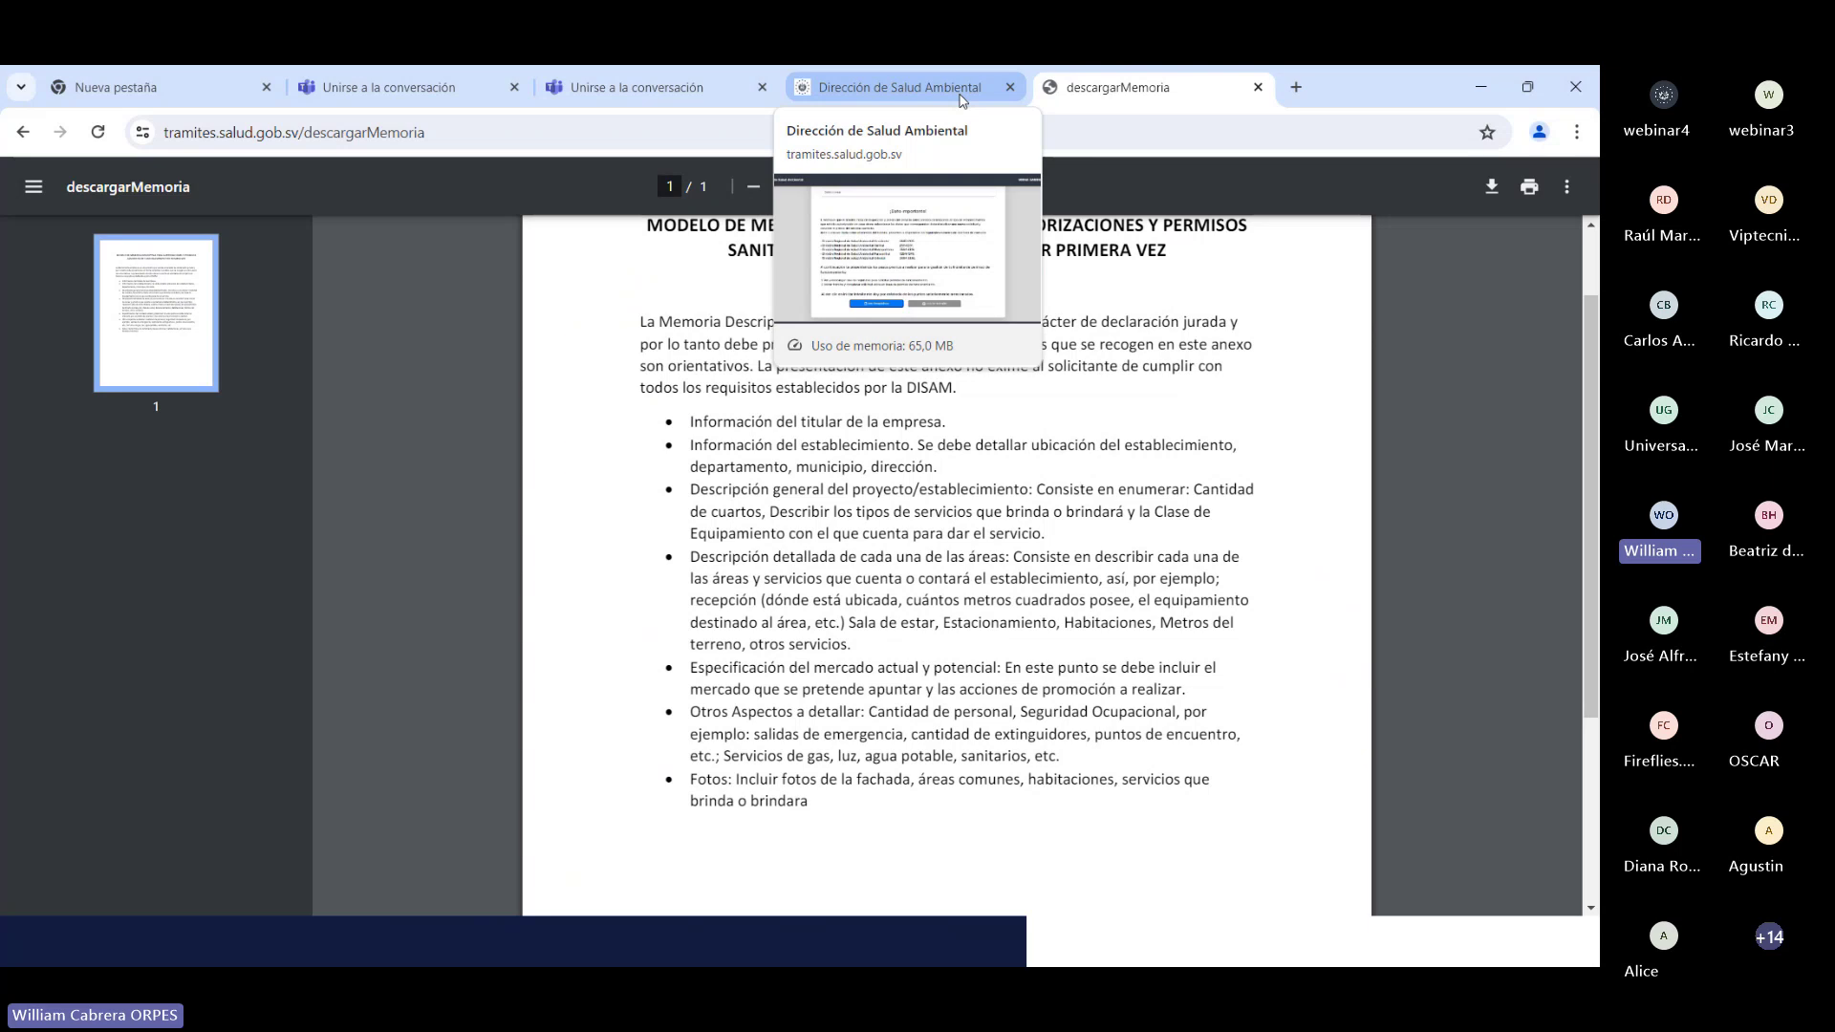
{"action": "left_click", "coordinate": [962, 100]}
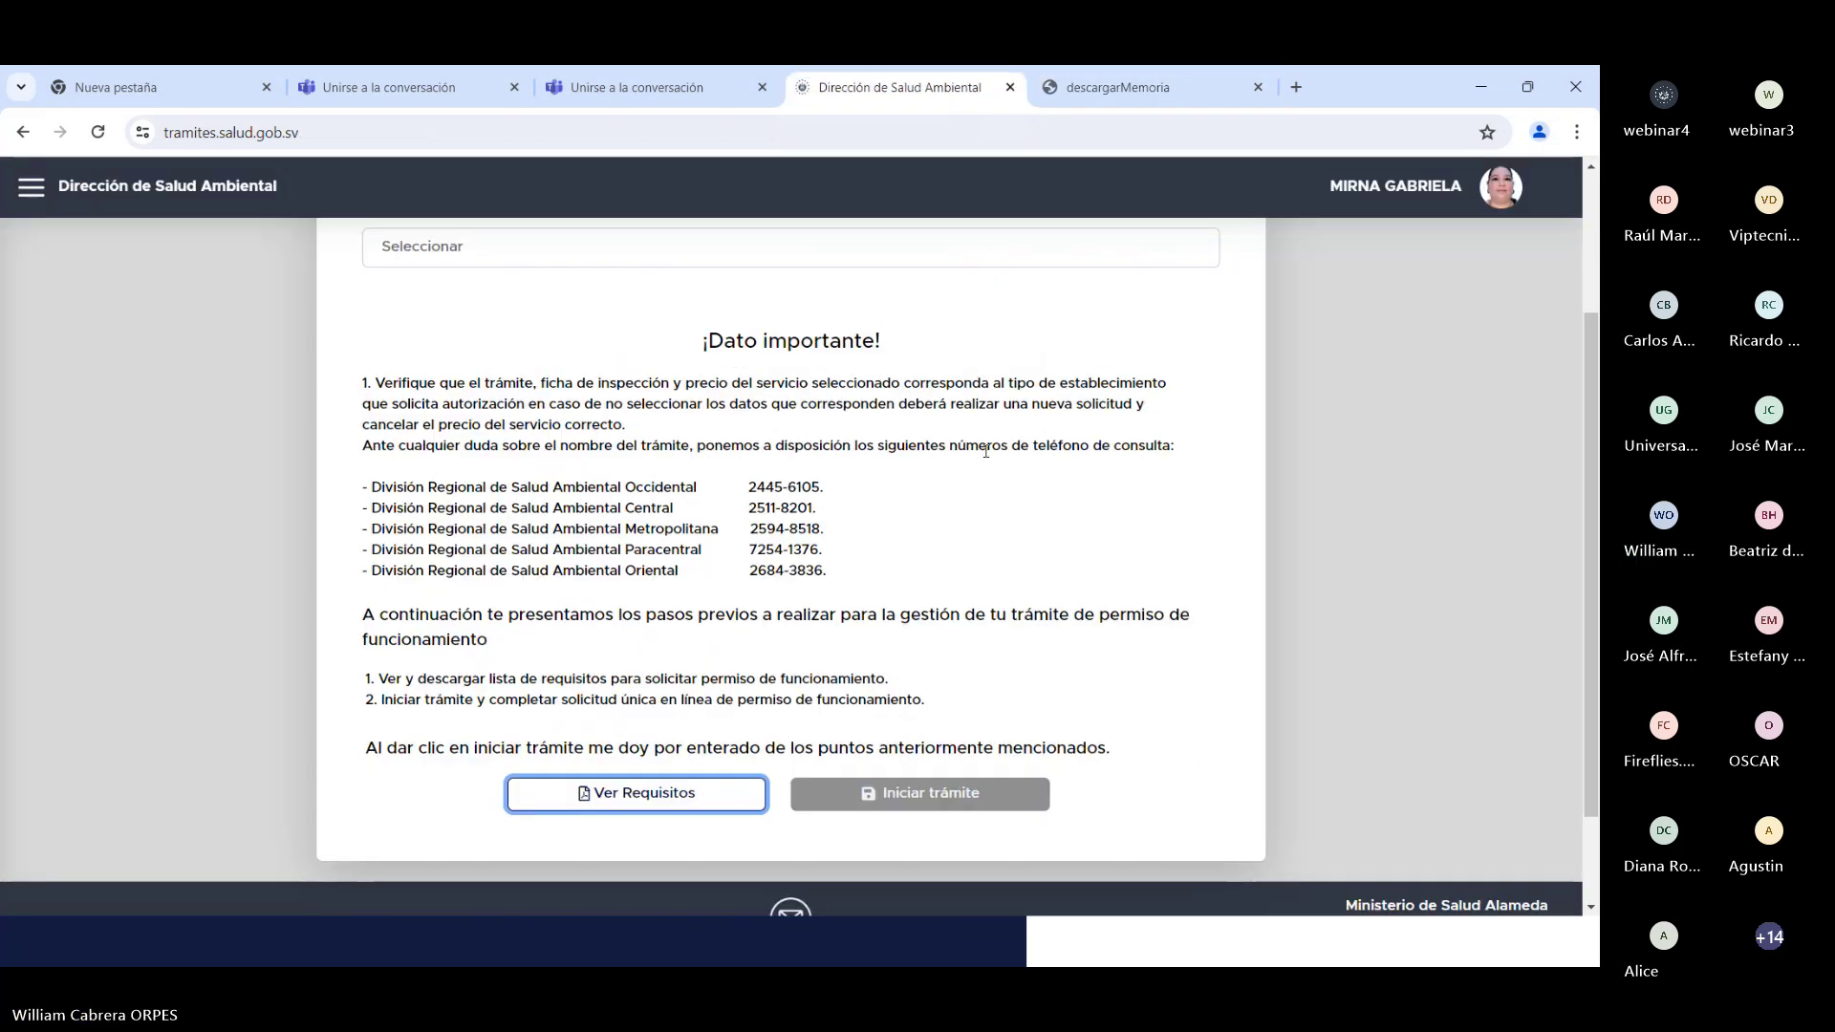
Step: Choose the registered natural person as the entity requesting the pest-control permit and start the procedure
{"action": "scroll", "coordinate": [985, 451], "scroll_direction": "up", "scroll_amount": 3}
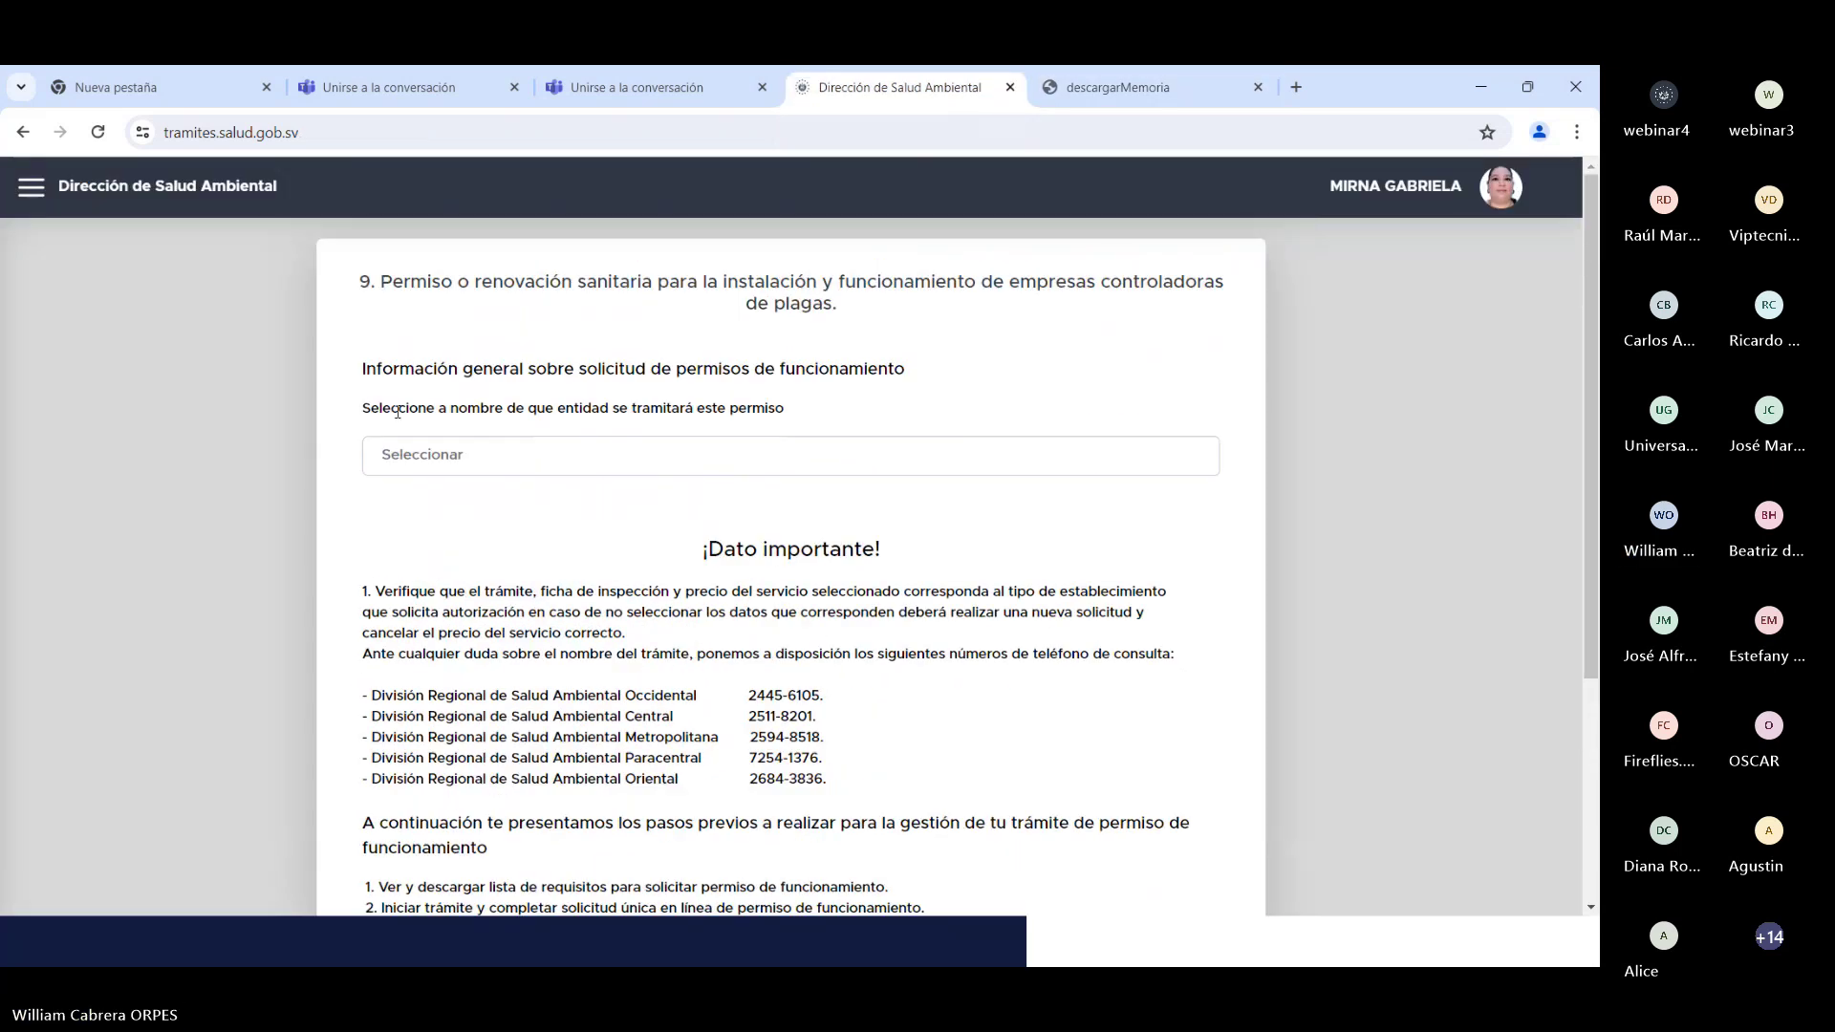
{"action": "left_click_drag", "start_coordinate": [362, 413], "coordinate": [792, 430]}
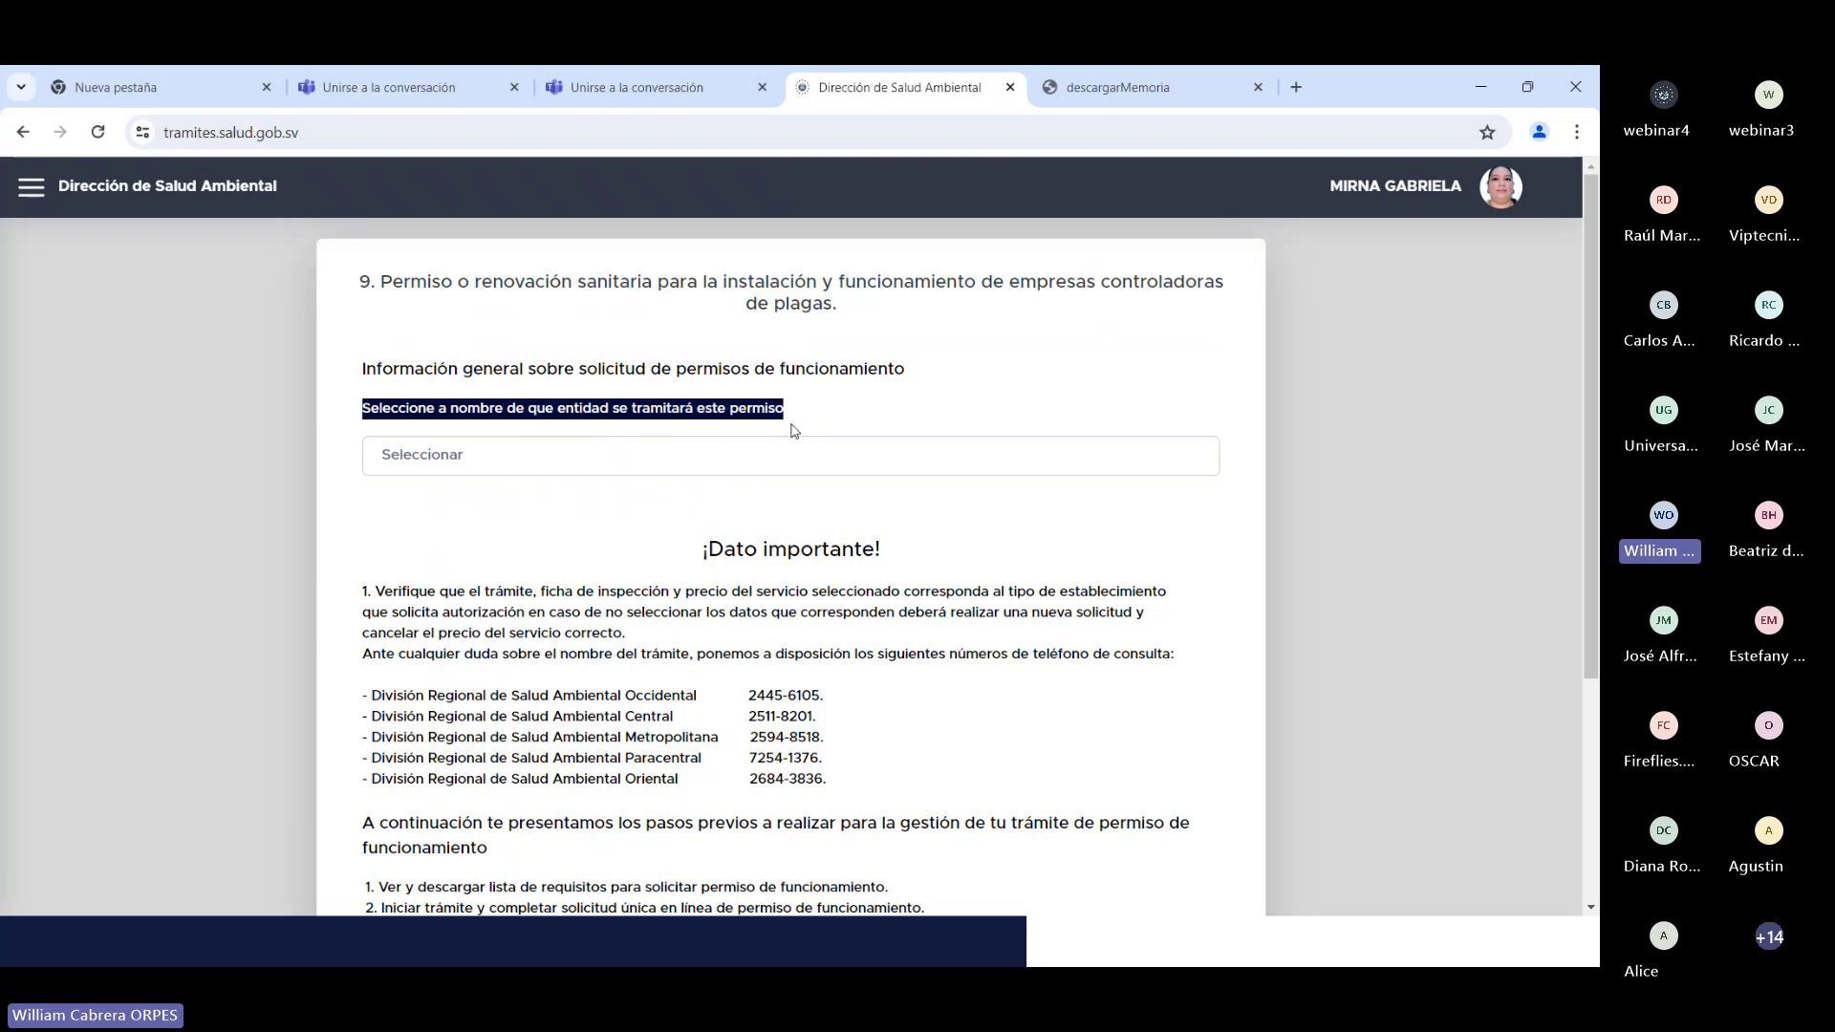
{"action": "left_click", "coordinate": [868, 468]}
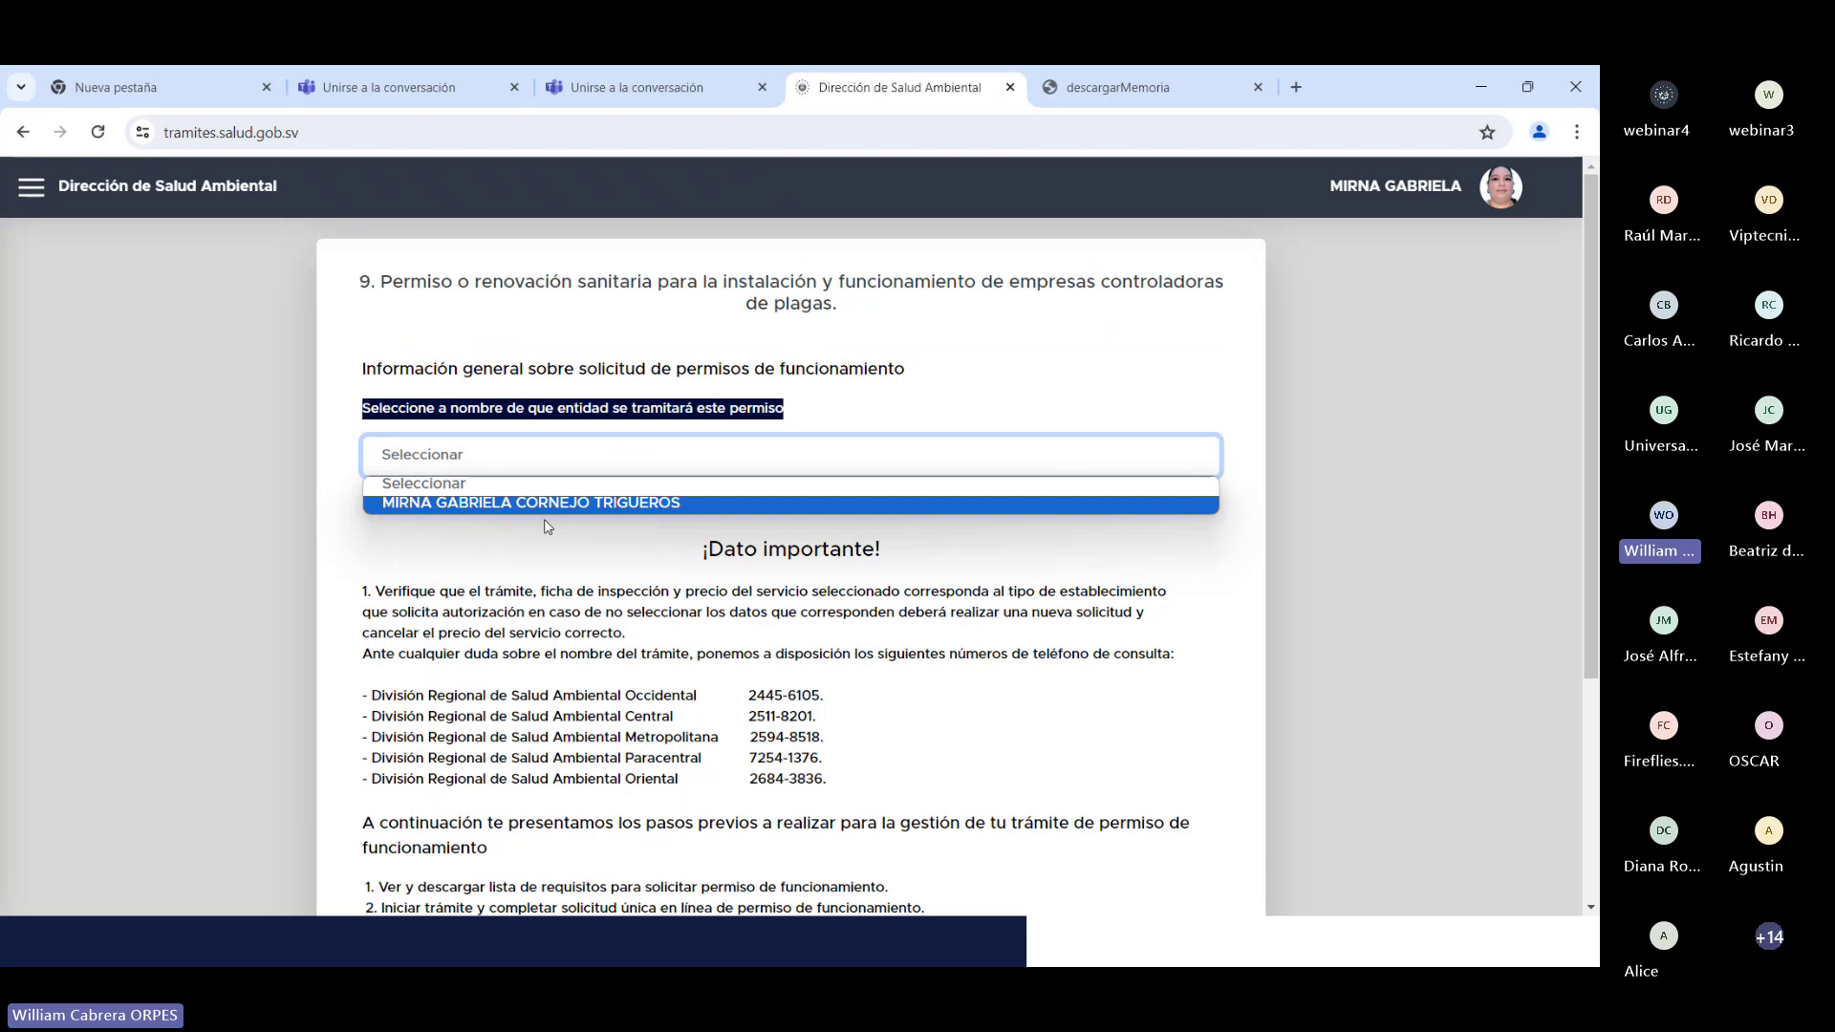
{"action": "left_click", "coordinate": [682, 503]}
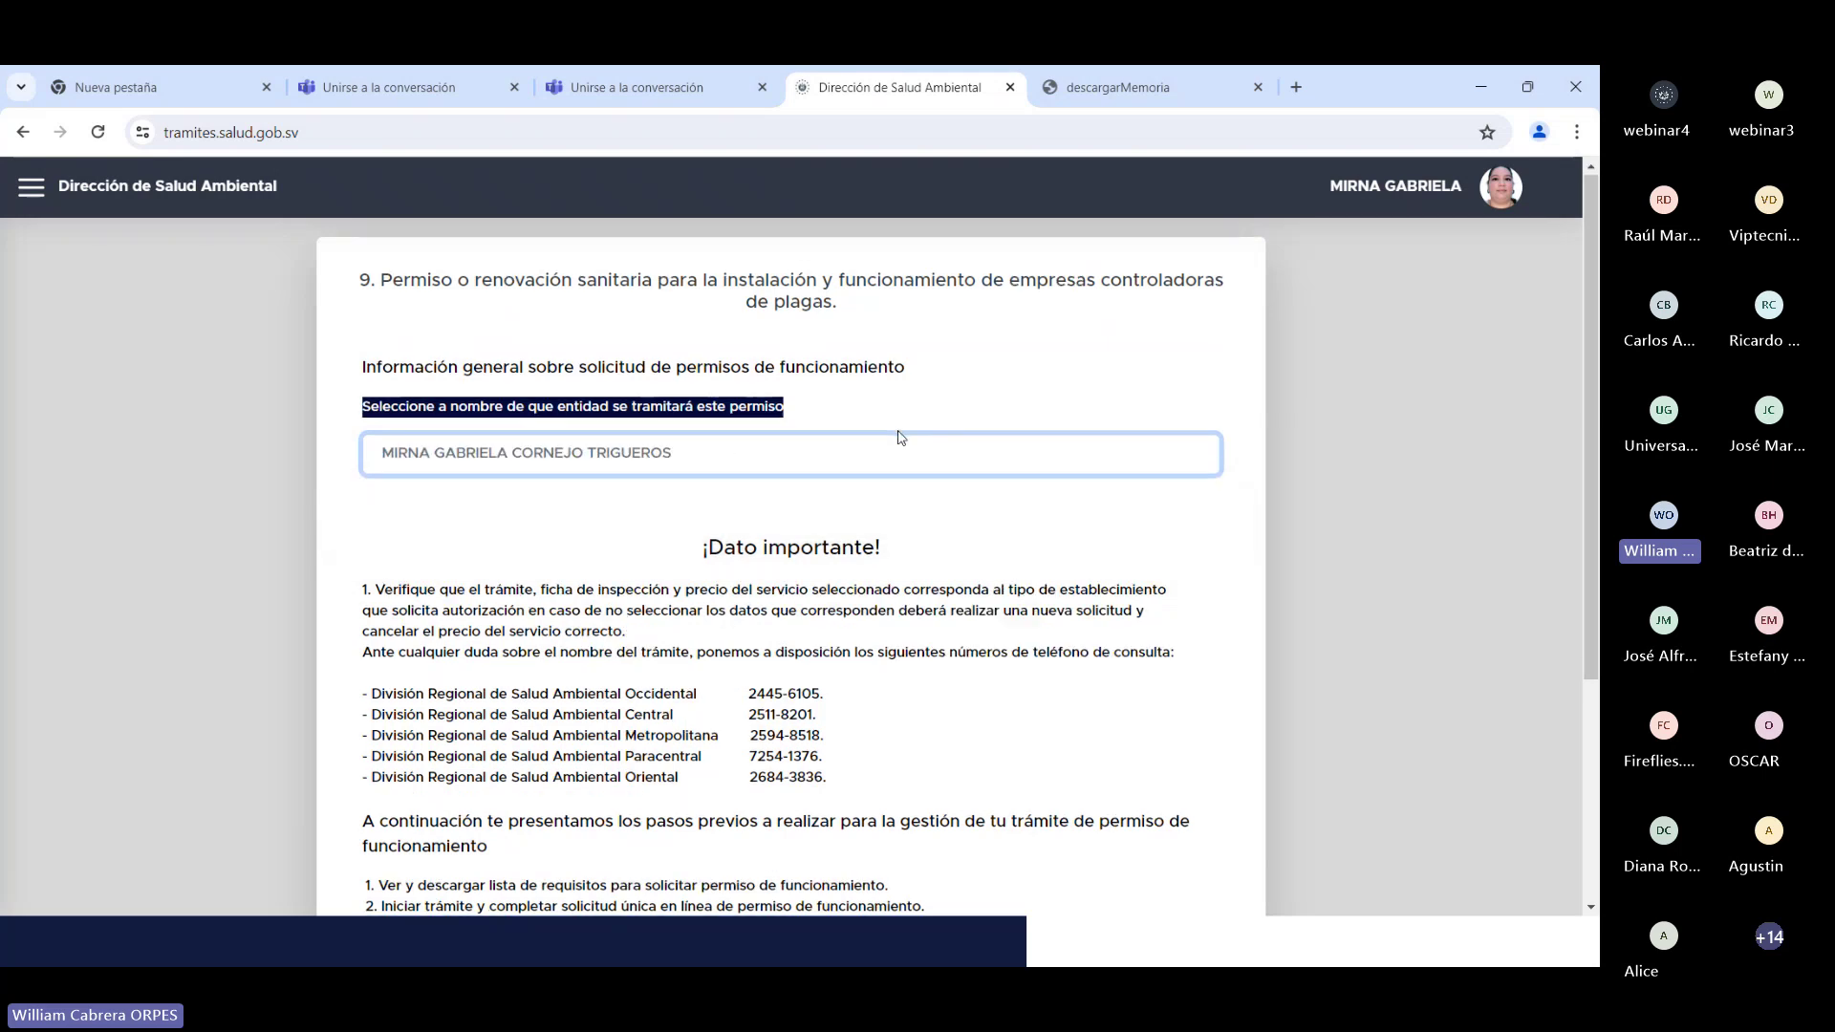
{"action": "scroll", "coordinate": [903, 449], "scroll_direction": "down", "scroll_amount": 3}
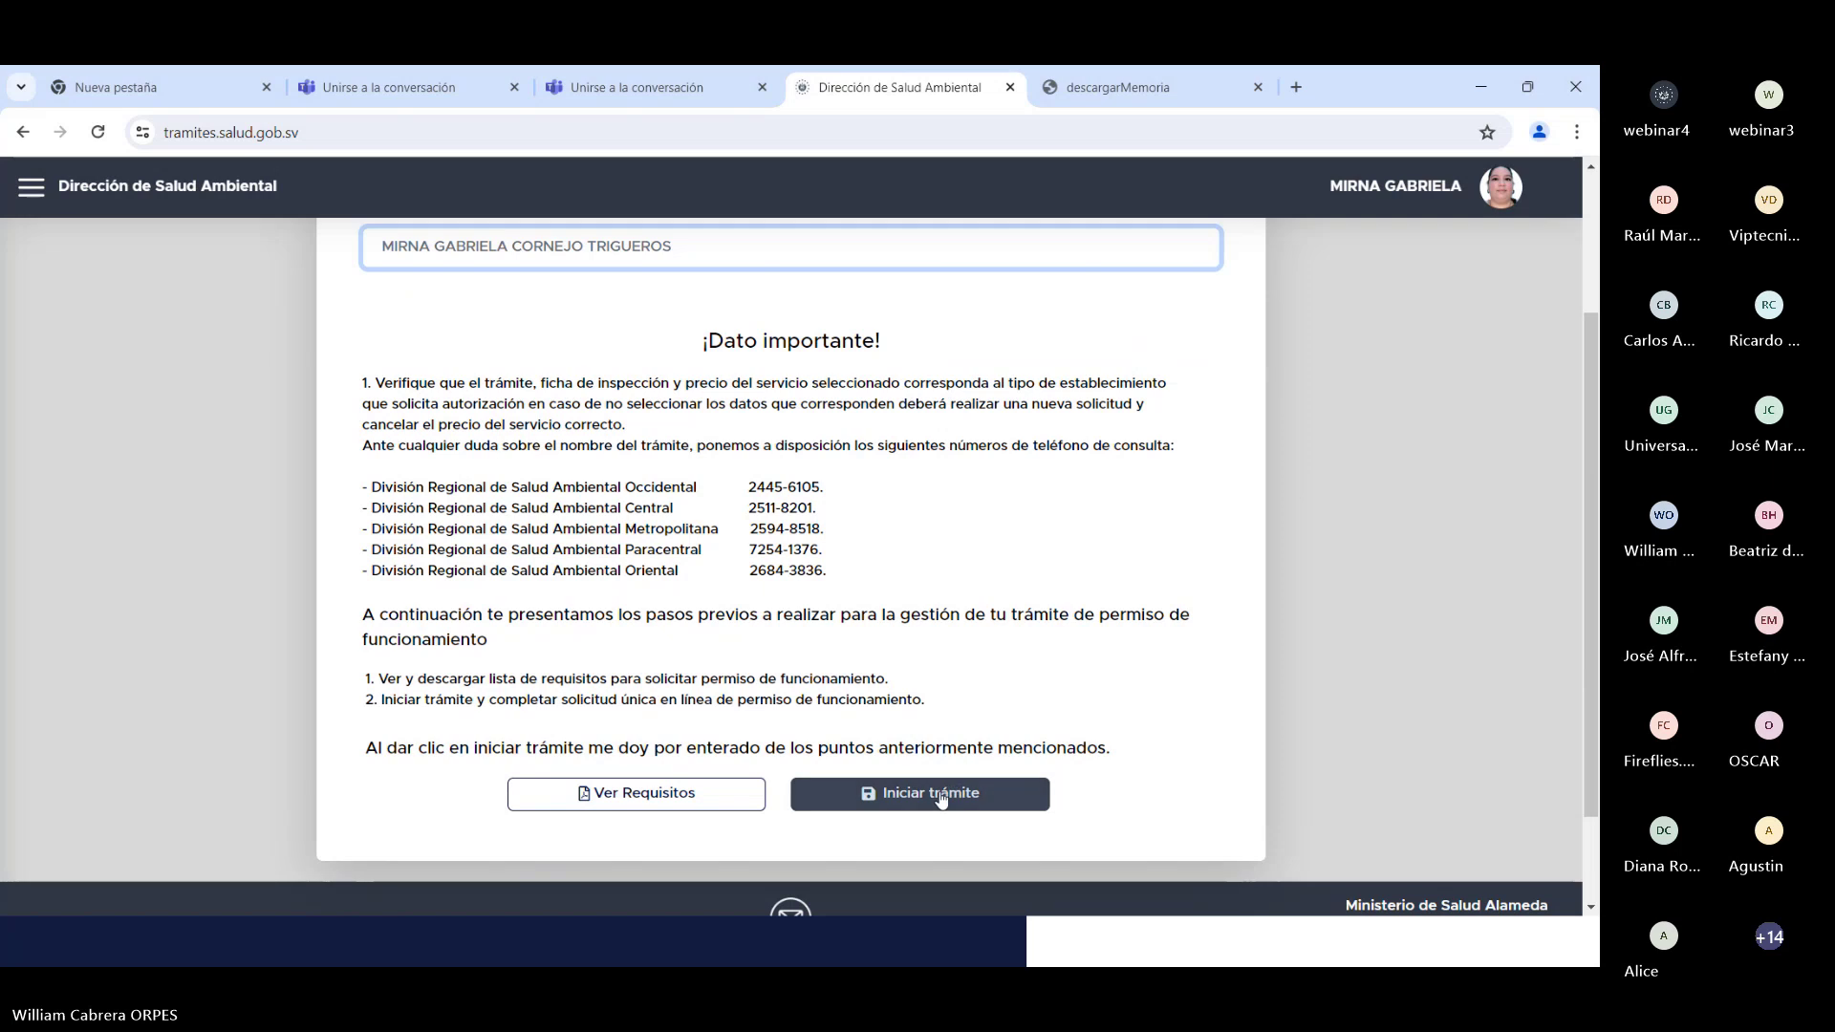
{"action": "left_click", "coordinate": [942, 794]}
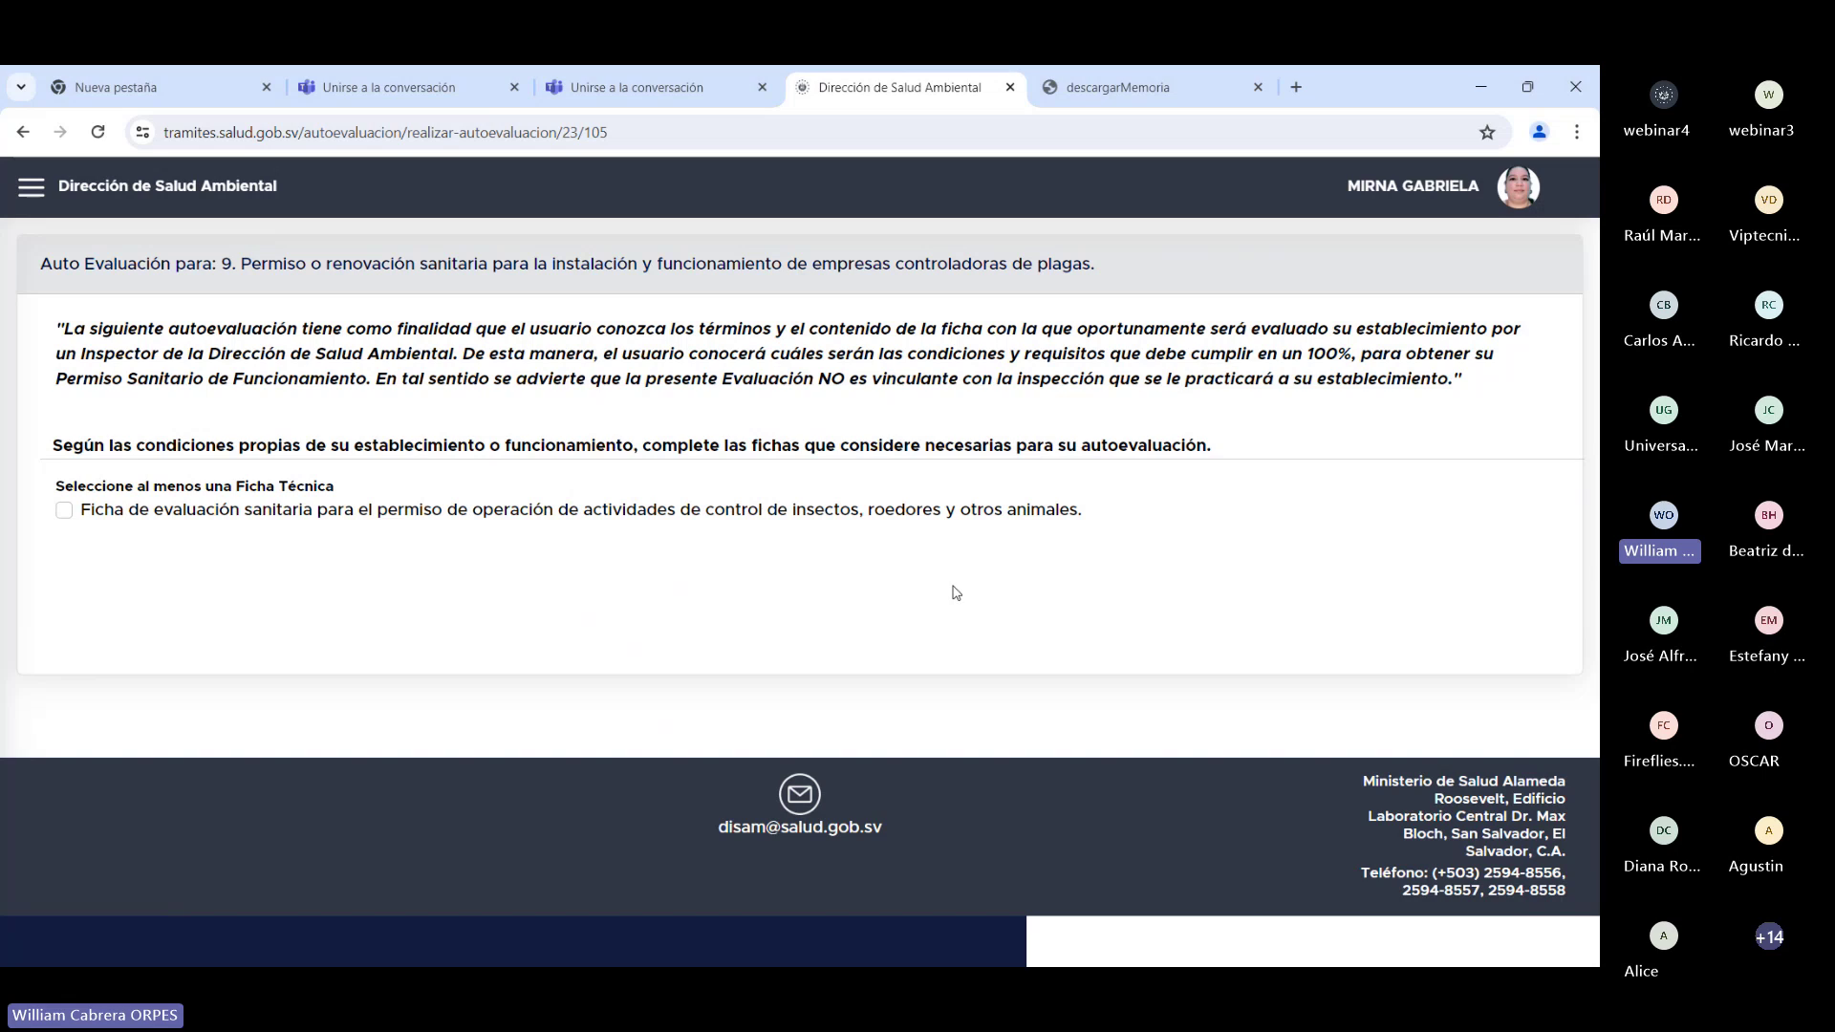
Step: Select the Ficha Técnica for control of insects, rodents and other animals and mark self-evaluation items 1 to 6 as Cumple
{"action": "left_click", "coordinate": [64, 511]}
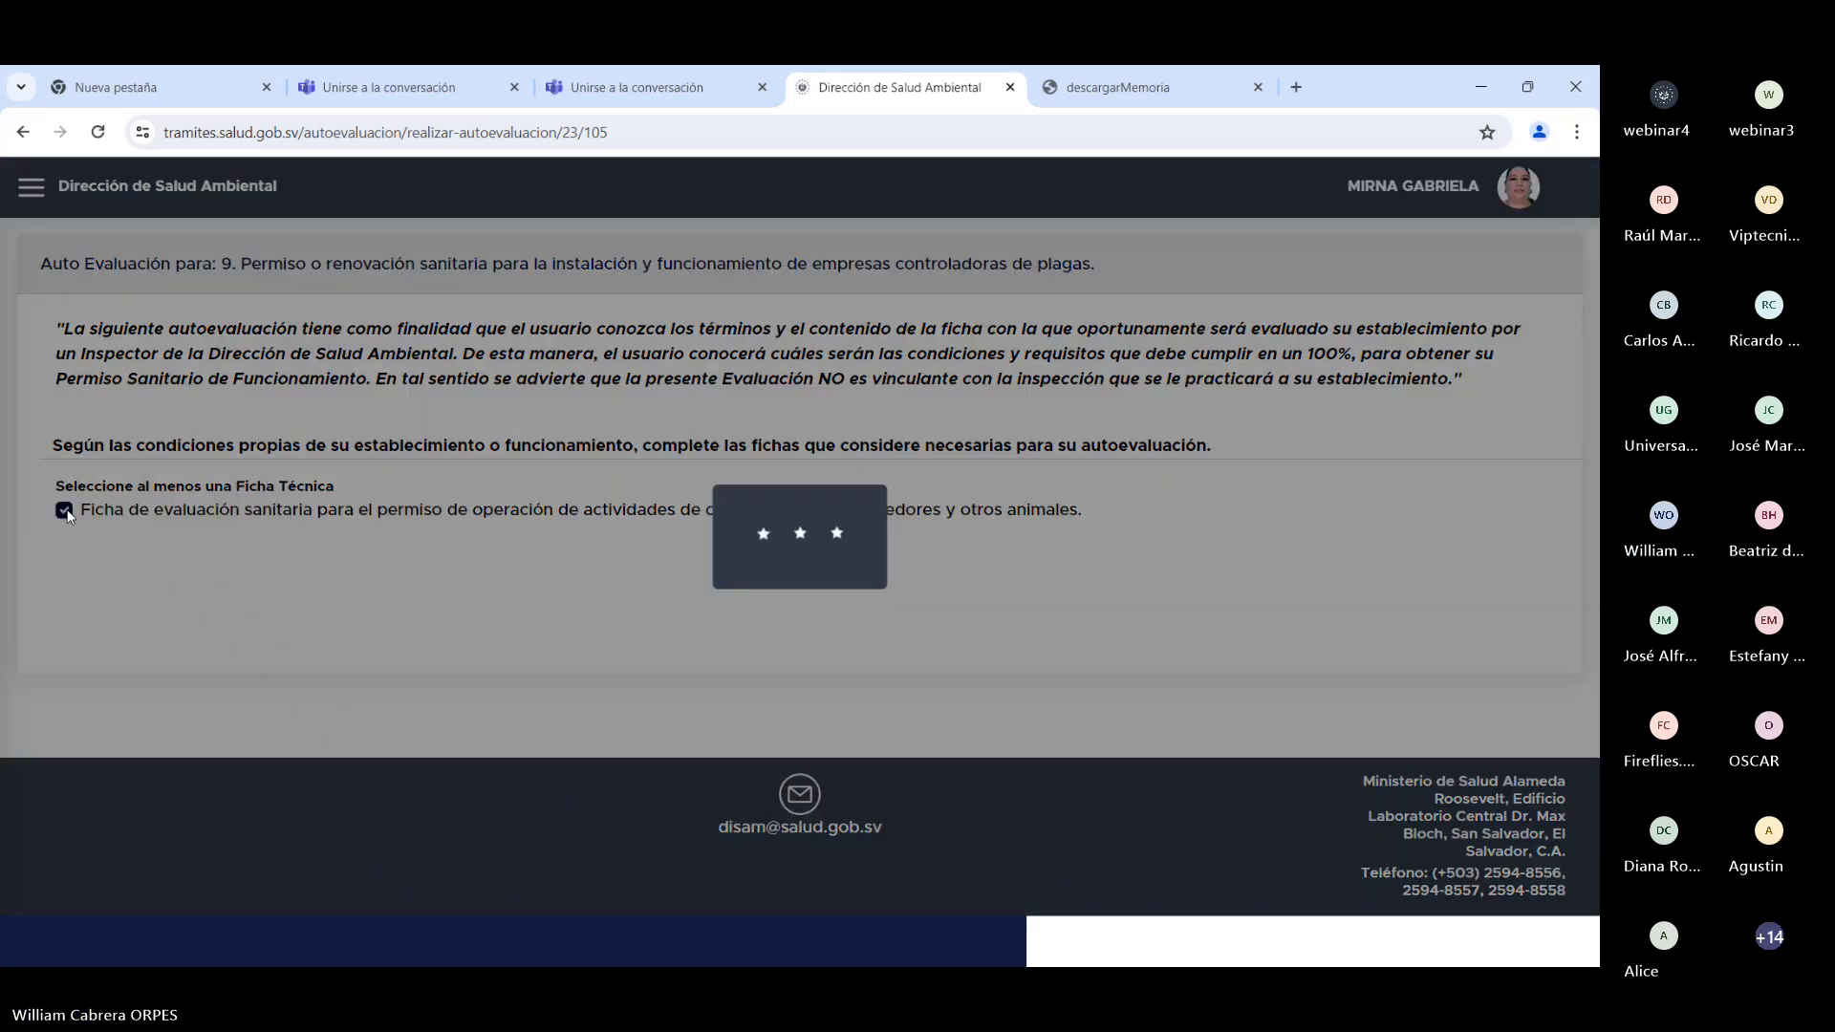
{"action": "scroll", "coordinate": [1341, 470], "scroll_direction": "down", "scroll_amount": 2}
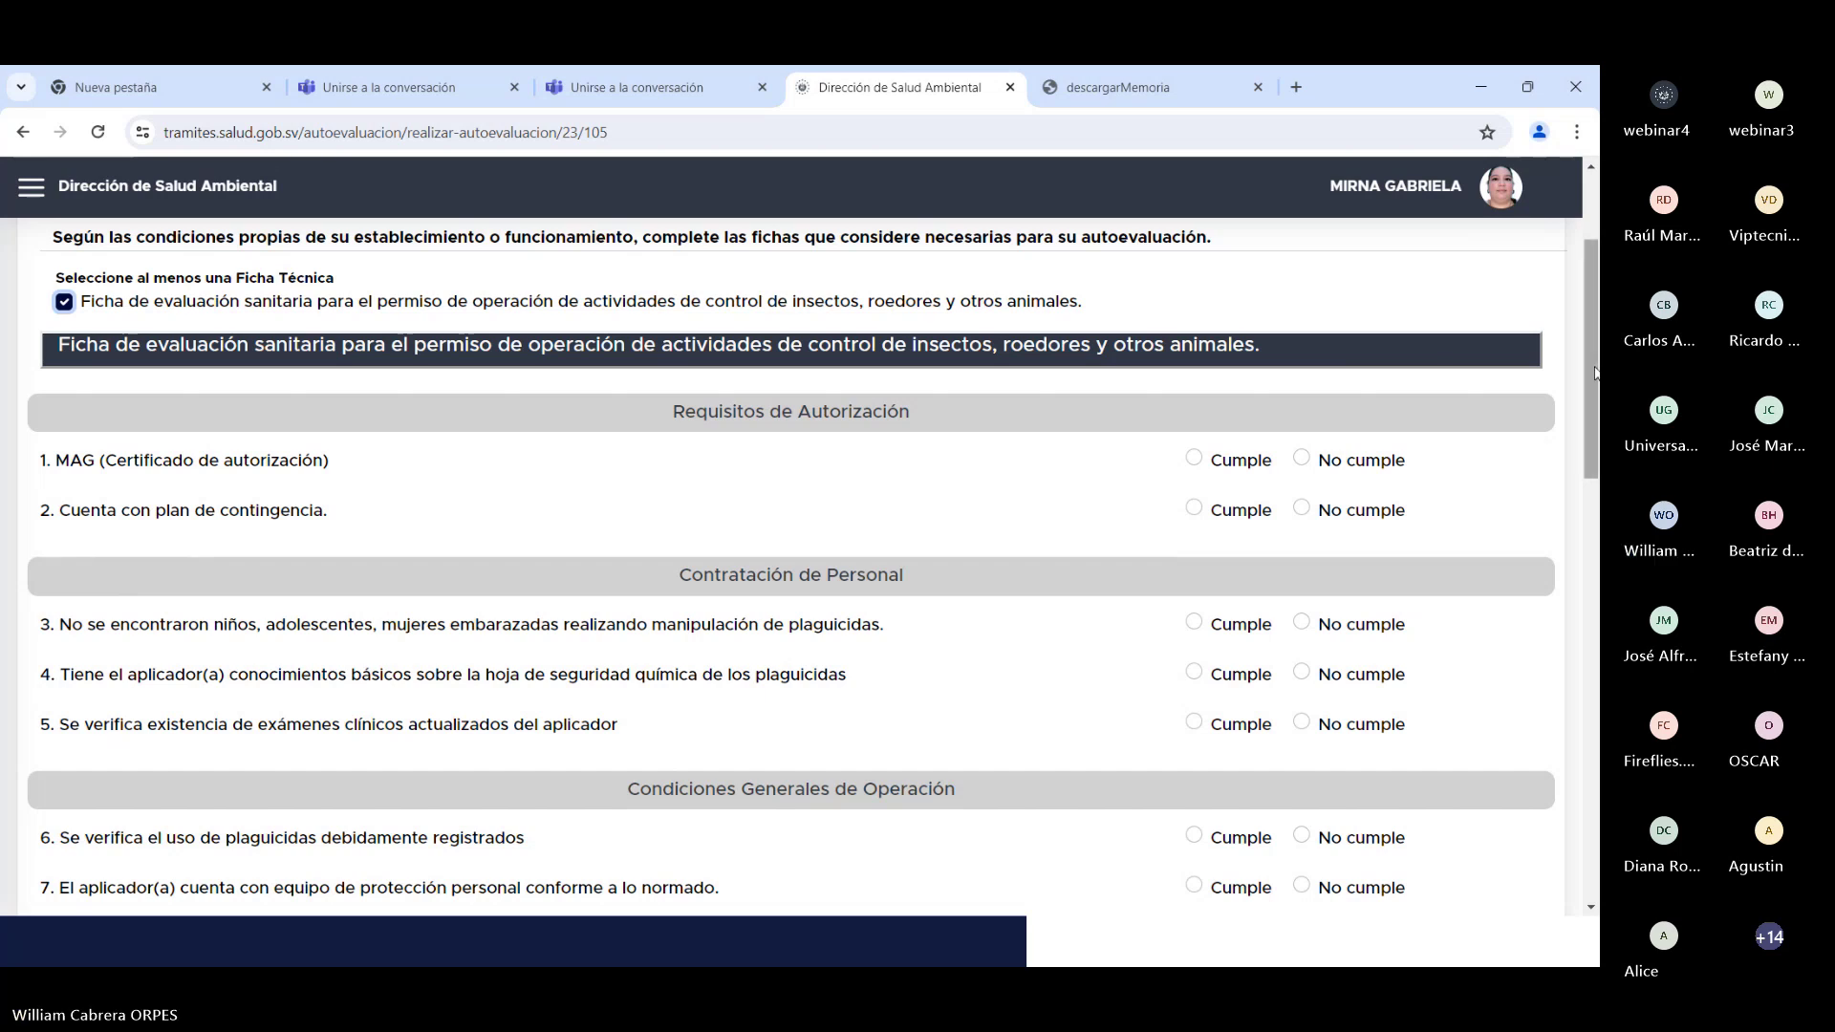
{"action": "left_click", "coordinate": [1197, 465]}
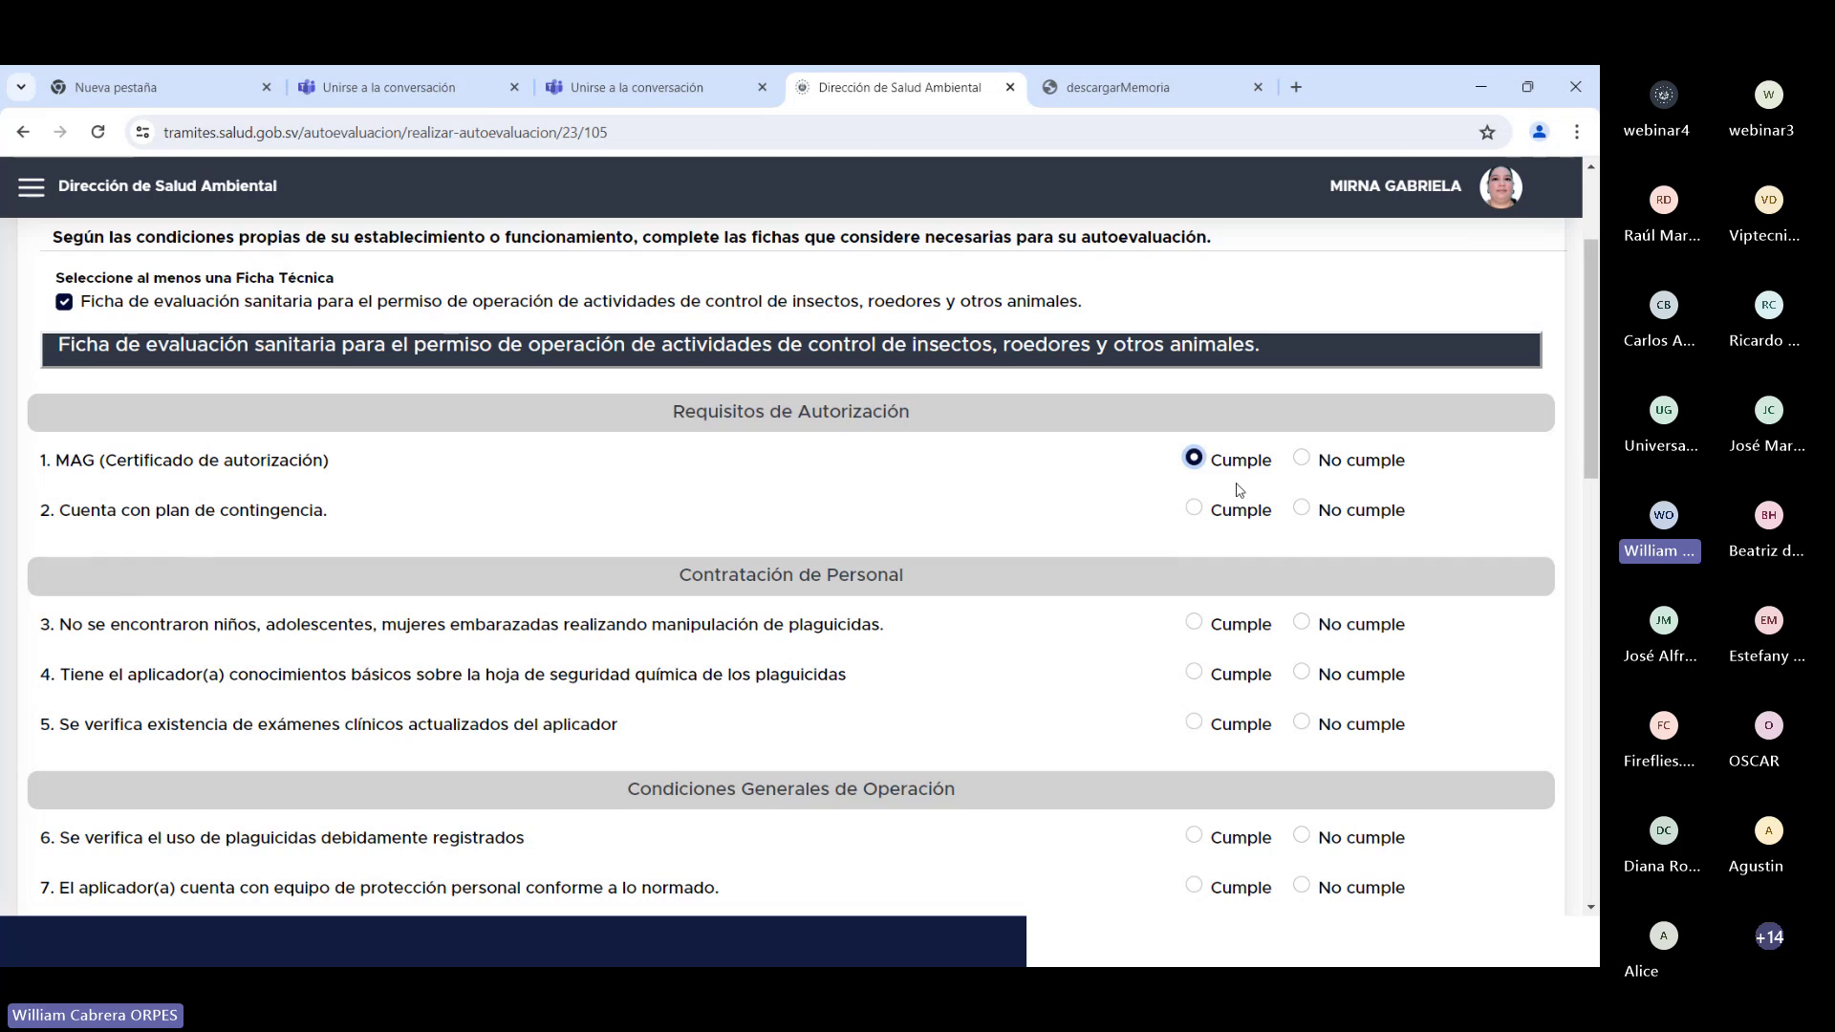
{"action": "key", "text": "Tab"}
{"action": "key", "text": "space"}
{"action": "key", "text": "Tab"}
{"action": "key", "text": "space"}
{"action": "key", "text": "Tab"}
{"action": "key", "text": "space"}
{"action": "key", "text": "Tab"}
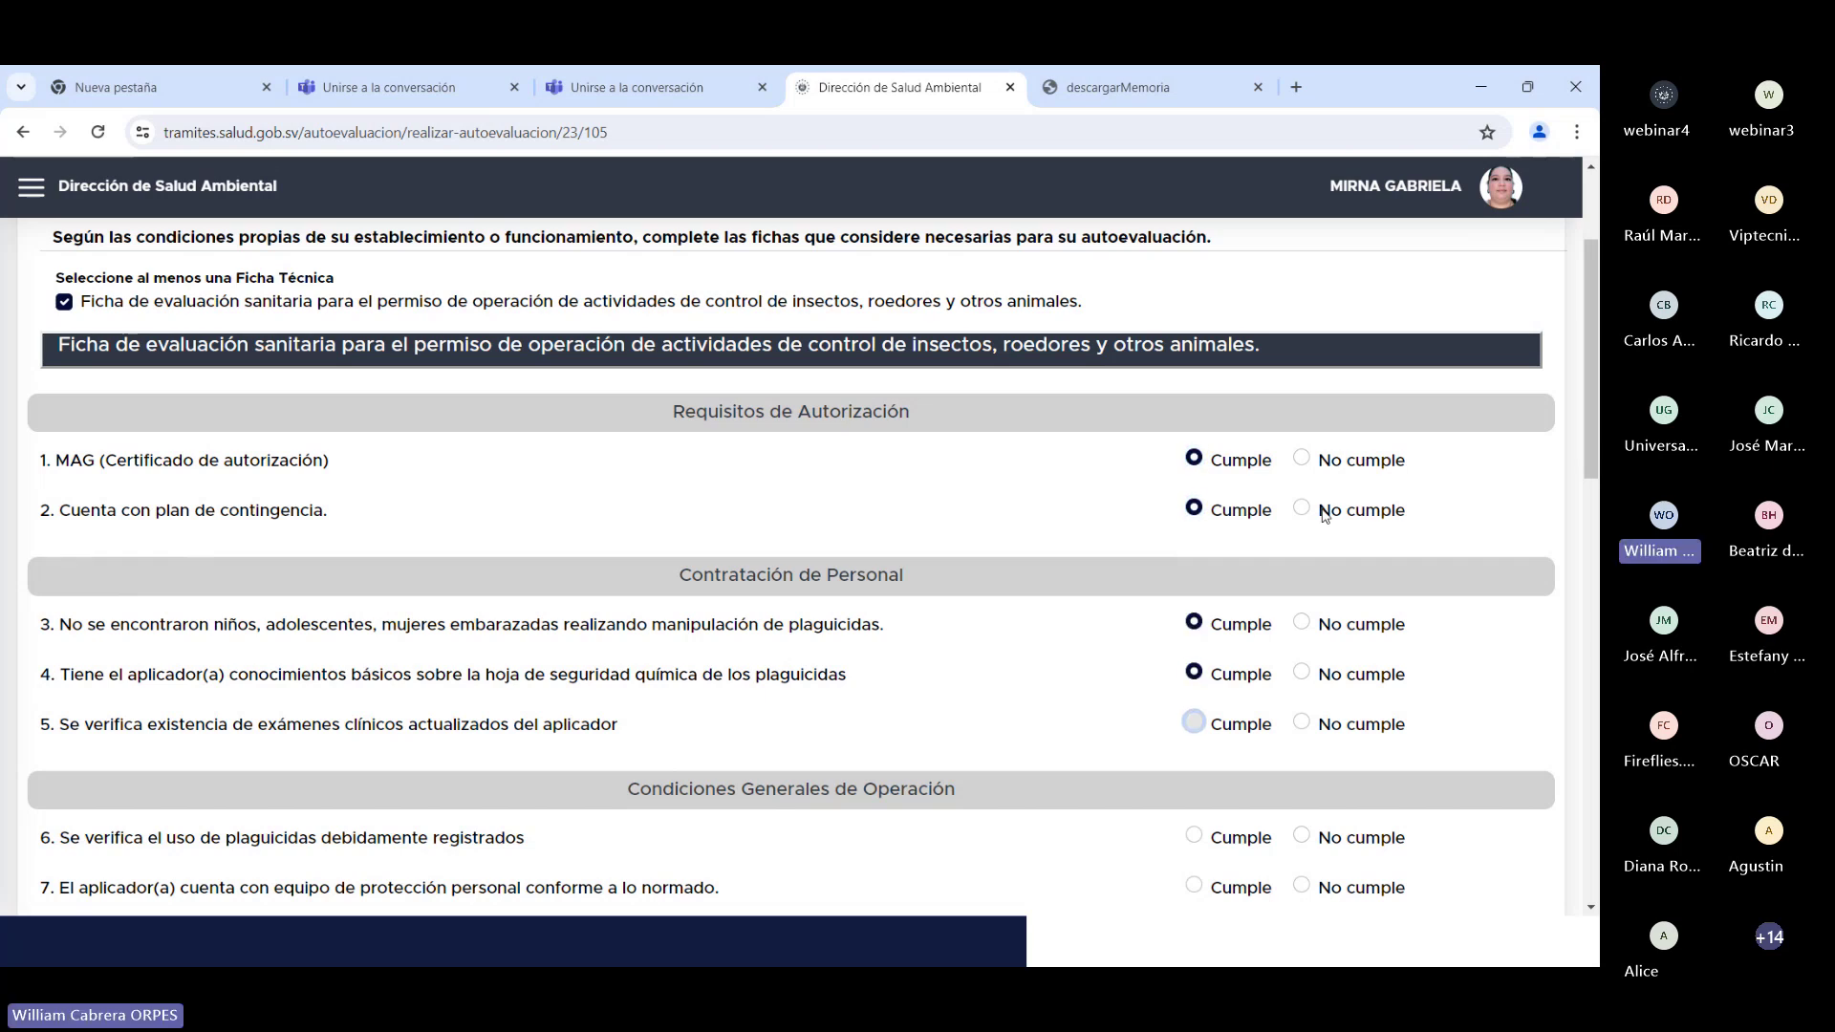
{"action": "key", "text": "space"}
{"action": "key", "text": "Tab"}
{"action": "key", "text": "space"}
{"action": "key", "text": "Tab"}
{"action": "key", "text": "Tab"}
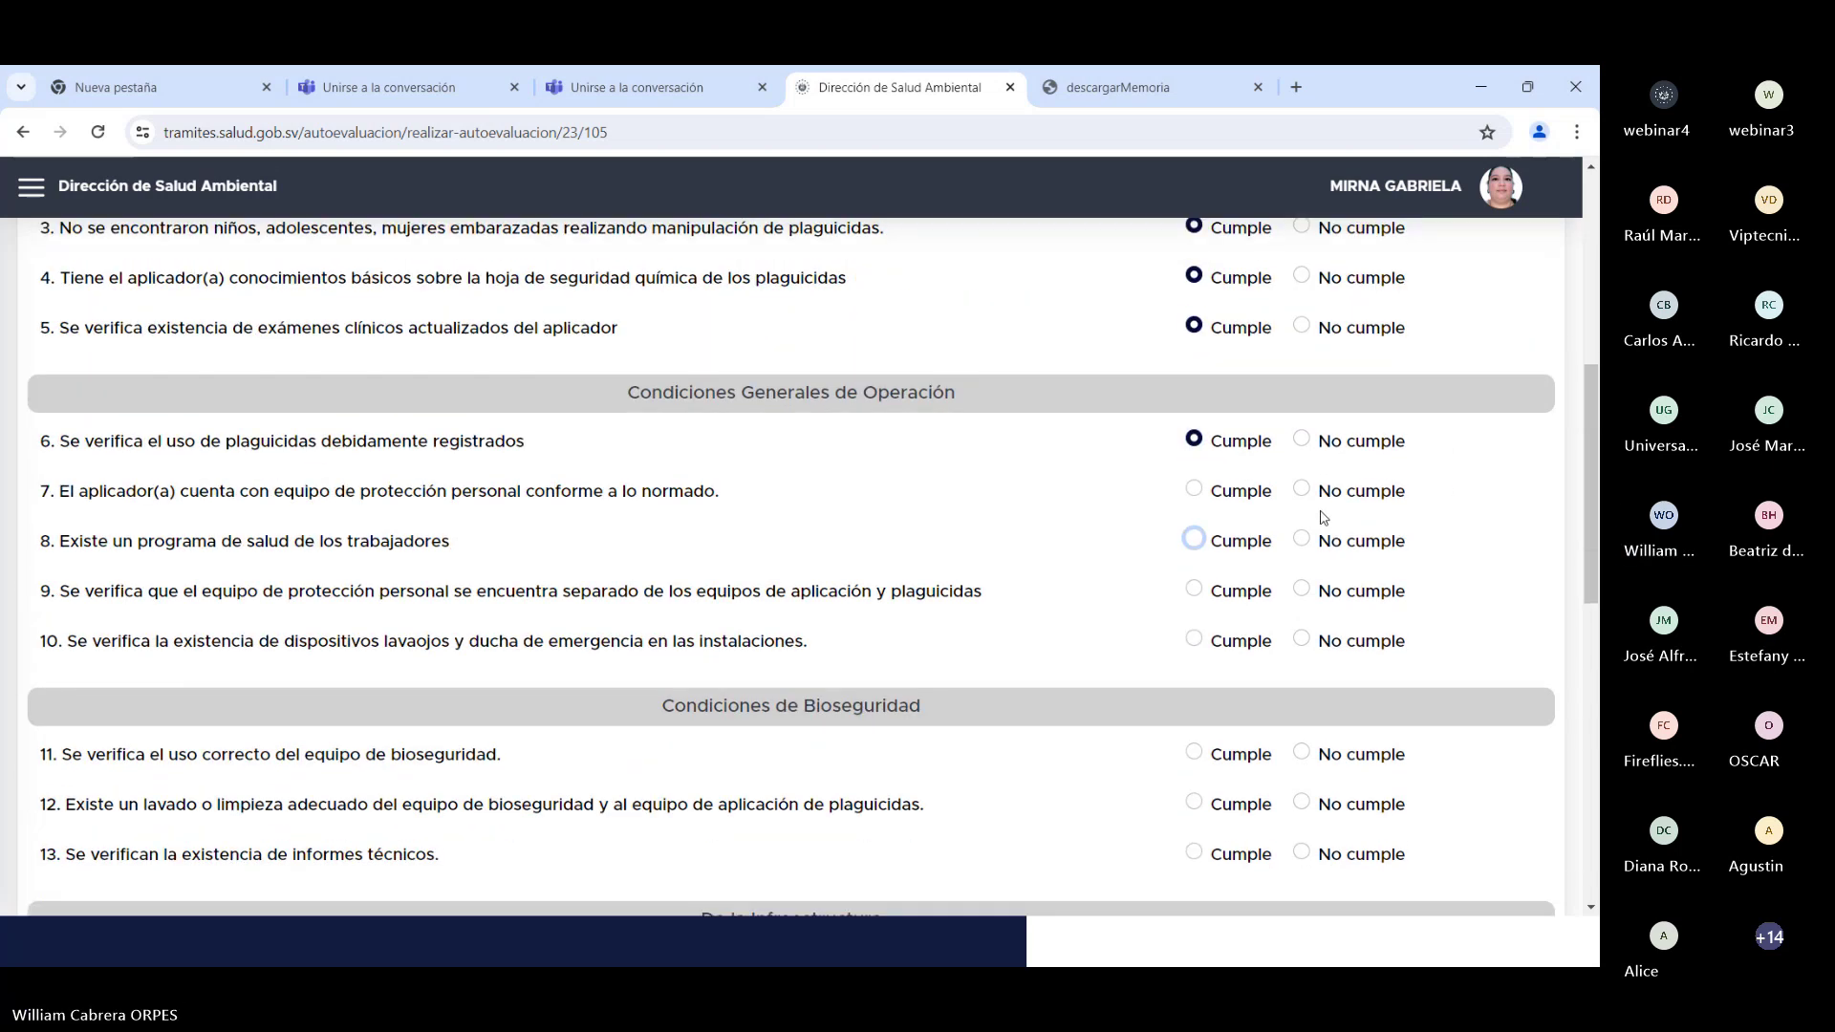
Step: Mark items 7 to 9 under Condiciones Generales de Operación as No cumple
{"action": "left_click", "coordinate": [1303, 490]}
{"action": "left_click", "coordinate": [1304, 539]}
{"action": "left_click", "coordinate": [1303, 590]}
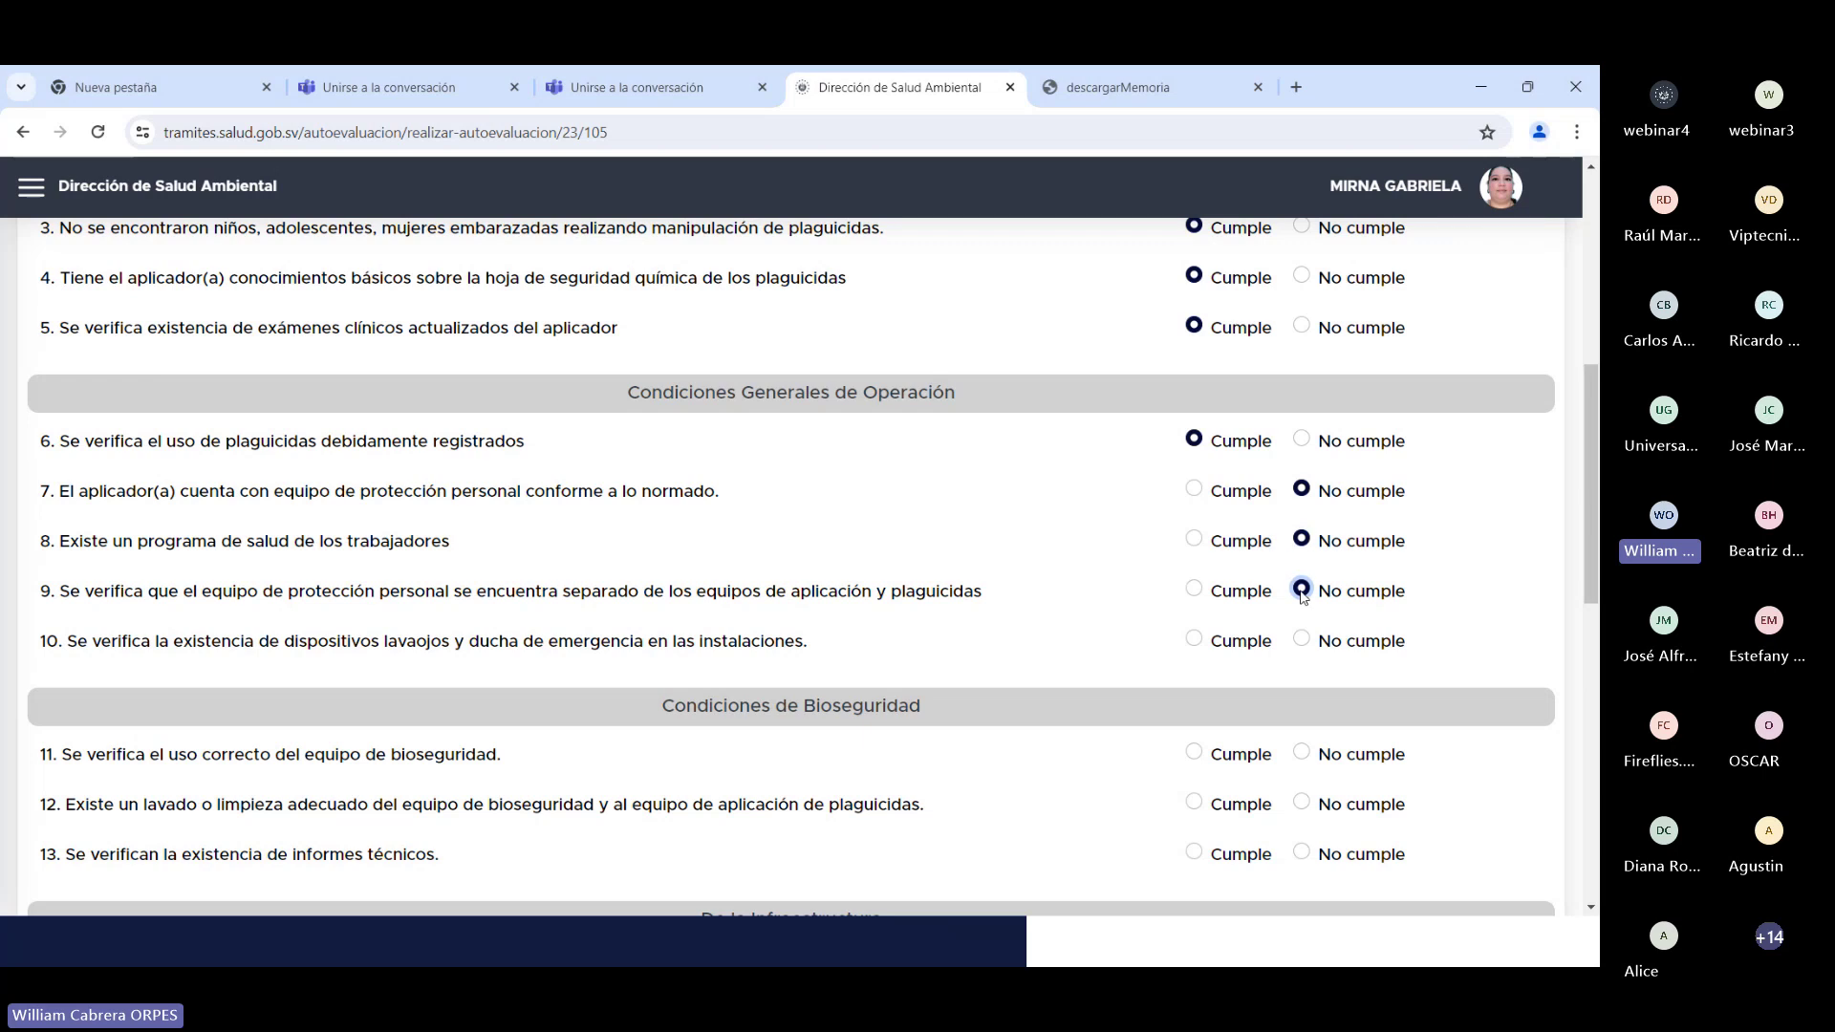
Step: Mark items 10 to 14, from the emergency eyewash and shower item through risk signage, as Cumple
{"action": "left_click", "coordinate": [1195, 639]}
{"action": "key", "text": "Tab"}
{"action": "key", "text": "space"}
{"action": "key", "text": "Tab"}
{"action": "key", "text": "space"}
{"action": "key", "text": "Tab"}
{"action": "key", "text": "space"}
{"action": "key", "text": "Tab"}
{"action": "key", "text": "space"}
{"action": "key", "text": "Tab"}
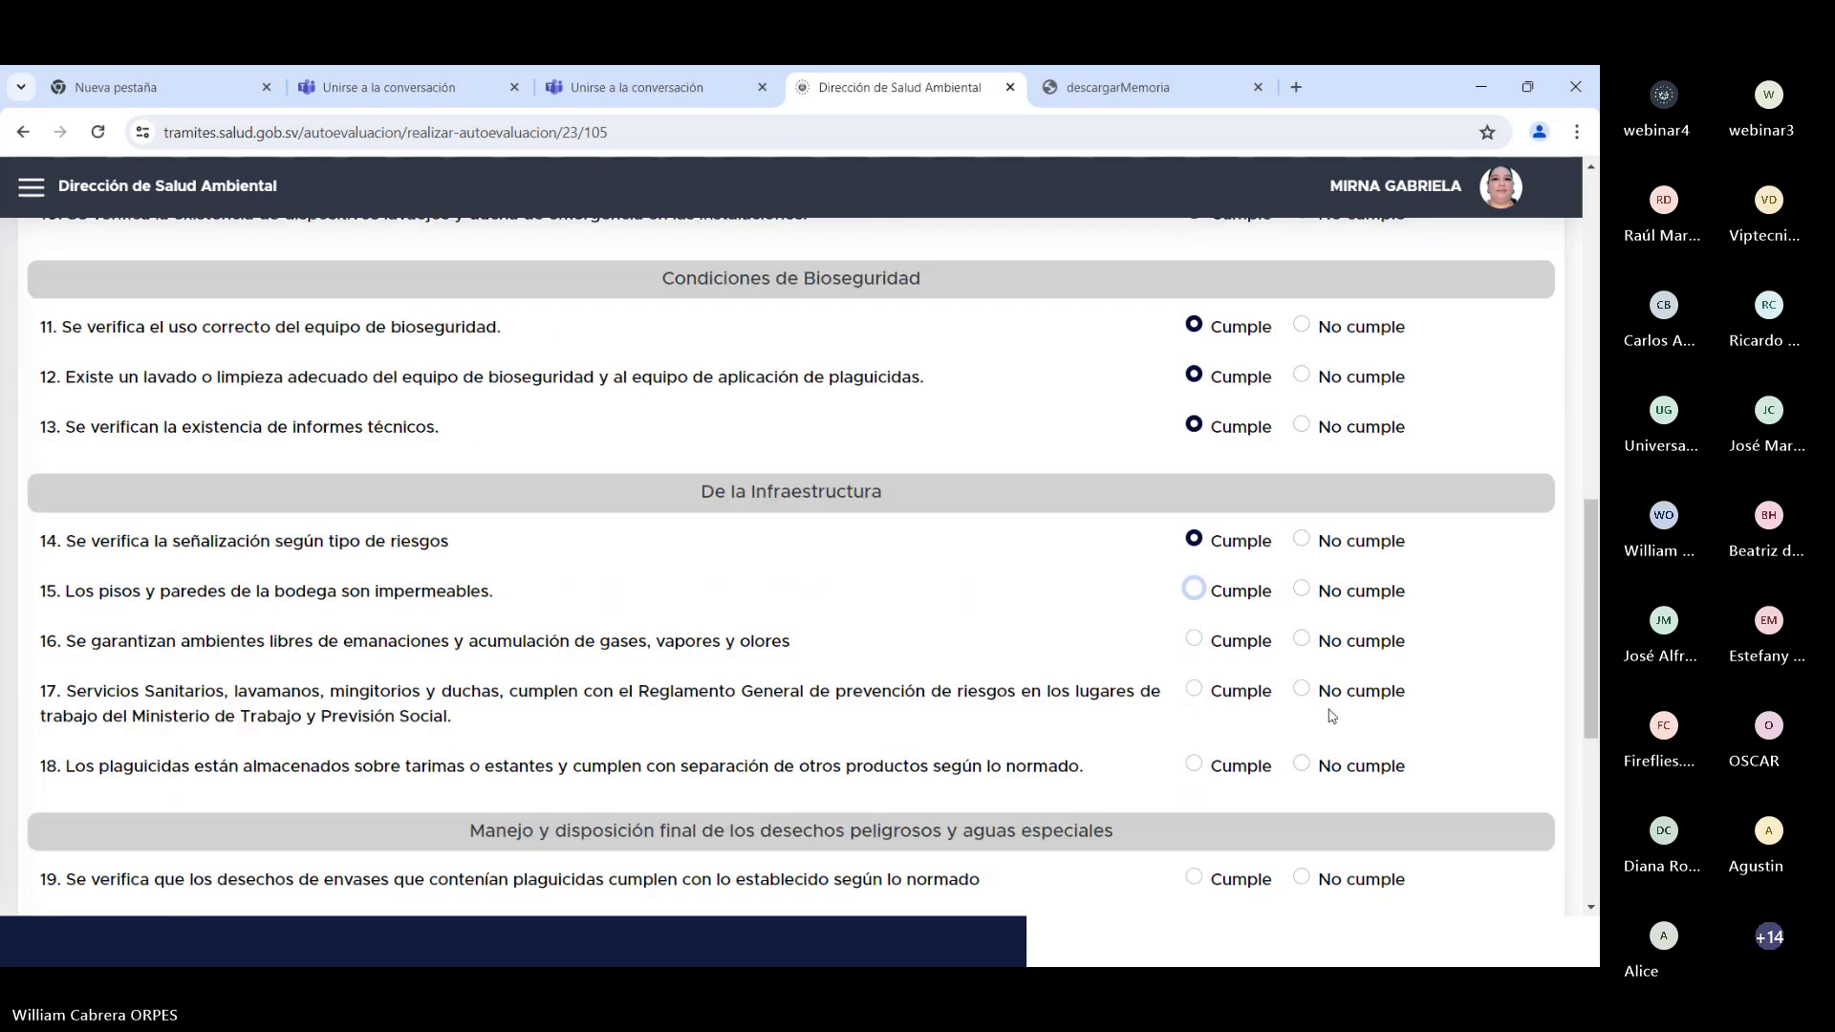
Step: Mark self-evaluation items 15 and 16 as No cumple and items 17 to 20 as Cumple
{"action": "left_click", "coordinate": [1308, 593]}
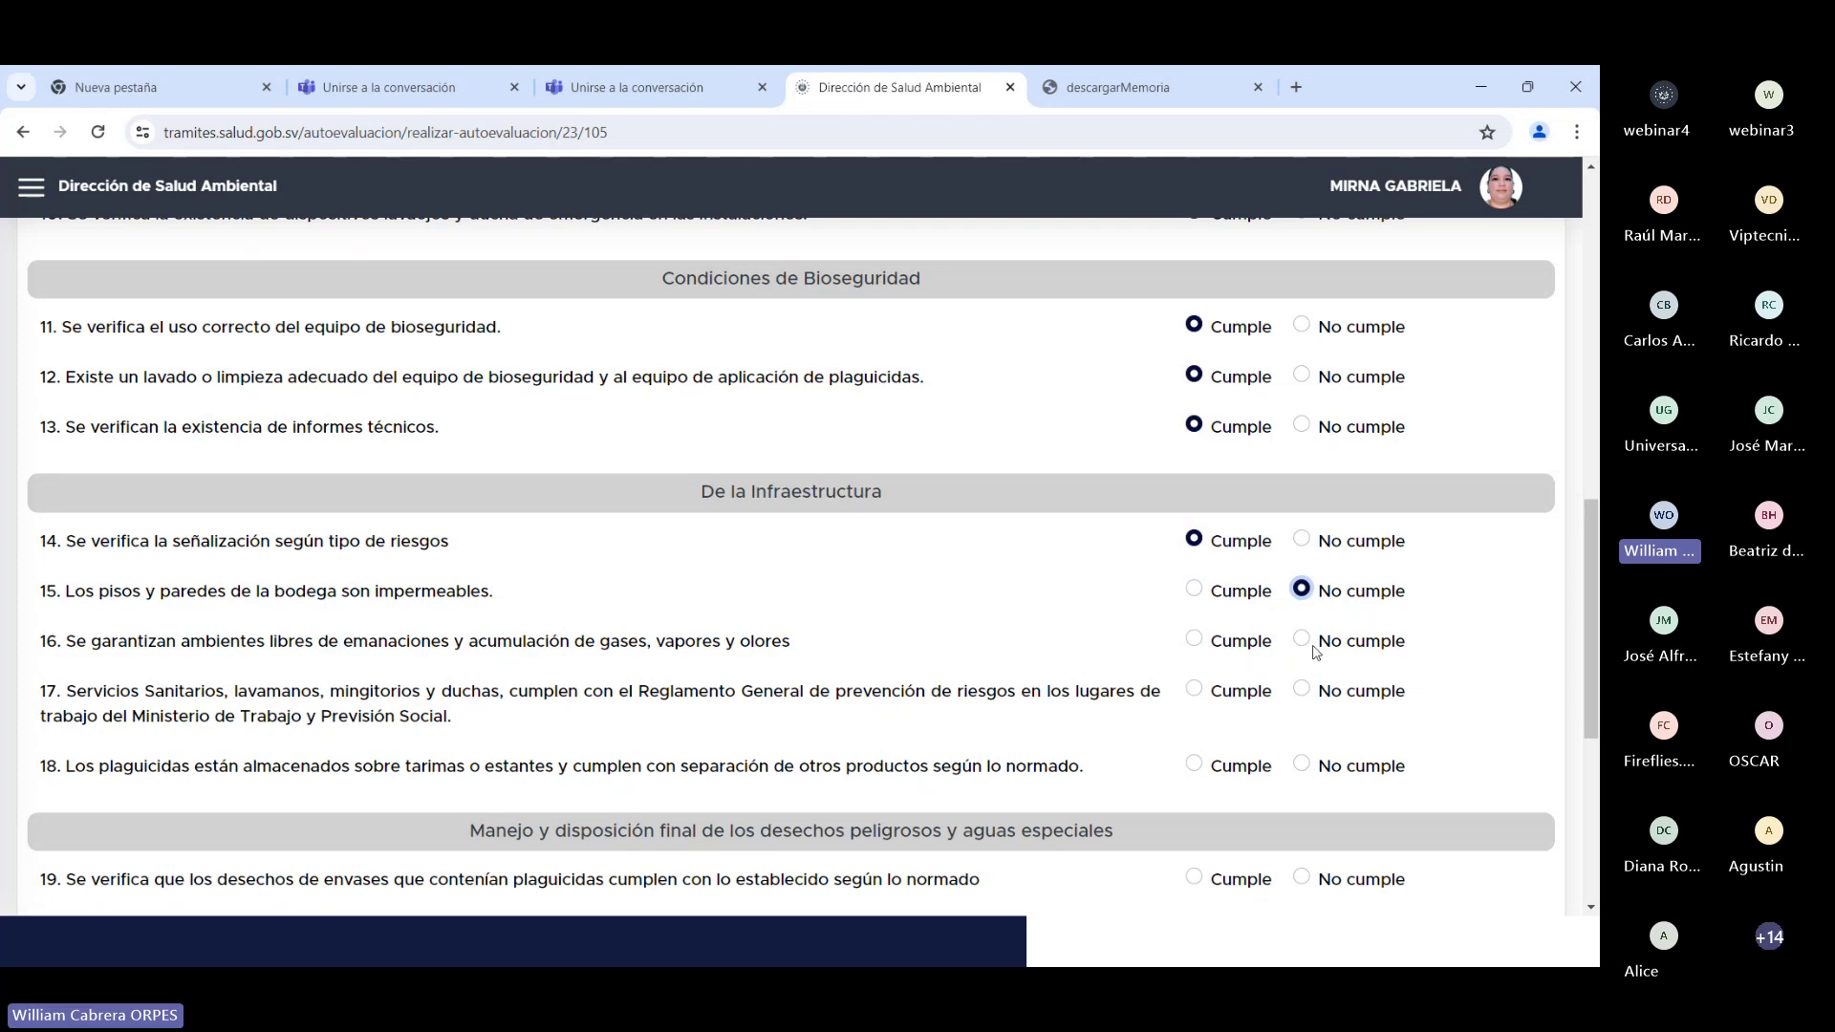
{"action": "left_click", "coordinate": [1306, 643]}
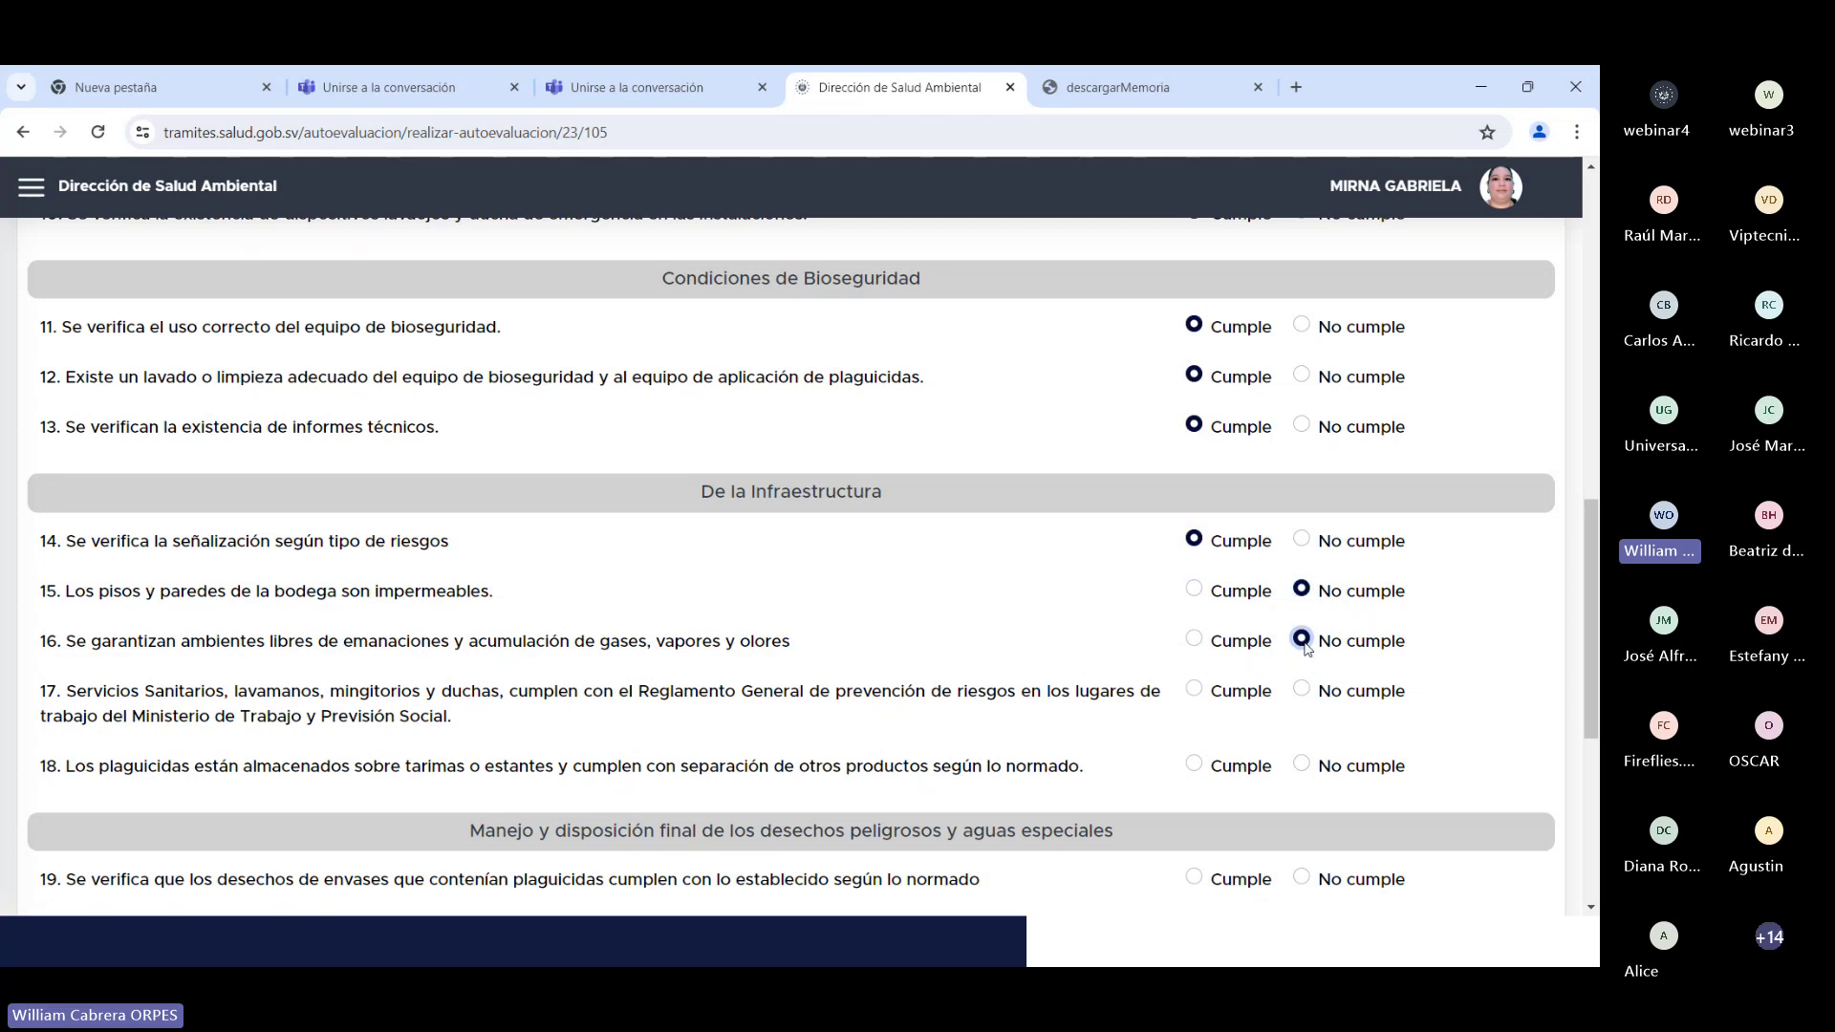
{"action": "left_click", "coordinate": [1195, 690]}
{"action": "left_click", "coordinate": [1194, 765]}
{"action": "left_click", "coordinate": [1194, 877]}
{"action": "scroll", "coordinate": [1194, 878], "scroll_direction": "down", "scroll_amount": 4}
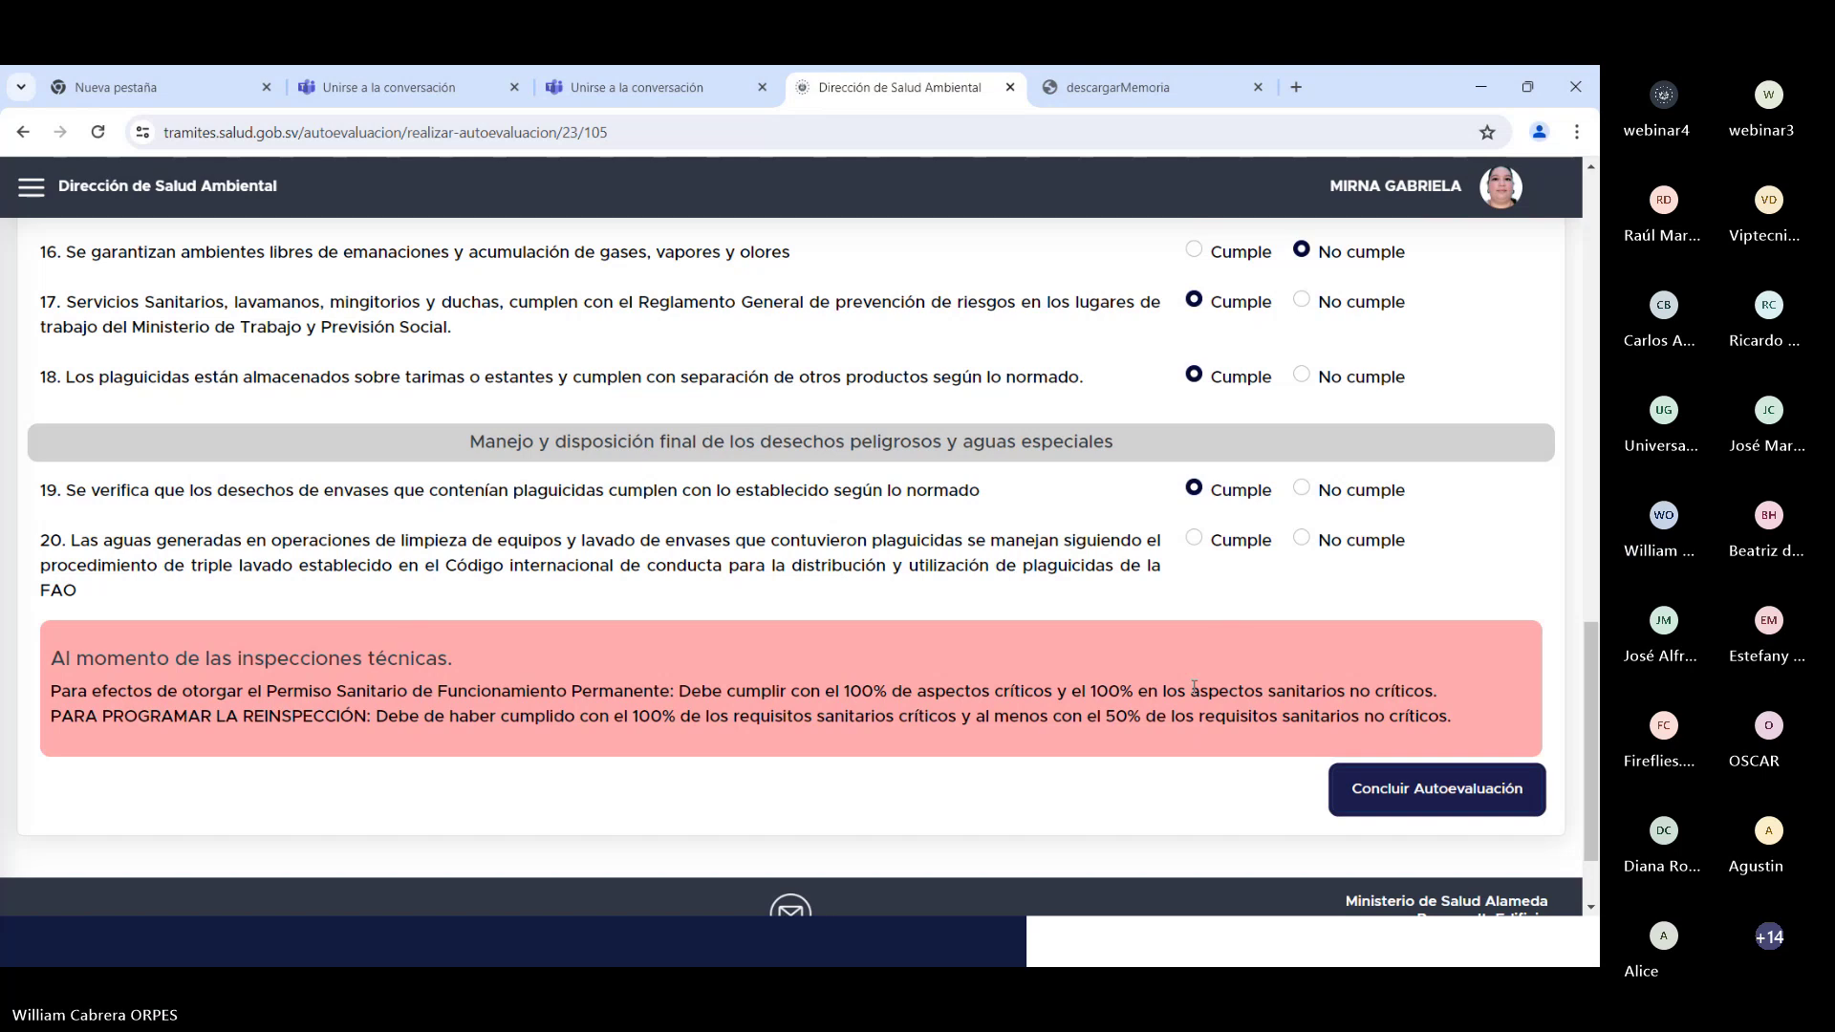
{"action": "key", "text": "Return"}
{"action": "left_click", "coordinate": [798, 681]}
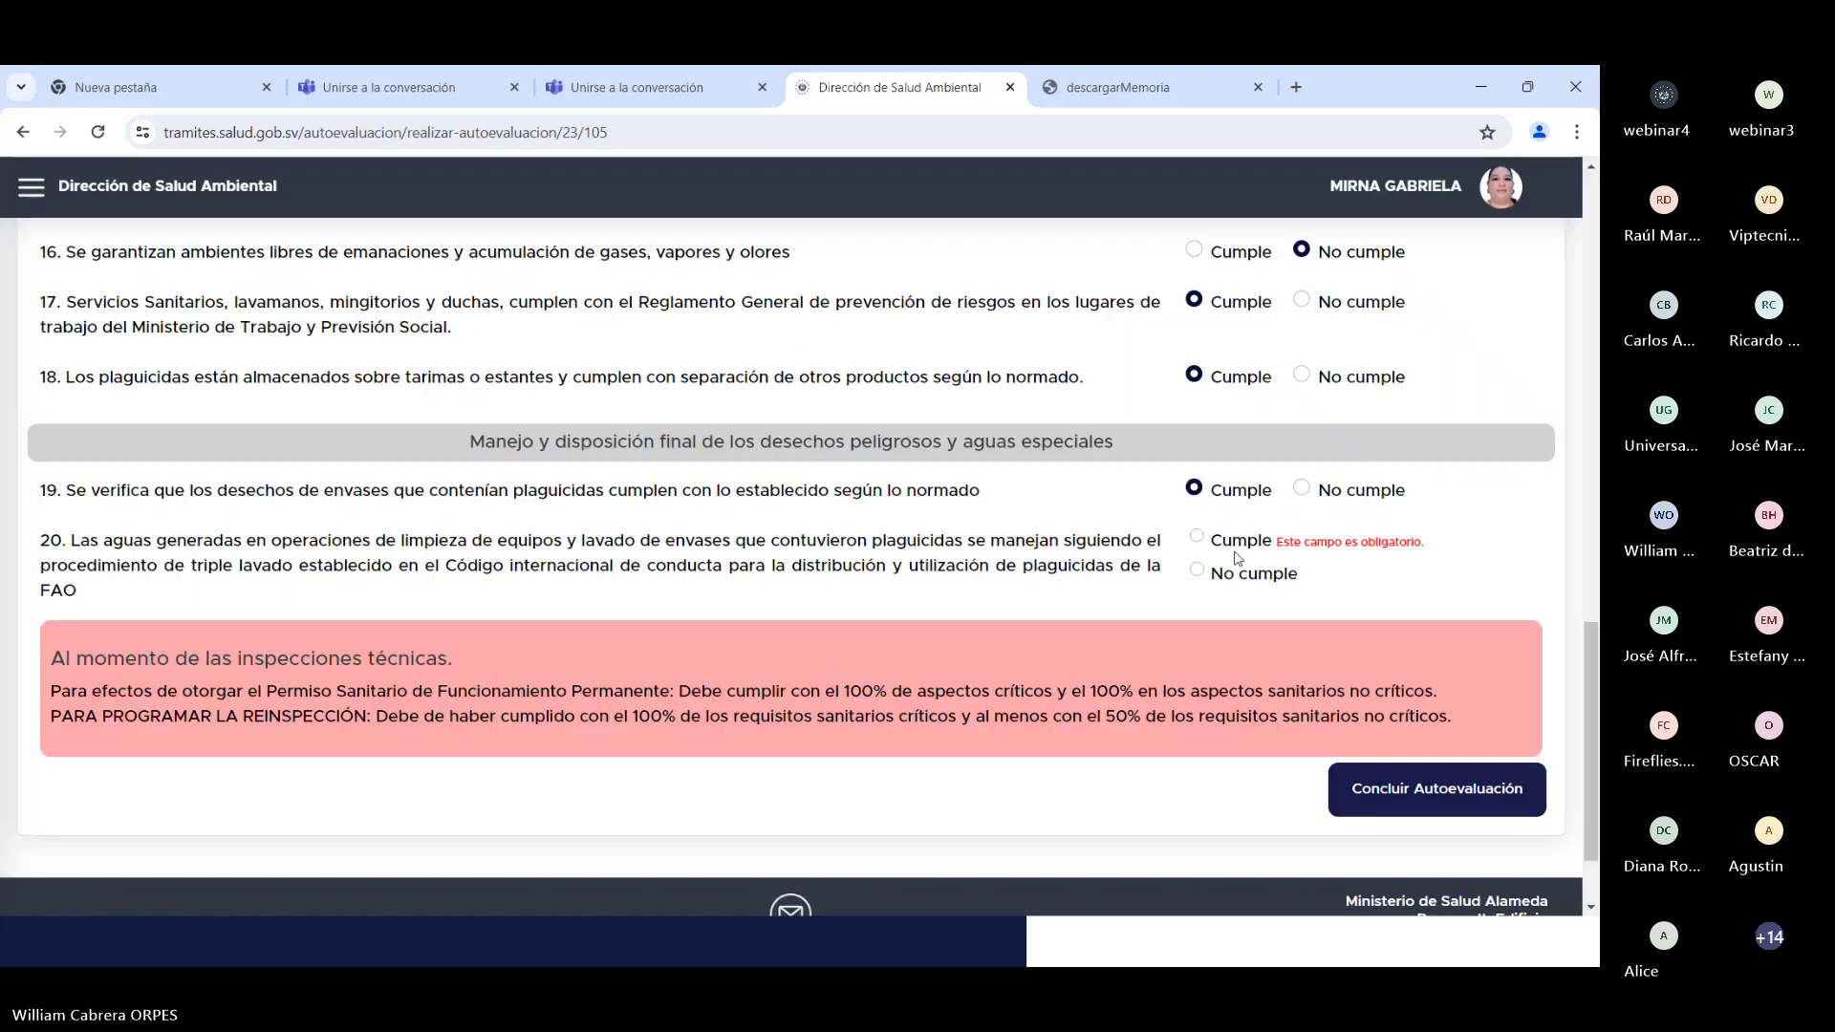
{"action": "left_click", "coordinate": [1194, 538]}
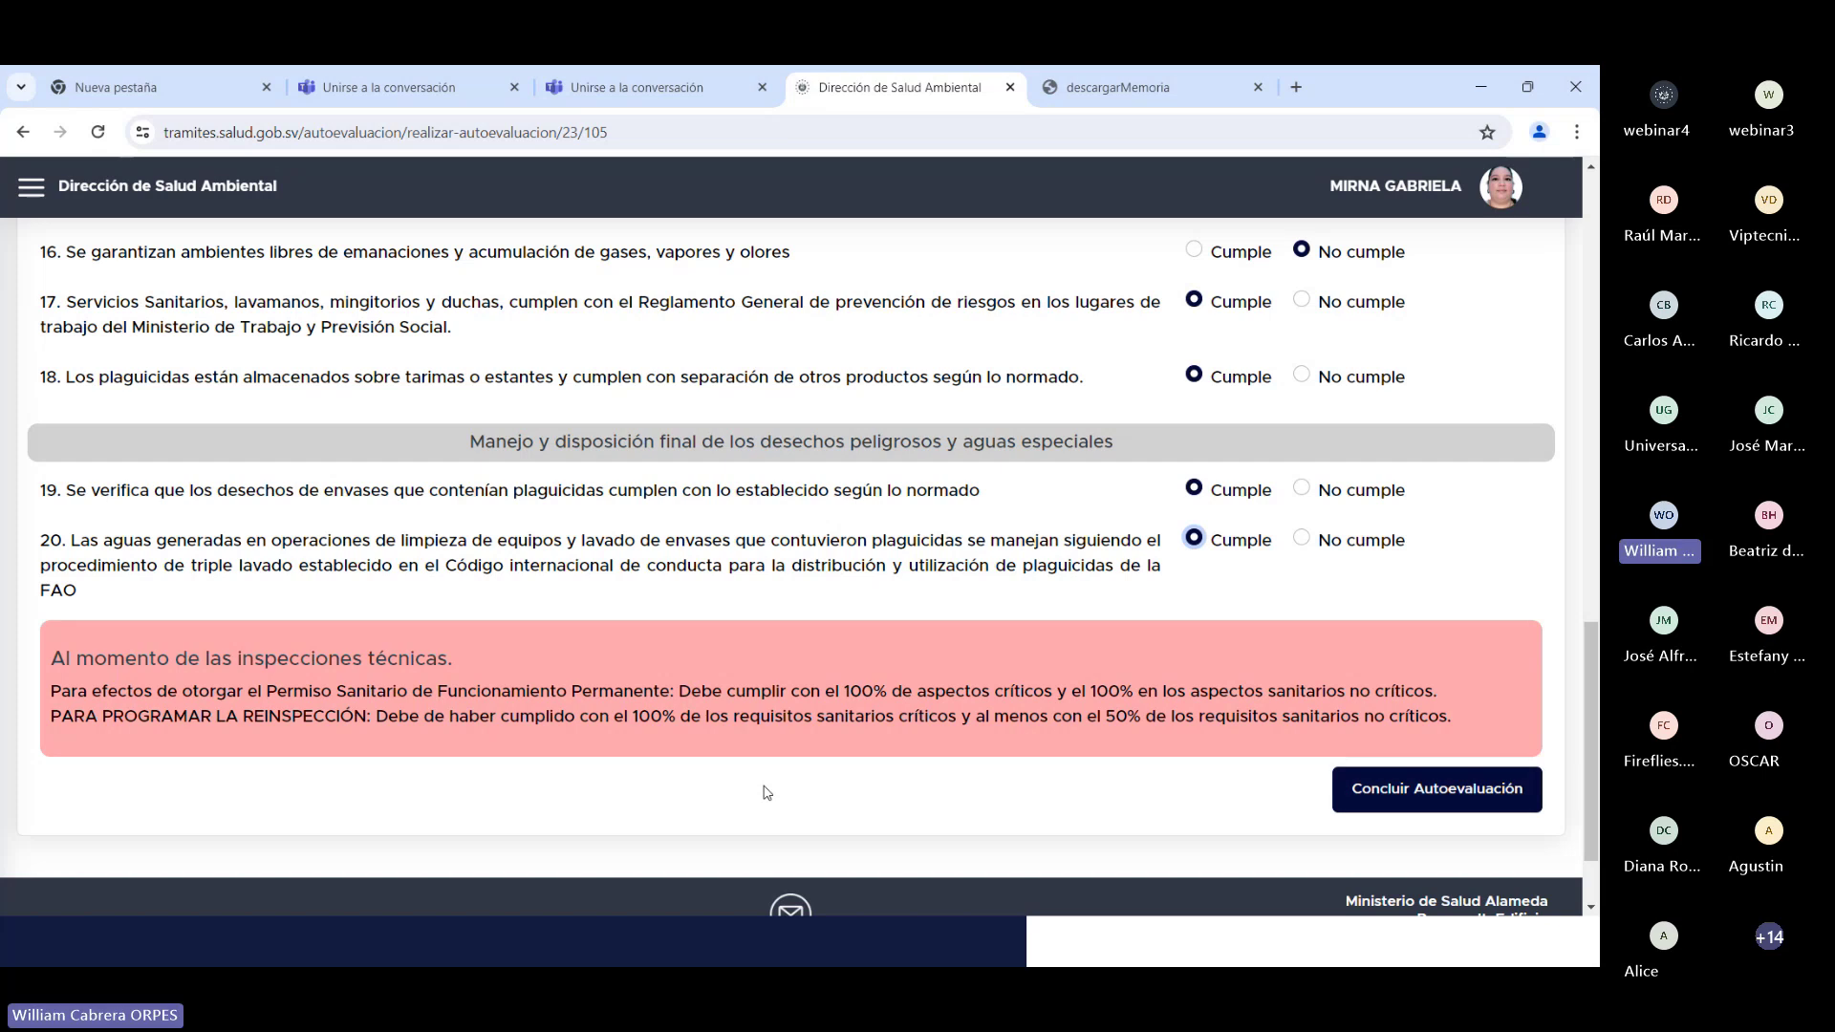
Step: Review the technical inspection criteria for granting the permanent sanitary permit and for scheduling a reinspection
{"action": "scroll", "coordinate": [770, 788], "scroll_direction": "down", "scroll_amount": 2}
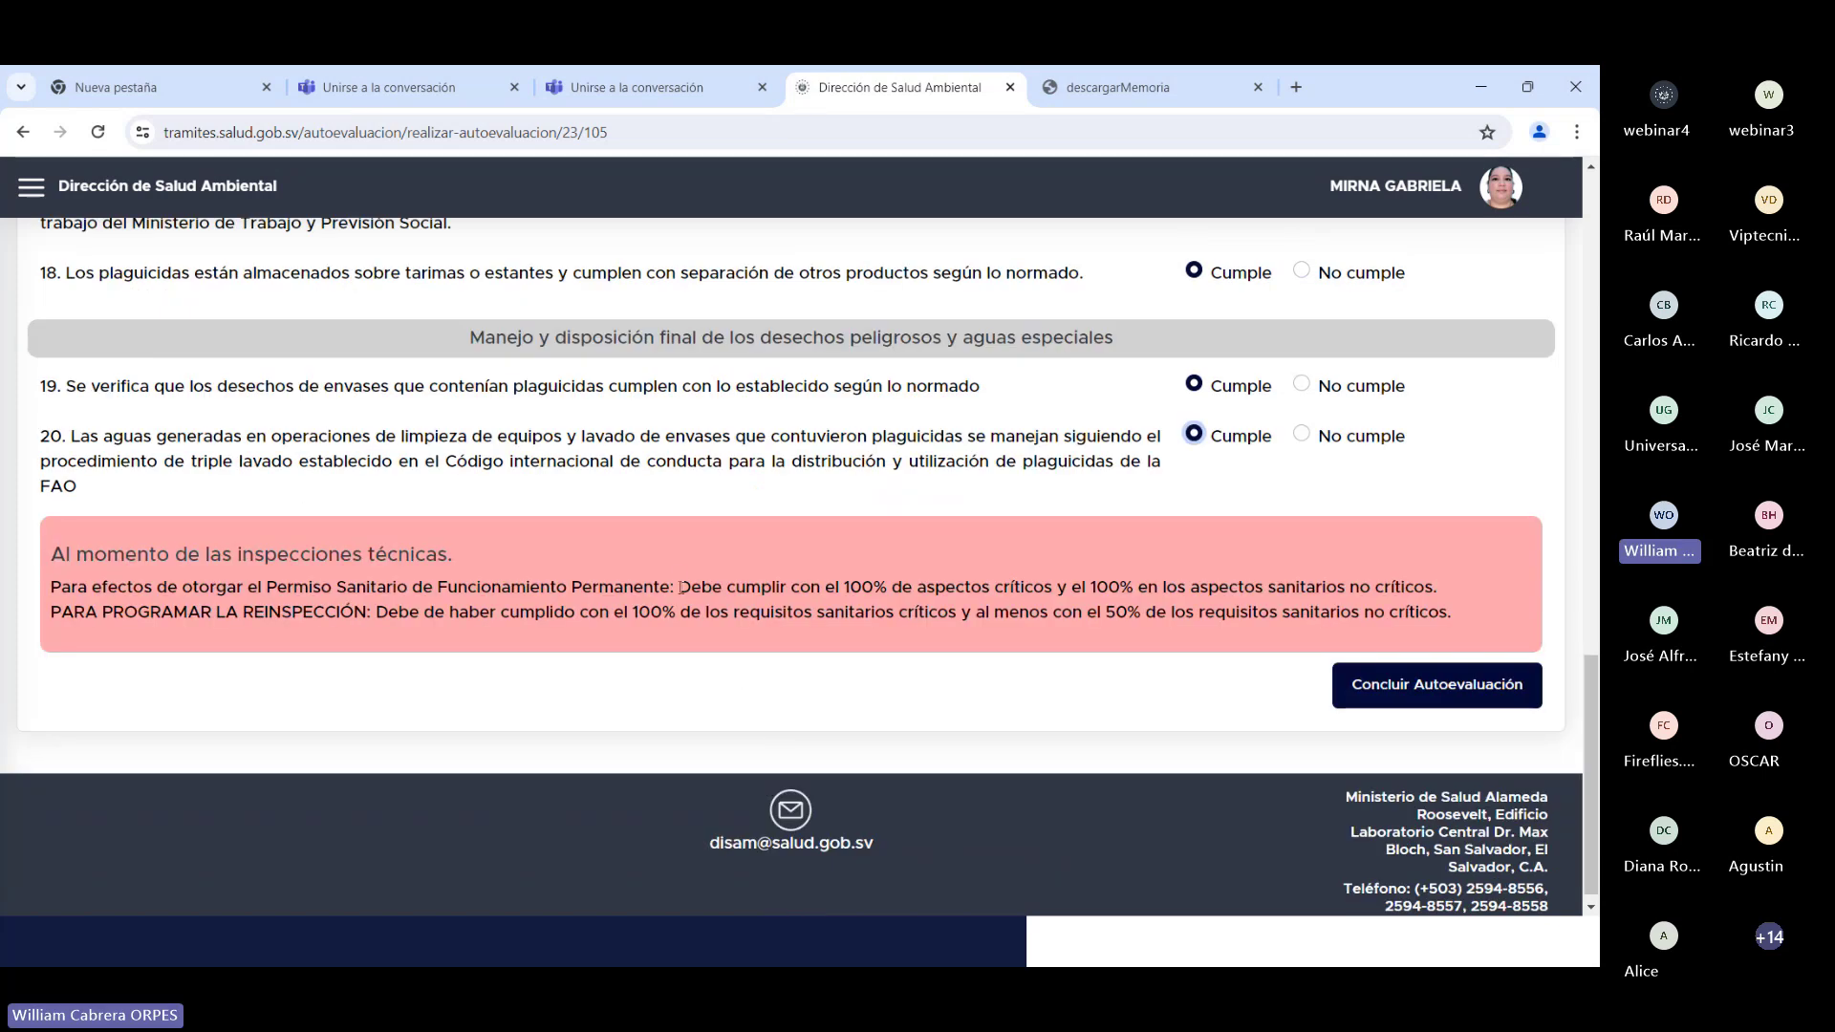
{"action": "left_click_drag", "start_coordinate": [679, 586], "coordinate": [1450, 595]}
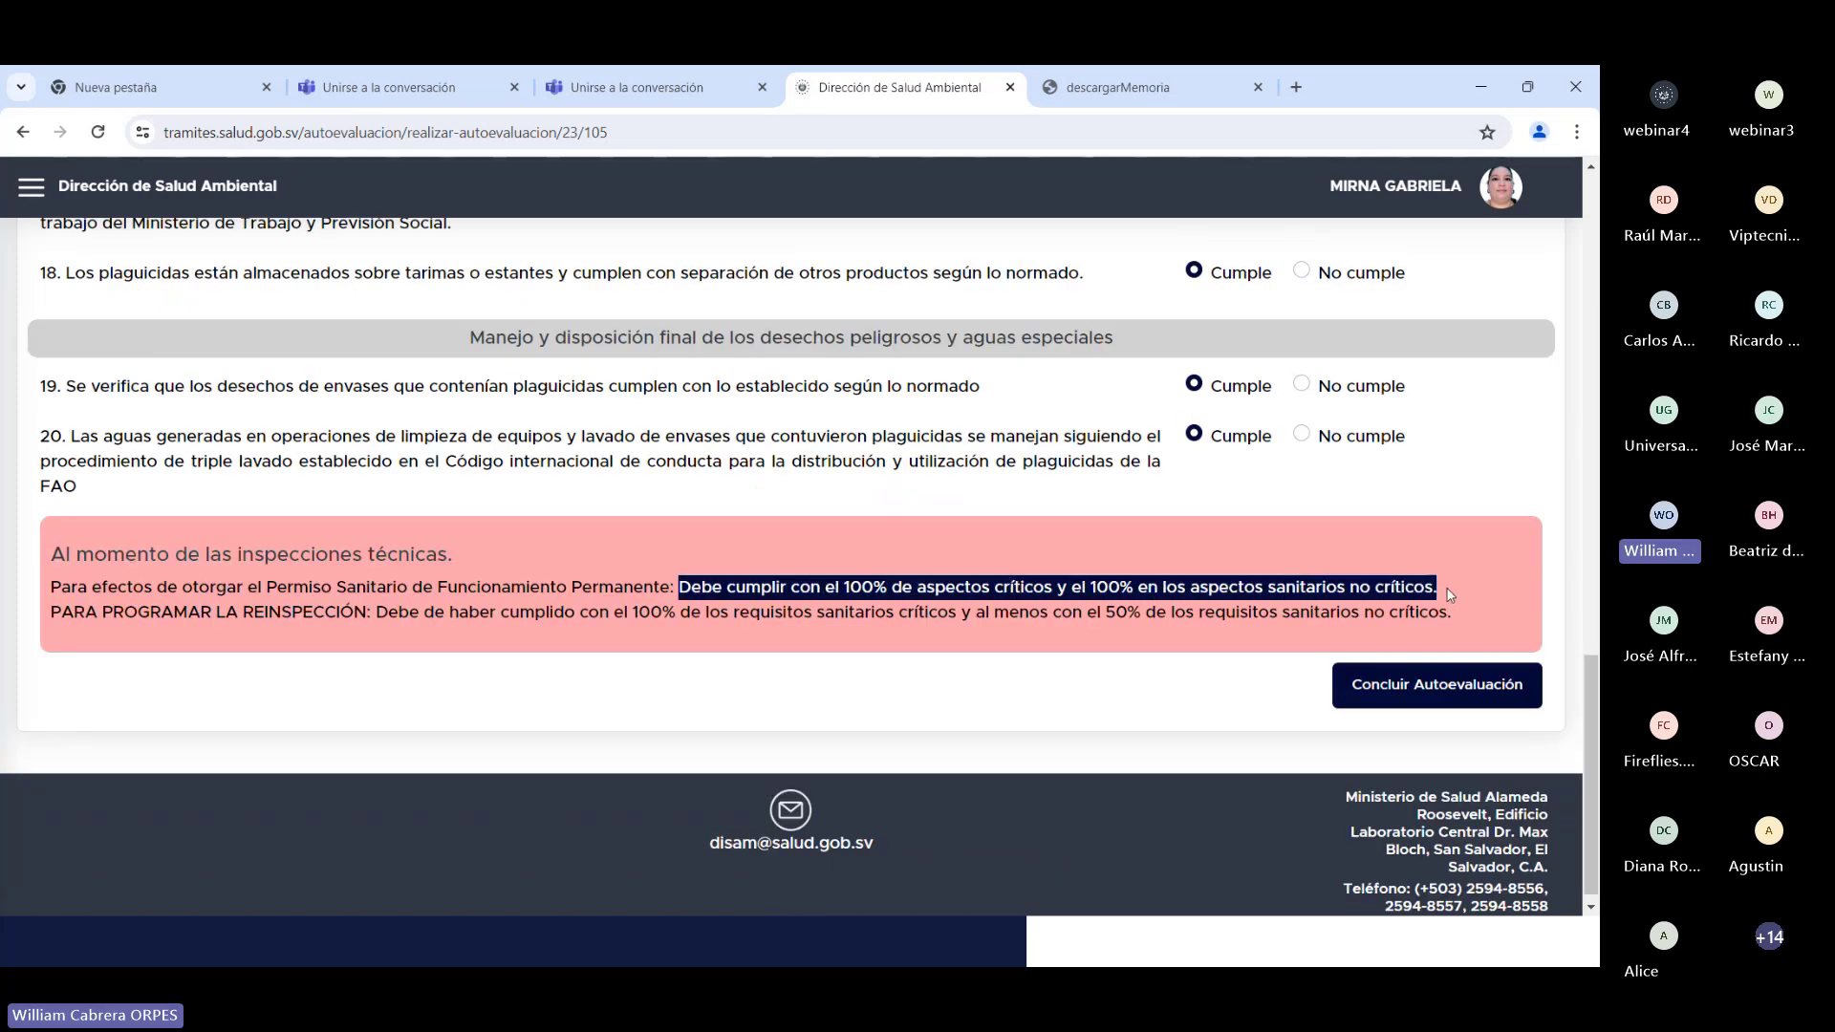
{"action": "left_click", "coordinate": [477, 658]}
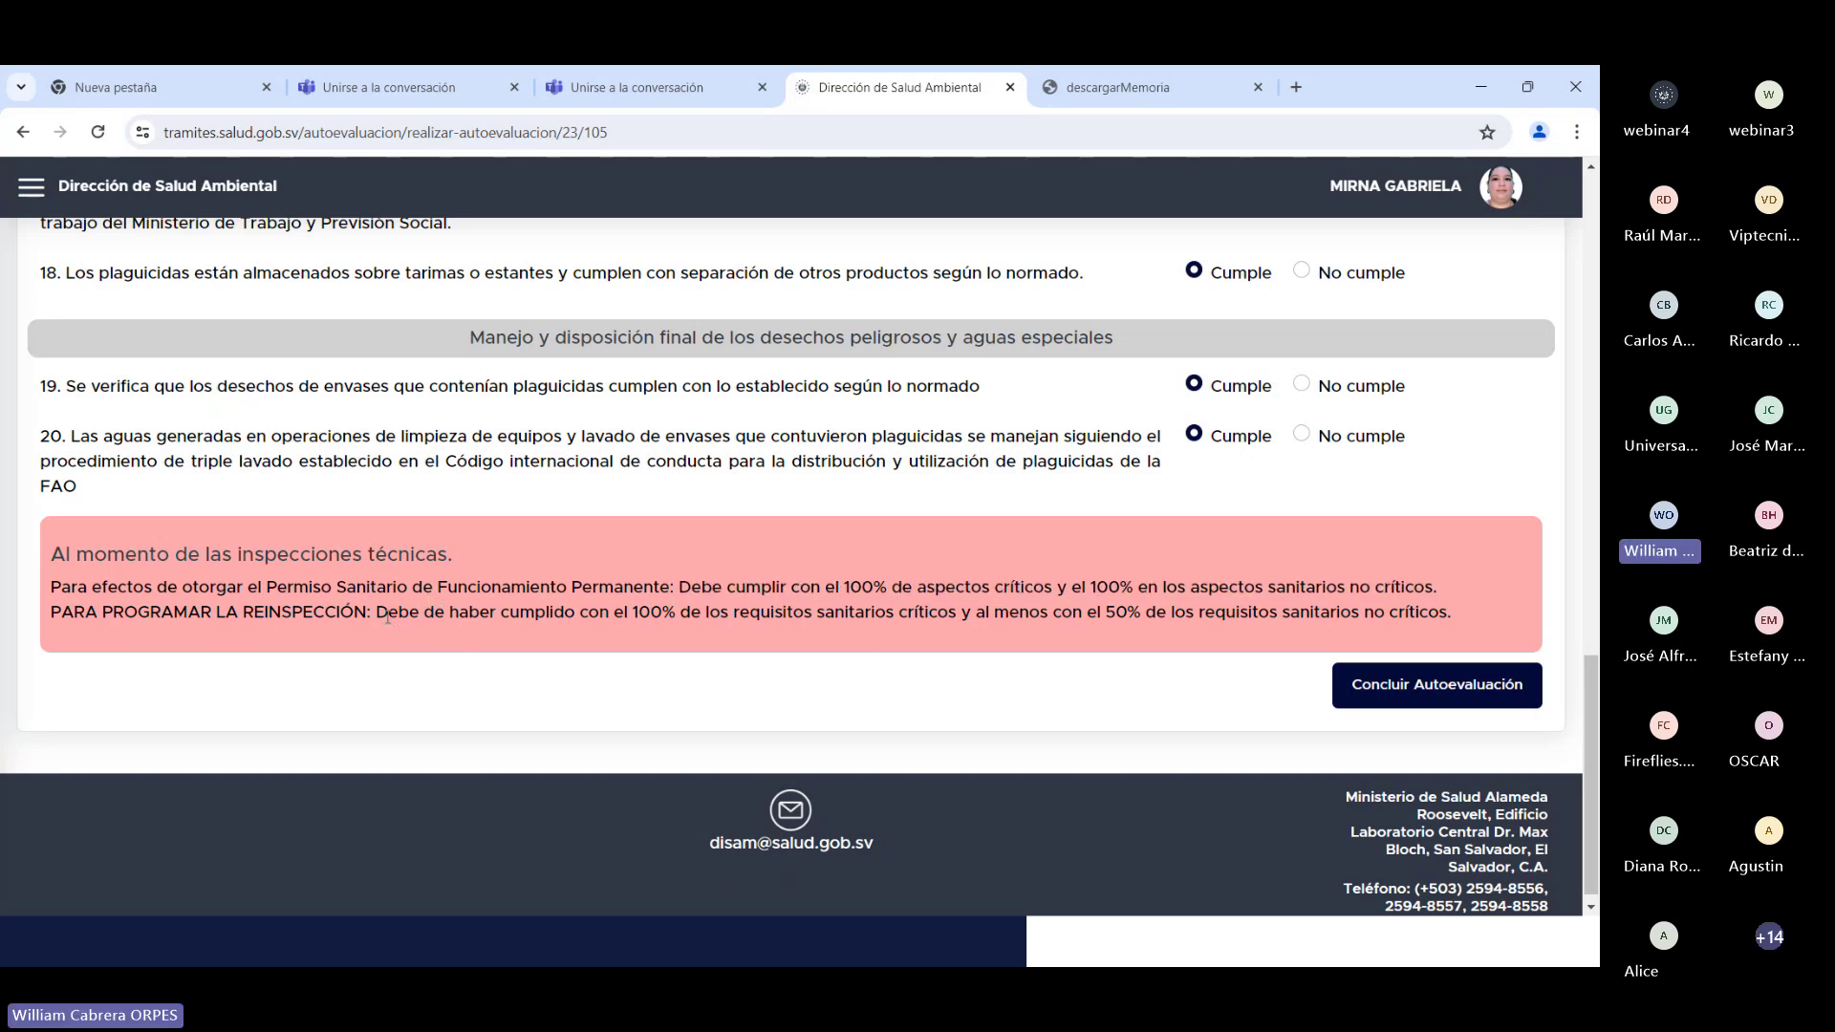
{"action": "left_click_drag", "start_coordinate": [387, 617], "coordinate": [1140, 627]}
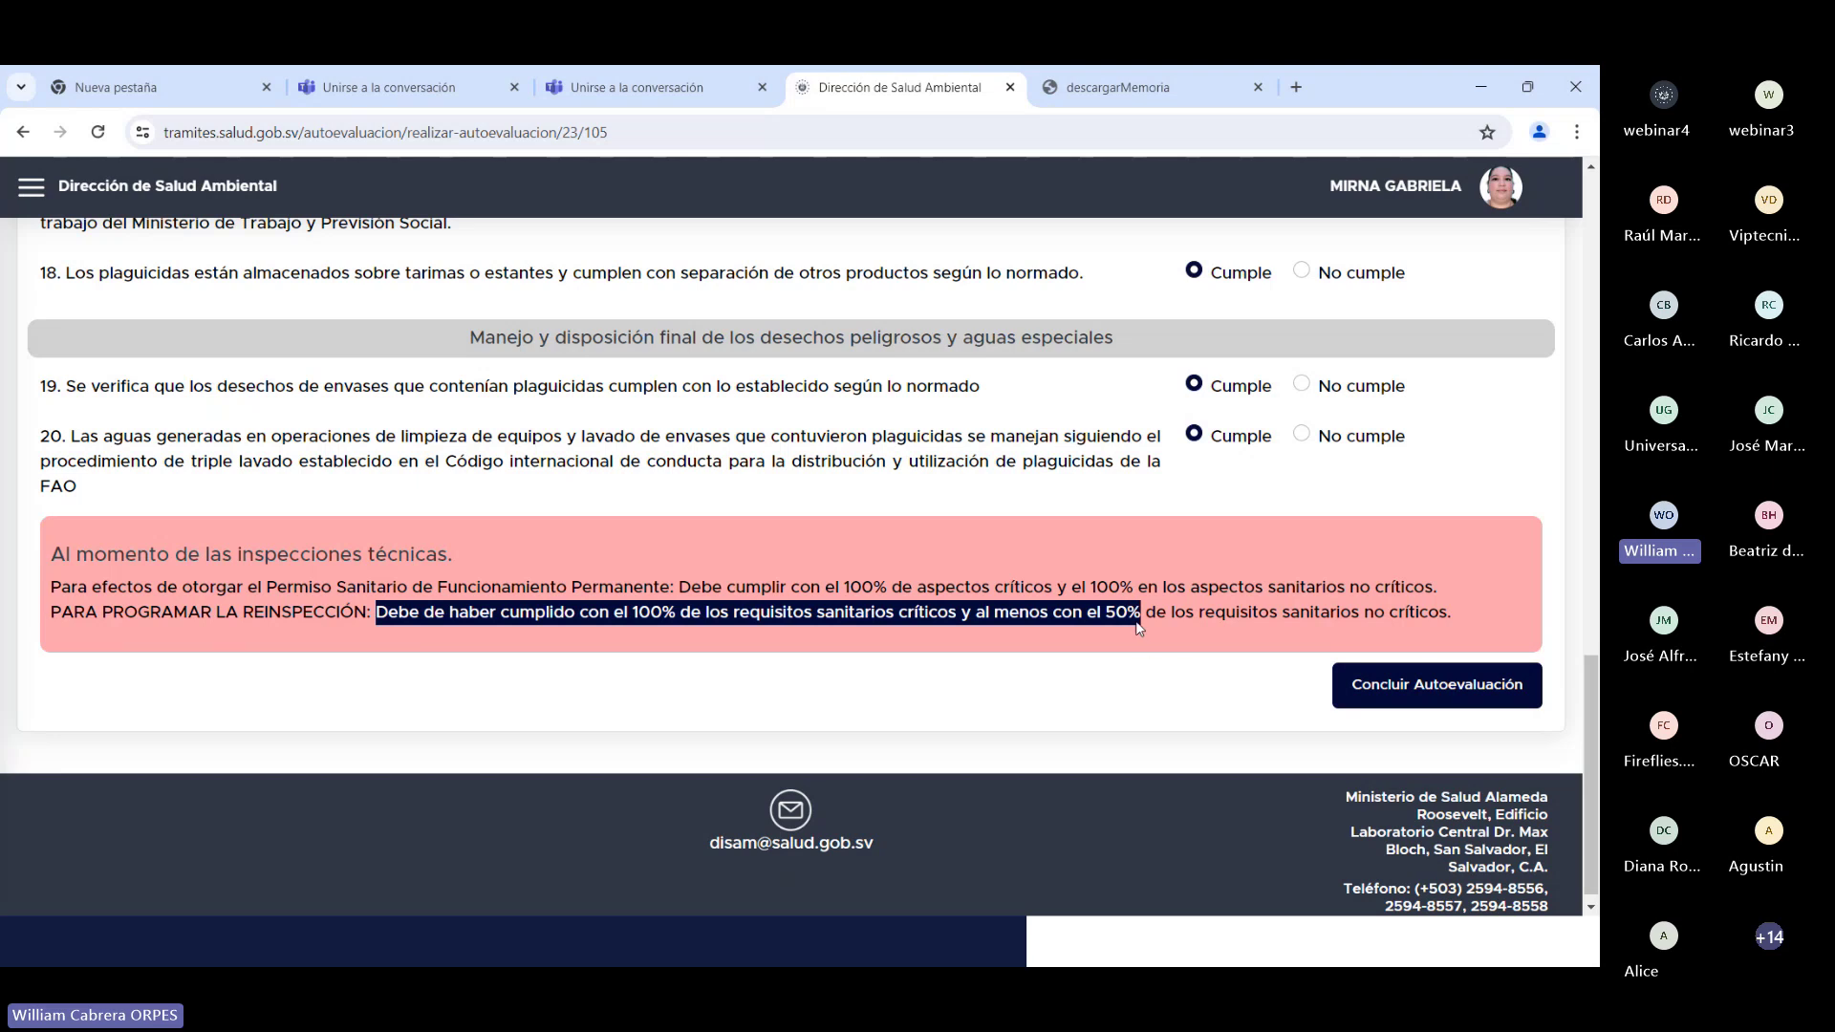
{"action": "left_click", "coordinate": [1271, 657]}
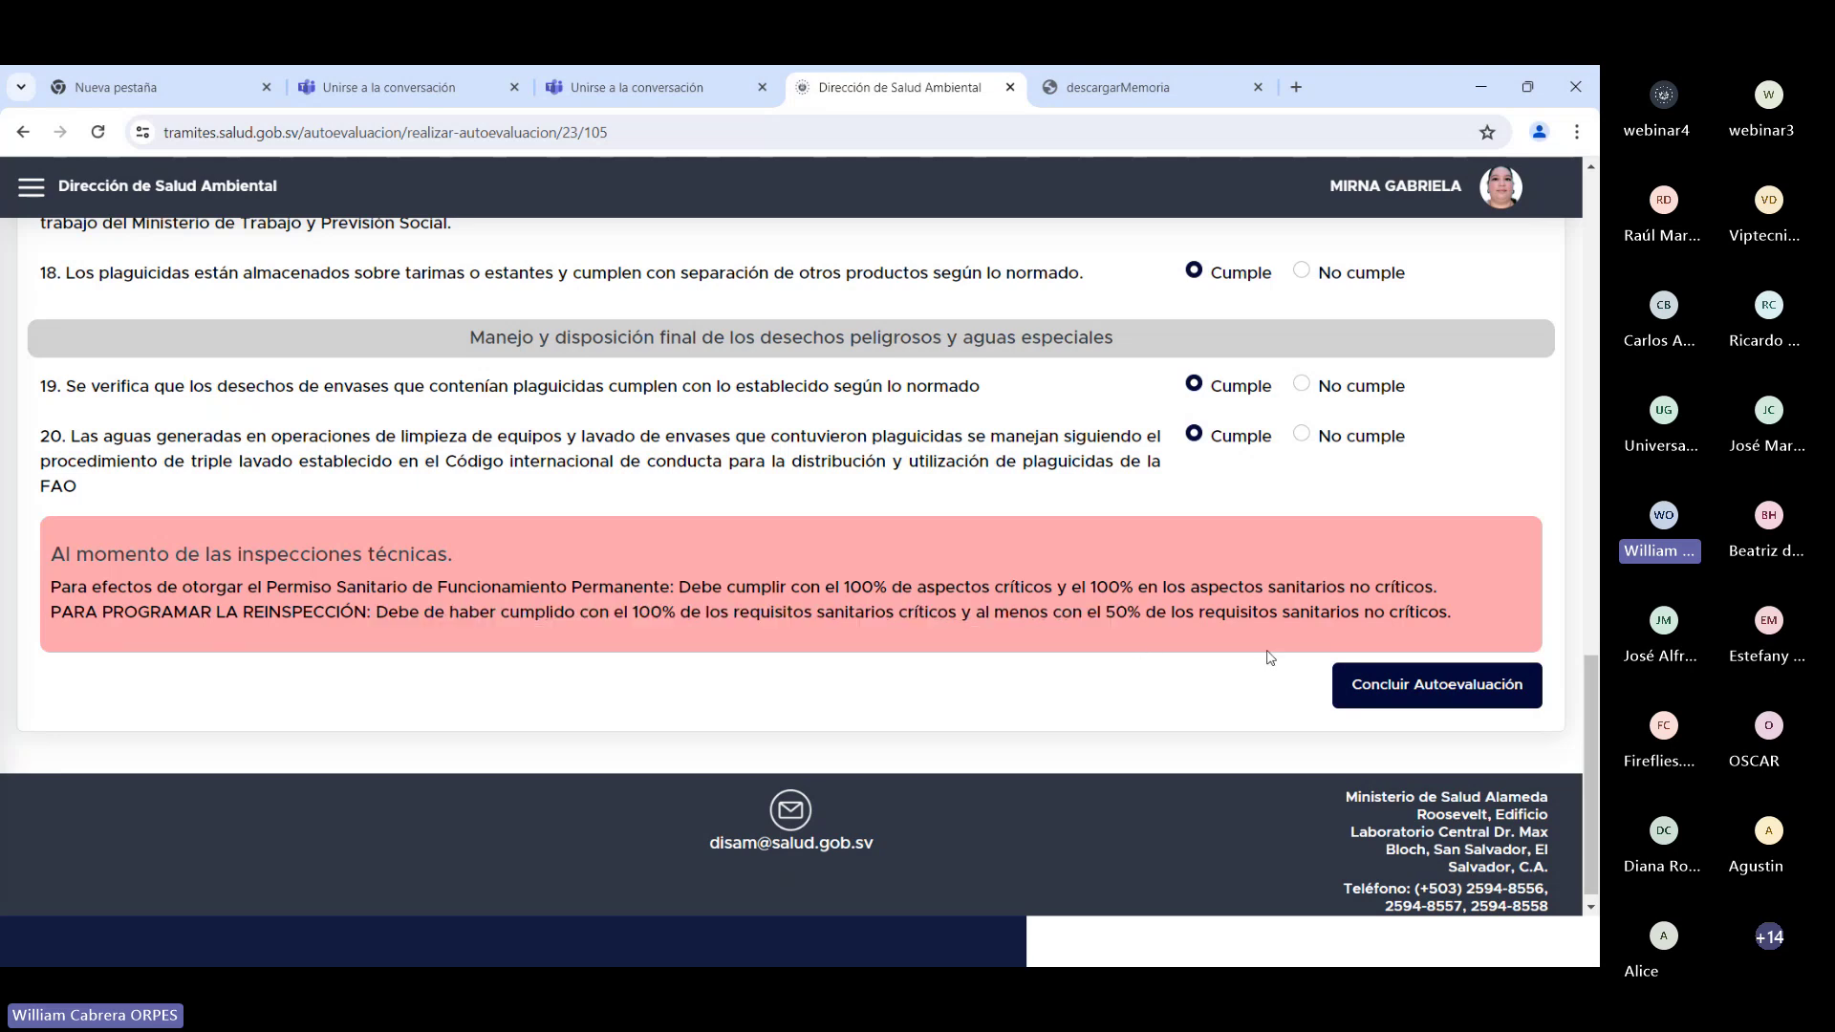
Step: Conclude and close the self-evaluation, and continue to the Solicitud de Permiso de Funcionamiento form
{"action": "left_click", "coordinate": [1415, 701]}
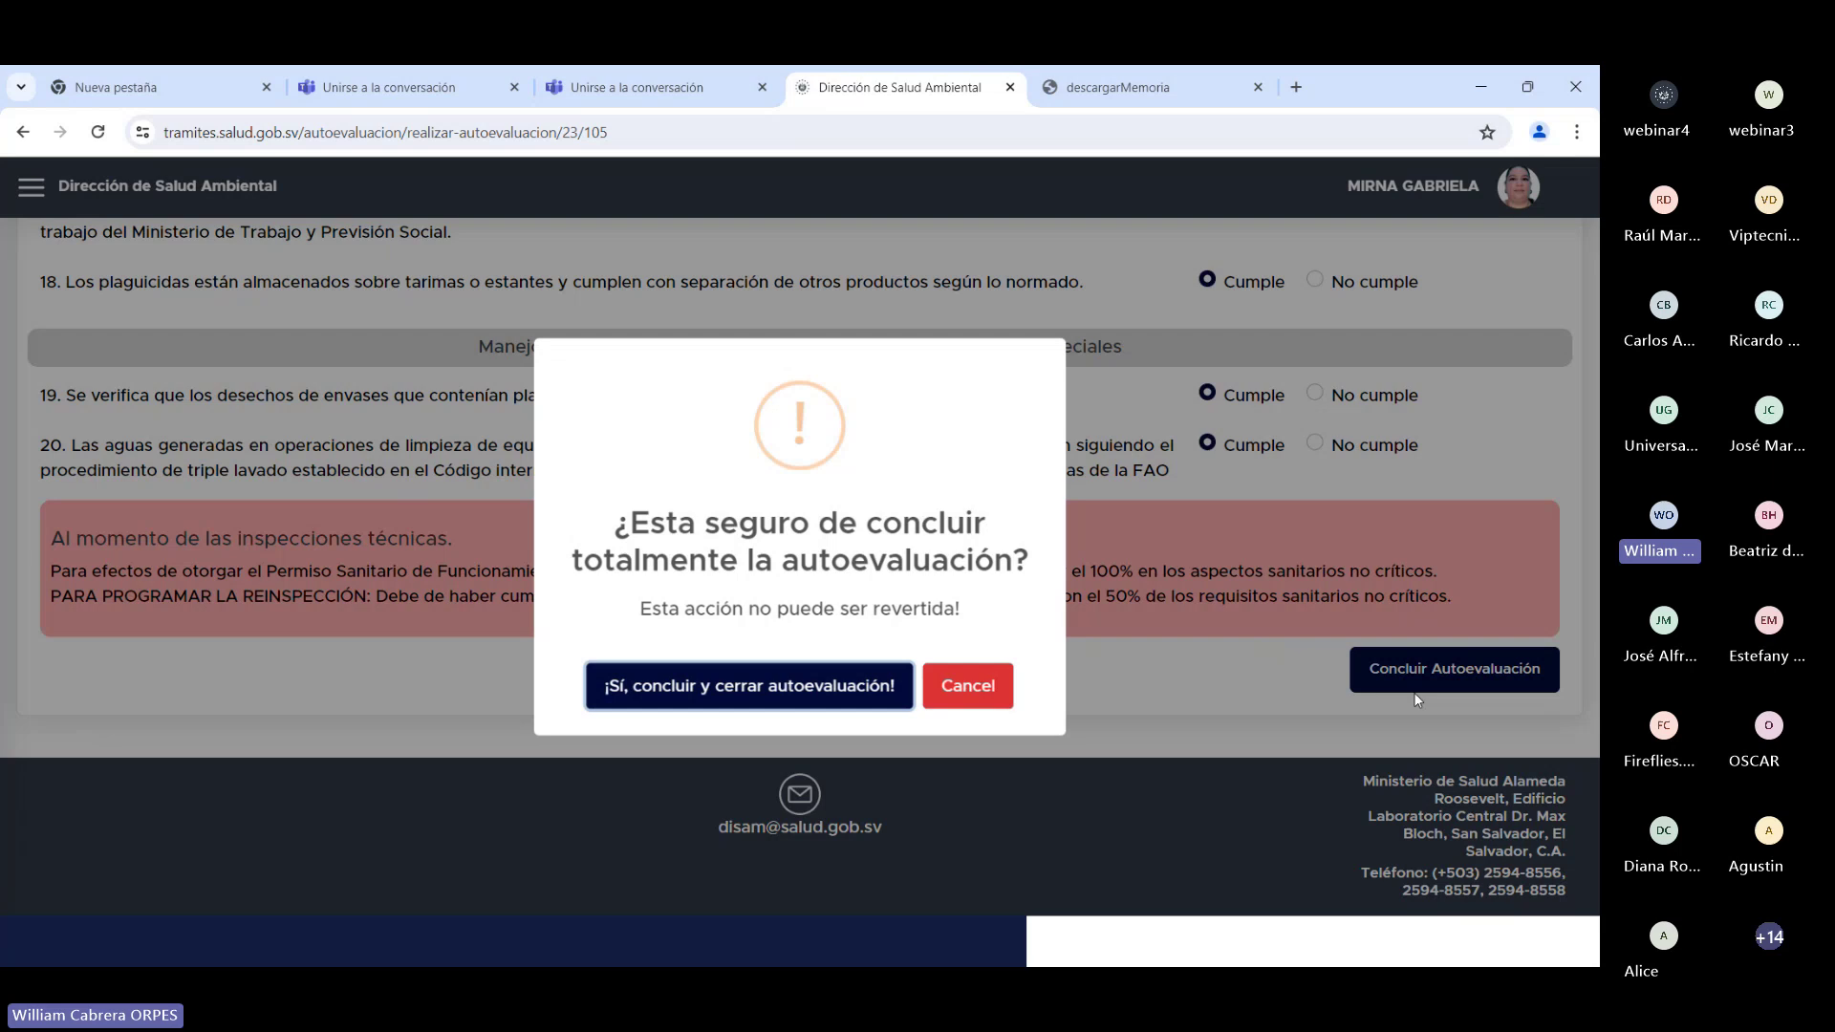
{"action": "left_click", "coordinate": [876, 690]}
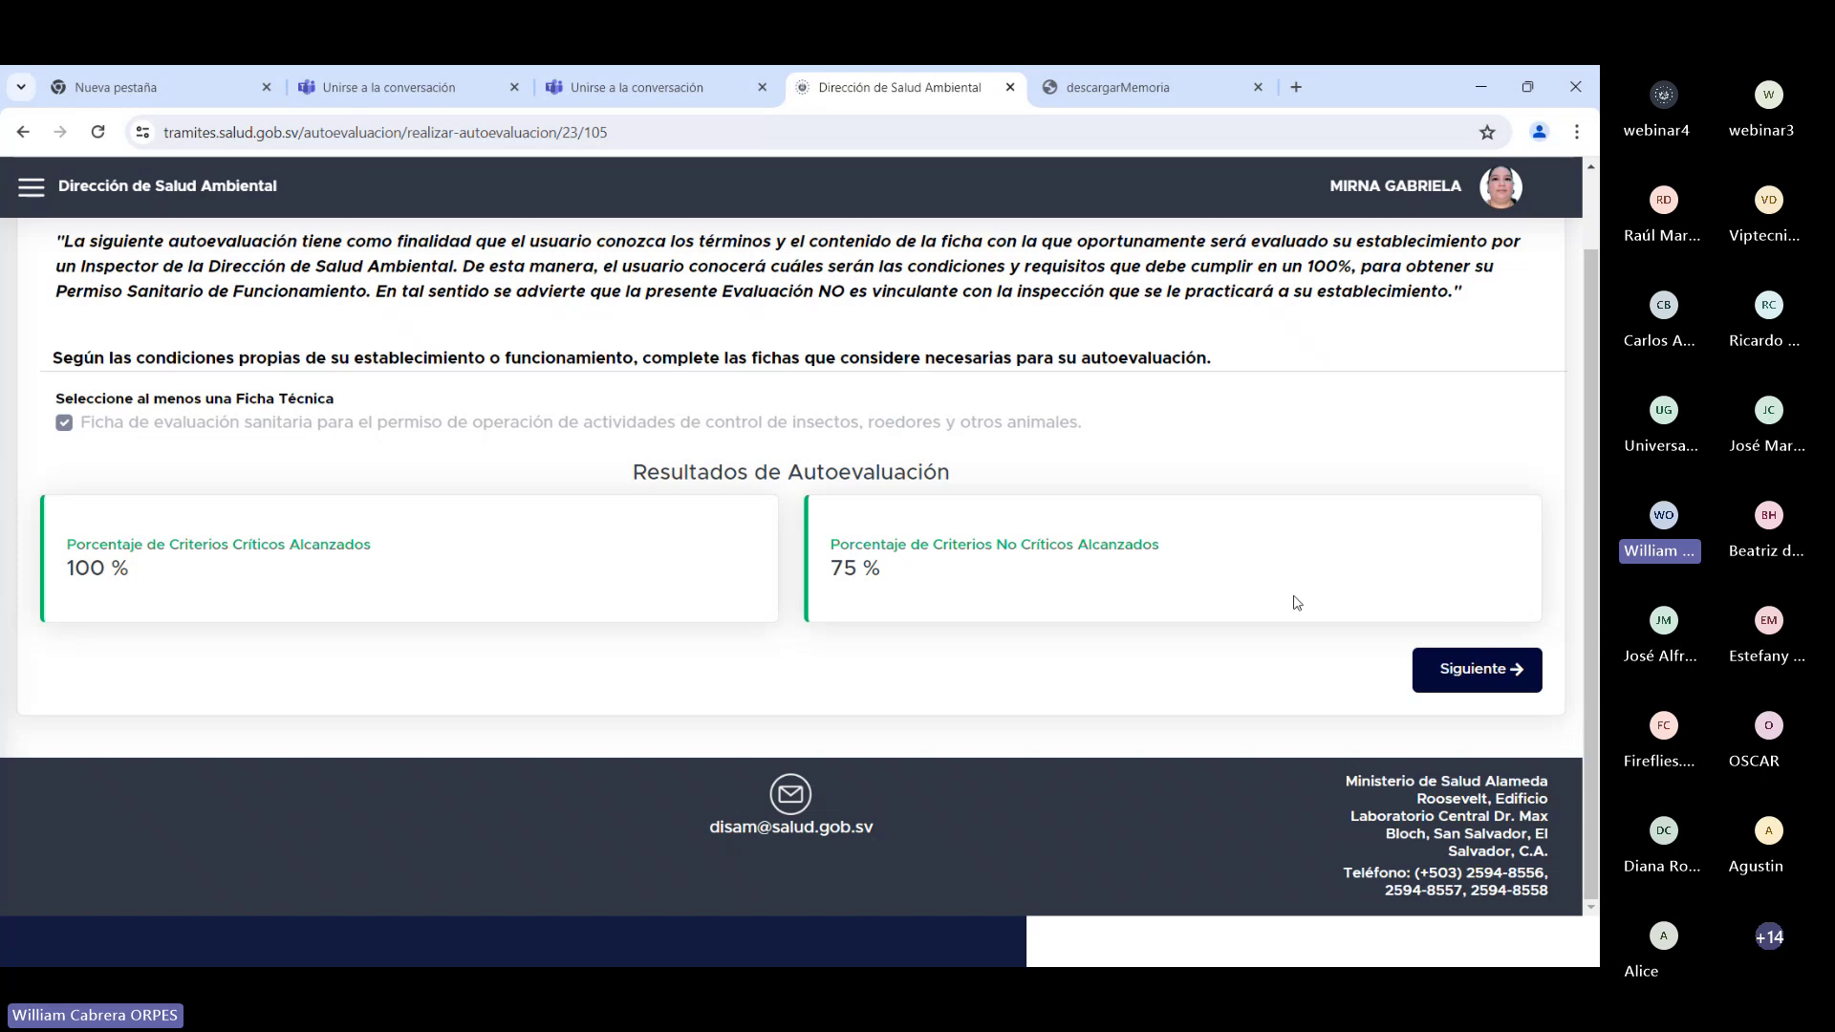
{"action": "left_click", "coordinate": [1477, 674]}
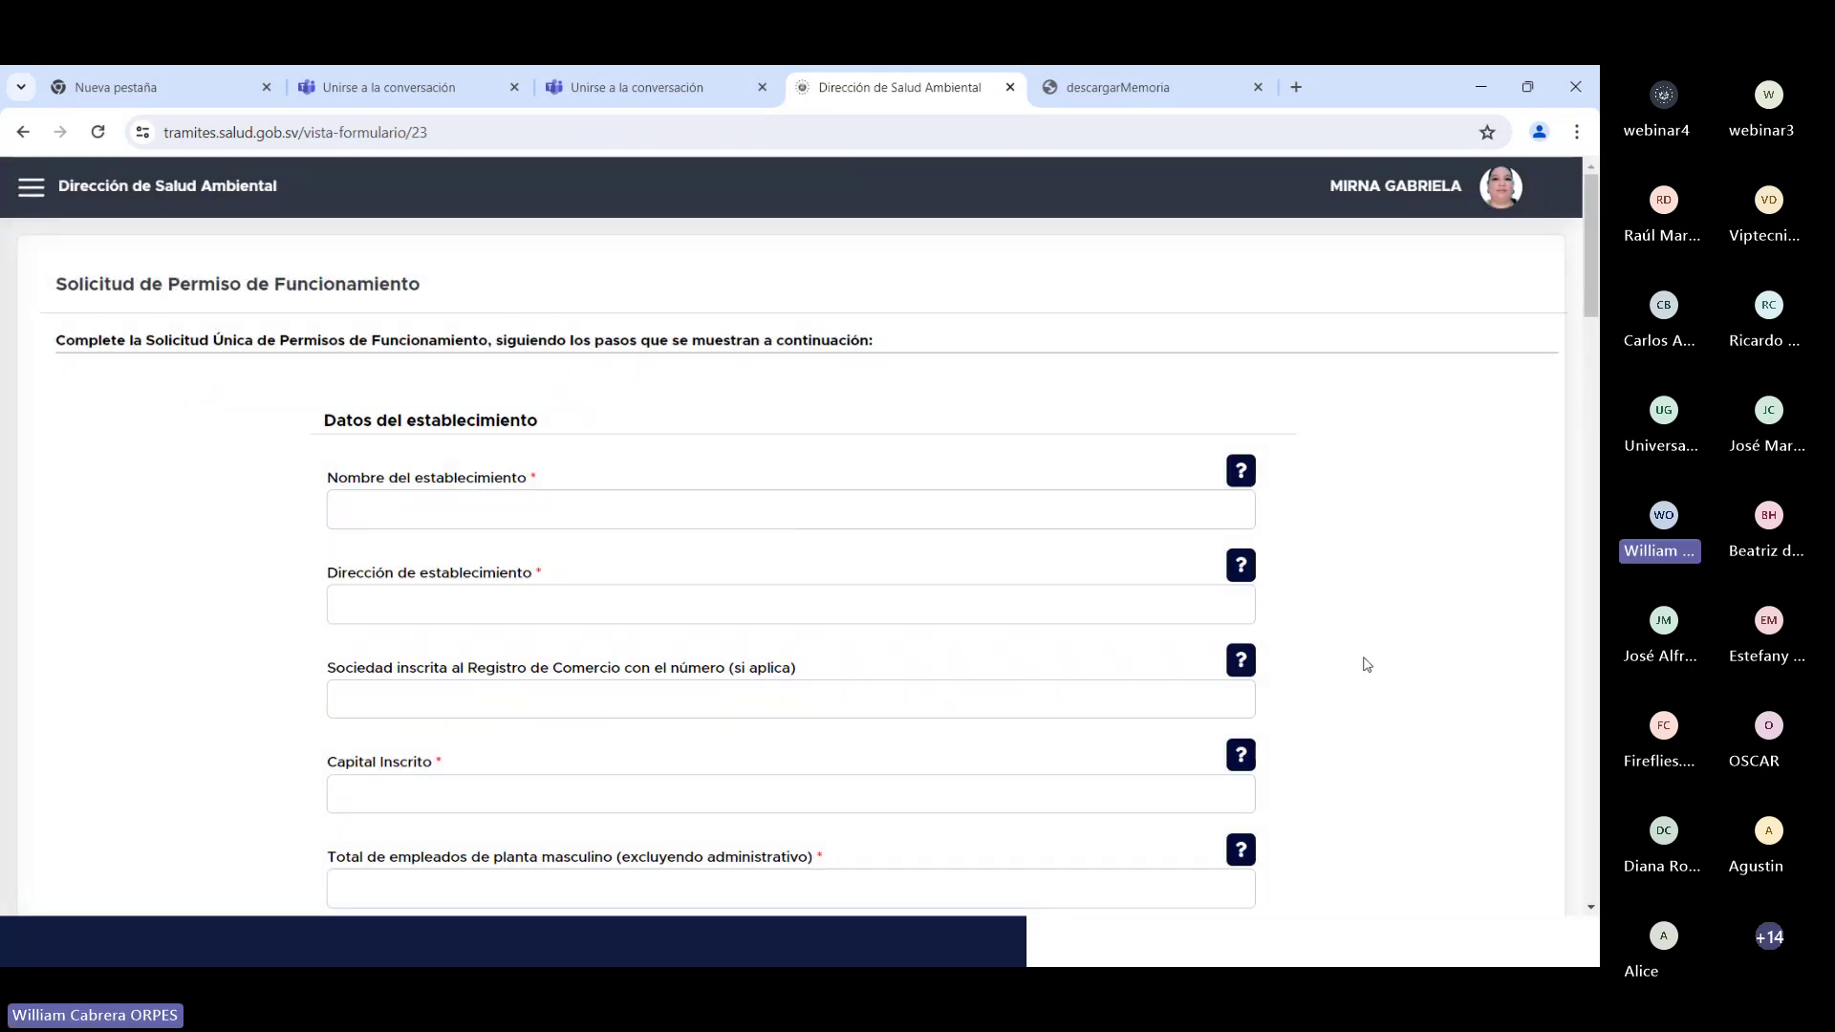
Step: Set the Tipo de establecimiento to Empresa controladora de plagas in the establishment data
{"action": "scroll", "coordinate": [1367, 665], "scroll_direction": "down", "scroll_amount": 1}
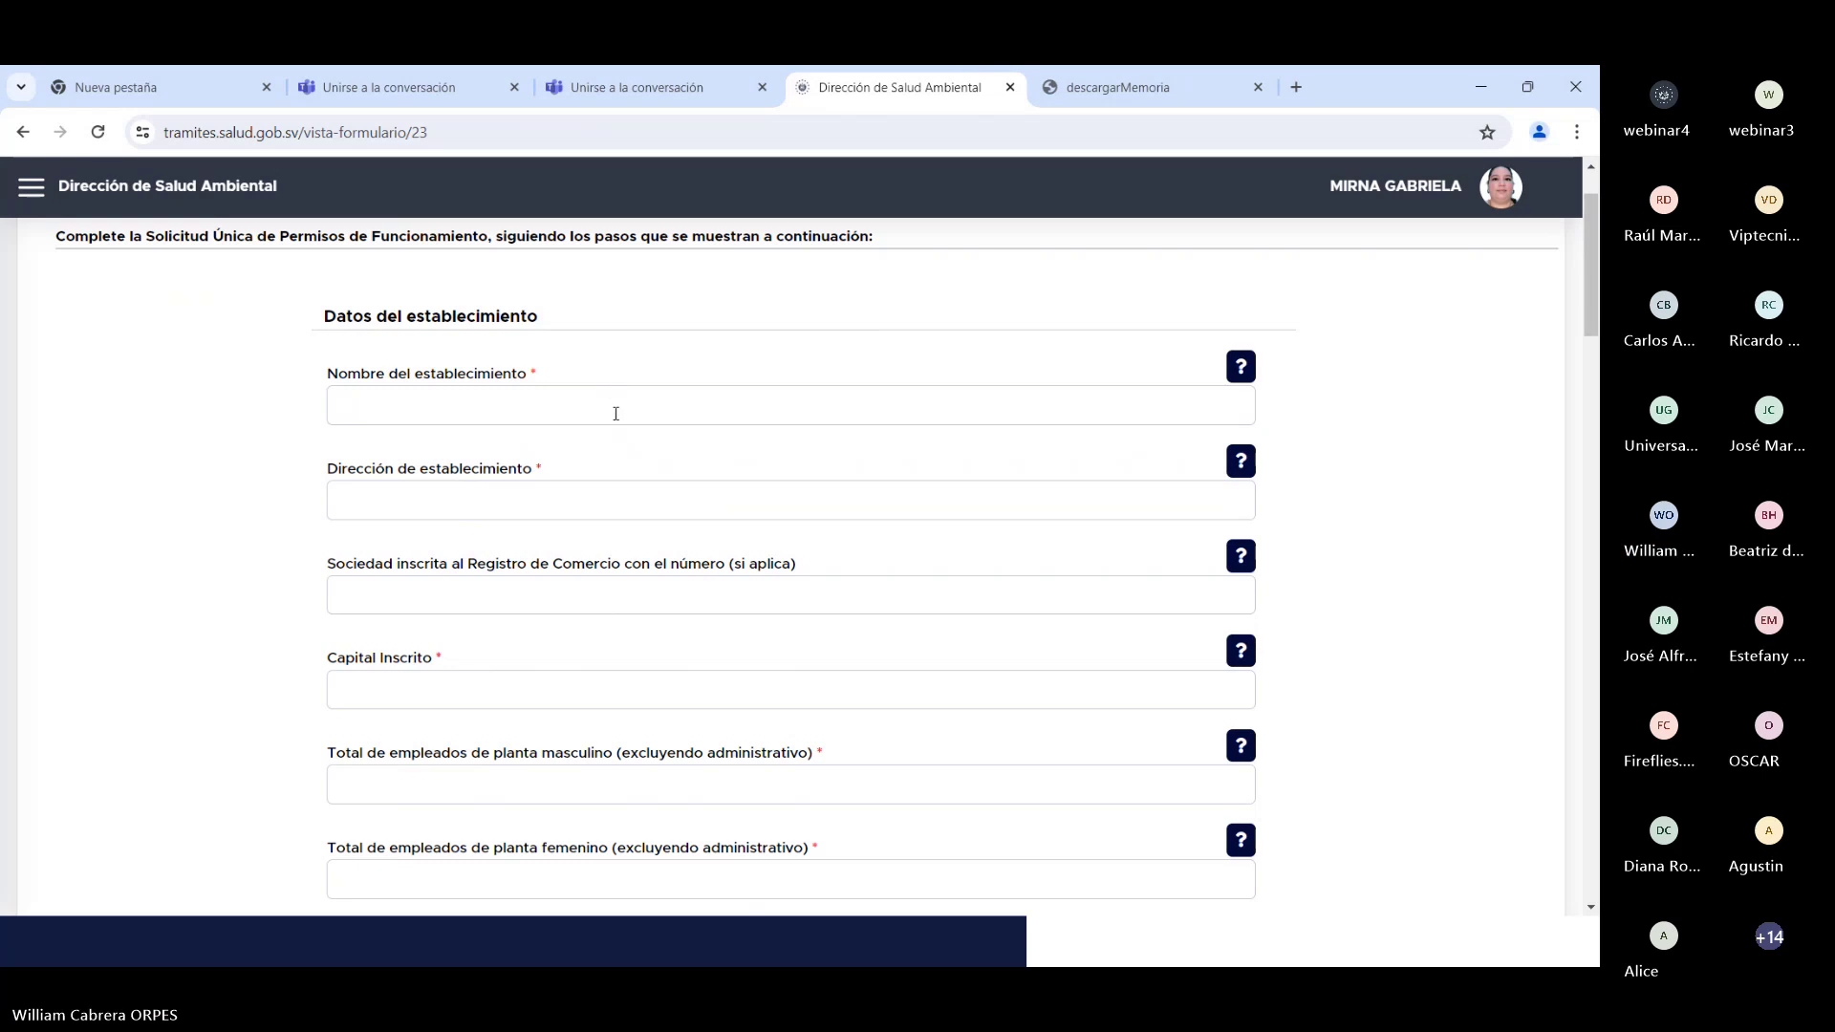
{"action": "left_click", "coordinate": [615, 413]}
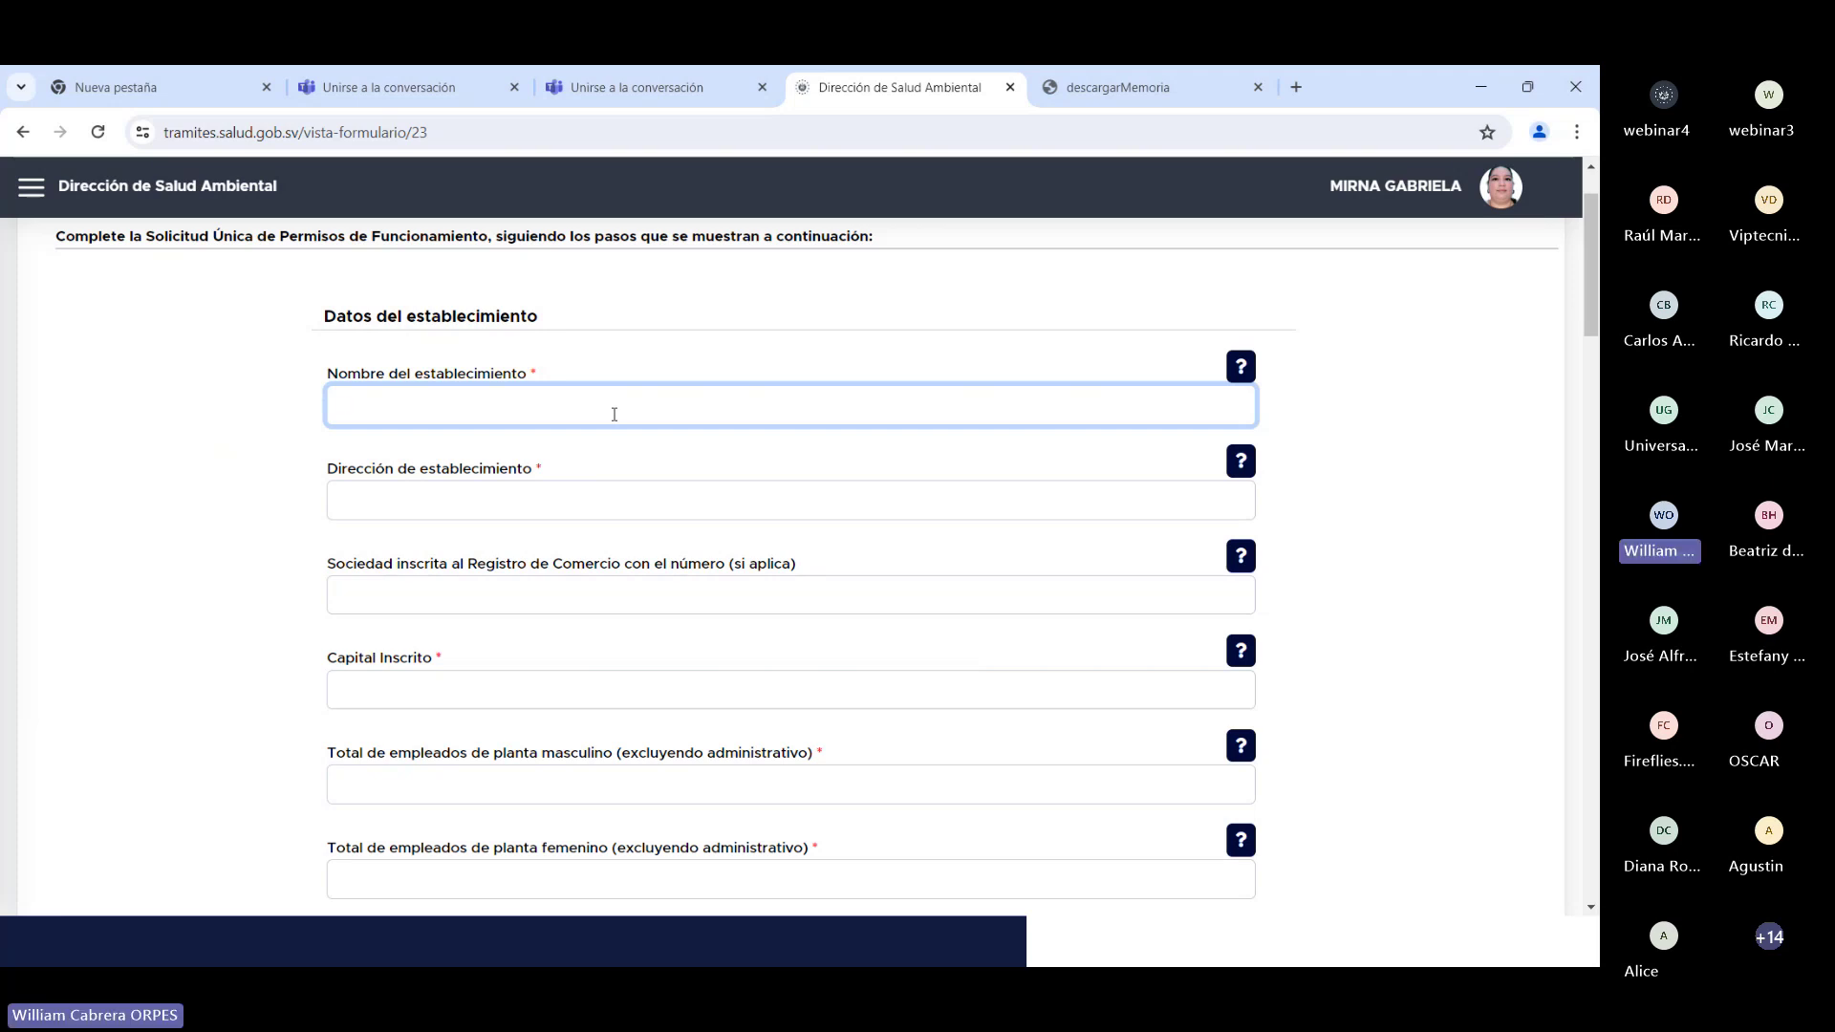
{"action": "scroll", "coordinate": [614, 414], "scroll_direction": "down", "scroll_amount": 2}
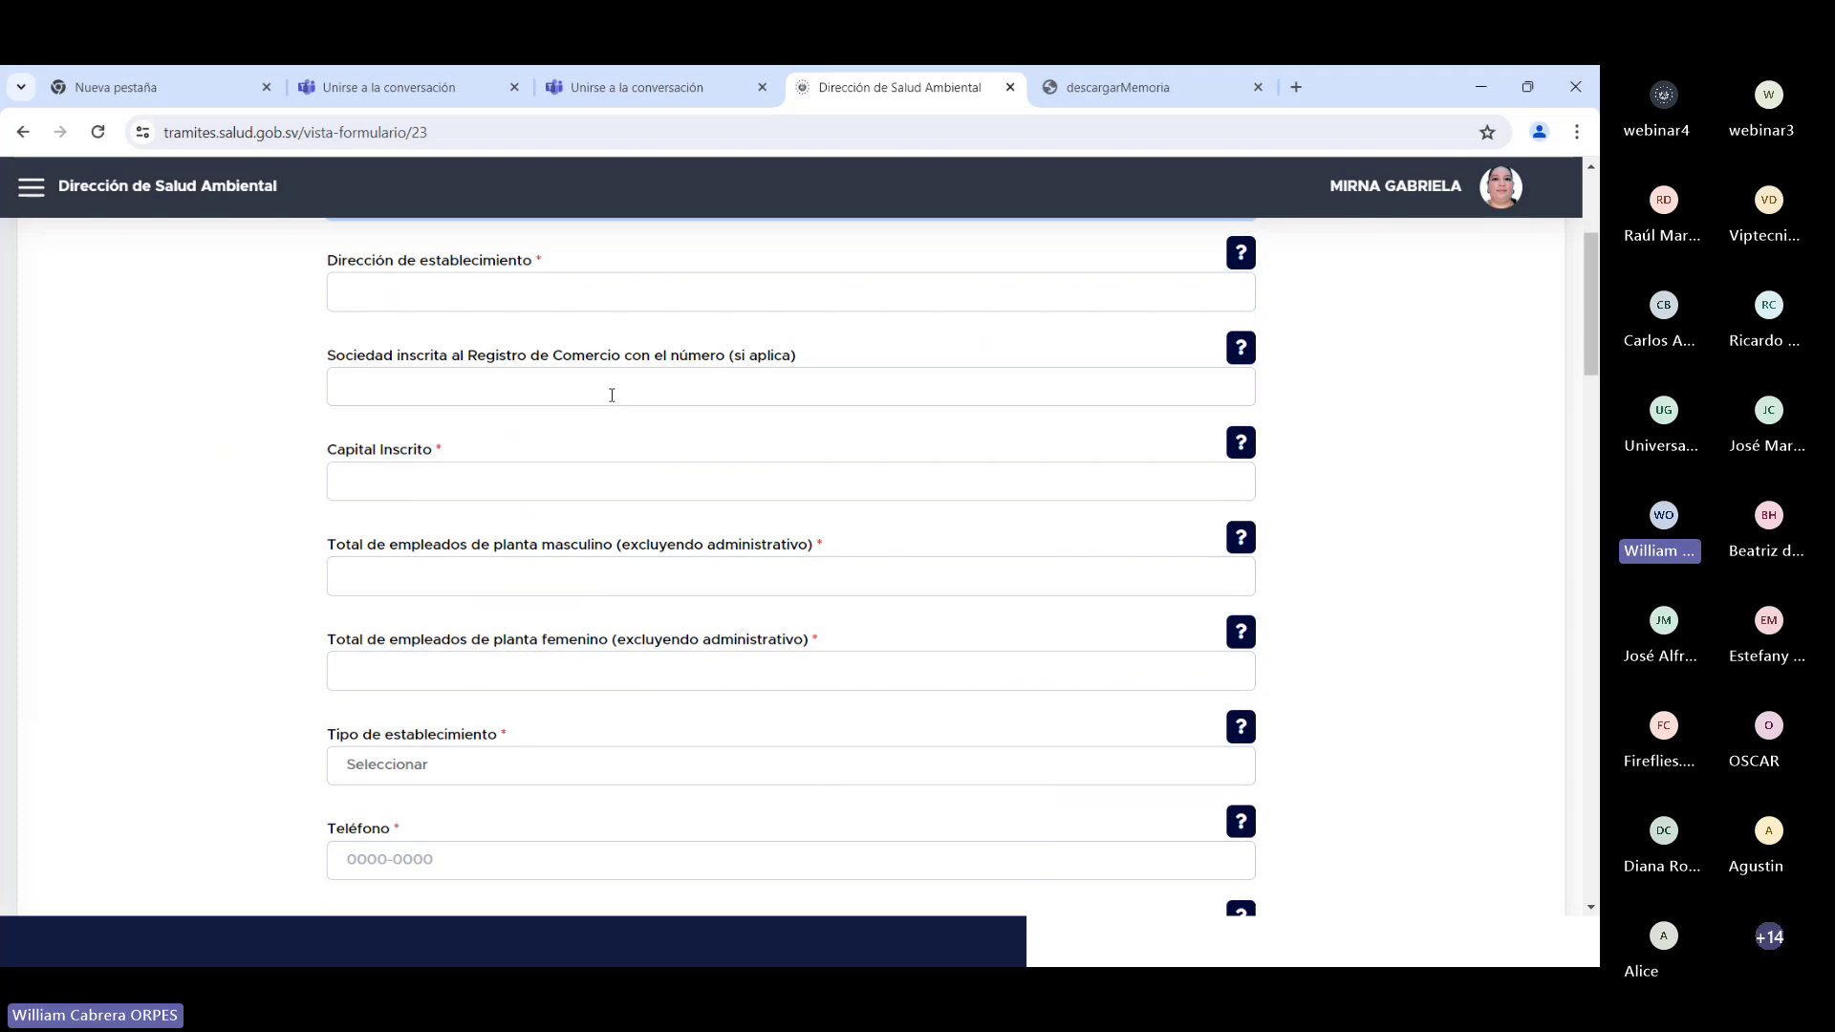
{"action": "scroll", "coordinate": [611, 395], "scroll_direction": "down", "scroll_amount": 4}
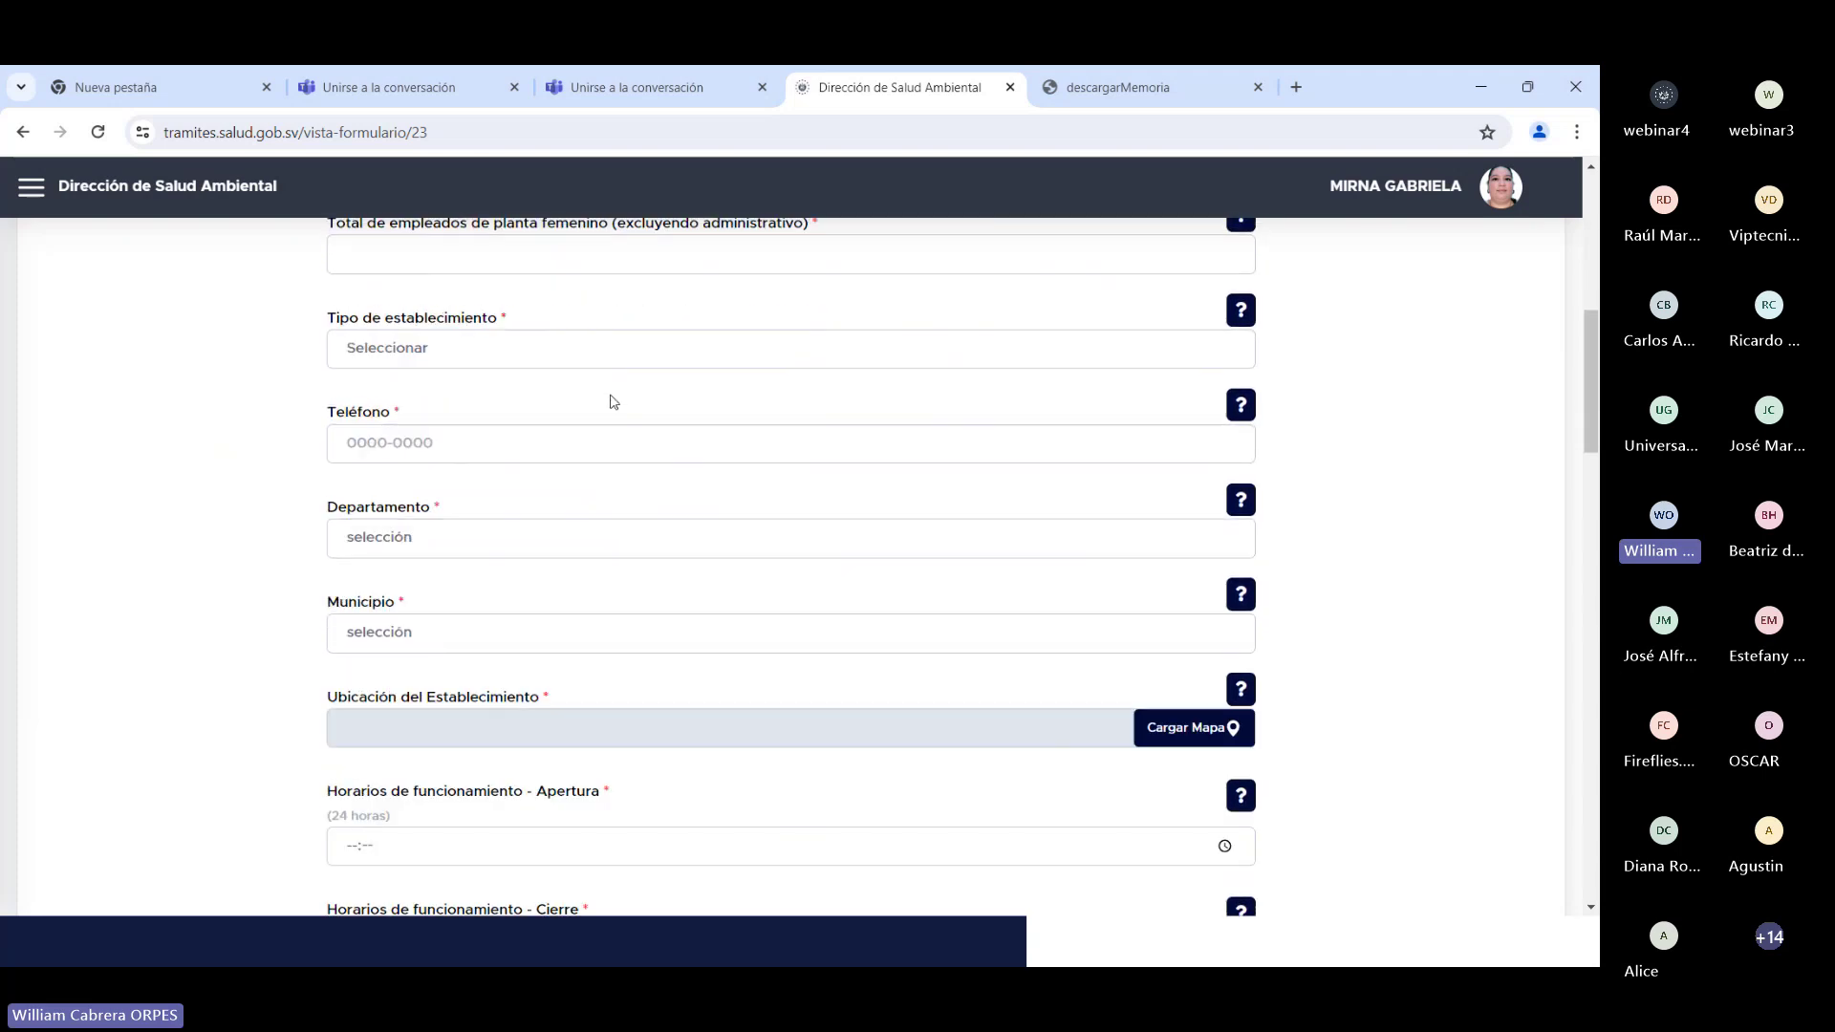
{"action": "left_click", "coordinate": [463, 358]}
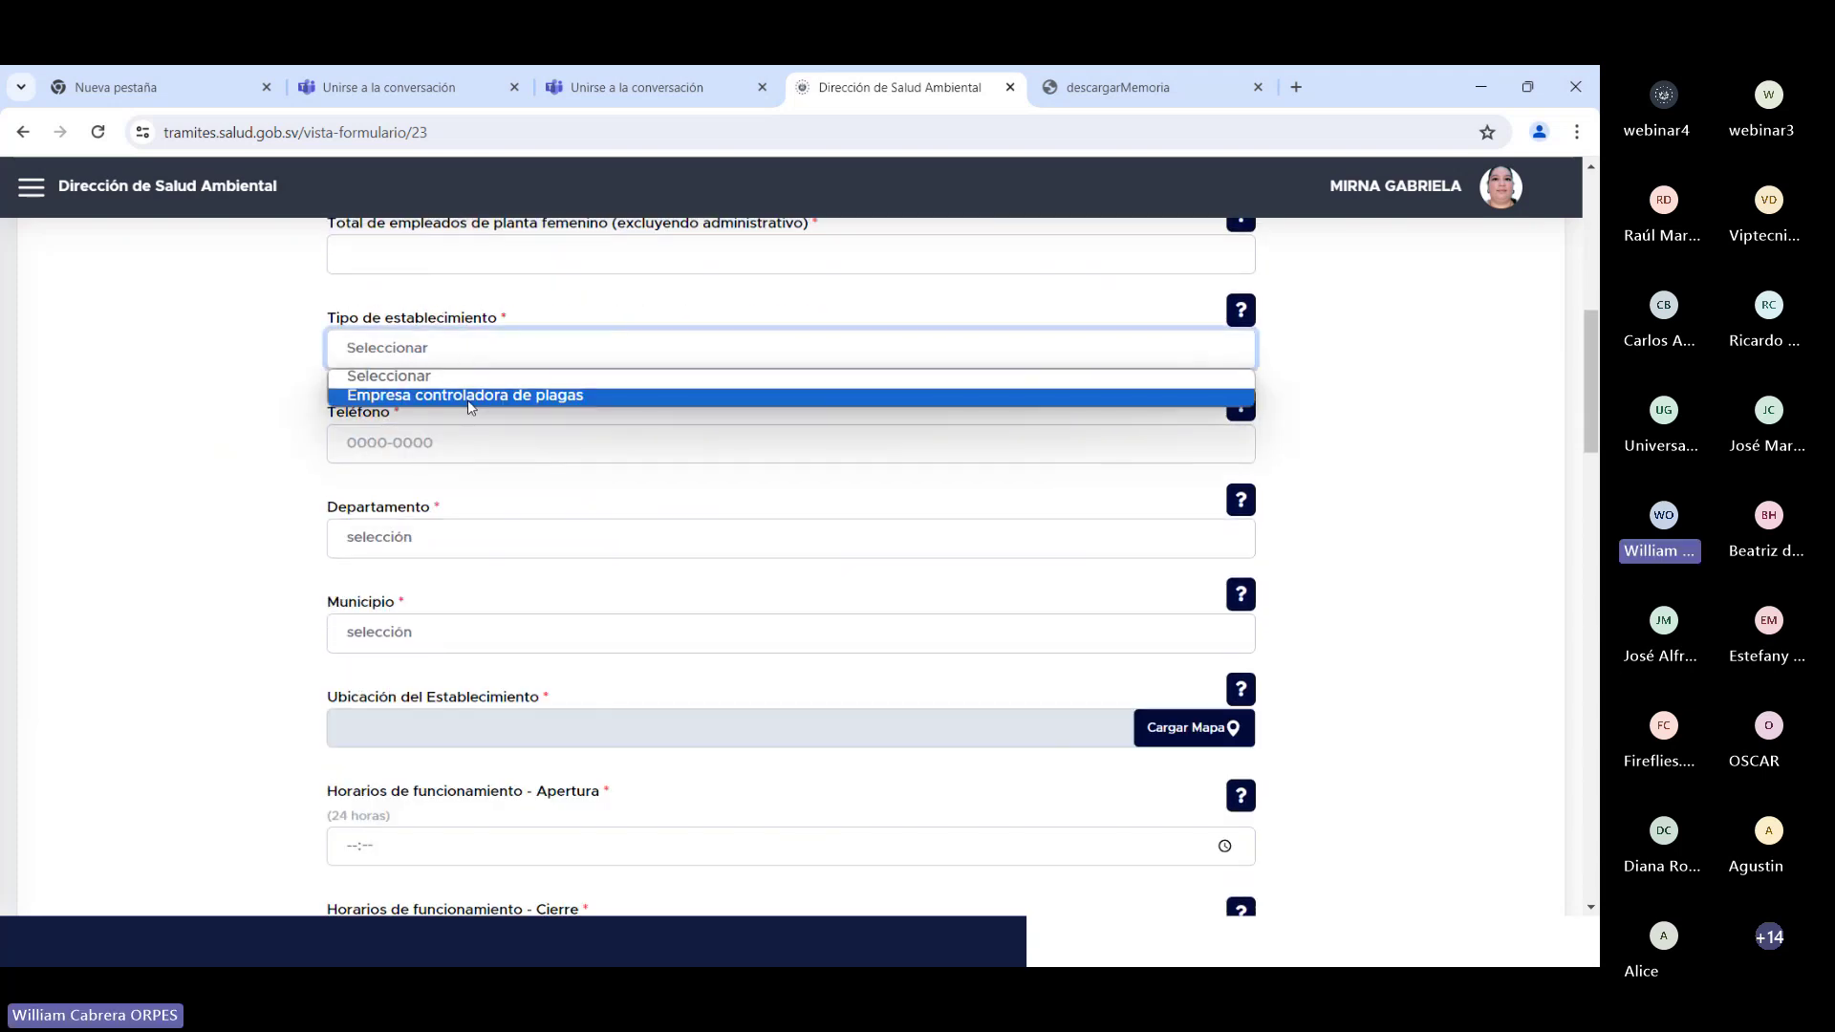
{"action": "left_click", "coordinate": [468, 396]}
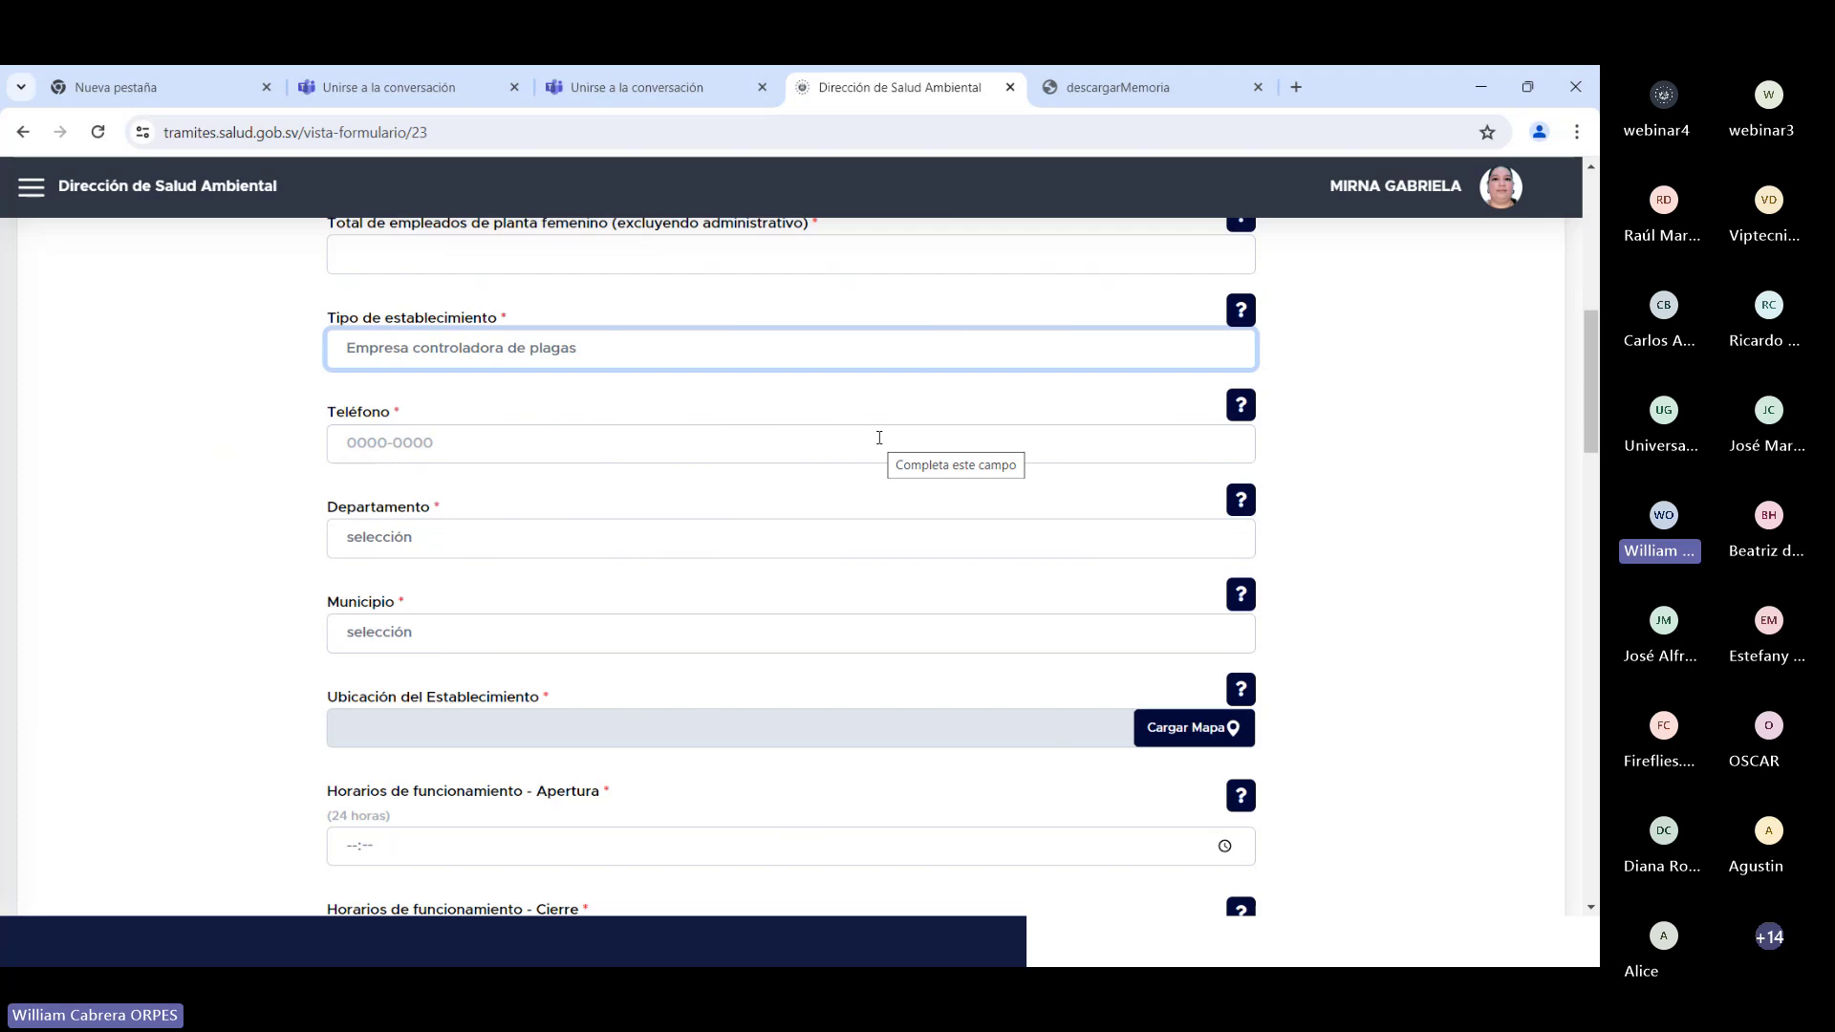
Step: Set the establishment's Departamento to San Salvador and its Municipio to Rosario de Mora
{"action": "left_click", "coordinate": [833, 448]}
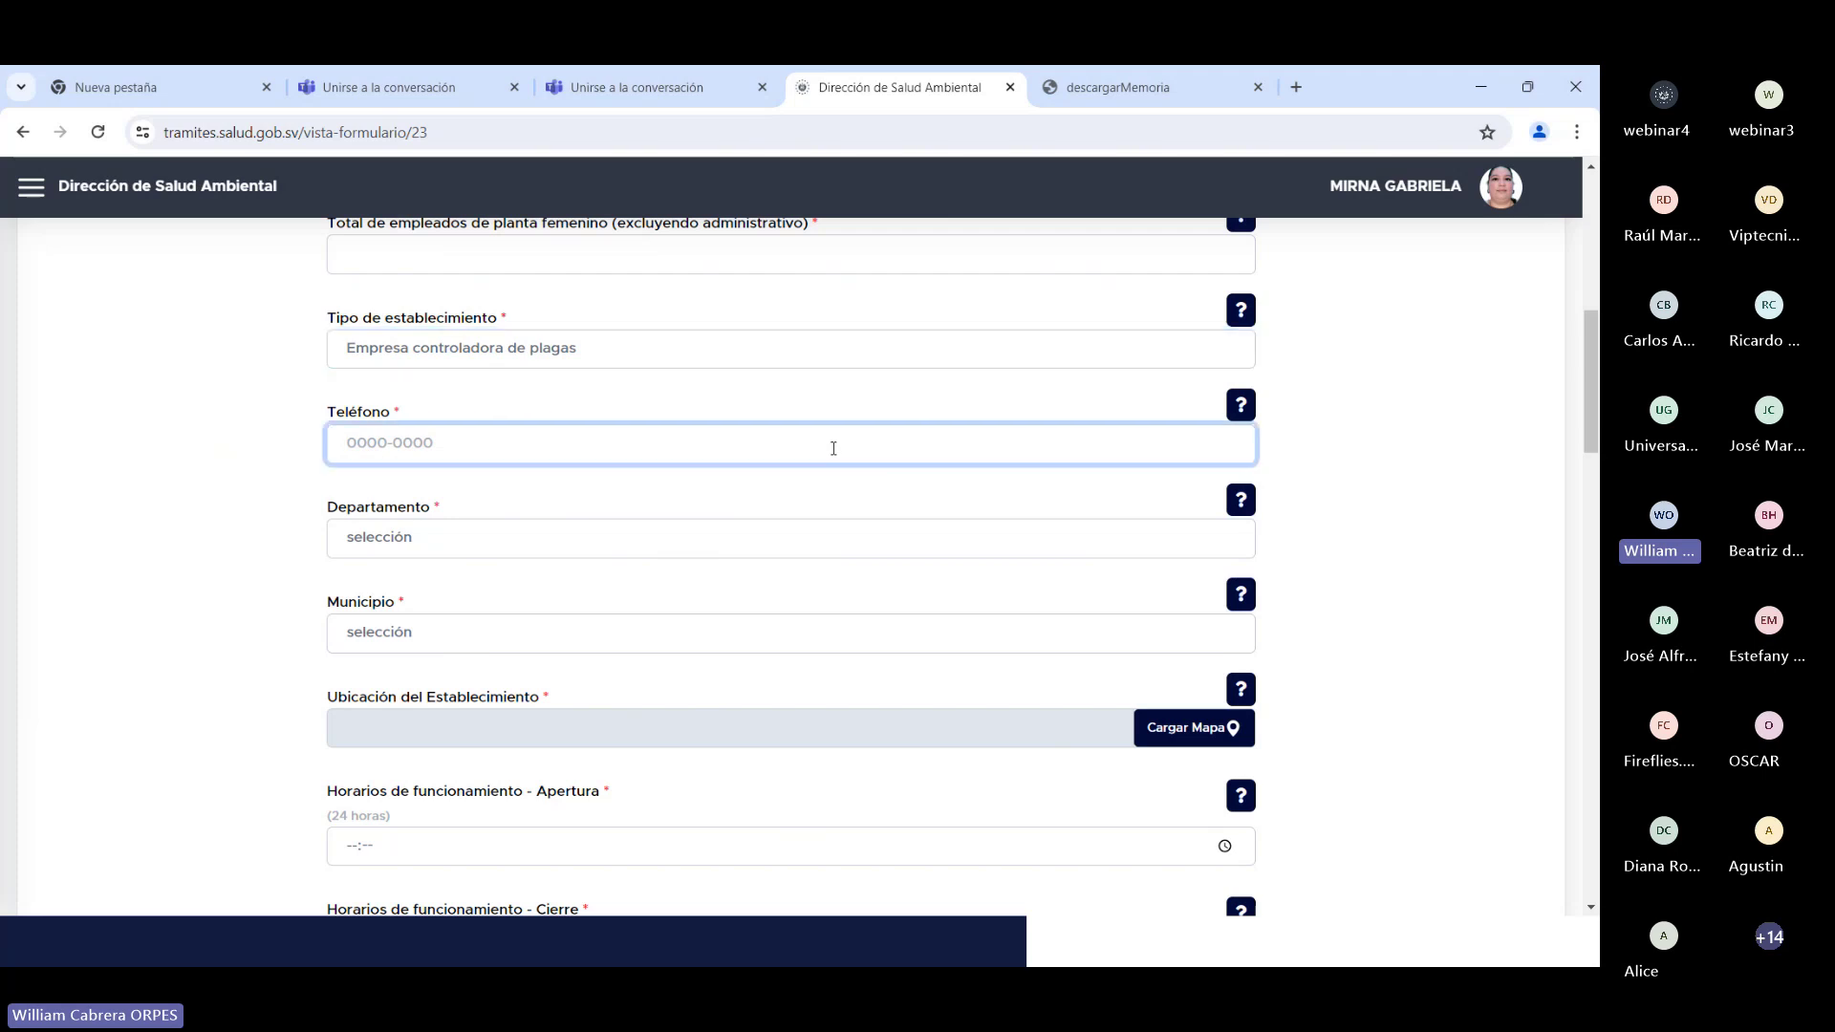
{"action": "scroll", "coordinate": [913, 507], "scroll_direction": "down", "scroll_amount": 1}
{"action": "left_click", "coordinate": [670, 435]}
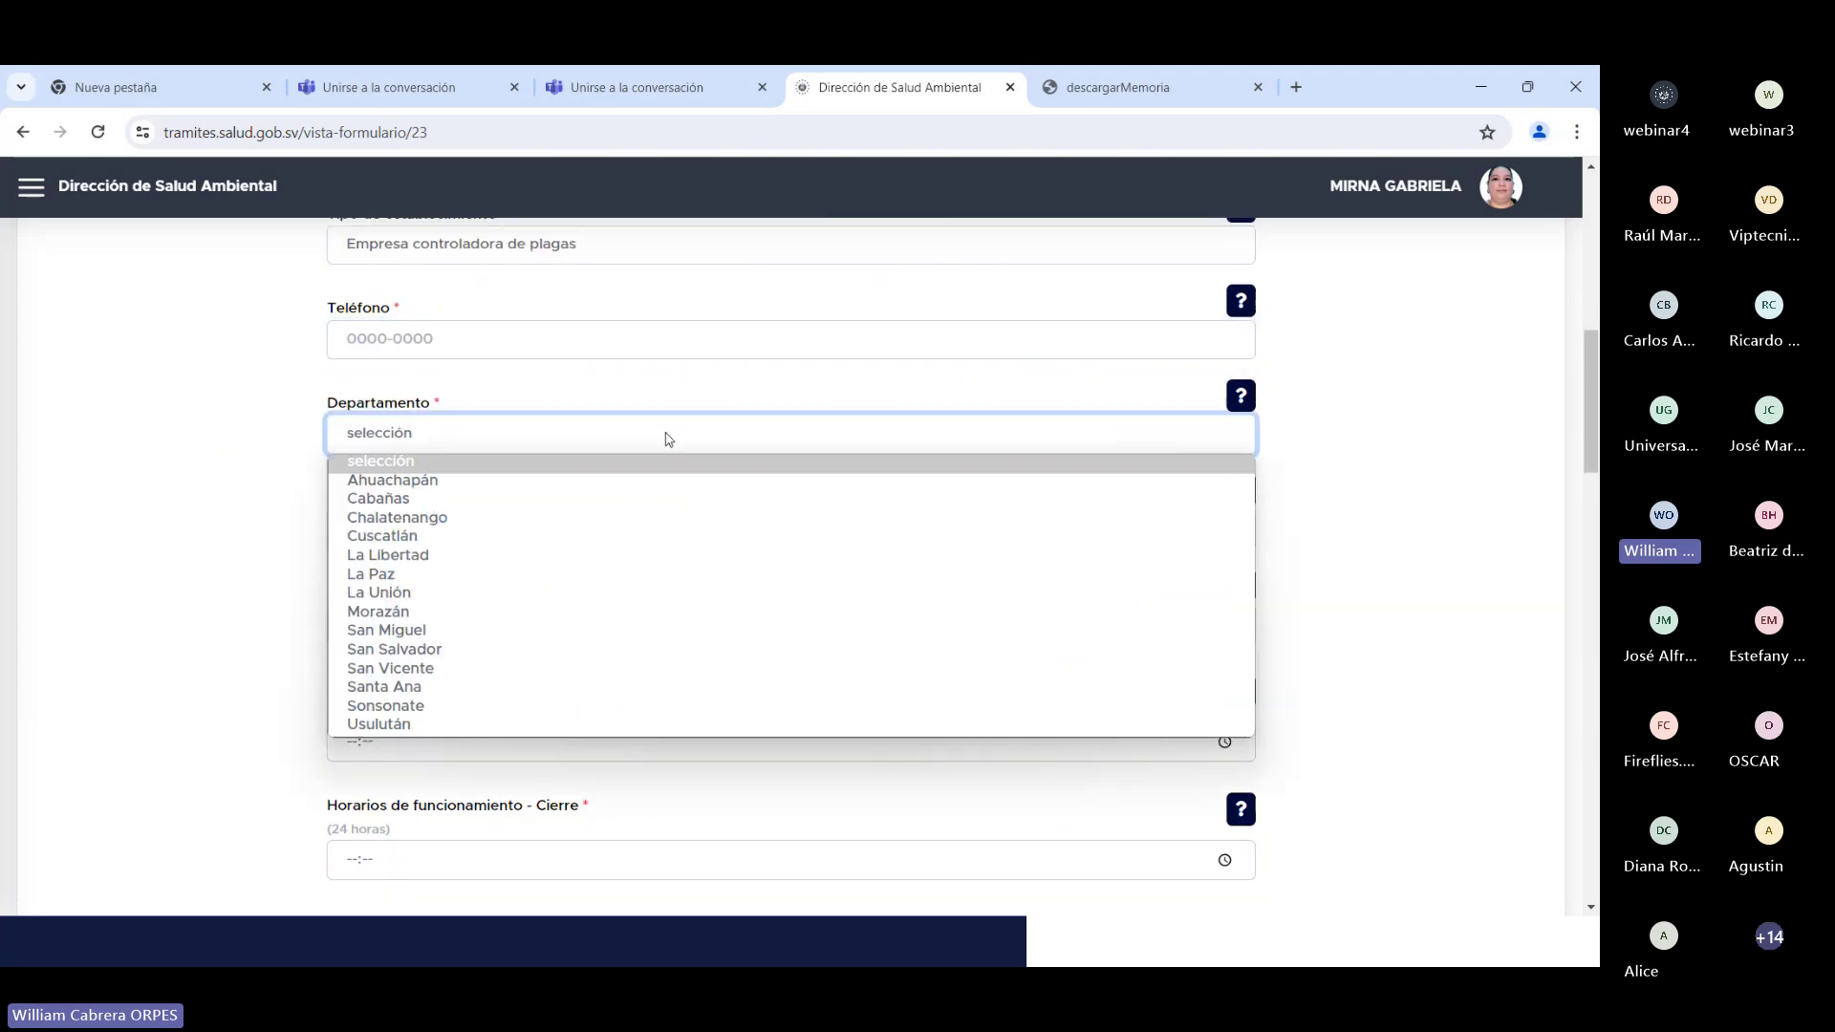
{"action": "left_click", "coordinate": [462, 650]}
{"action": "scroll", "coordinate": [727, 453], "scroll_direction": "down", "scroll_amount": 1}
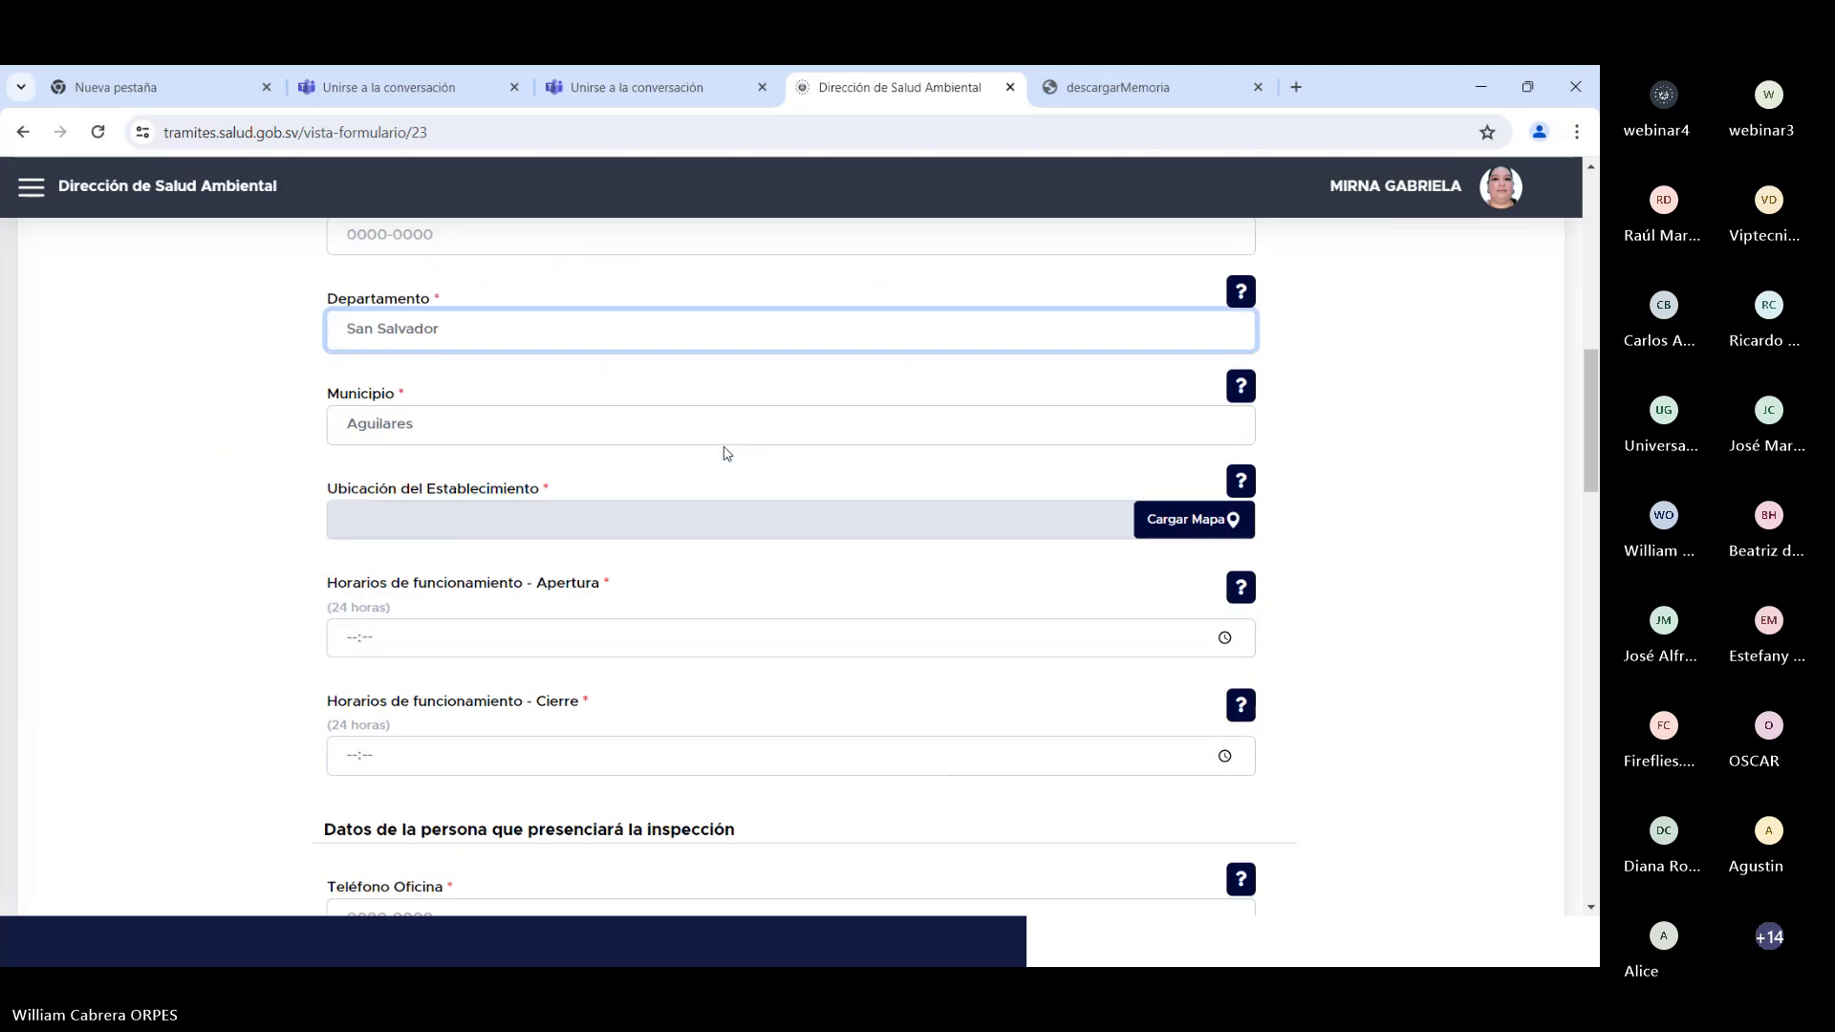
{"action": "left_click", "coordinate": [538, 436]}
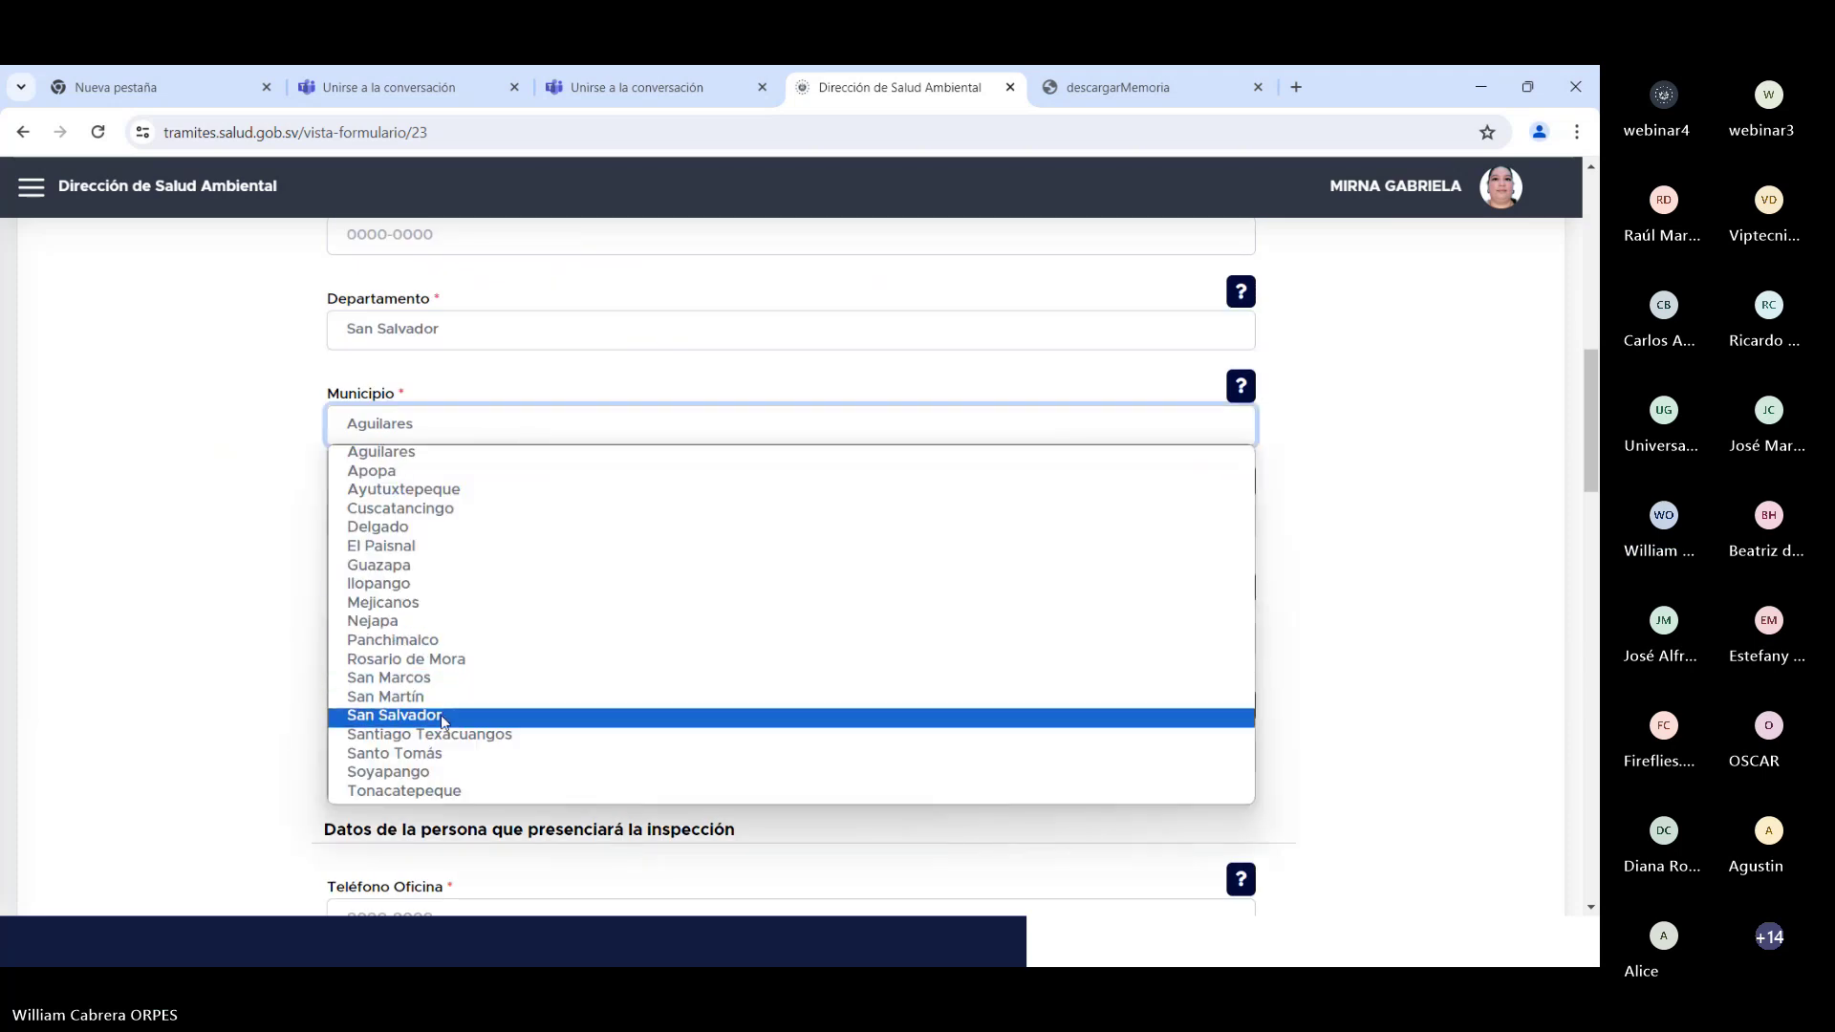
{"action": "left_click", "coordinate": [447, 661]}
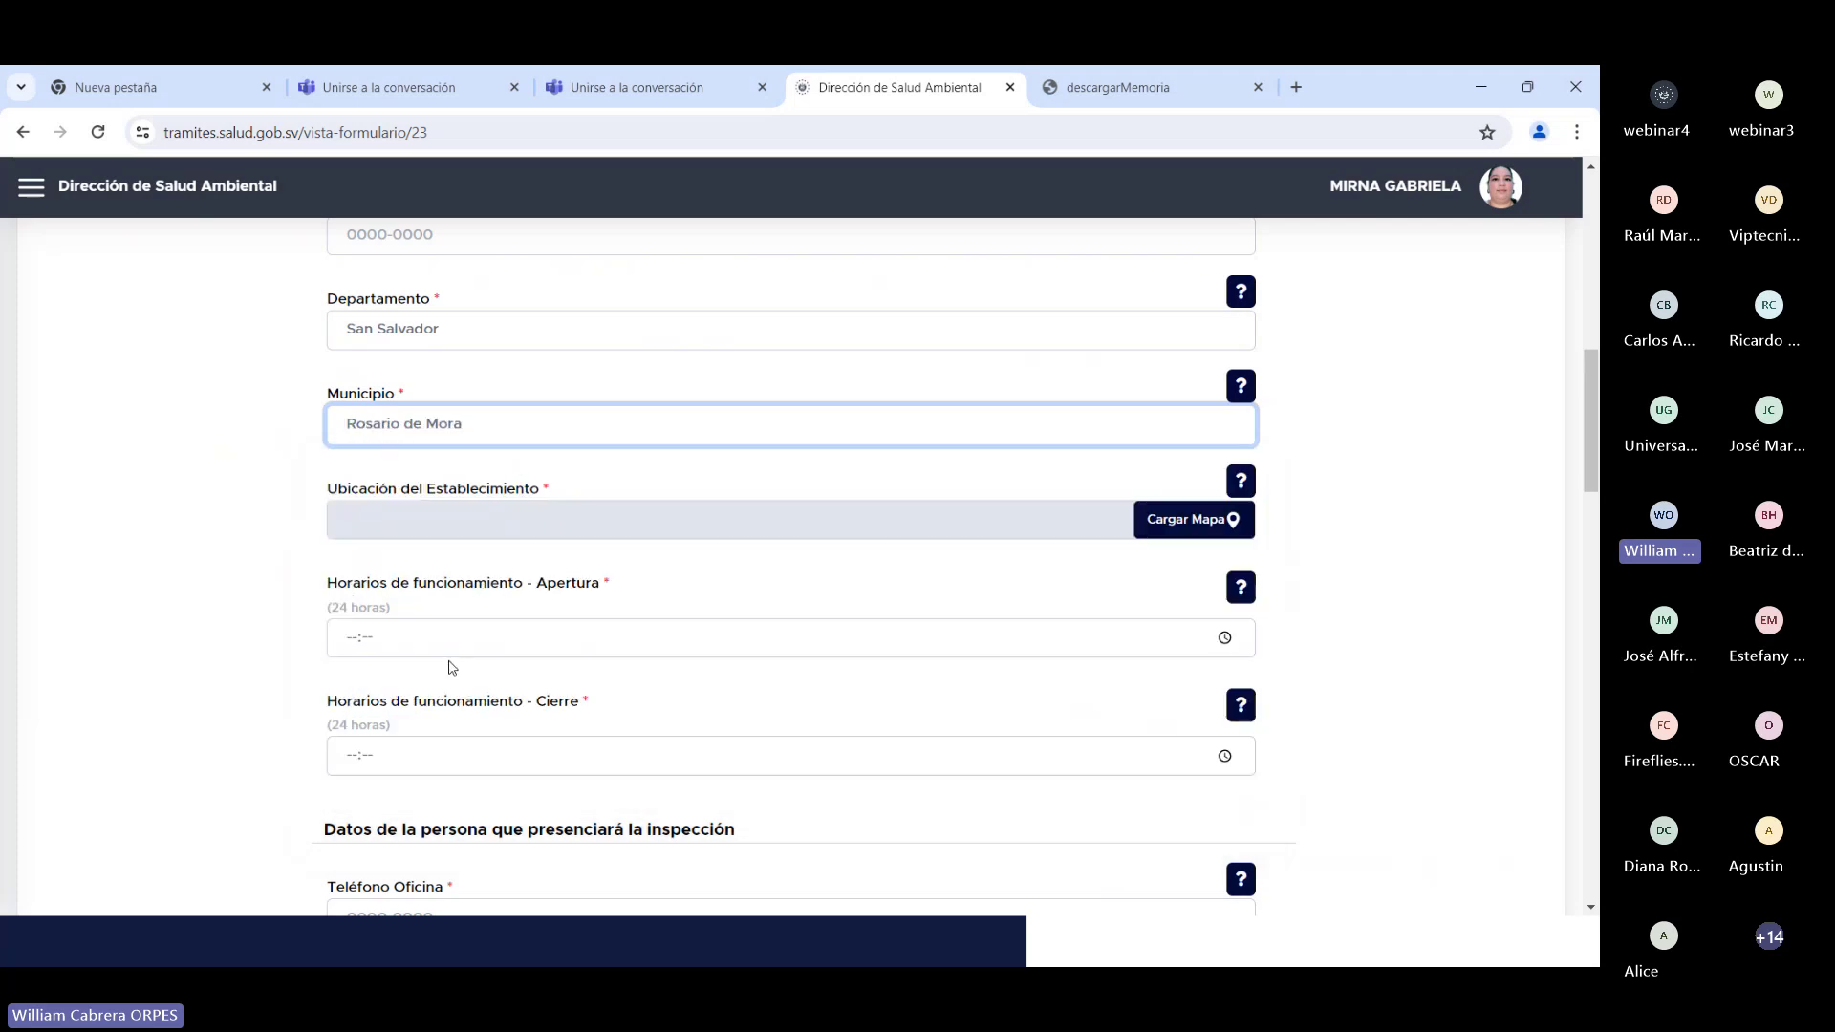
Step: Mark the establishment's location on the map just beside Palo Grande and close the map
{"action": "left_click", "coordinate": [1166, 522]}
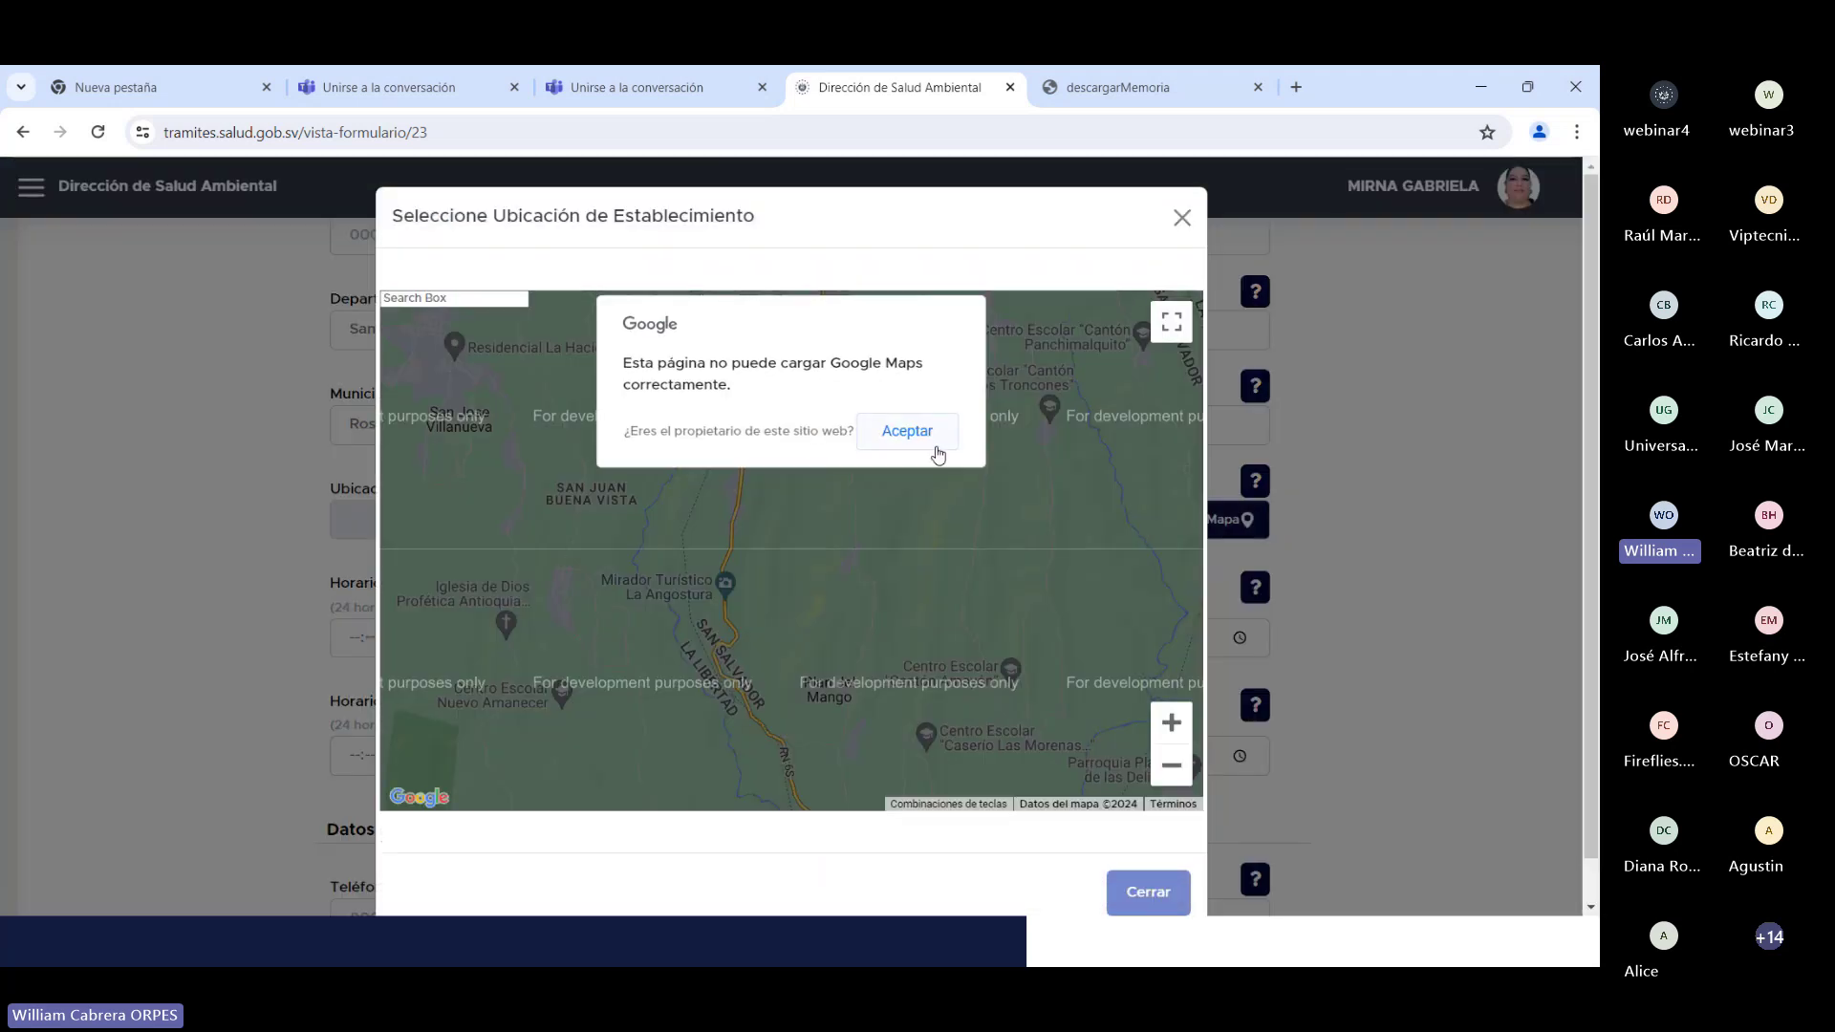
{"action": "left_click", "coordinate": [918, 432]}
{"action": "scroll", "coordinate": [739, 586], "scroll_direction": "up", "scroll_amount": 2}
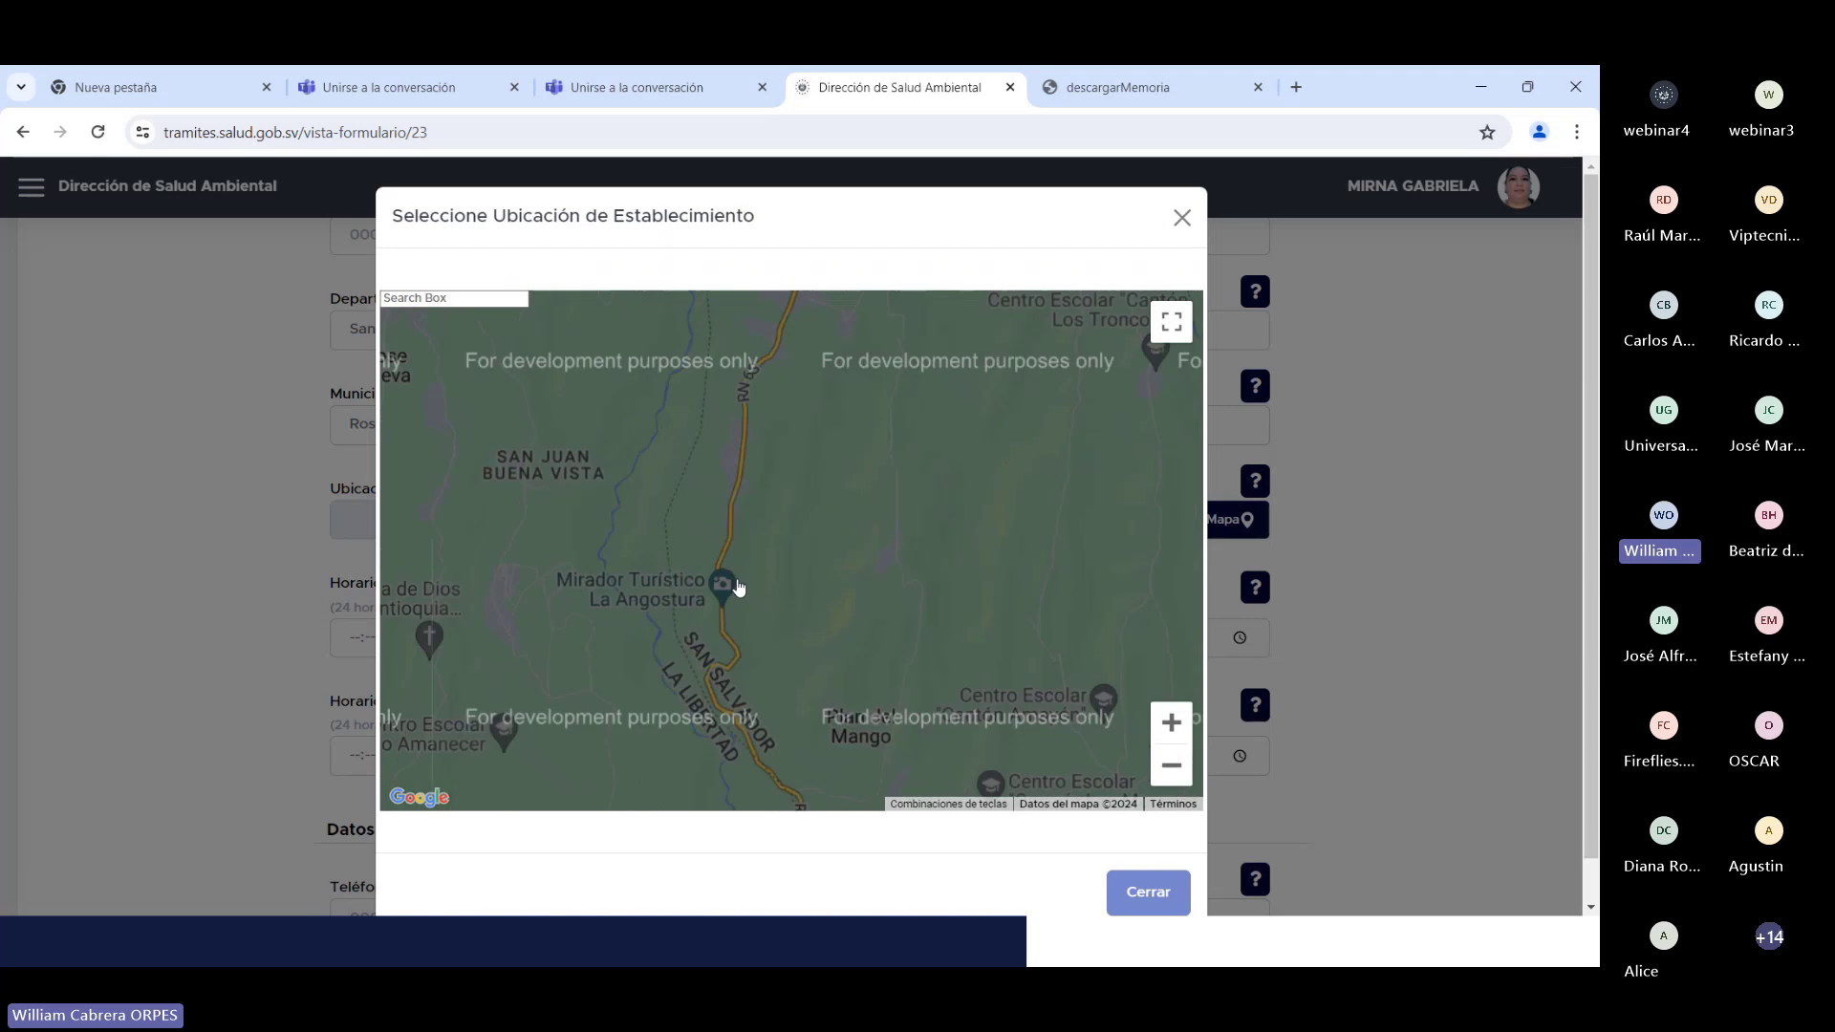
{"action": "left_click", "coordinate": [738, 574]}
{"action": "left_click_drag", "start_coordinate": [749, 472], "coordinate": [864, 664]}
{"action": "left_click_drag", "start_coordinate": [720, 549], "coordinate": [733, 620]}
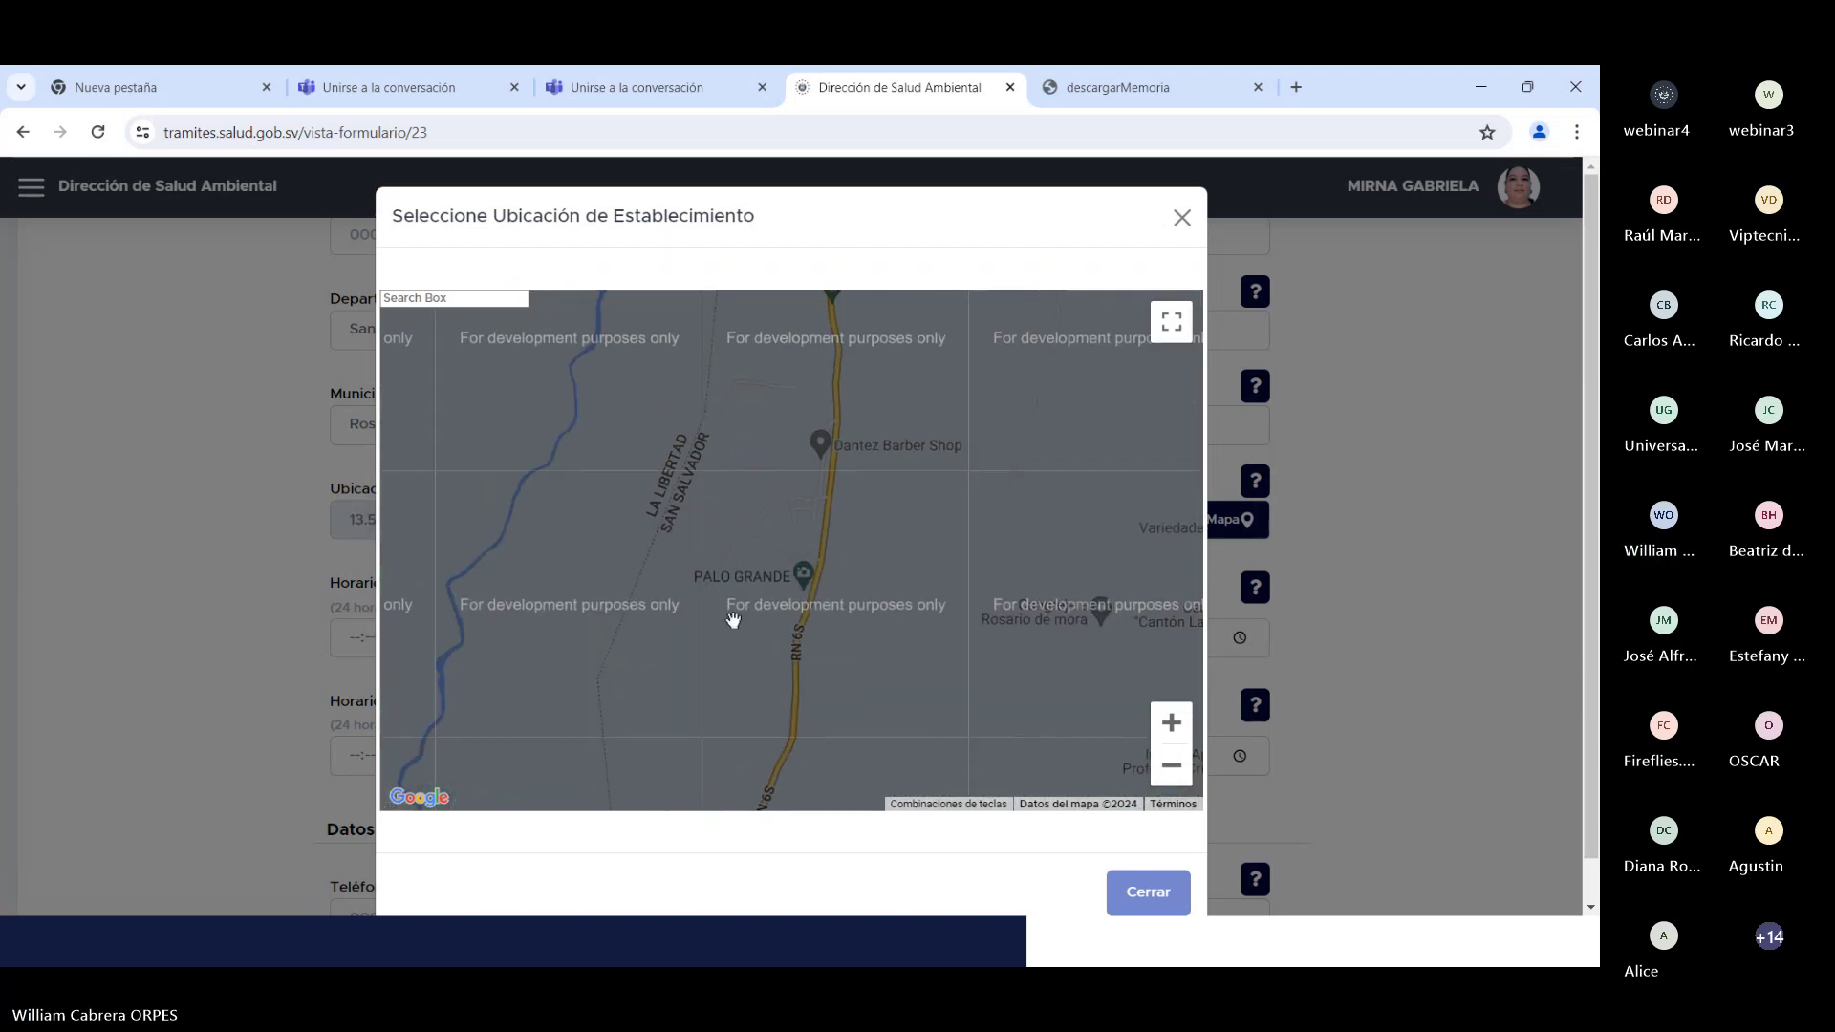
{"action": "left_click", "coordinate": [757, 562]}
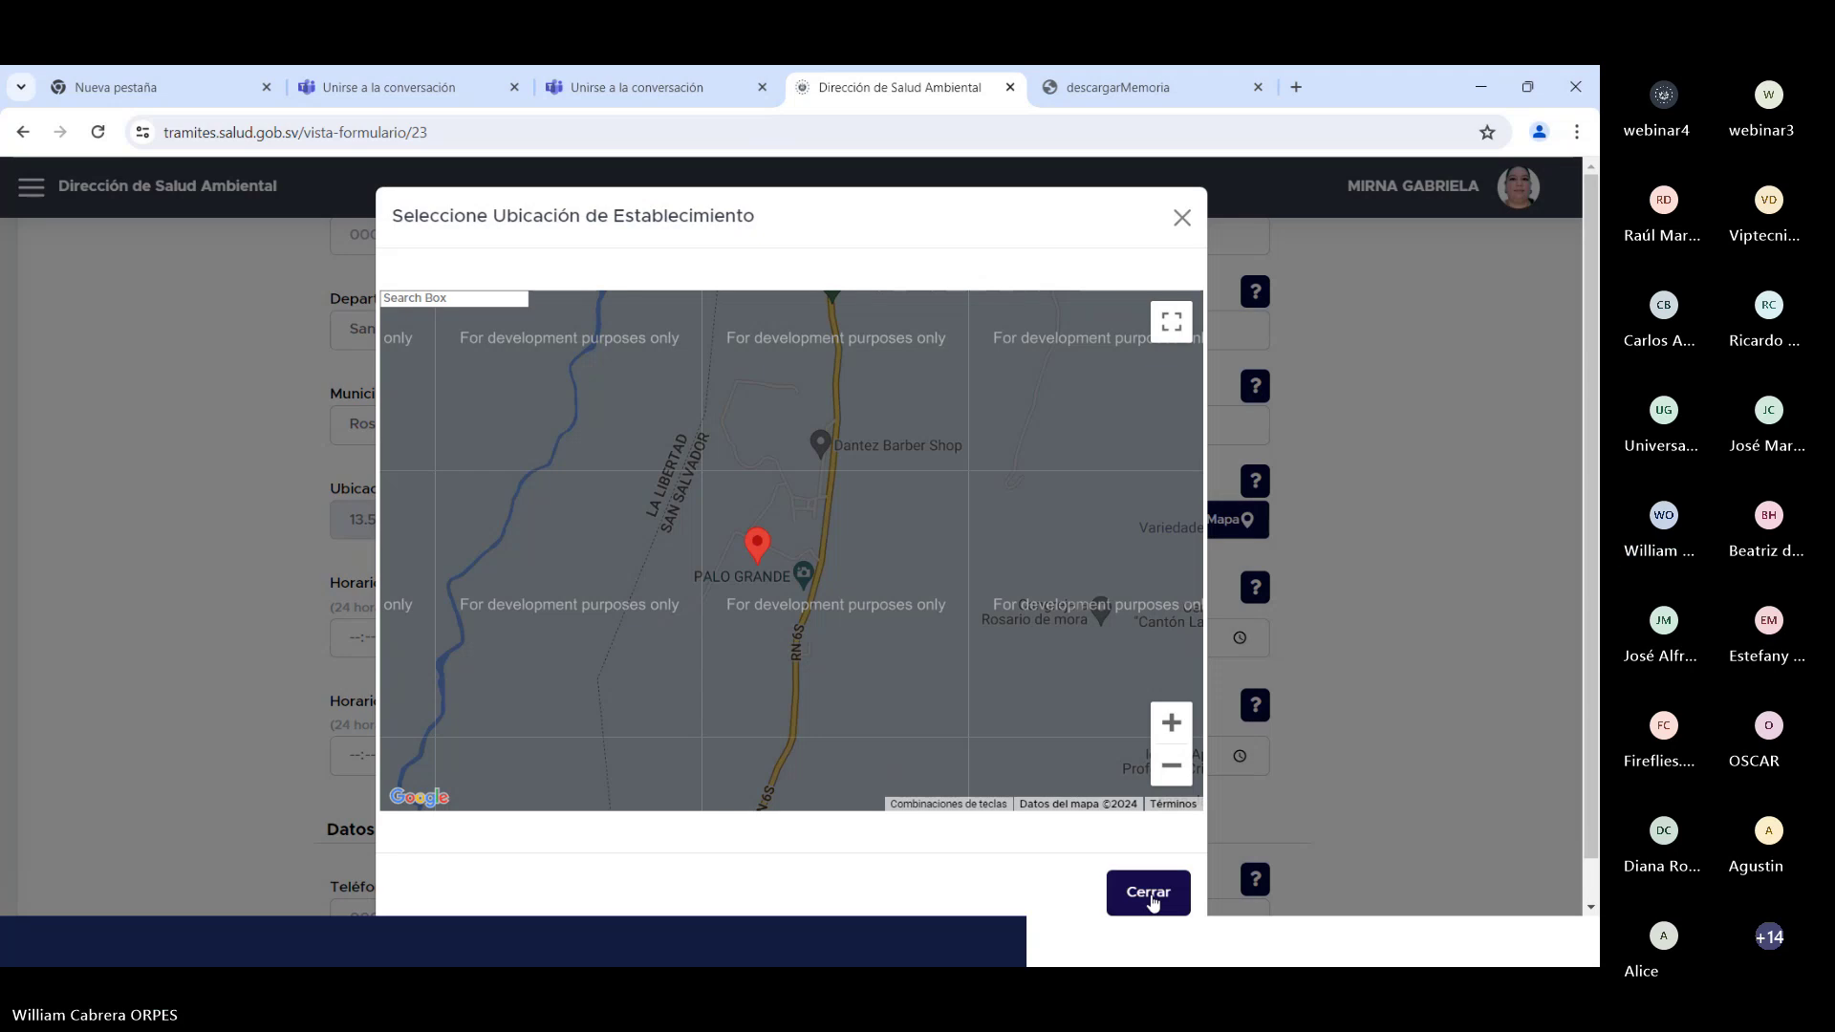
{"action": "left_click", "coordinate": [1148, 892]}
Step: Examine the form's operating hours, inspection contact and pest-control company requirement fields, including the pesticide list and PDF documents
{"action": "scroll", "coordinate": [1417, 532], "scroll_direction": "down", "scroll_amount": 1}
{"action": "scroll", "coordinate": [1416, 533], "scroll_direction": "down", "scroll_amount": 2}
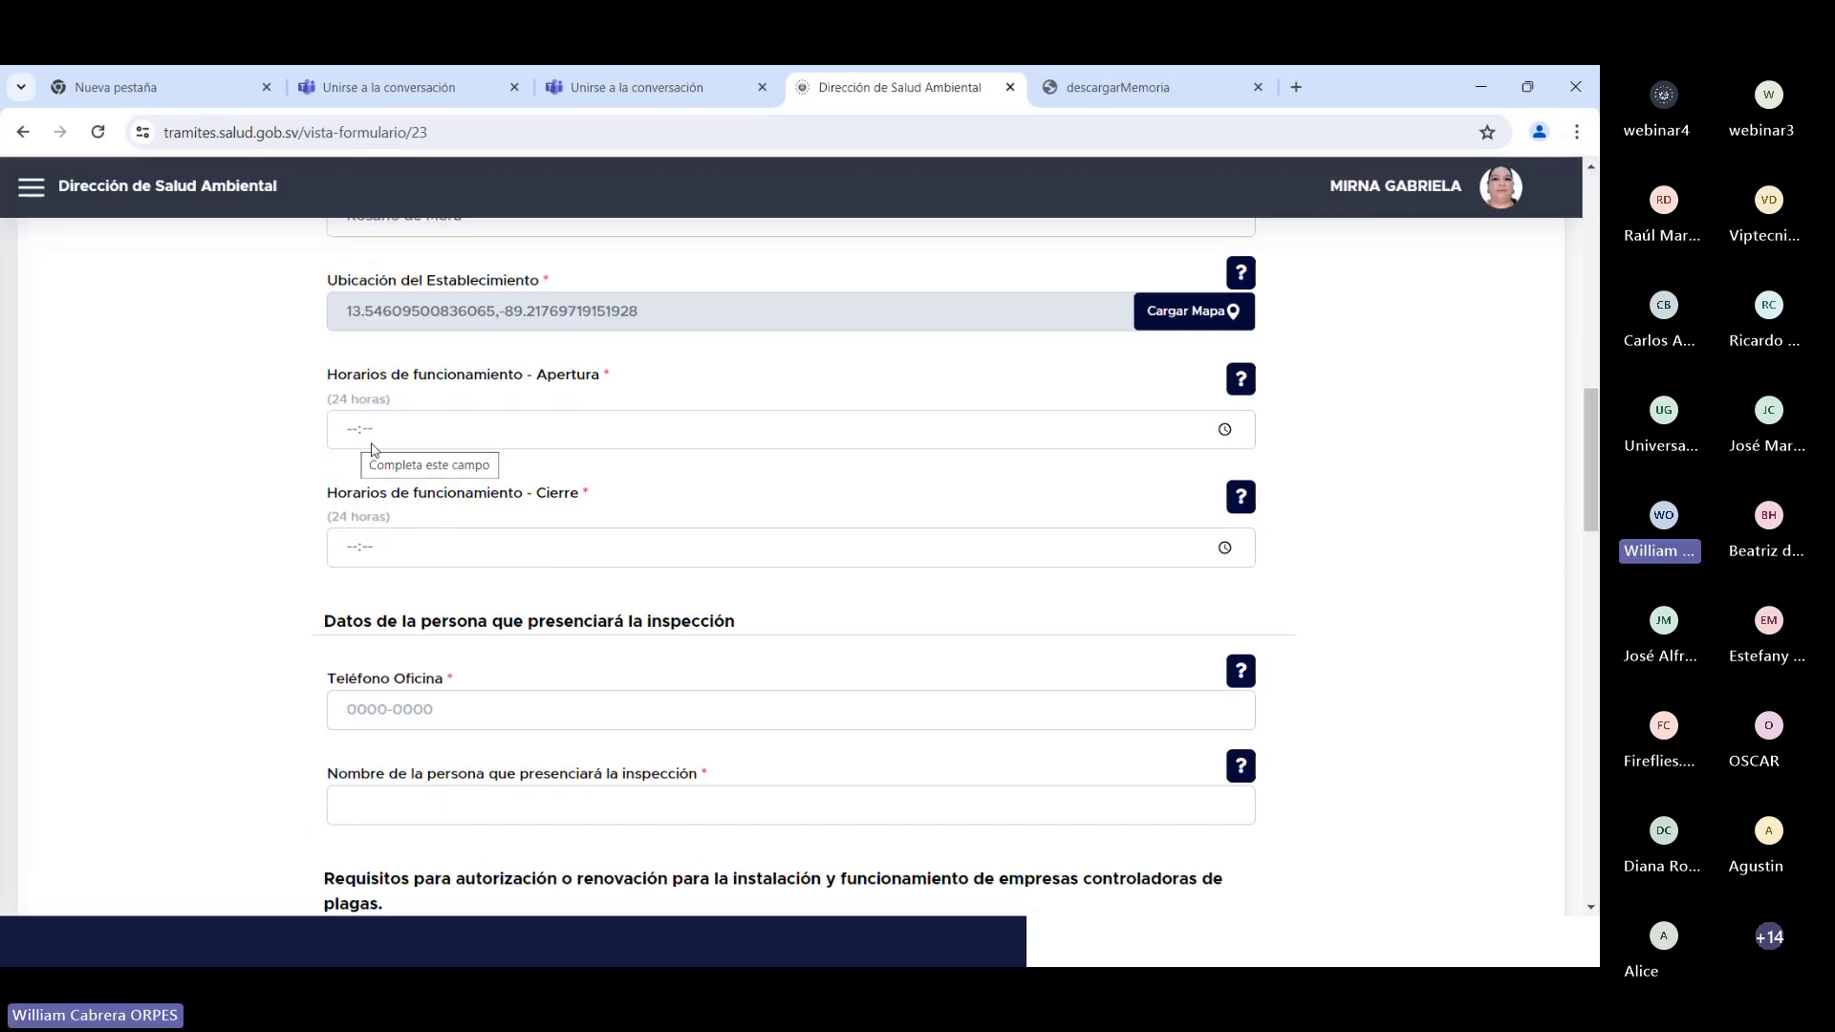
{"action": "scroll", "coordinate": [475, 452], "scroll_direction": "down", "scroll_amount": 1}
{"action": "scroll", "coordinate": [475, 452], "scroll_direction": "down", "scroll_amount": 1}
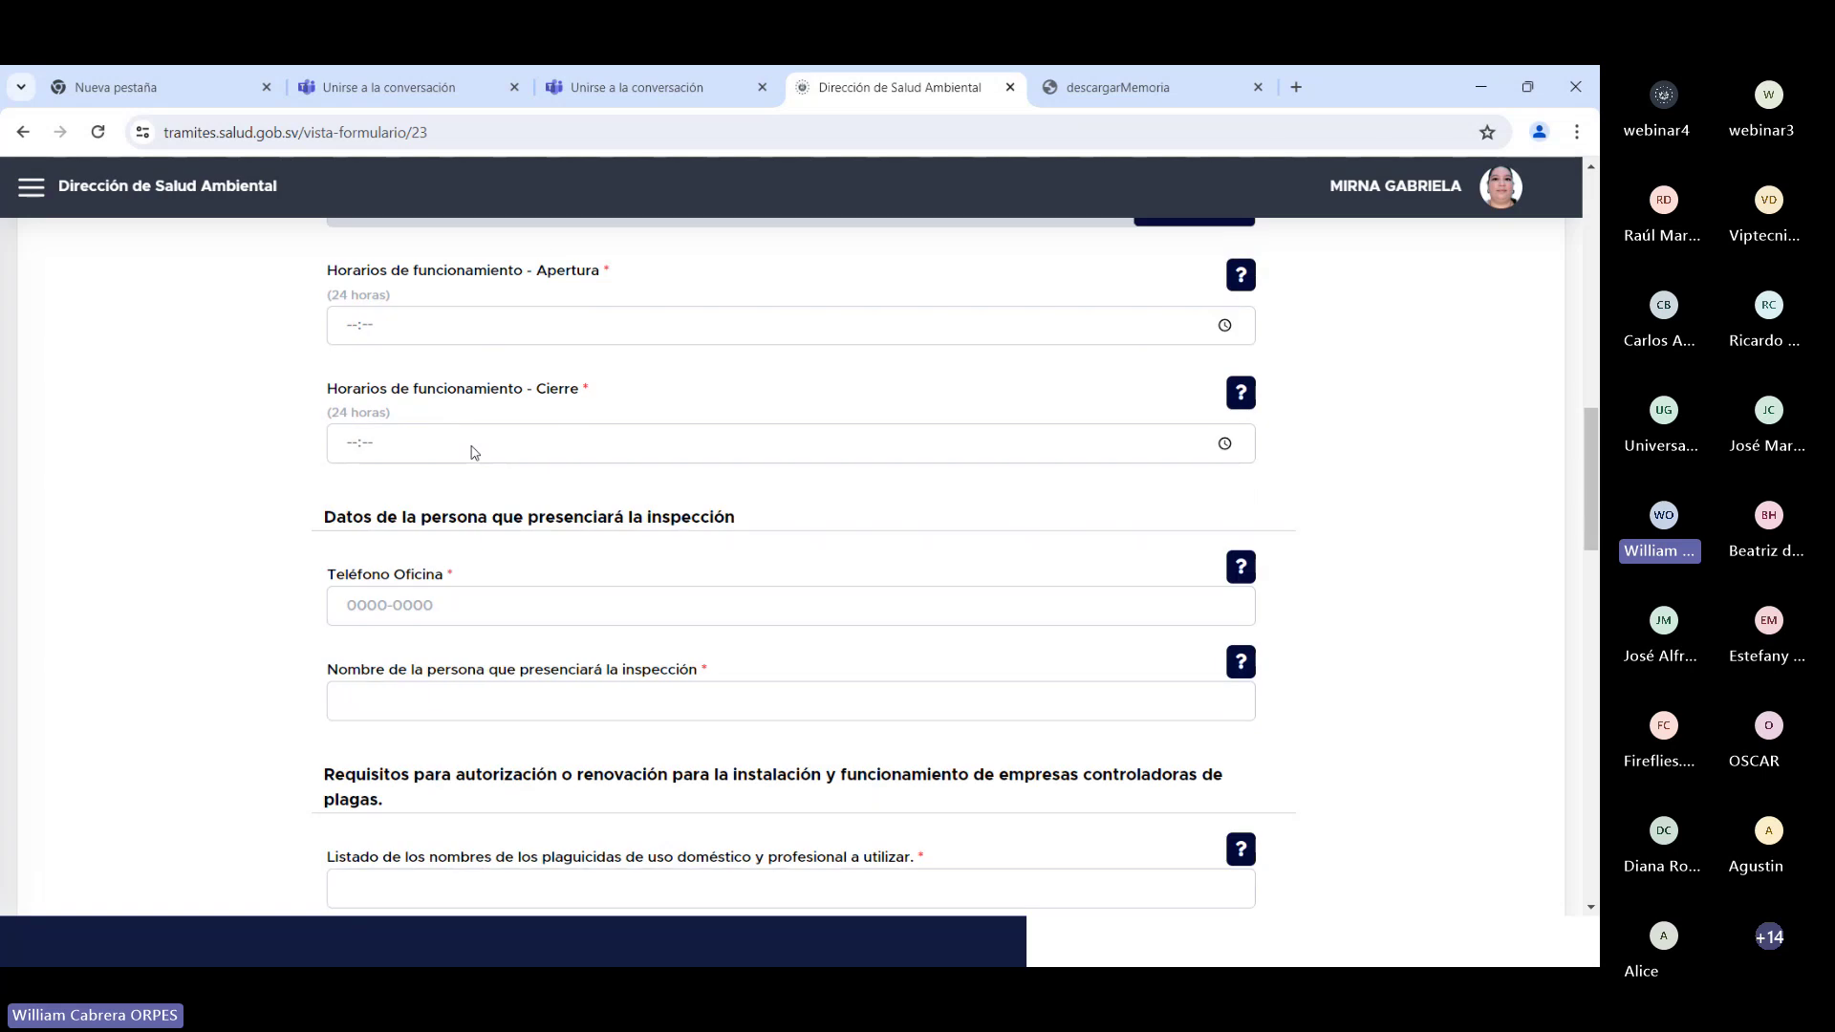
{"action": "scroll", "coordinate": [476, 452], "scroll_direction": "down", "scroll_amount": 1}
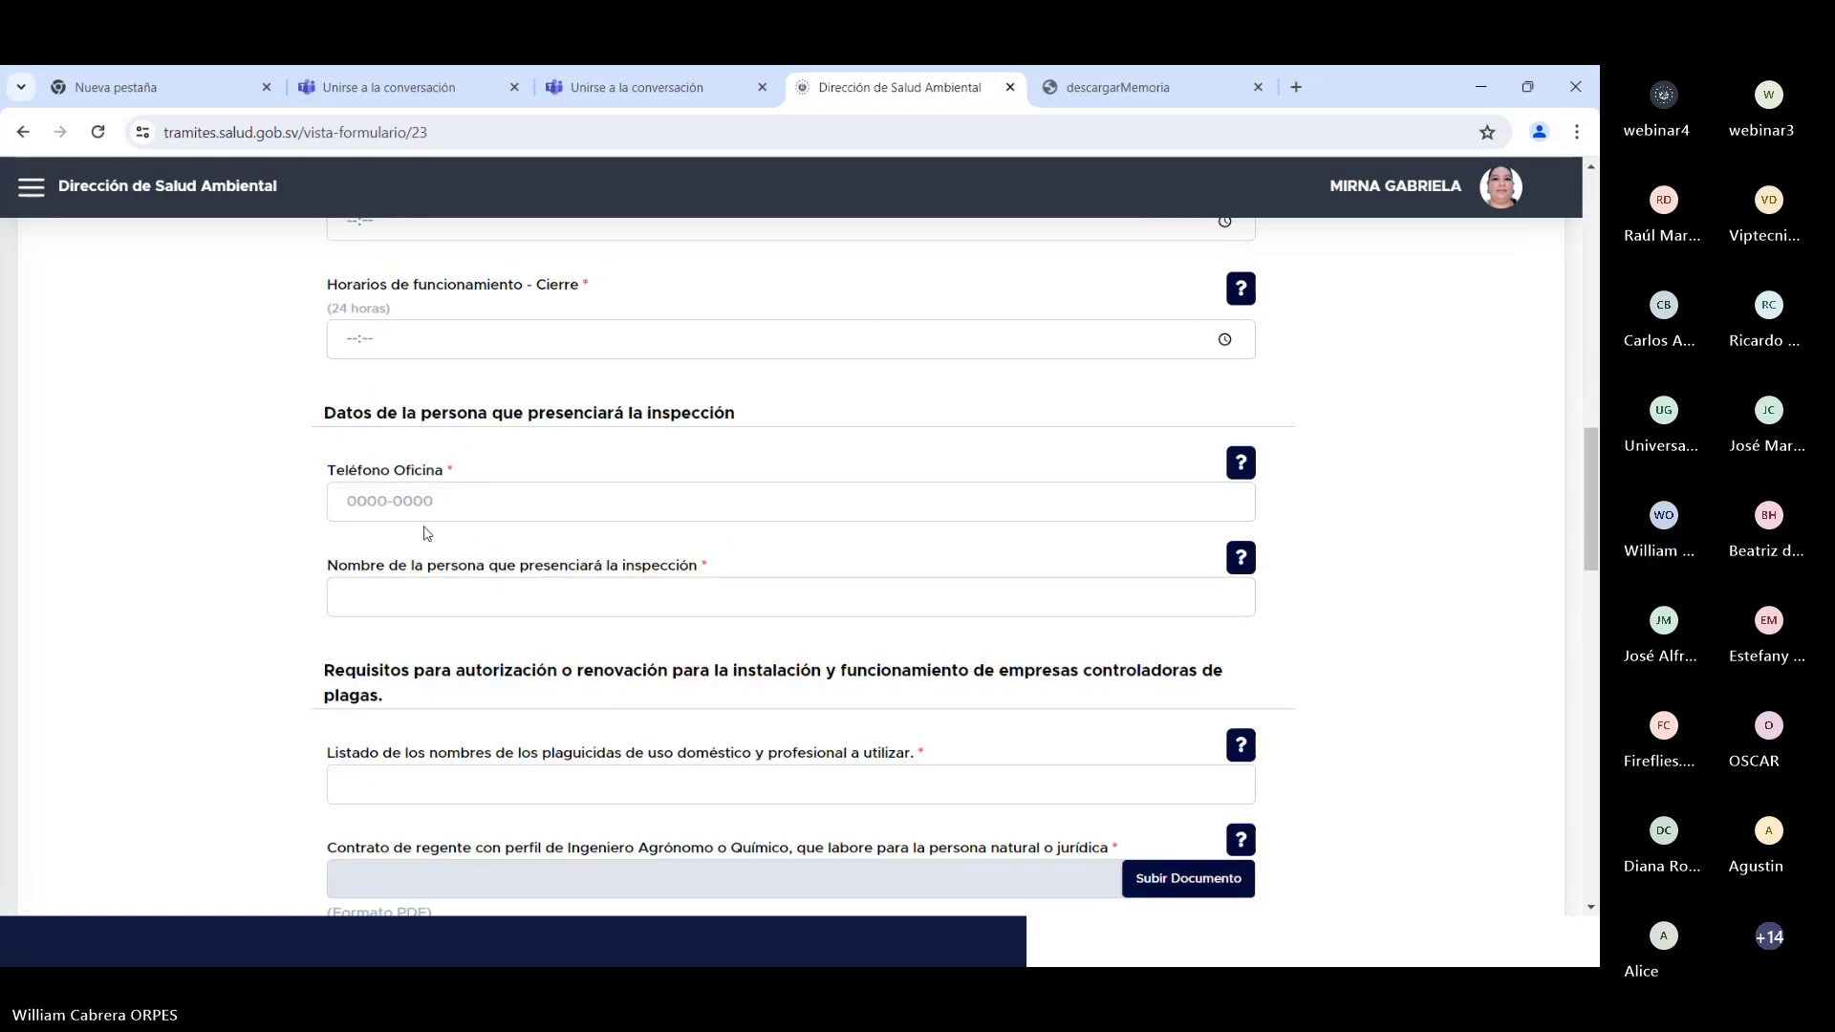
{"action": "scroll", "coordinate": [557, 512], "scroll_direction": "down", "scroll_amount": 1}
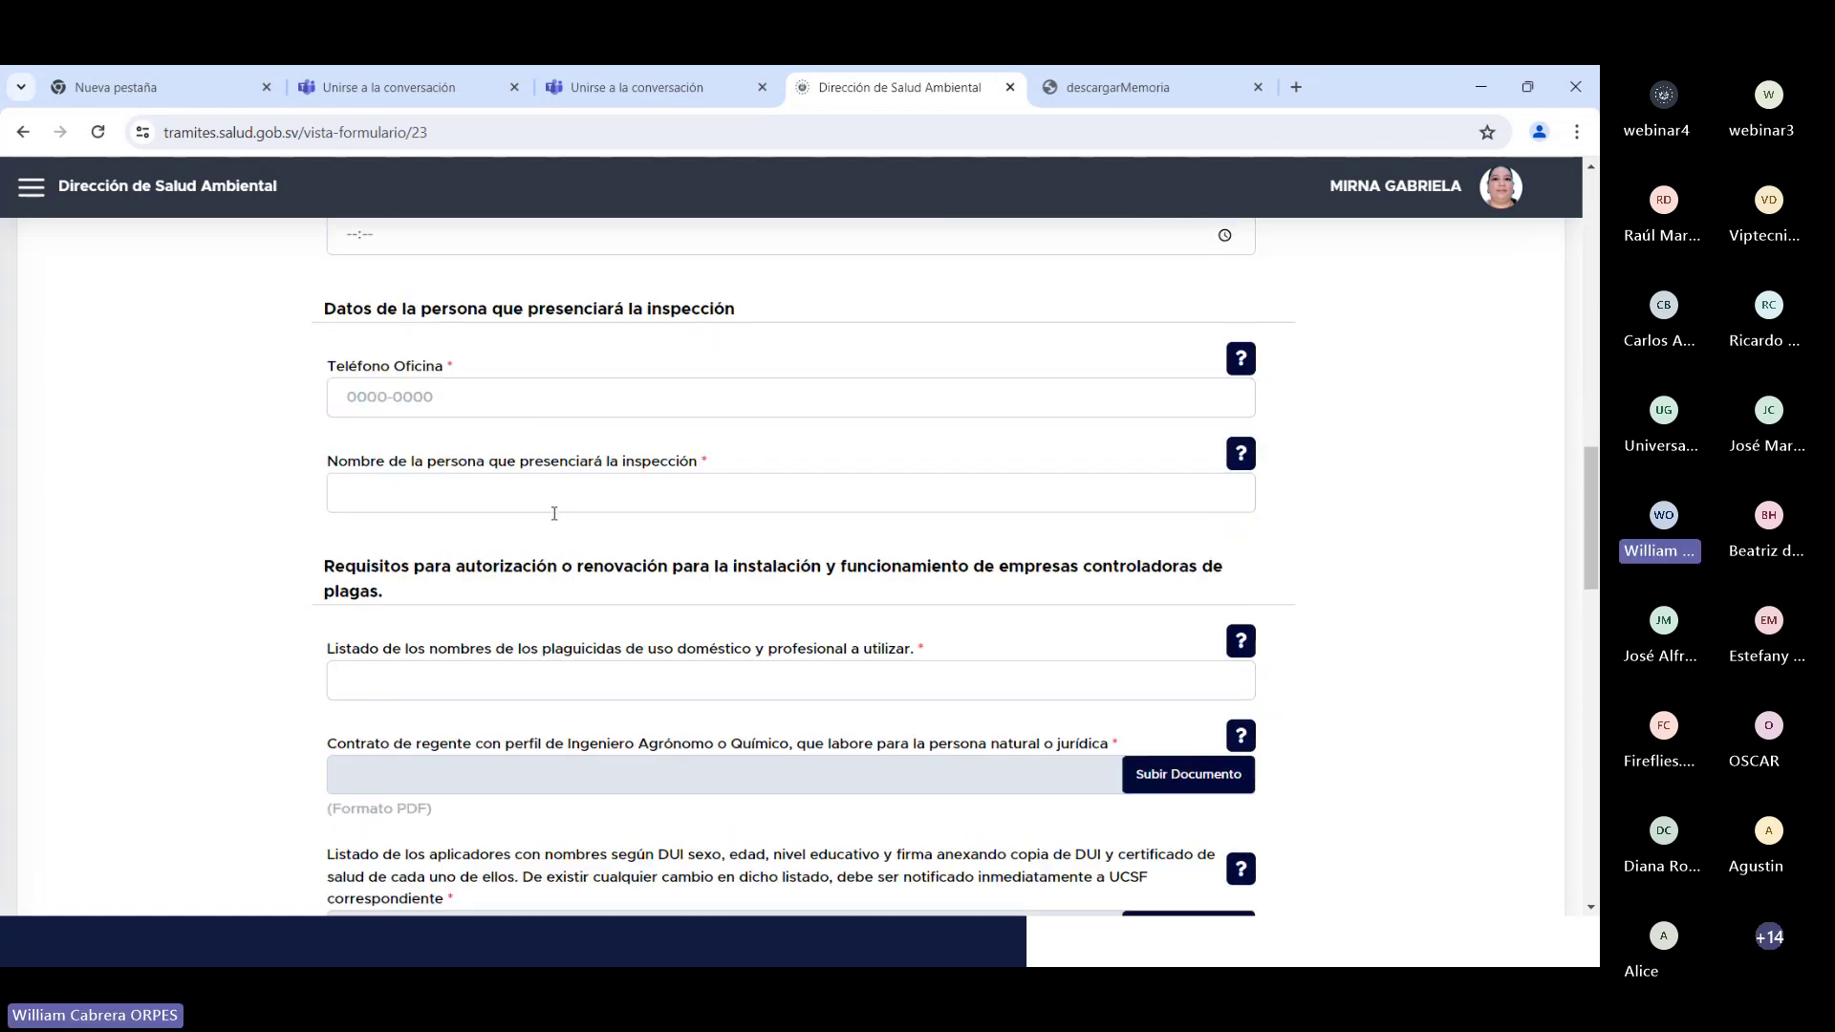
{"action": "left_click", "coordinate": [483, 496]}
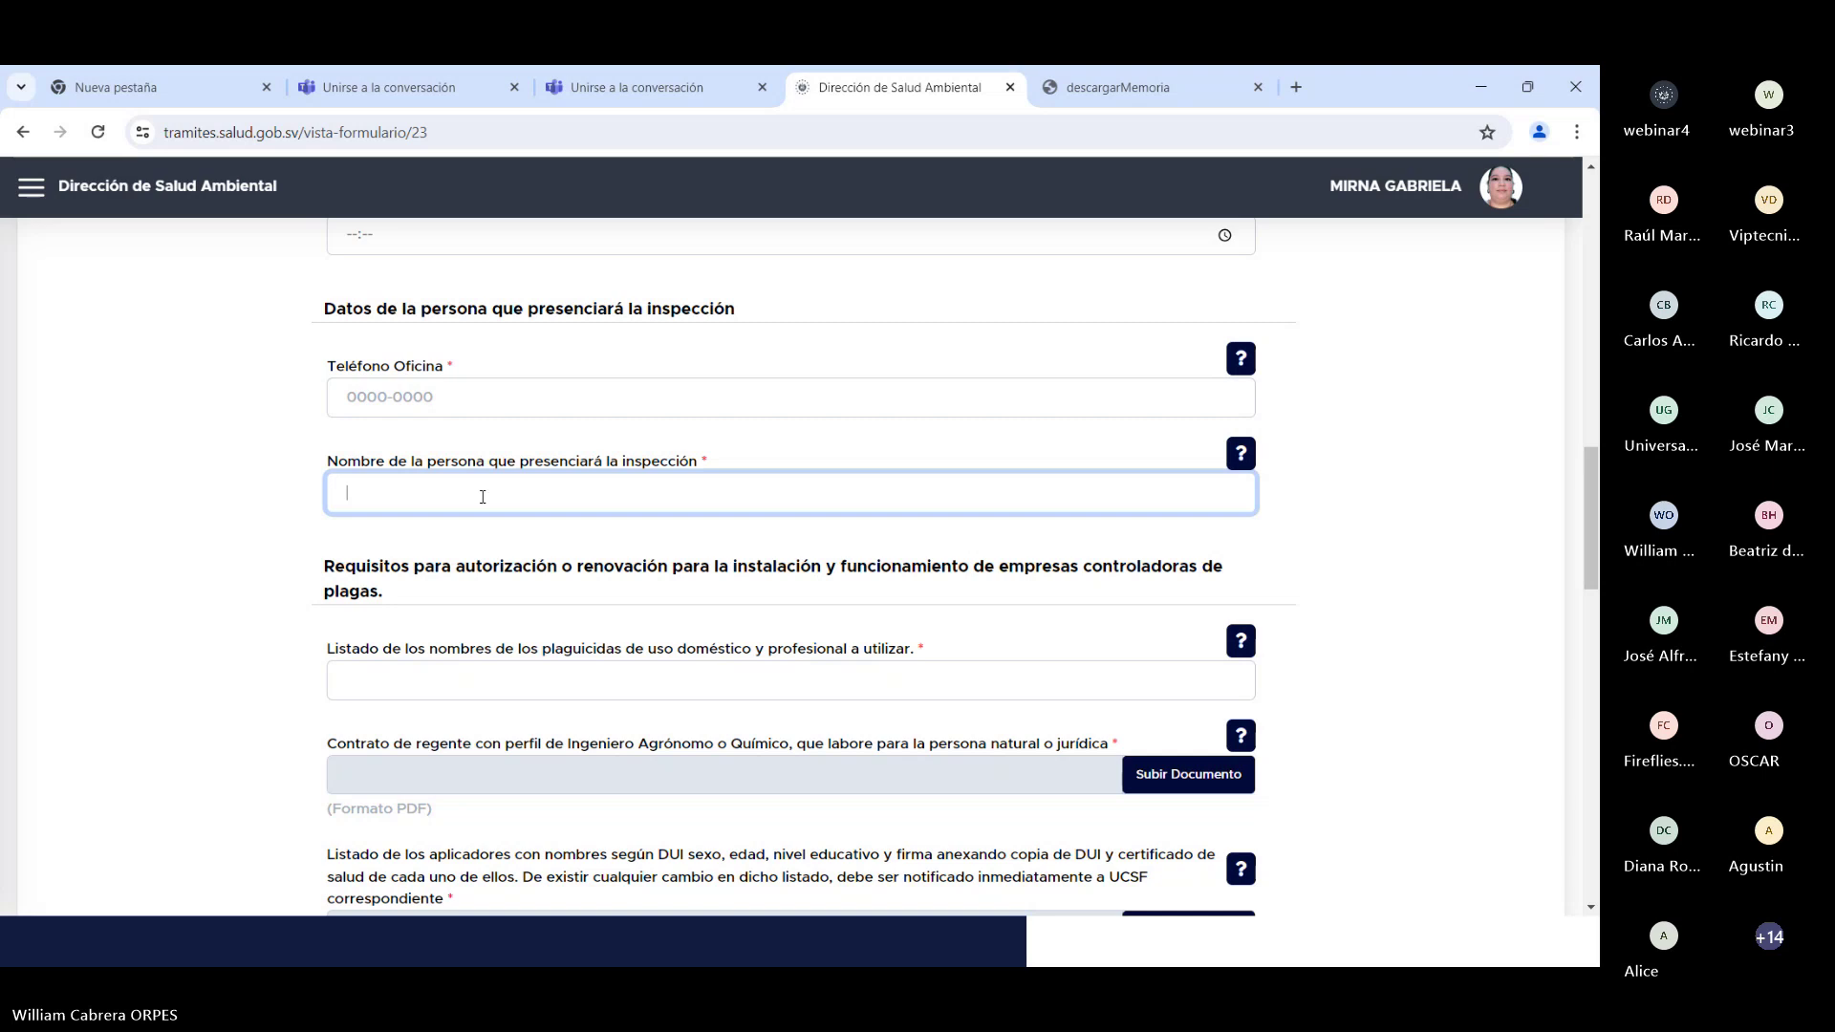
{"action": "scroll", "coordinate": [483, 496], "scroll_direction": "down", "scroll_amount": 2}
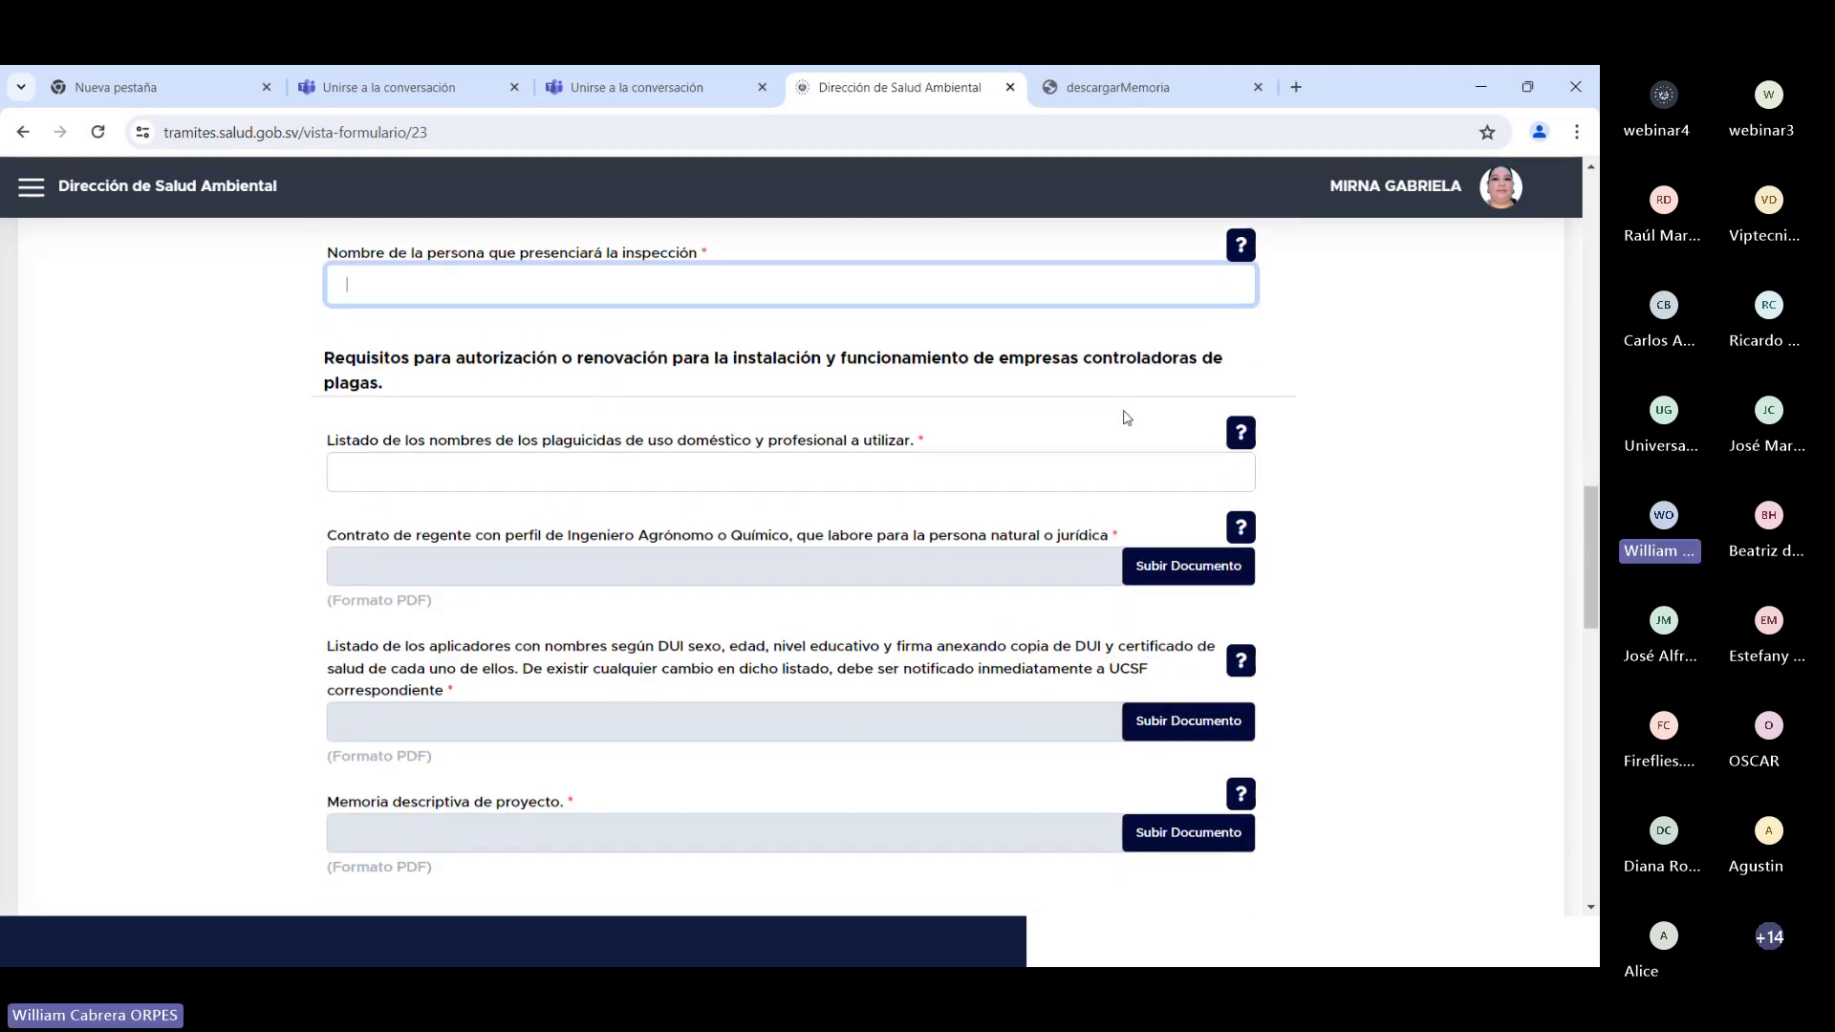
{"action": "left_click", "coordinate": [663, 475]}
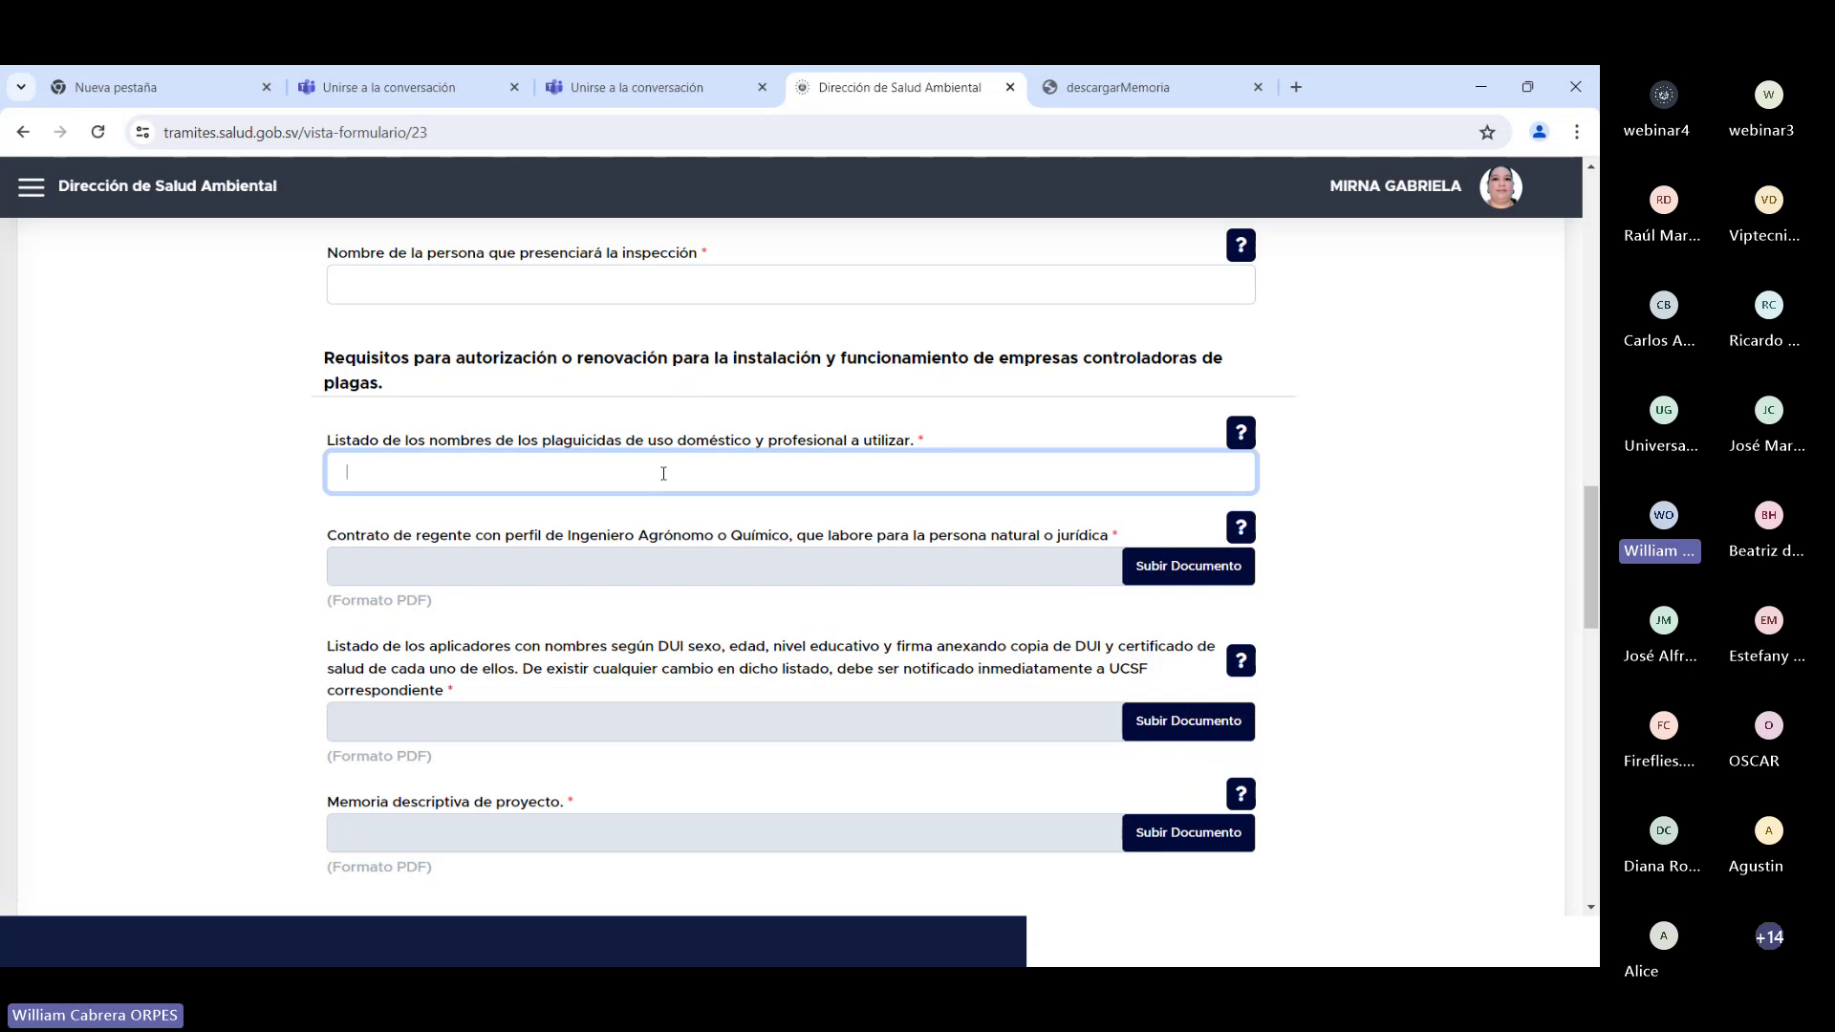
Step: Examine the required PDF documents for pest-control companies and the applicant details in the sworn declaration
{"action": "scroll", "coordinate": [664, 473], "scroll_direction": "down", "scroll_amount": 2}
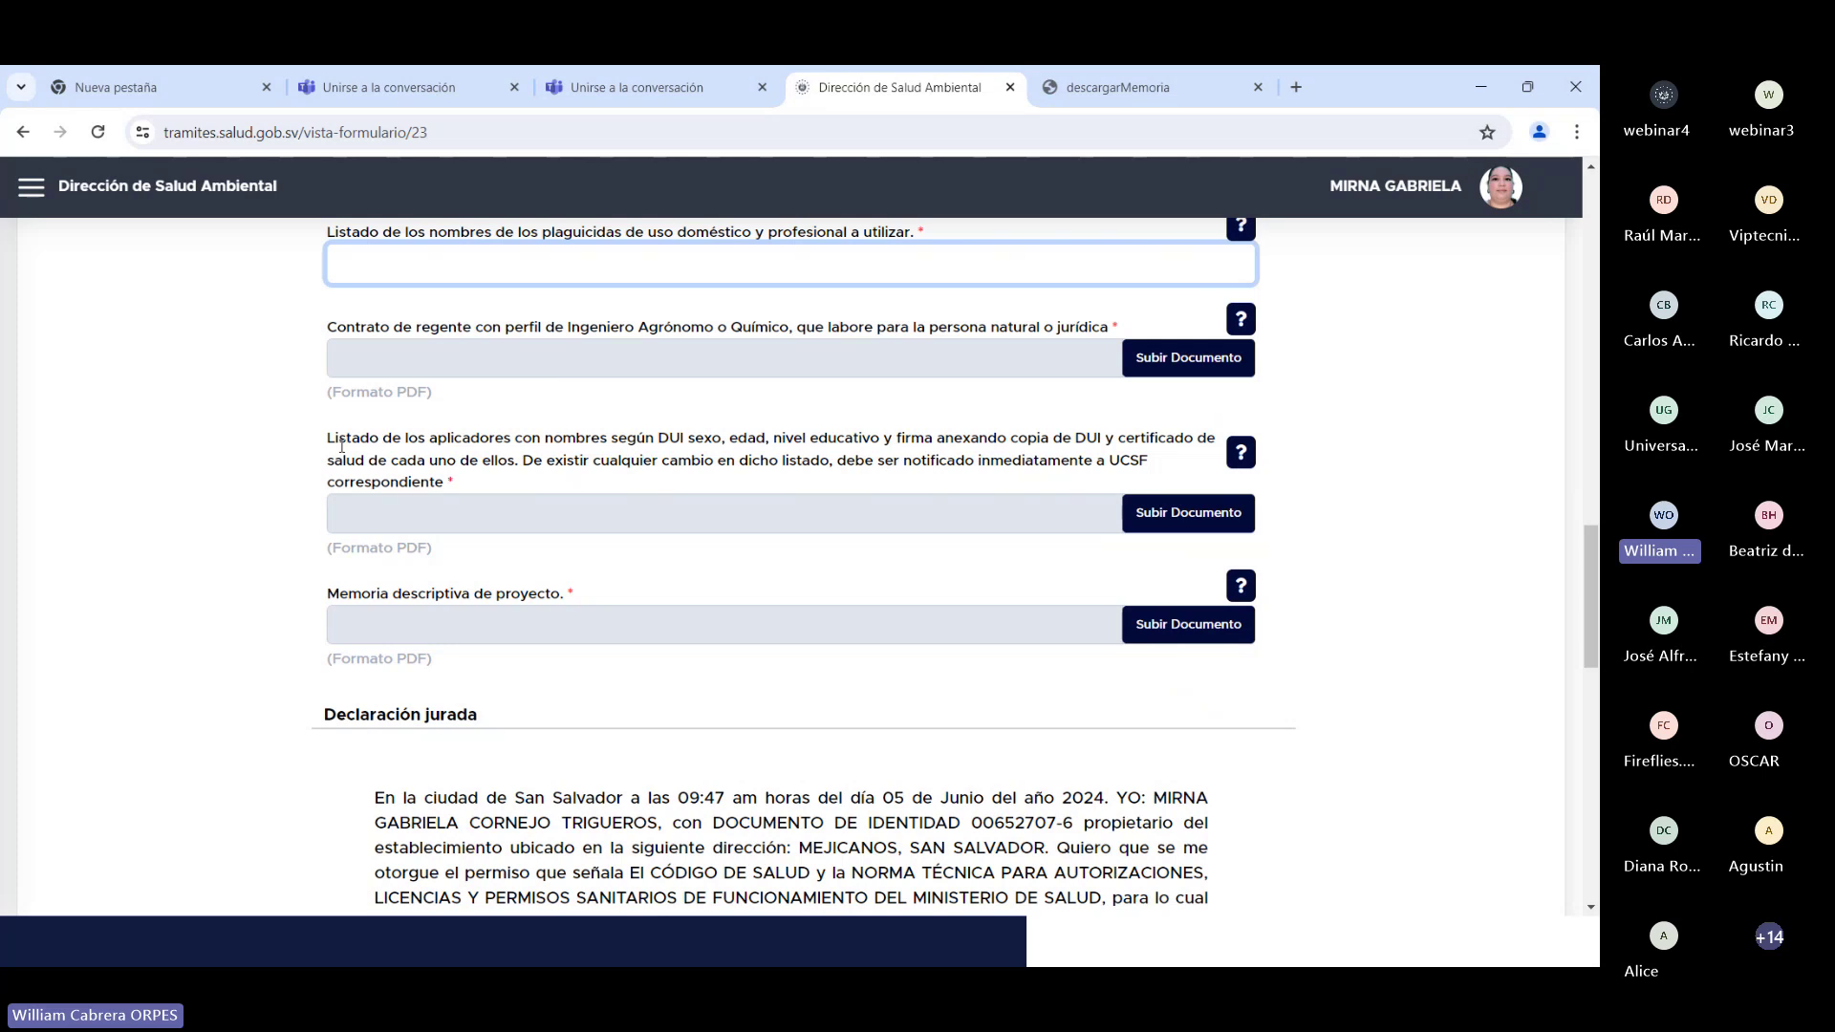
{"action": "scroll", "coordinate": [472, 397], "scroll_direction": "down", "scroll_amount": 1}
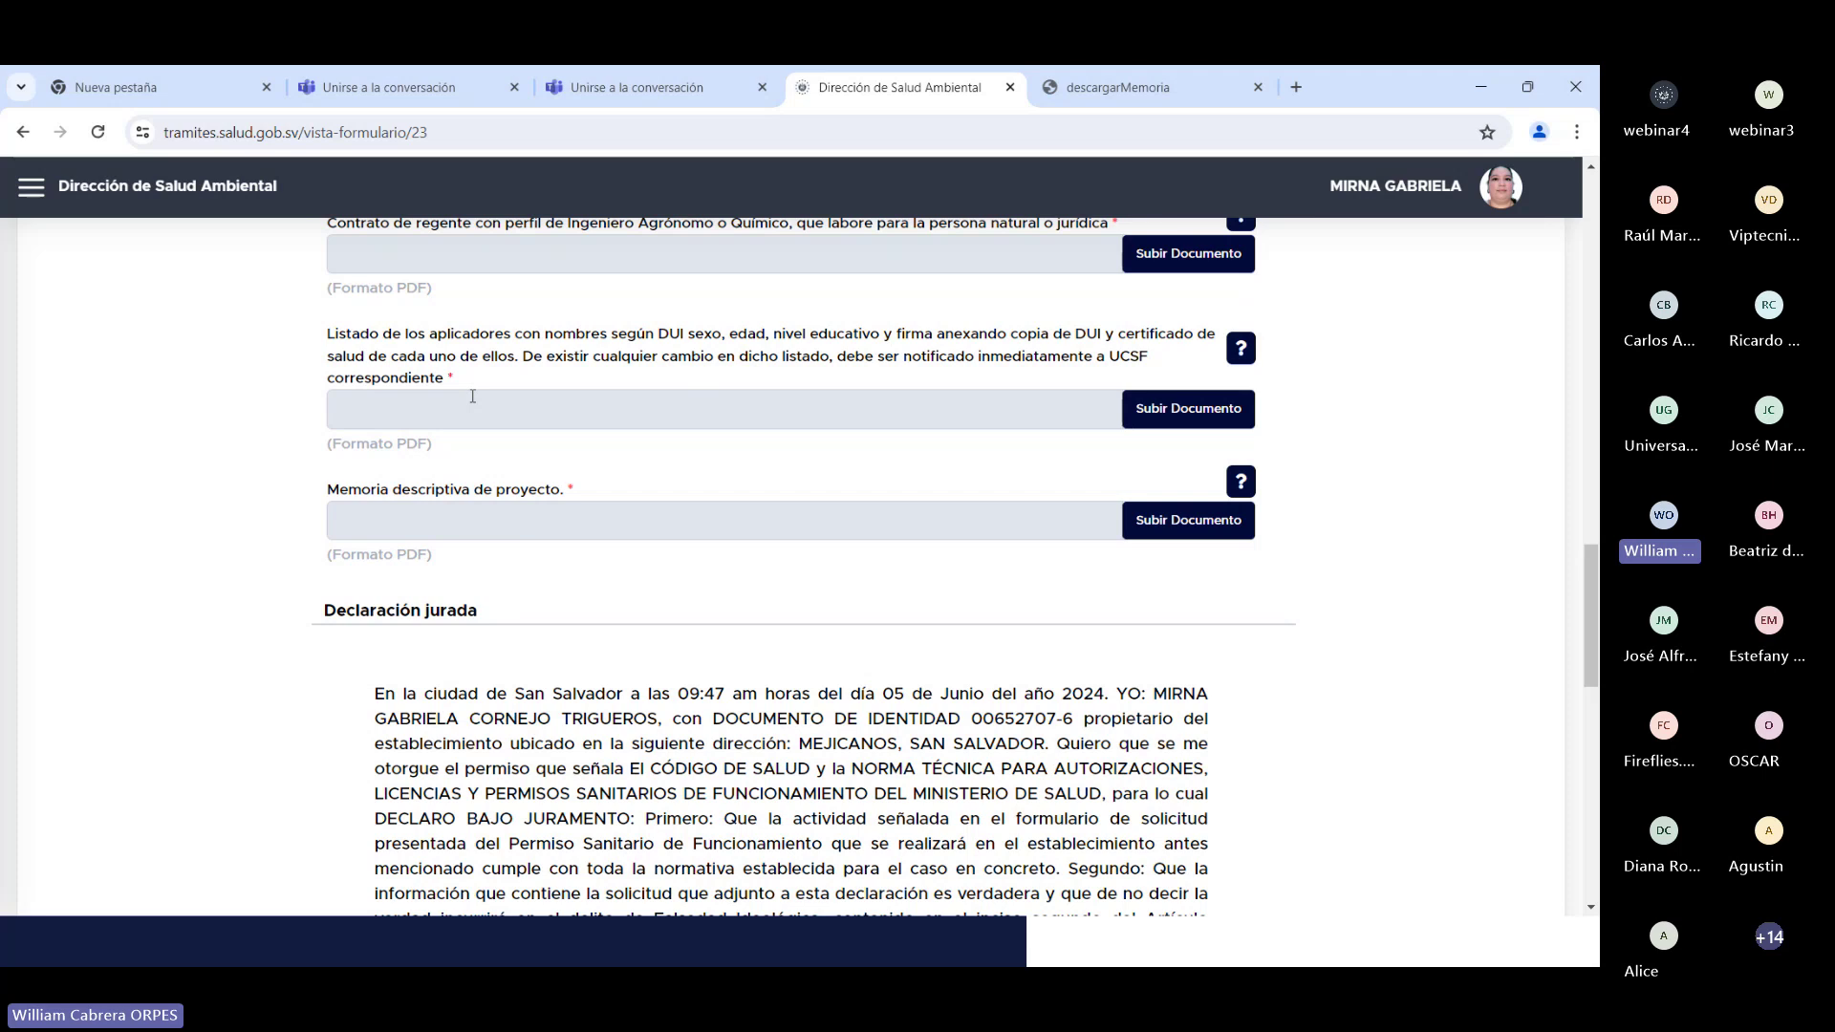
{"action": "scroll", "coordinate": [738, 442], "scroll_direction": "down", "scroll_amount": 1}
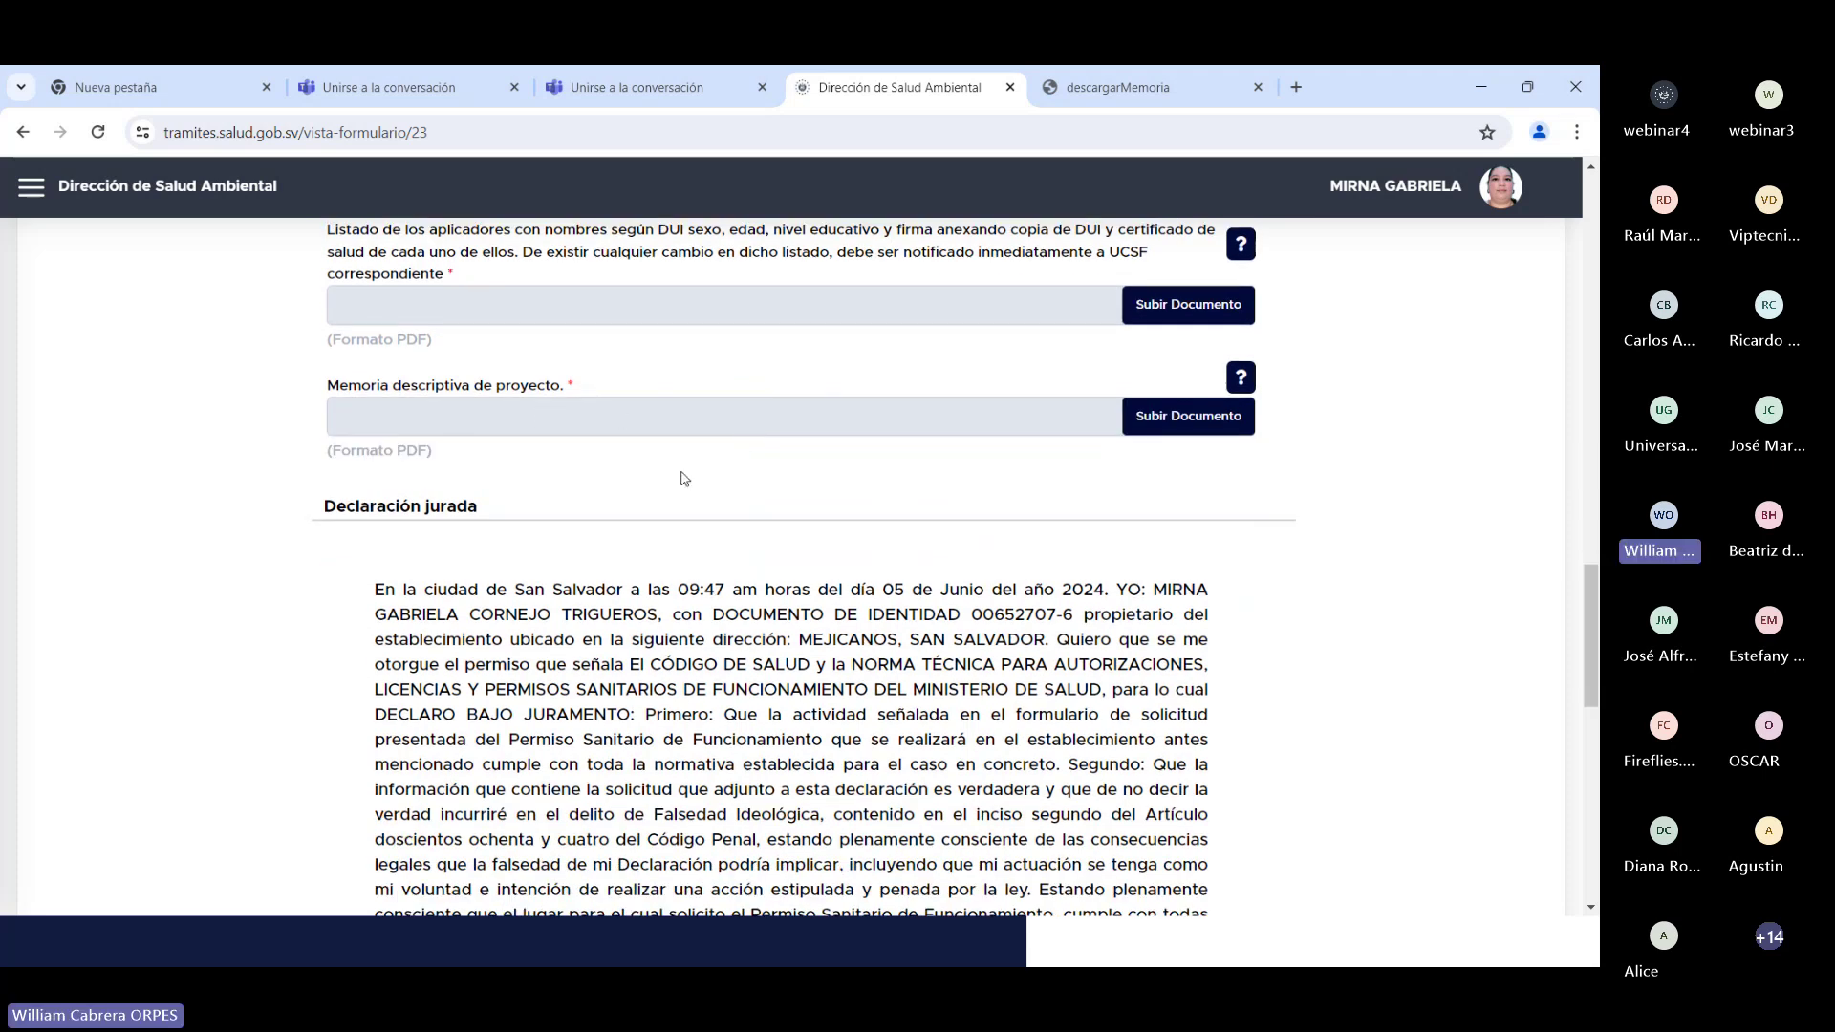
{"action": "scroll", "coordinate": [682, 478], "scroll_direction": "down", "scroll_amount": 1}
{"action": "scroll", "coordinate": [682, 478], "scroll_direction": "down", "scroll_amount": 10}
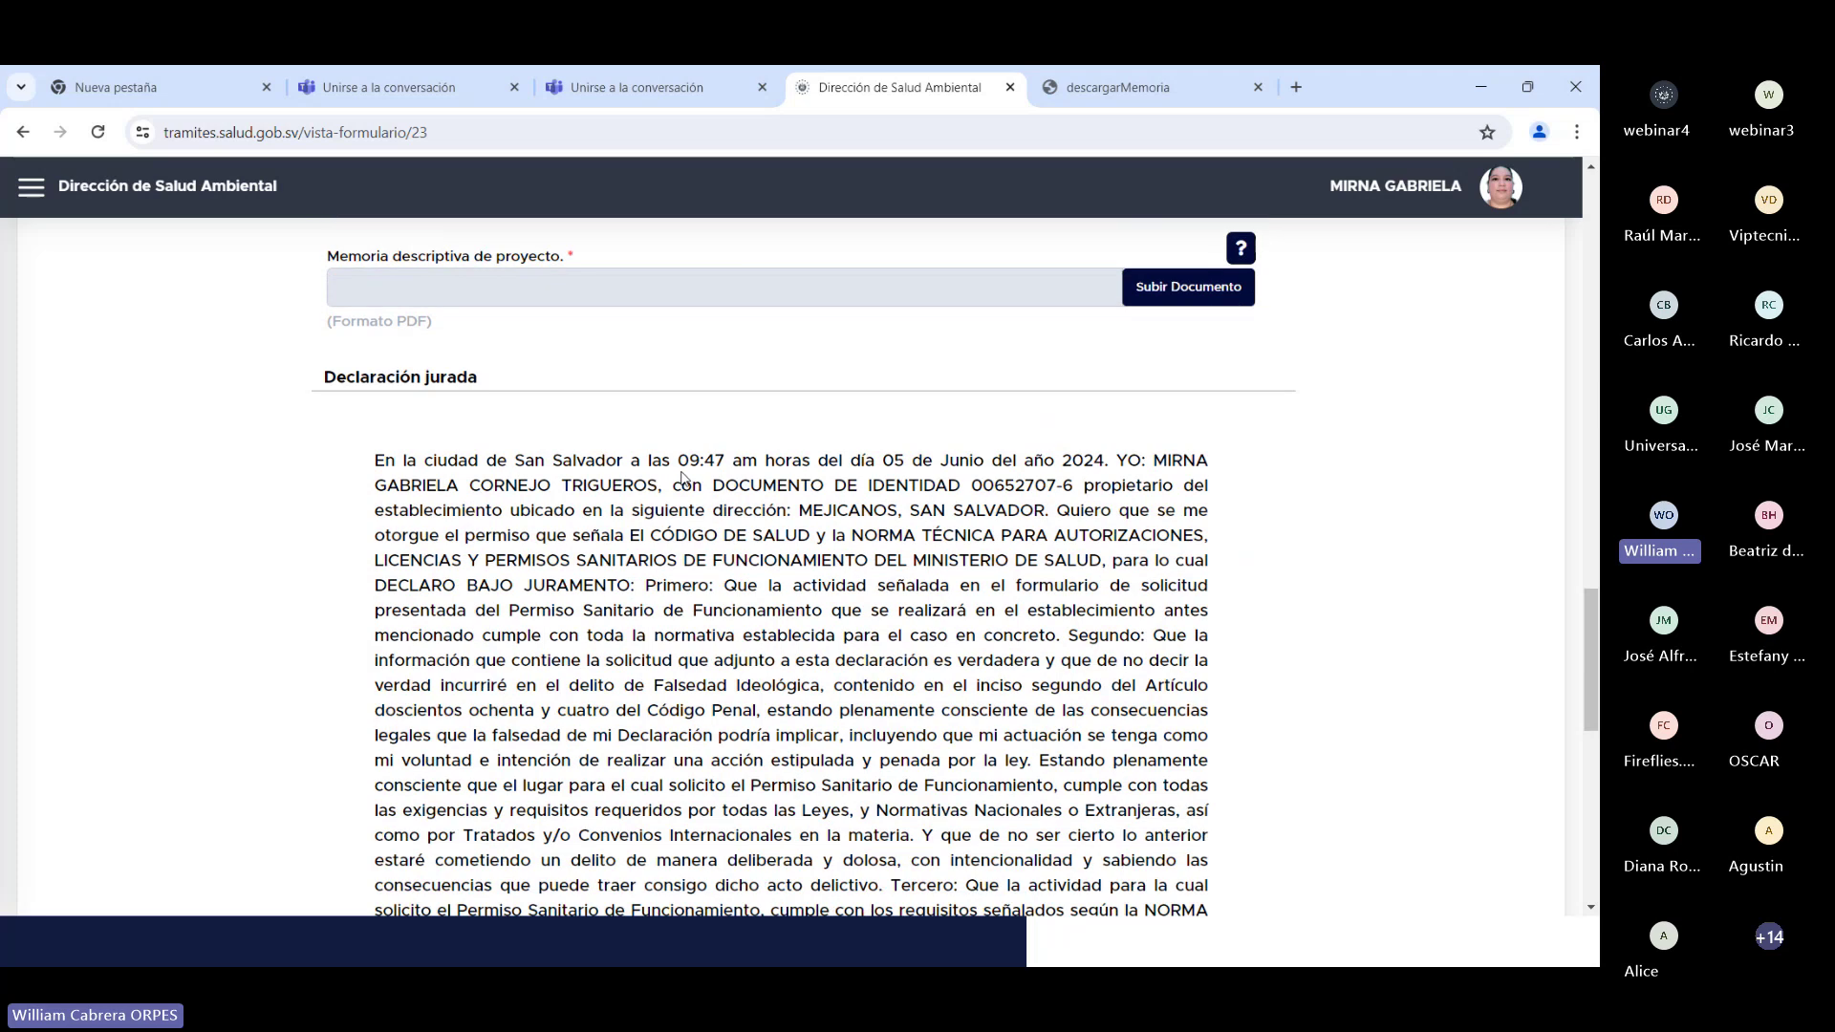
{"action": "scroll", "coordinate": [683, 472], "scroll_direction": "up", "scroll_amount": 10}
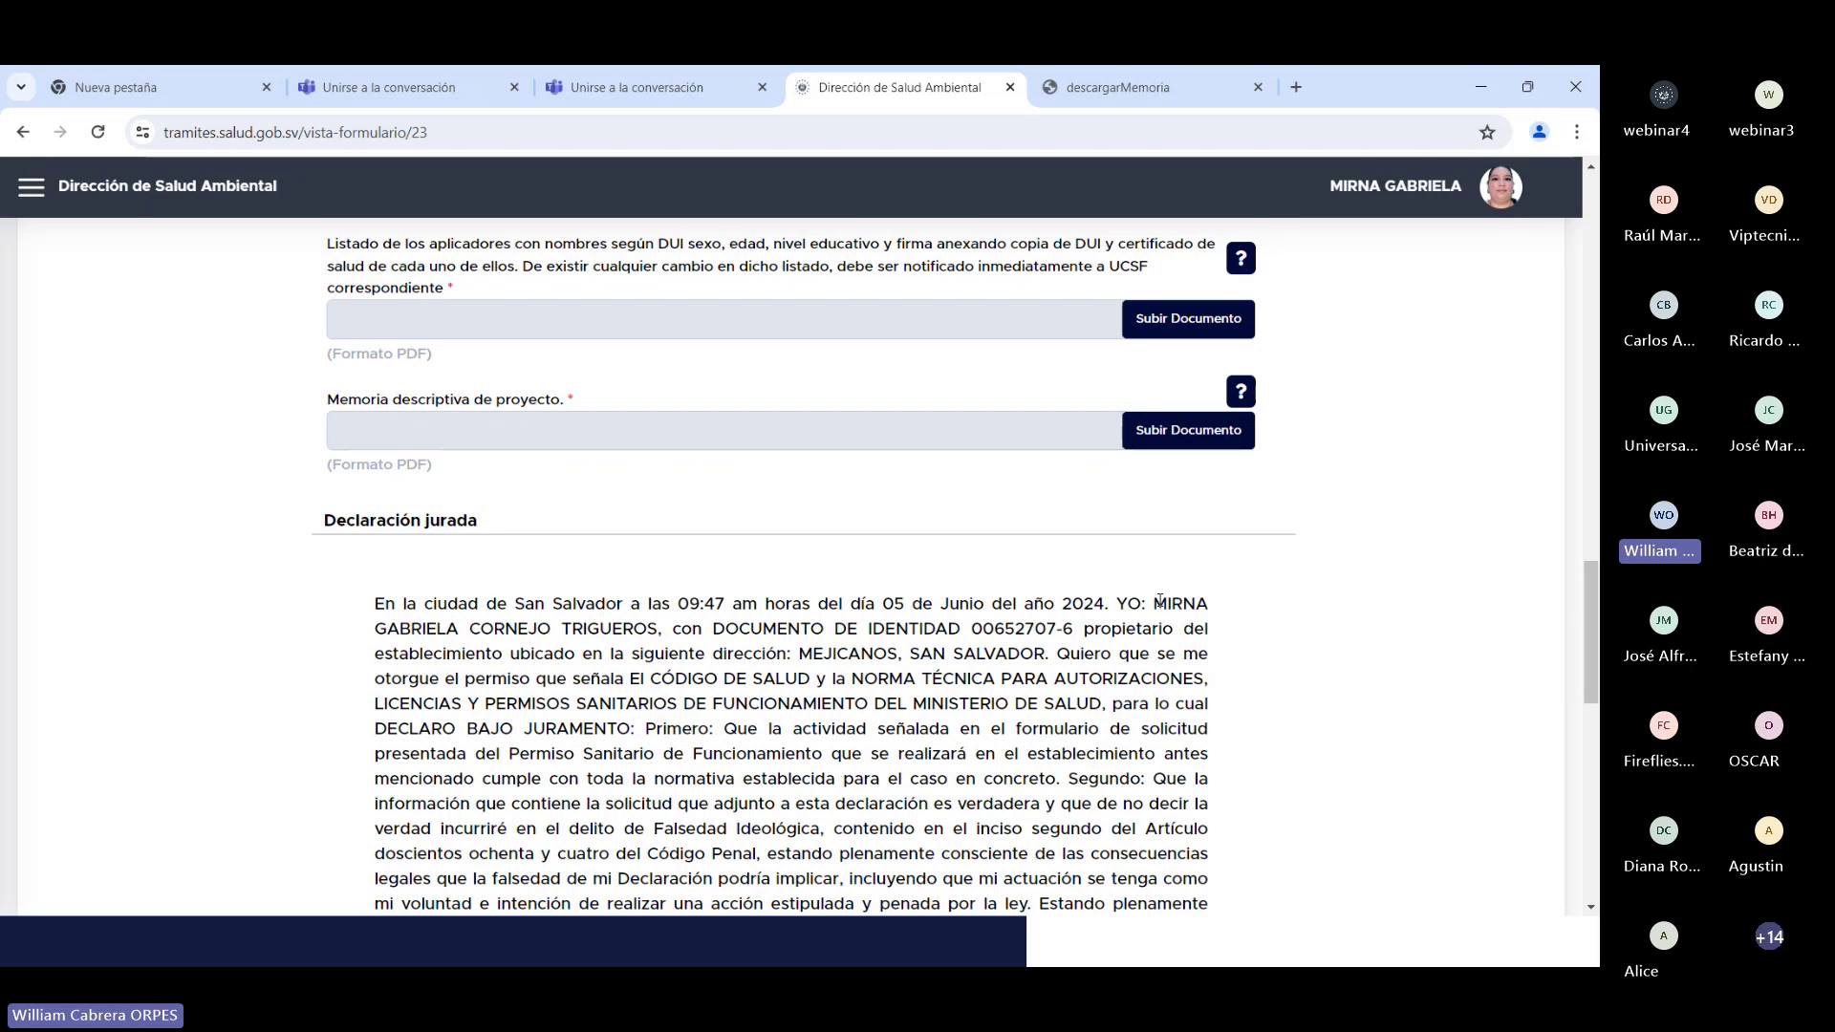
{"action": "left_click_drag", "start_coordinate": [1154, 603], "coordinate": [666, 632]}
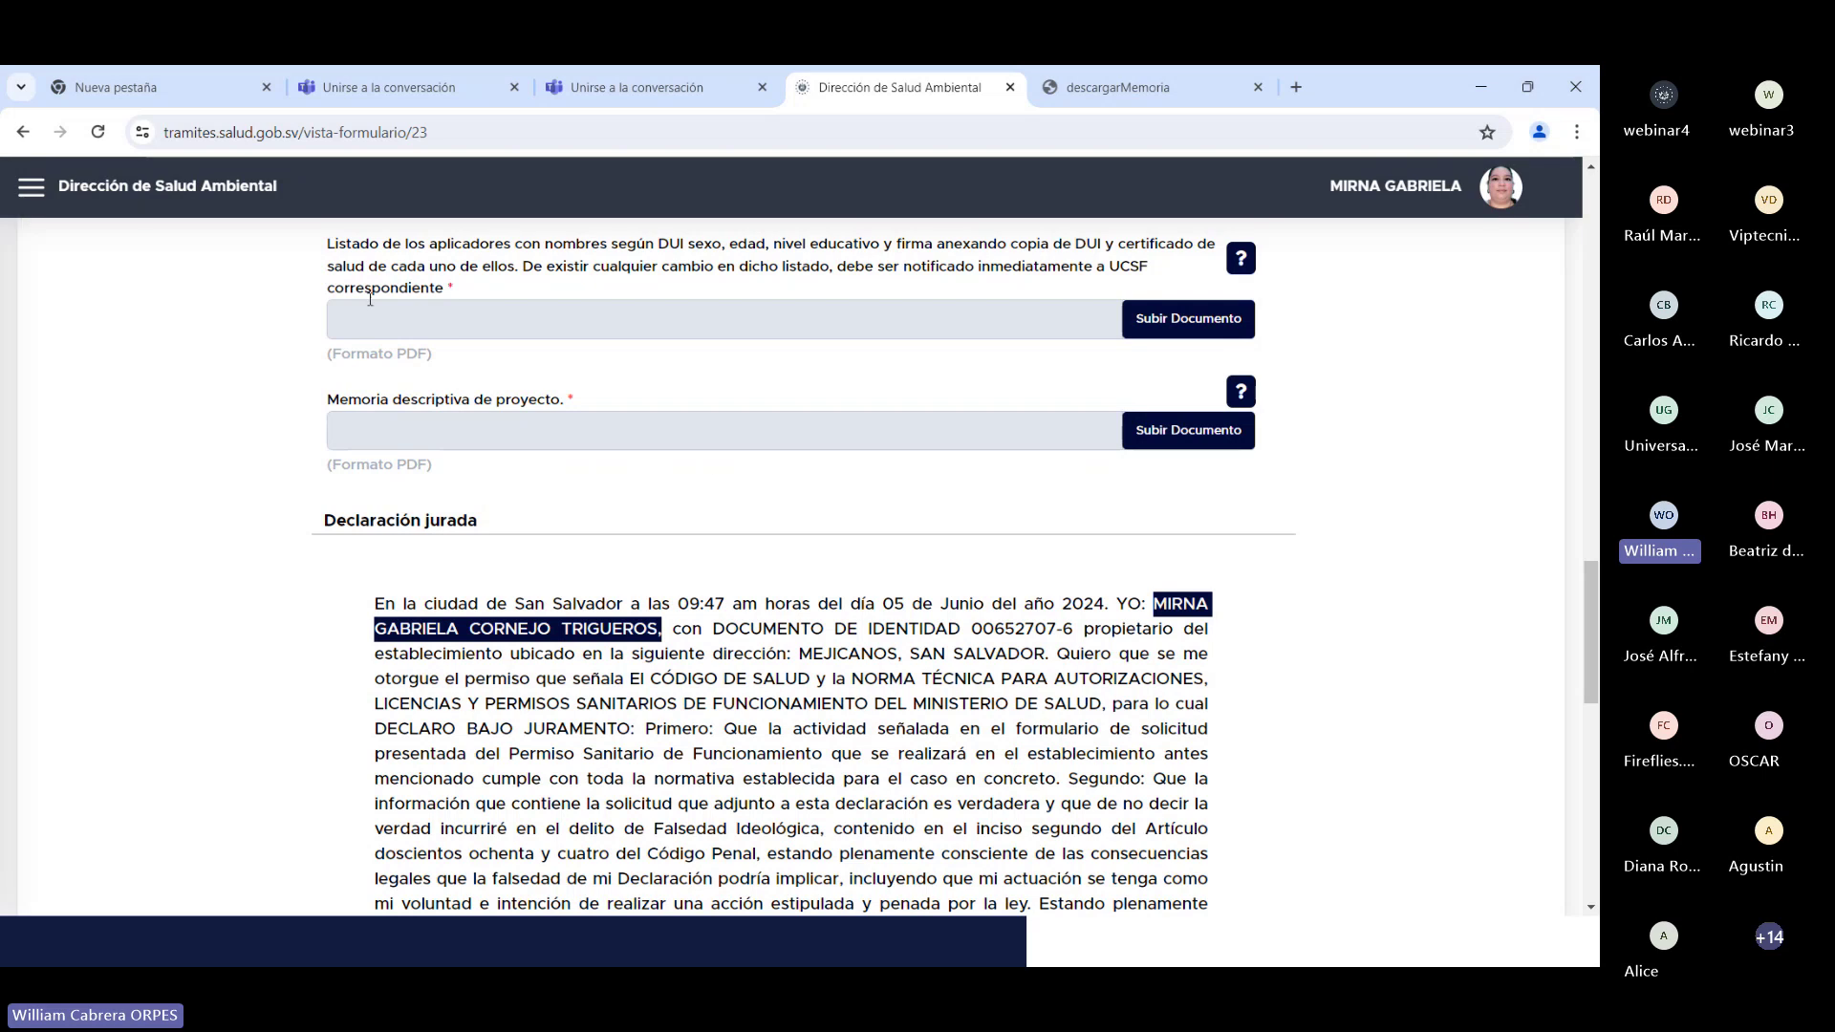
Step: Accept the sworn declaration at the end of the permit request form
{"action": "scroll", "coordinate": [712, 465], "scroll_direction": "down", "scroll_amount": 3}
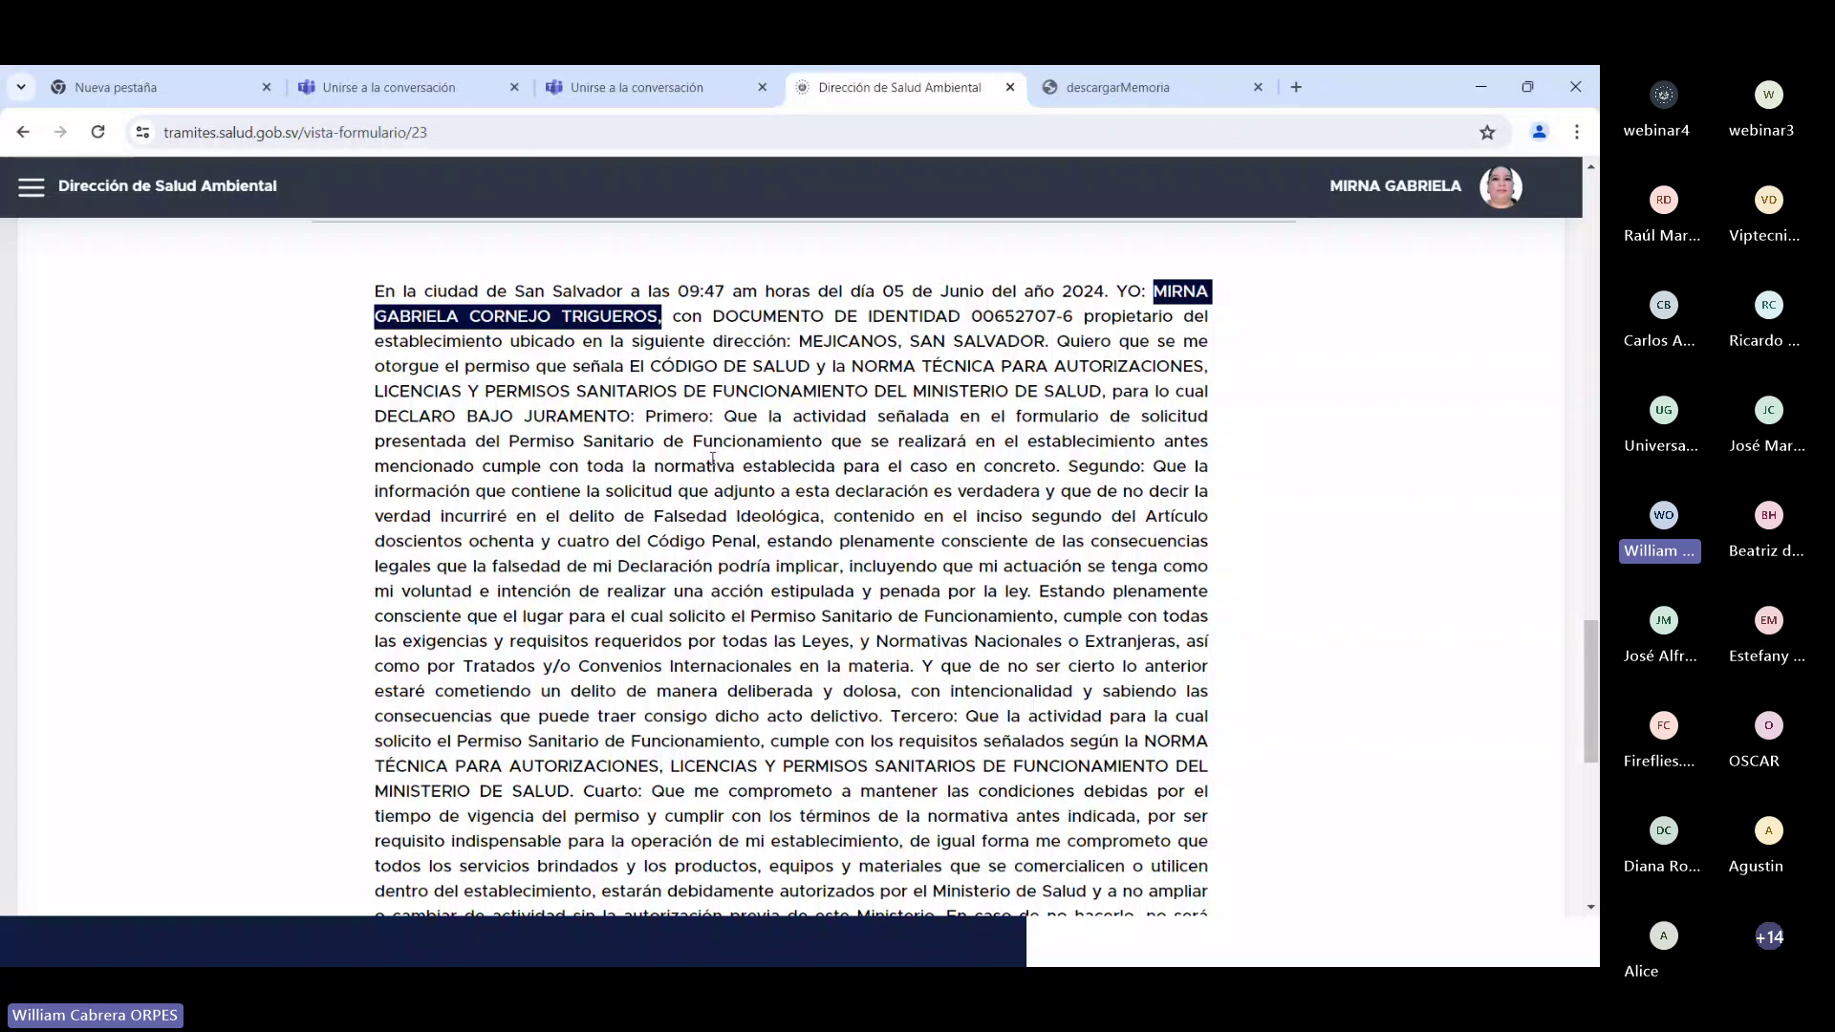
{"action": "scroll", "coordinate": [712, 458], "scroll_direction": "down", "scroll_amount": 7}
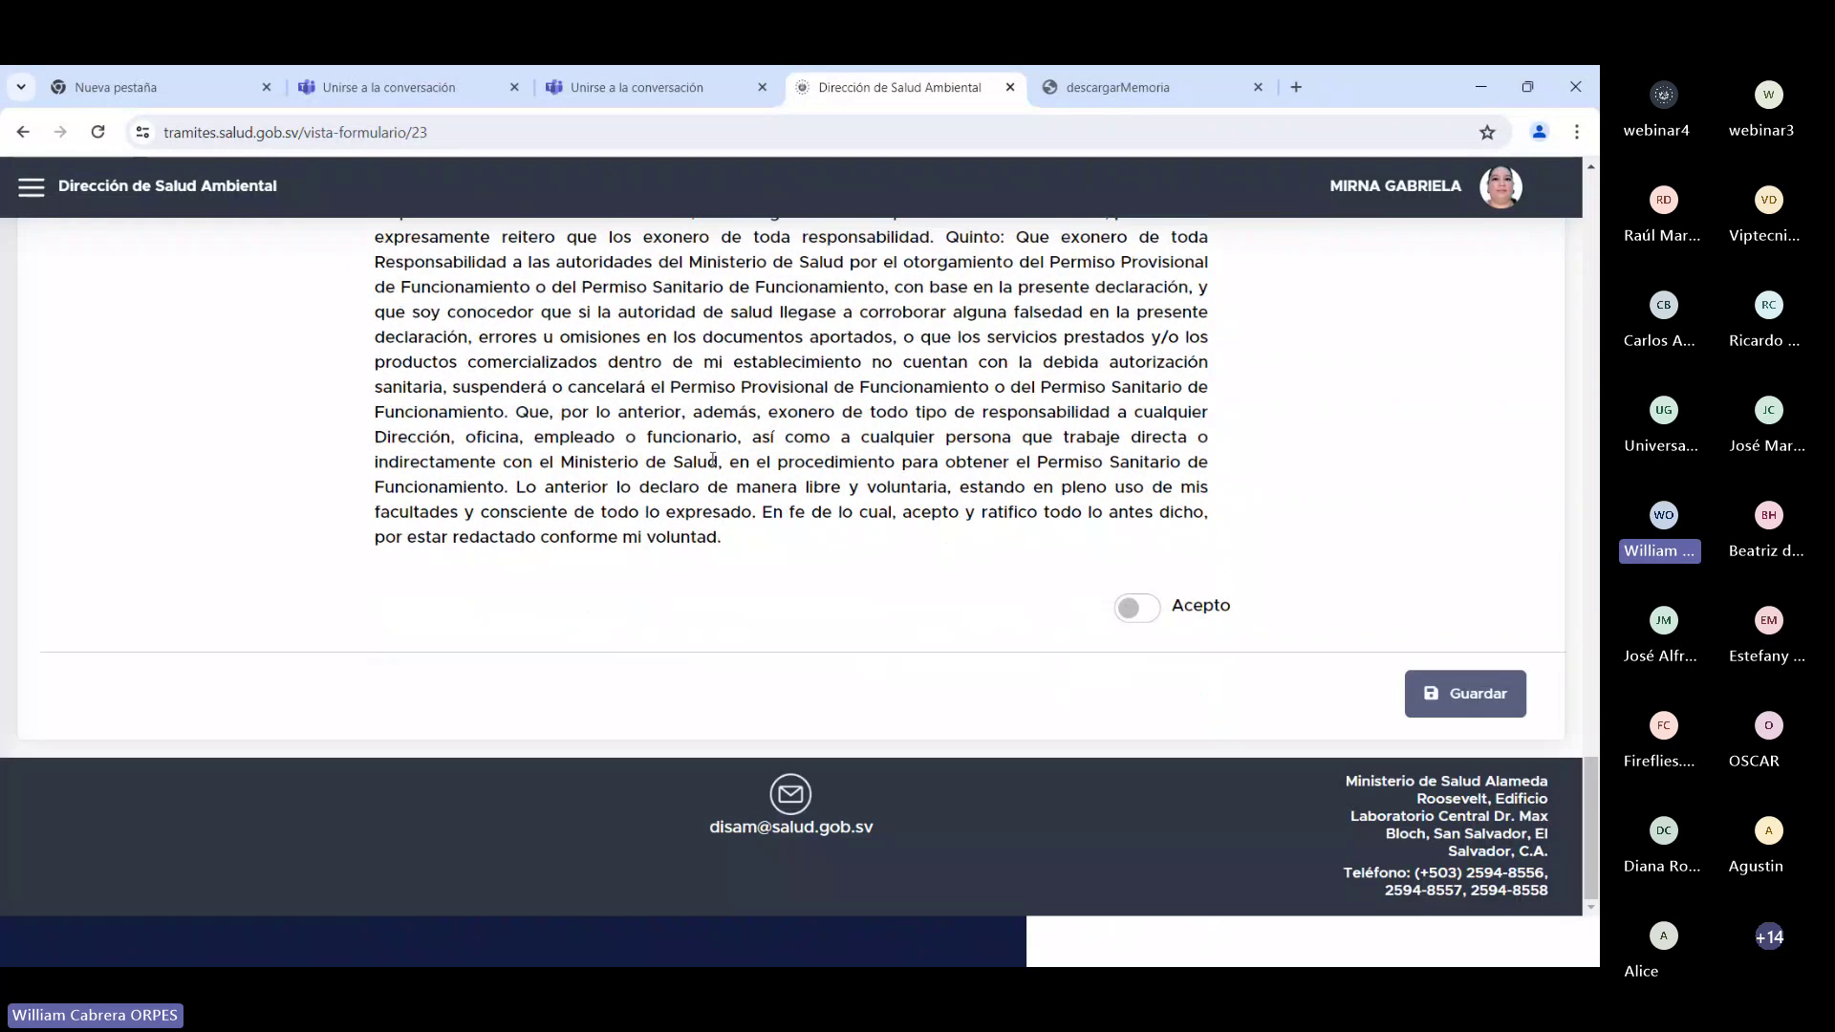
{"action": "left_click", "coordinate": [1147, 610]}
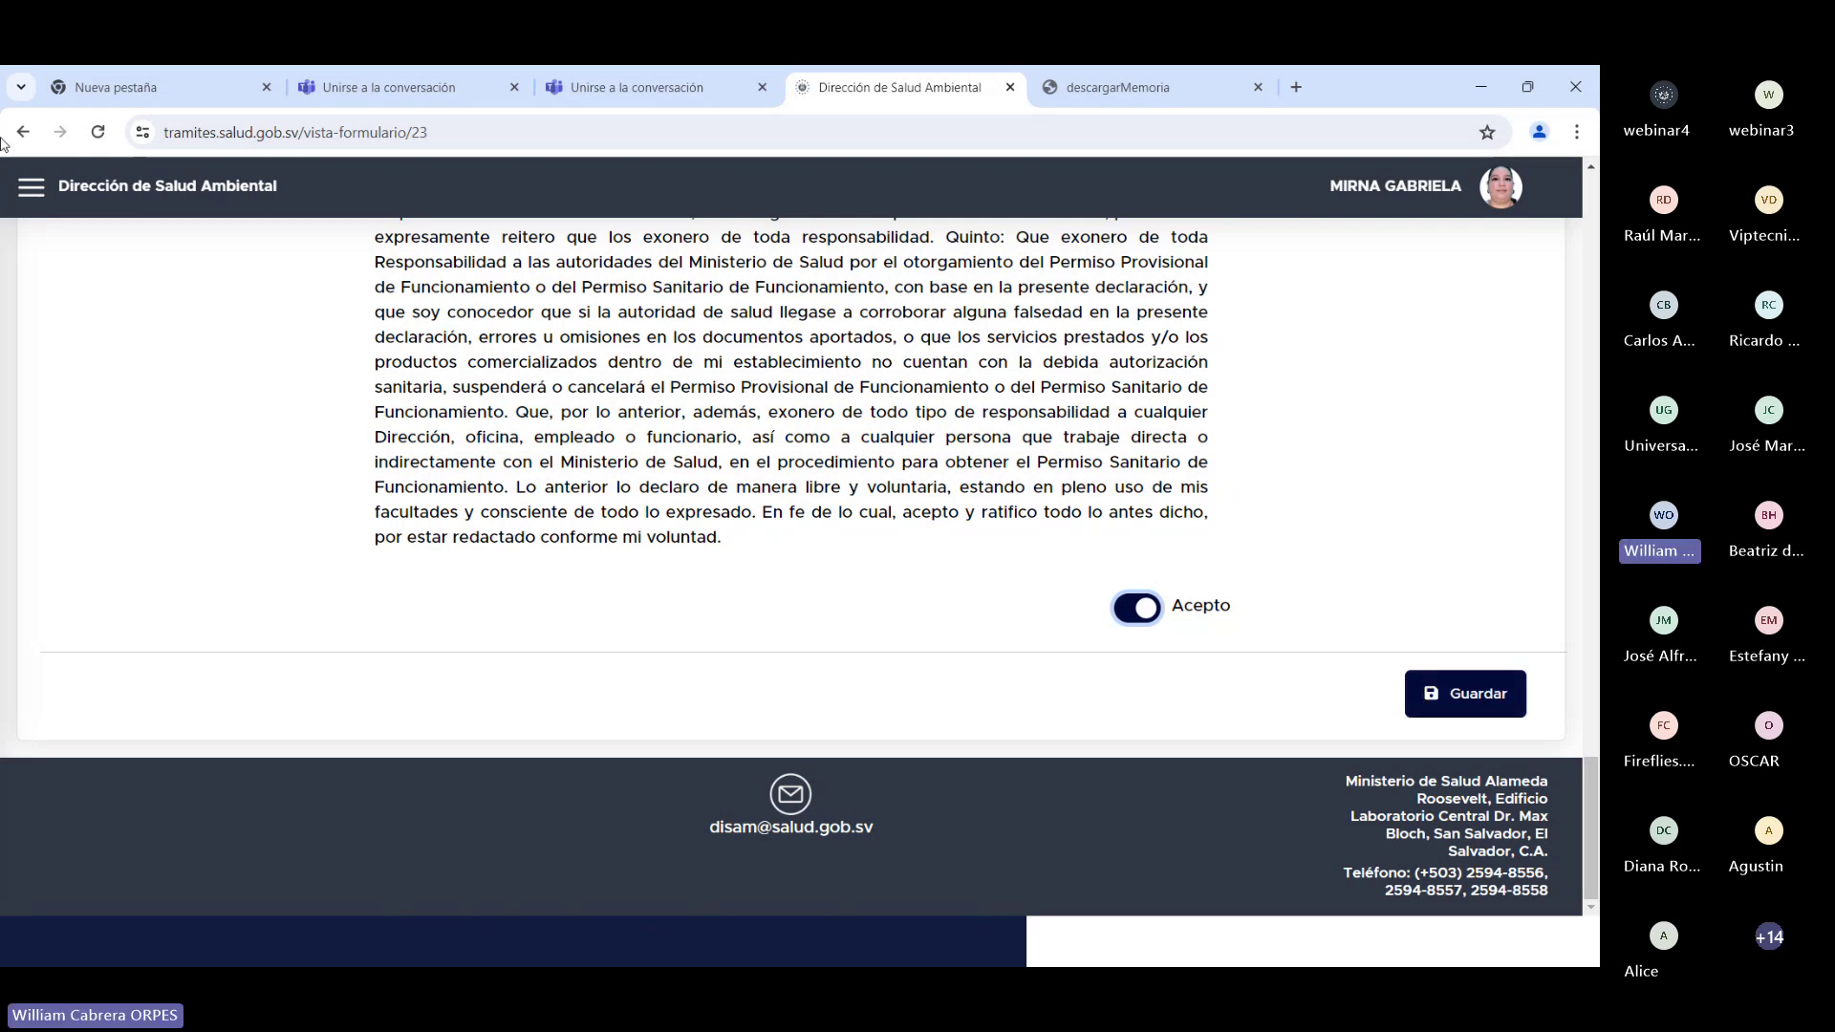
Step: Go to Mis Solicitudes and open the payment page of the pest-control company permit request
{"action": "left_click", "coordinate": [38, 195]}
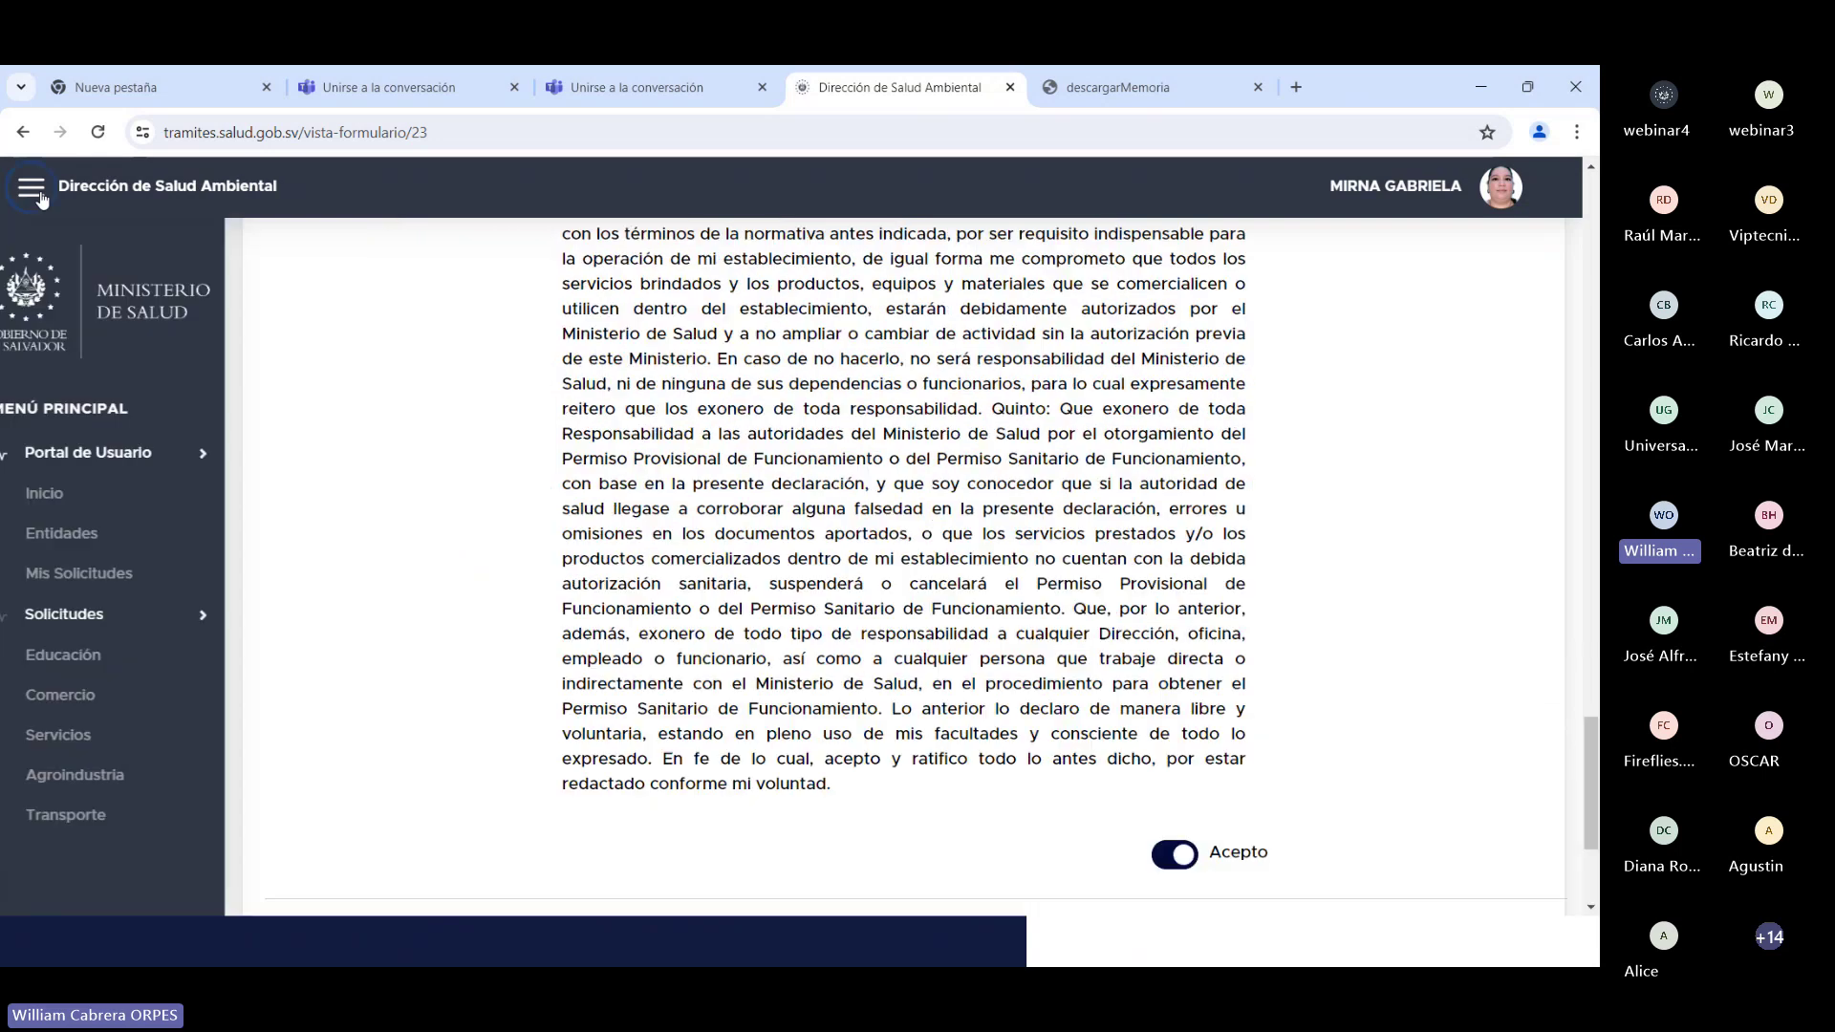
{"action": "left_click", "coordinate": [132, 577]}
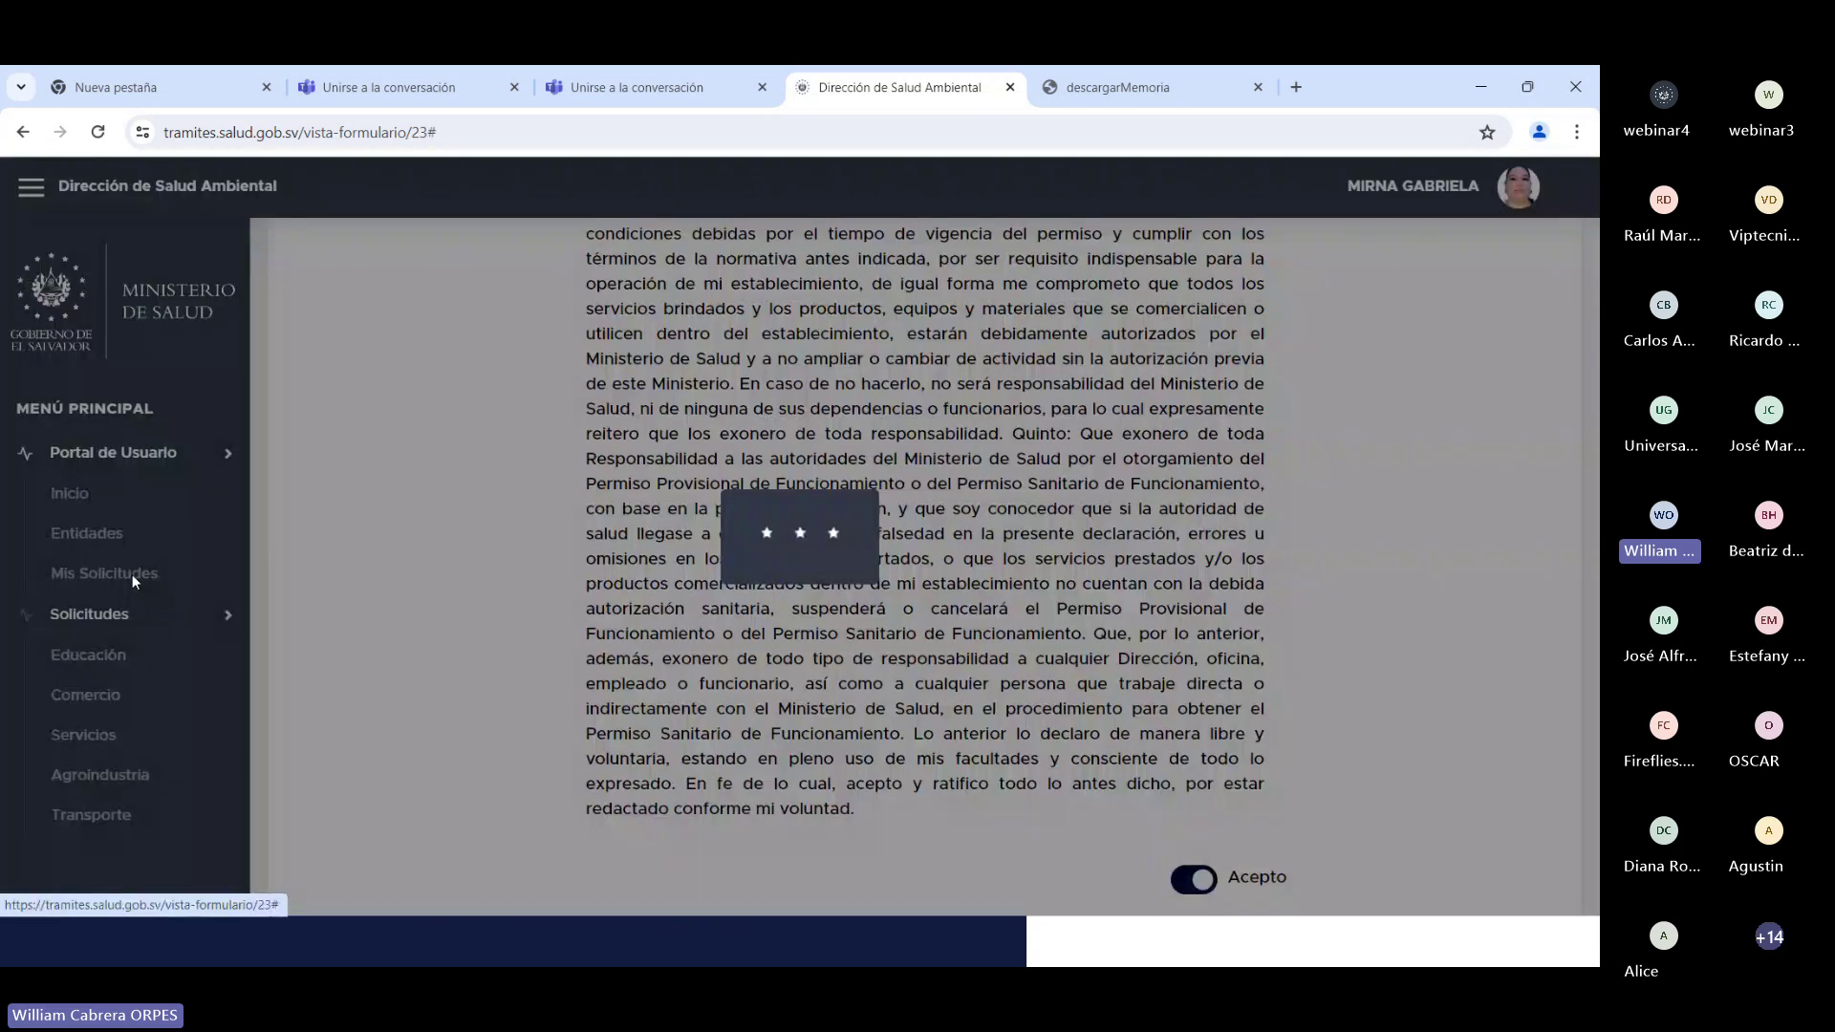
{"action": "left_click", "coordinate": [1469, 665]}
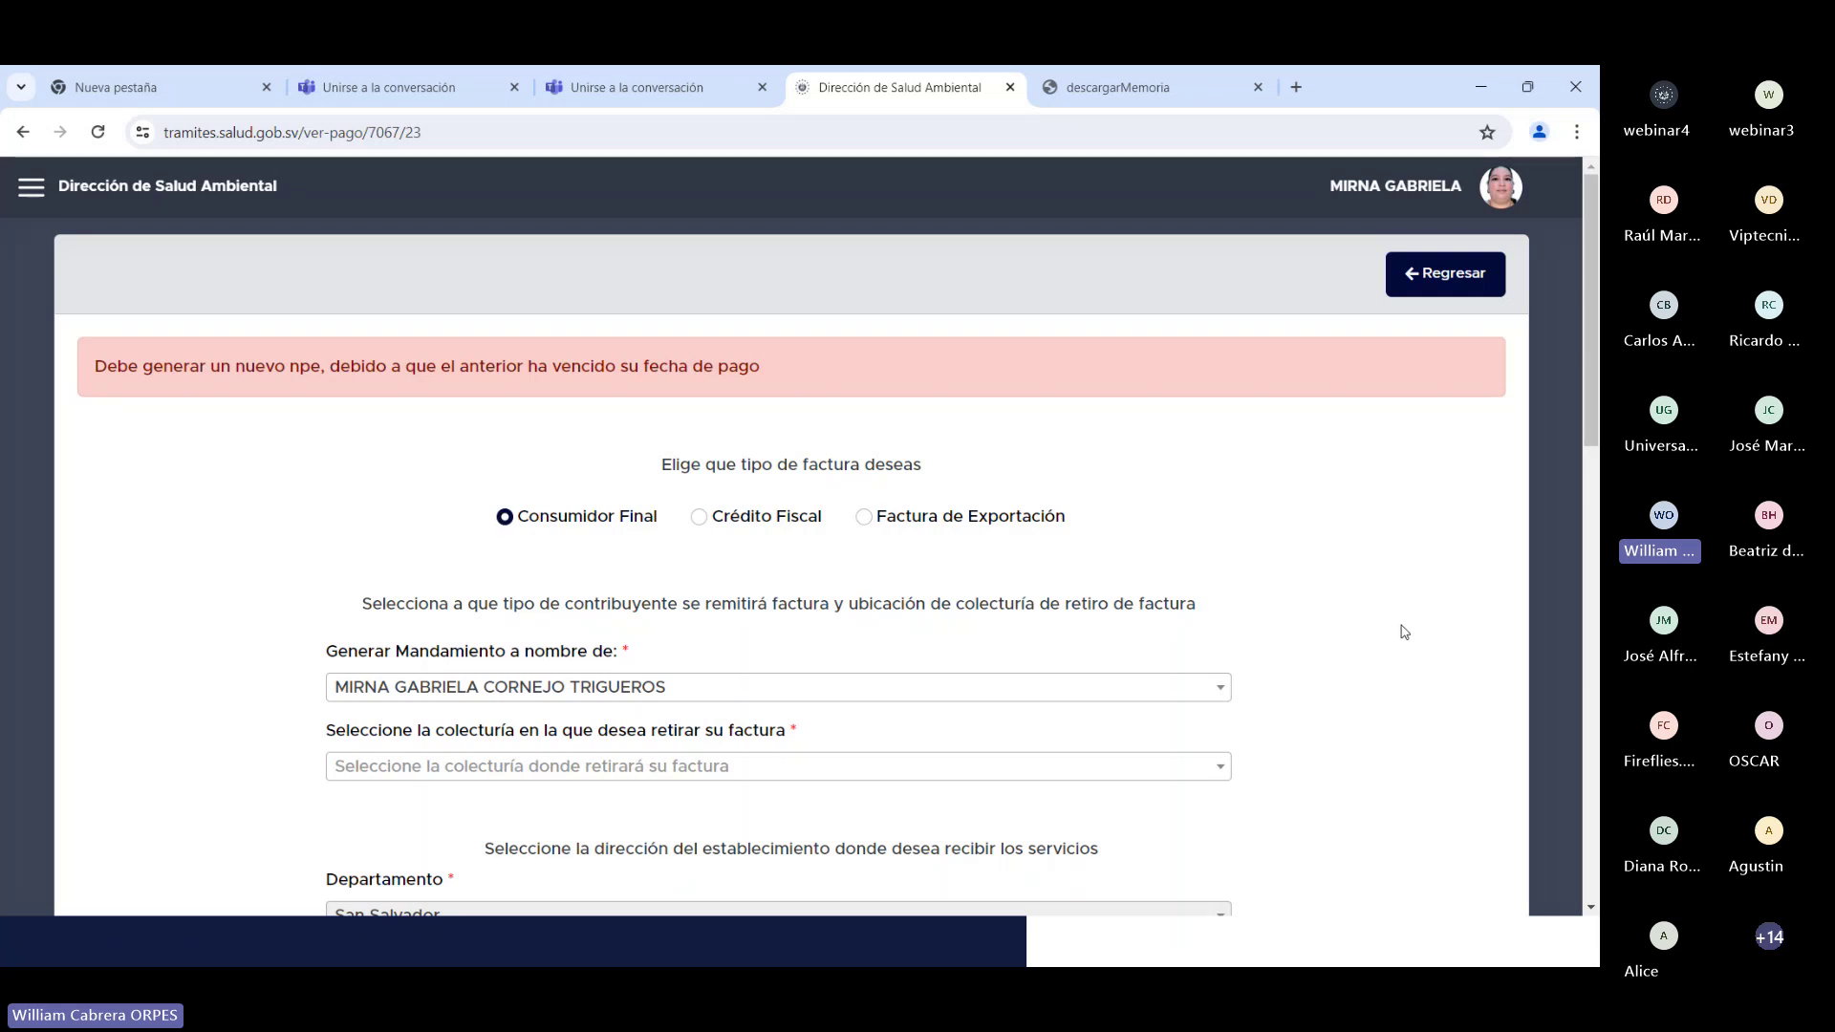
Step: Set the invoice type to Crédito Fiscal in the payment form
{"action": "scroll", "coordinate": [1413, 628], "scroll_direction": "down", "scroll_amount": 1}
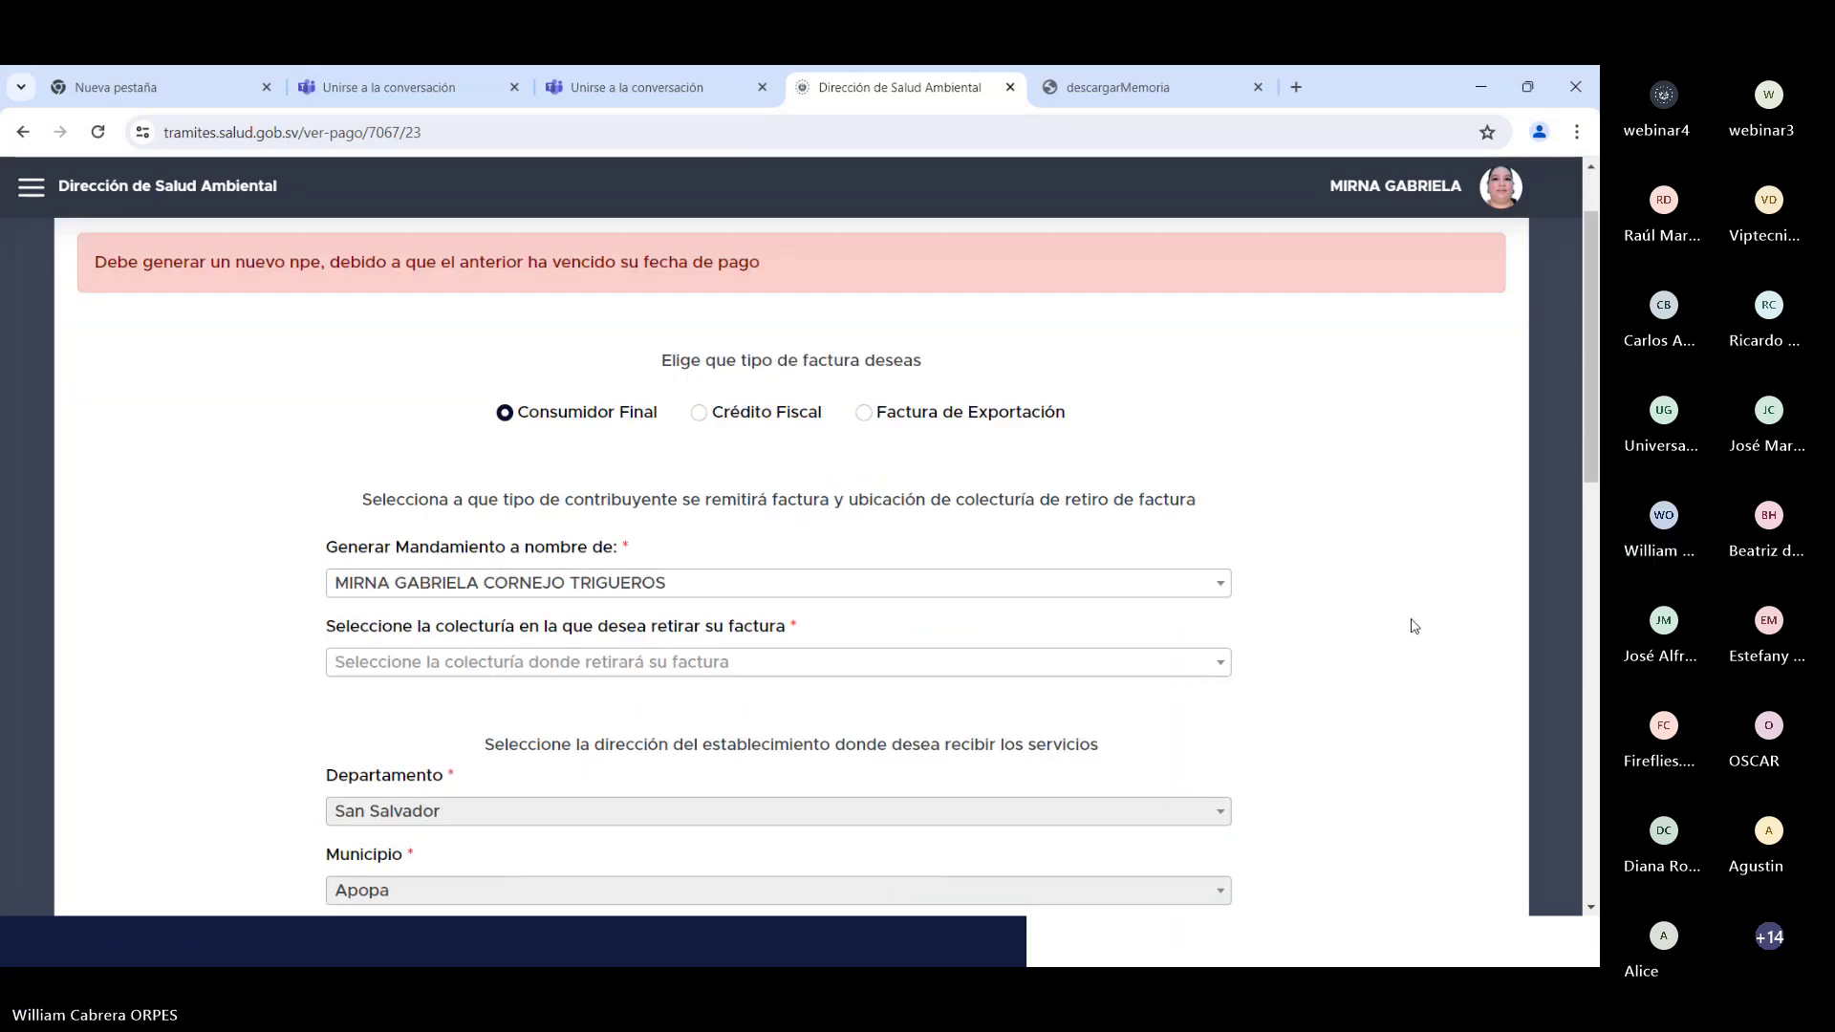
{"action": "scroll", "coordinate": [1413, 628], "scroll_direction": "down", "scroll_amount": 1}
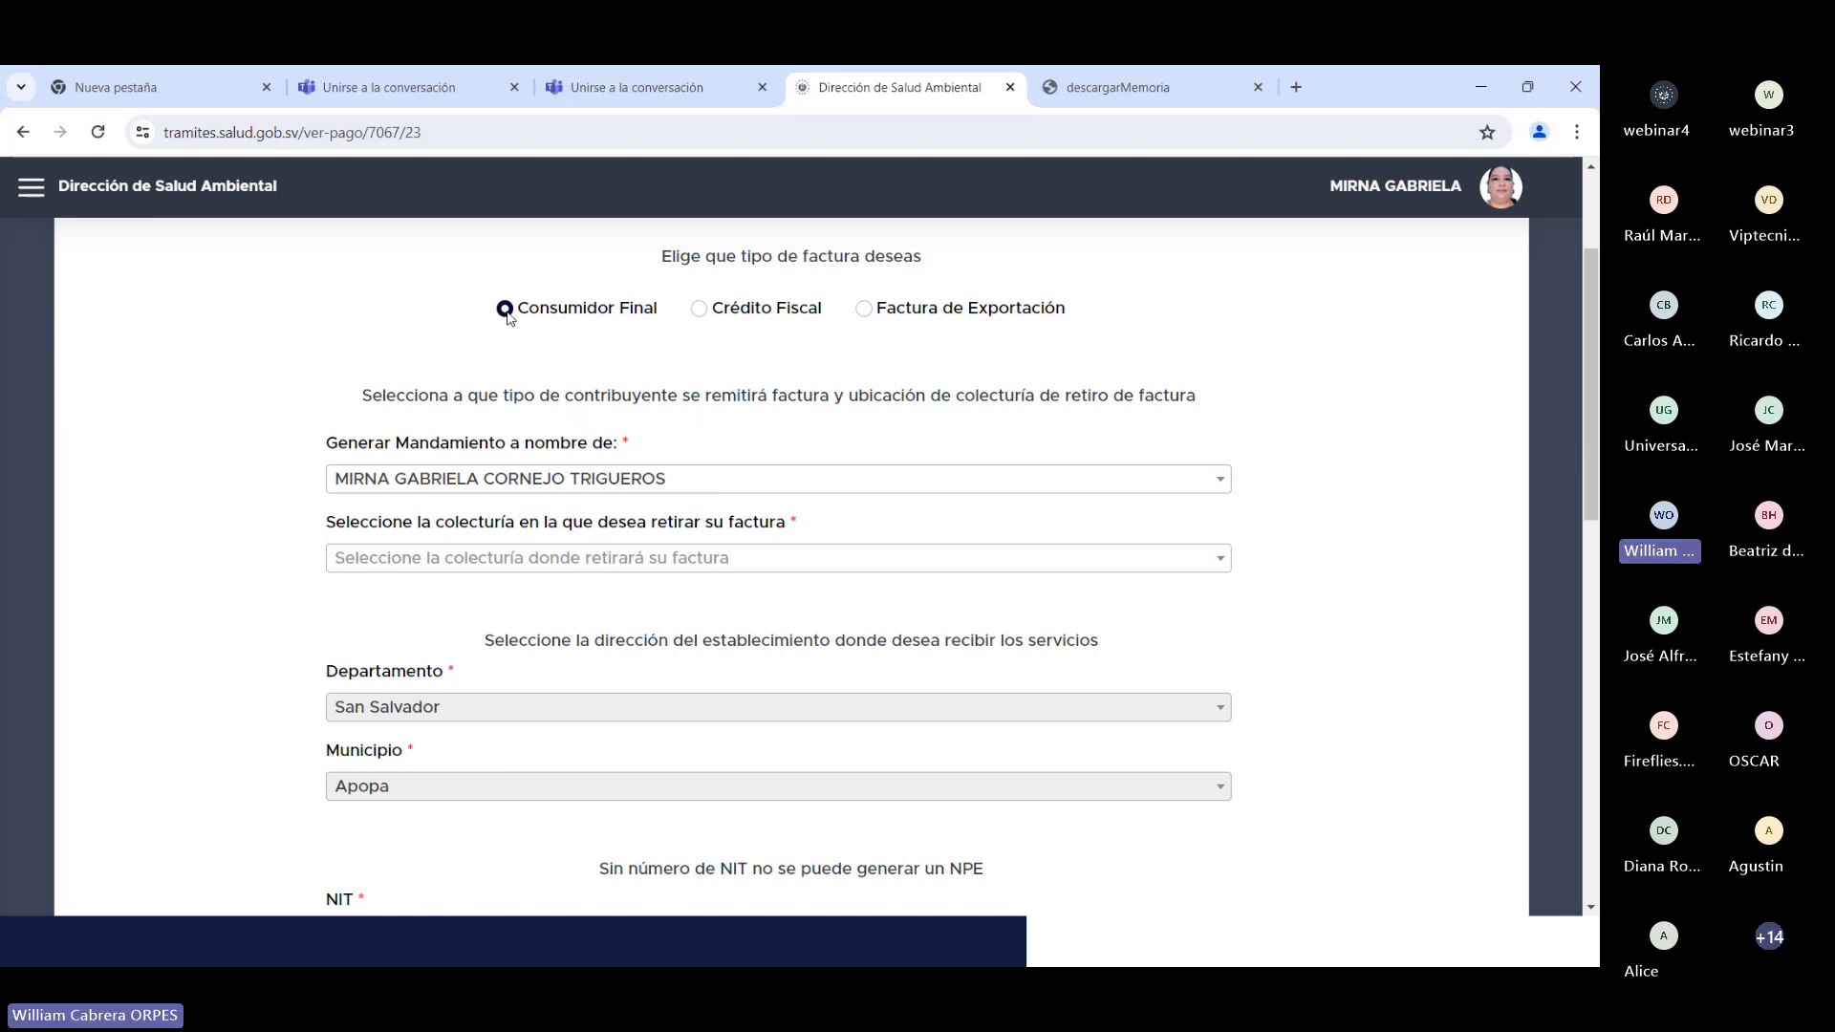
{"action": "left_click", "coordinate": [701, 311]}
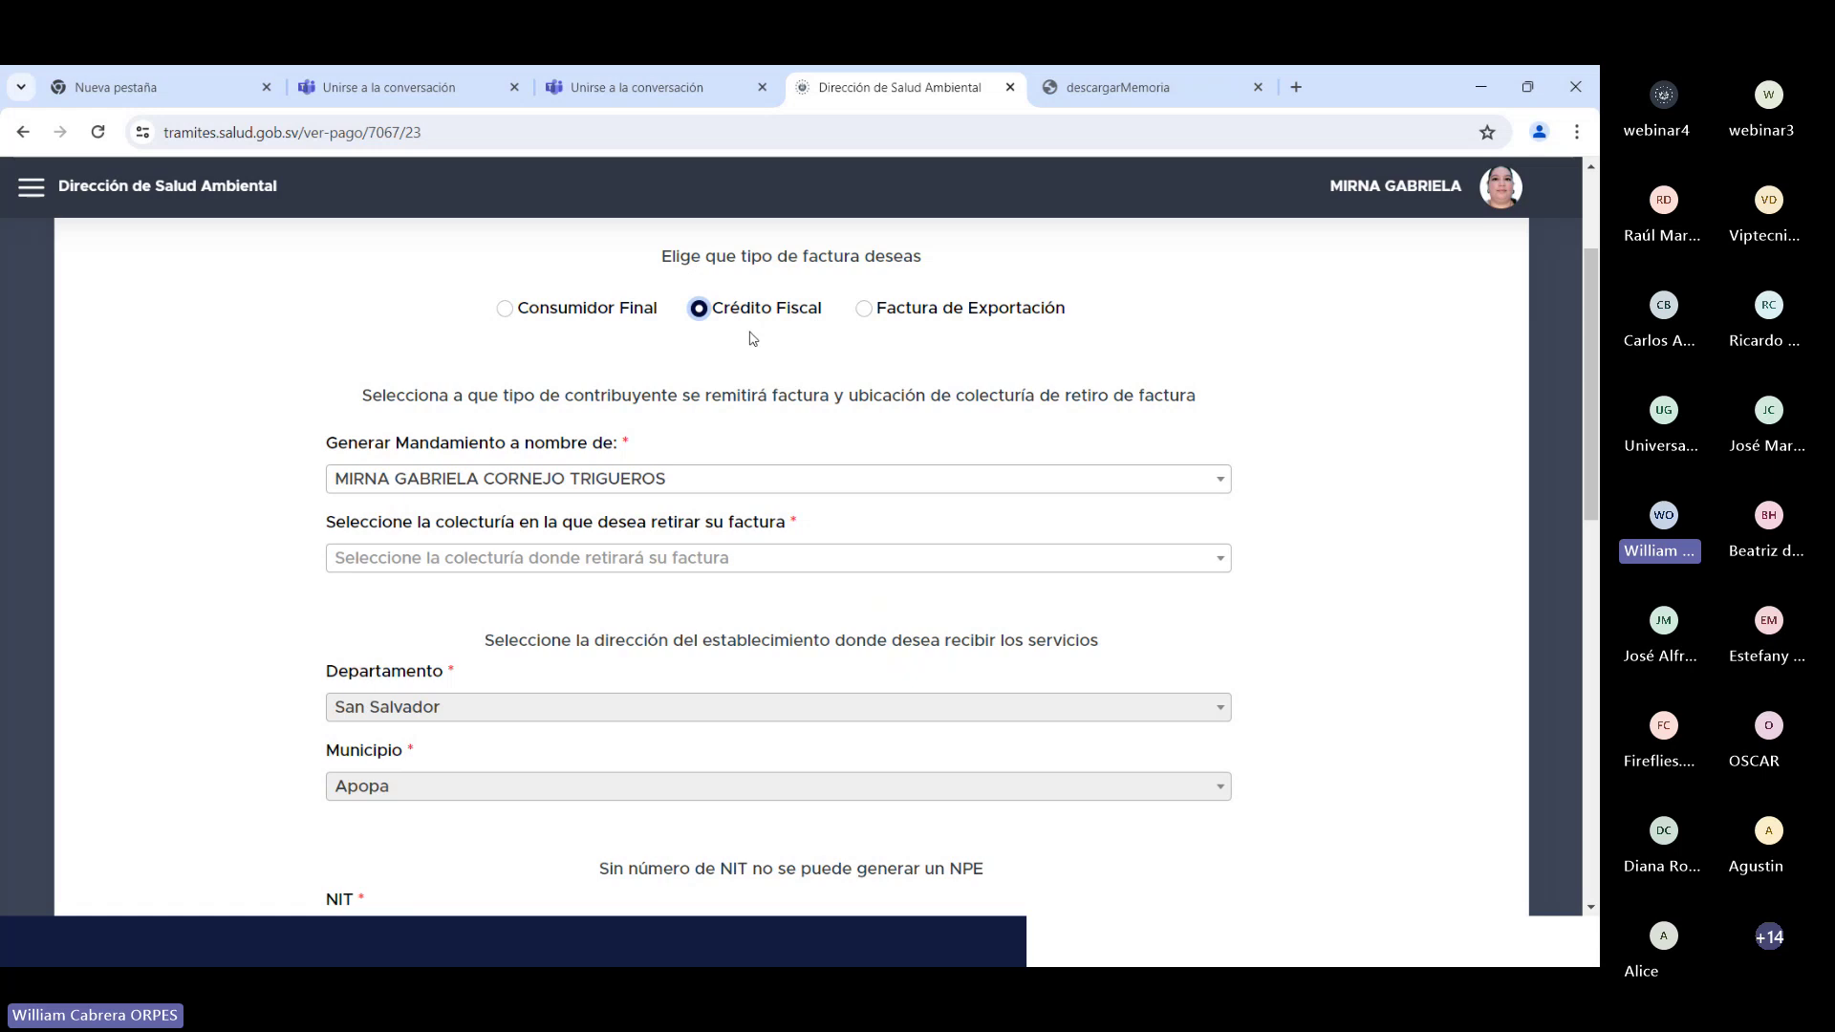
{"action": "scroll", "coordinate": [752, 338], "scroll_direction": "down", "scroll_amount": 1}
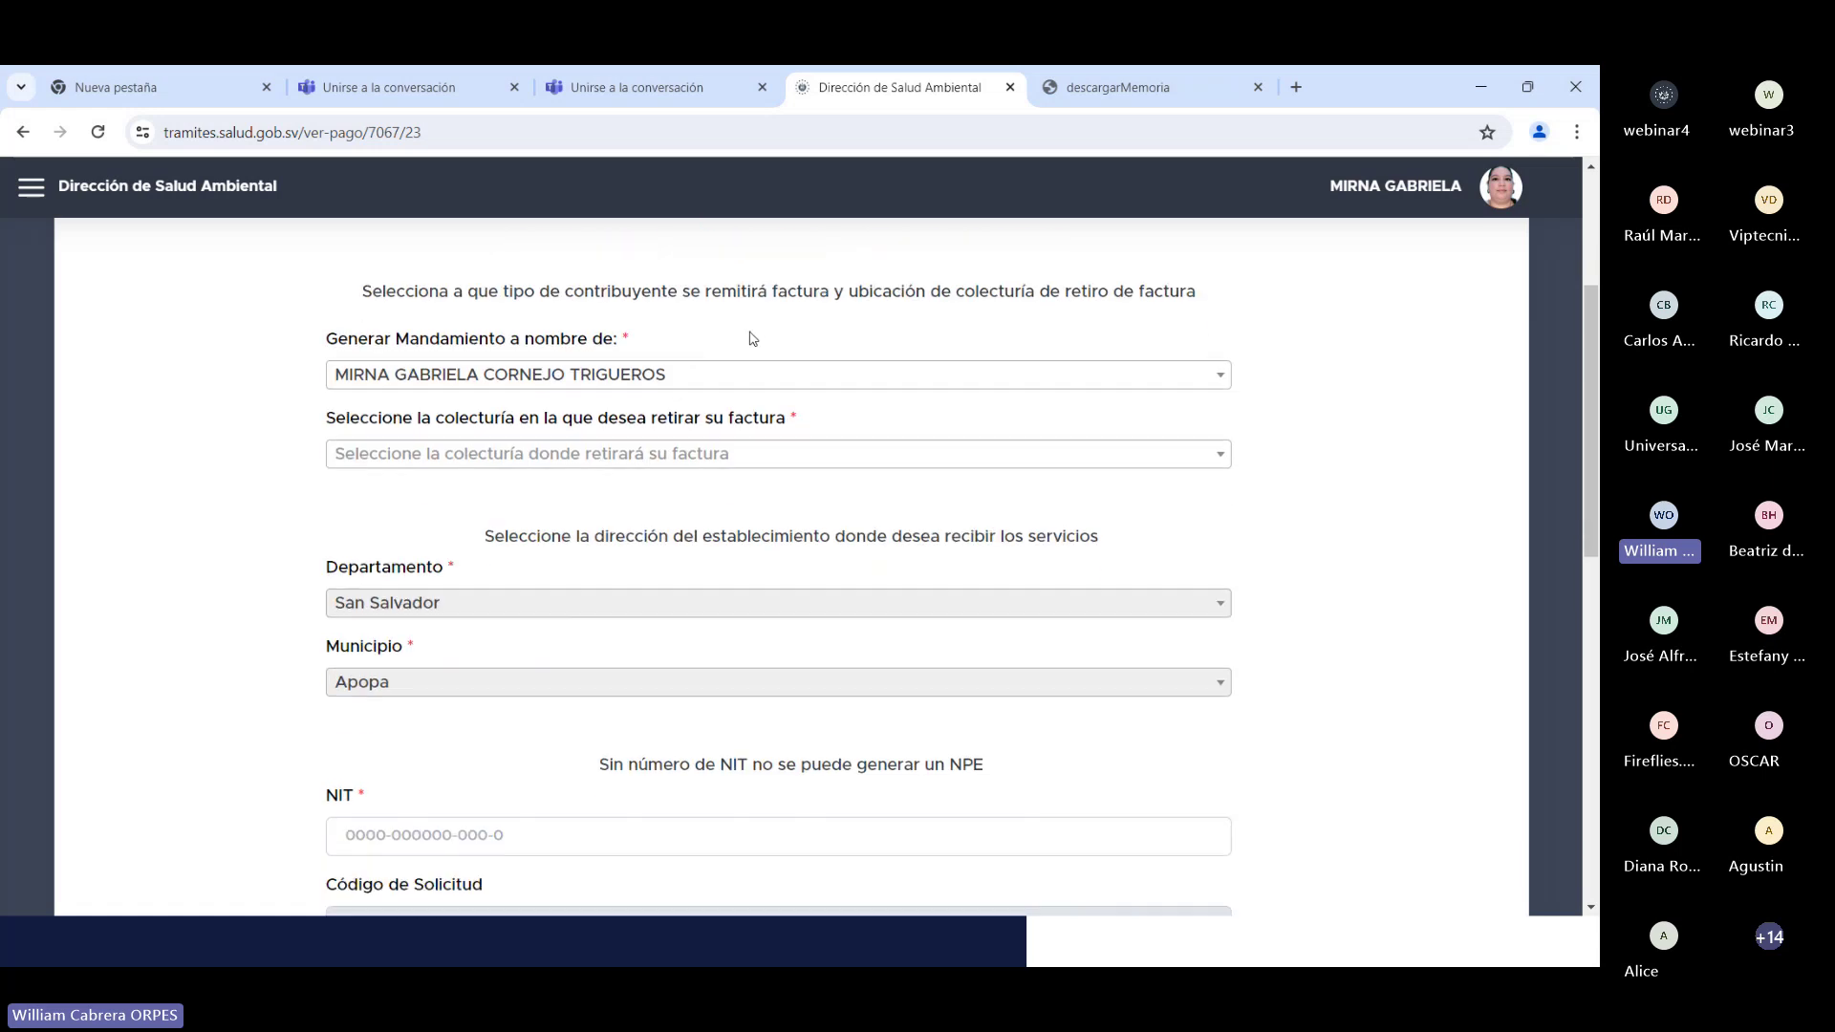
Step: Review the collection offices offered for invoice pickup and the payment amount details, leaving the office unselected
{"action": "left_click", "coordinate": [765, 469]}
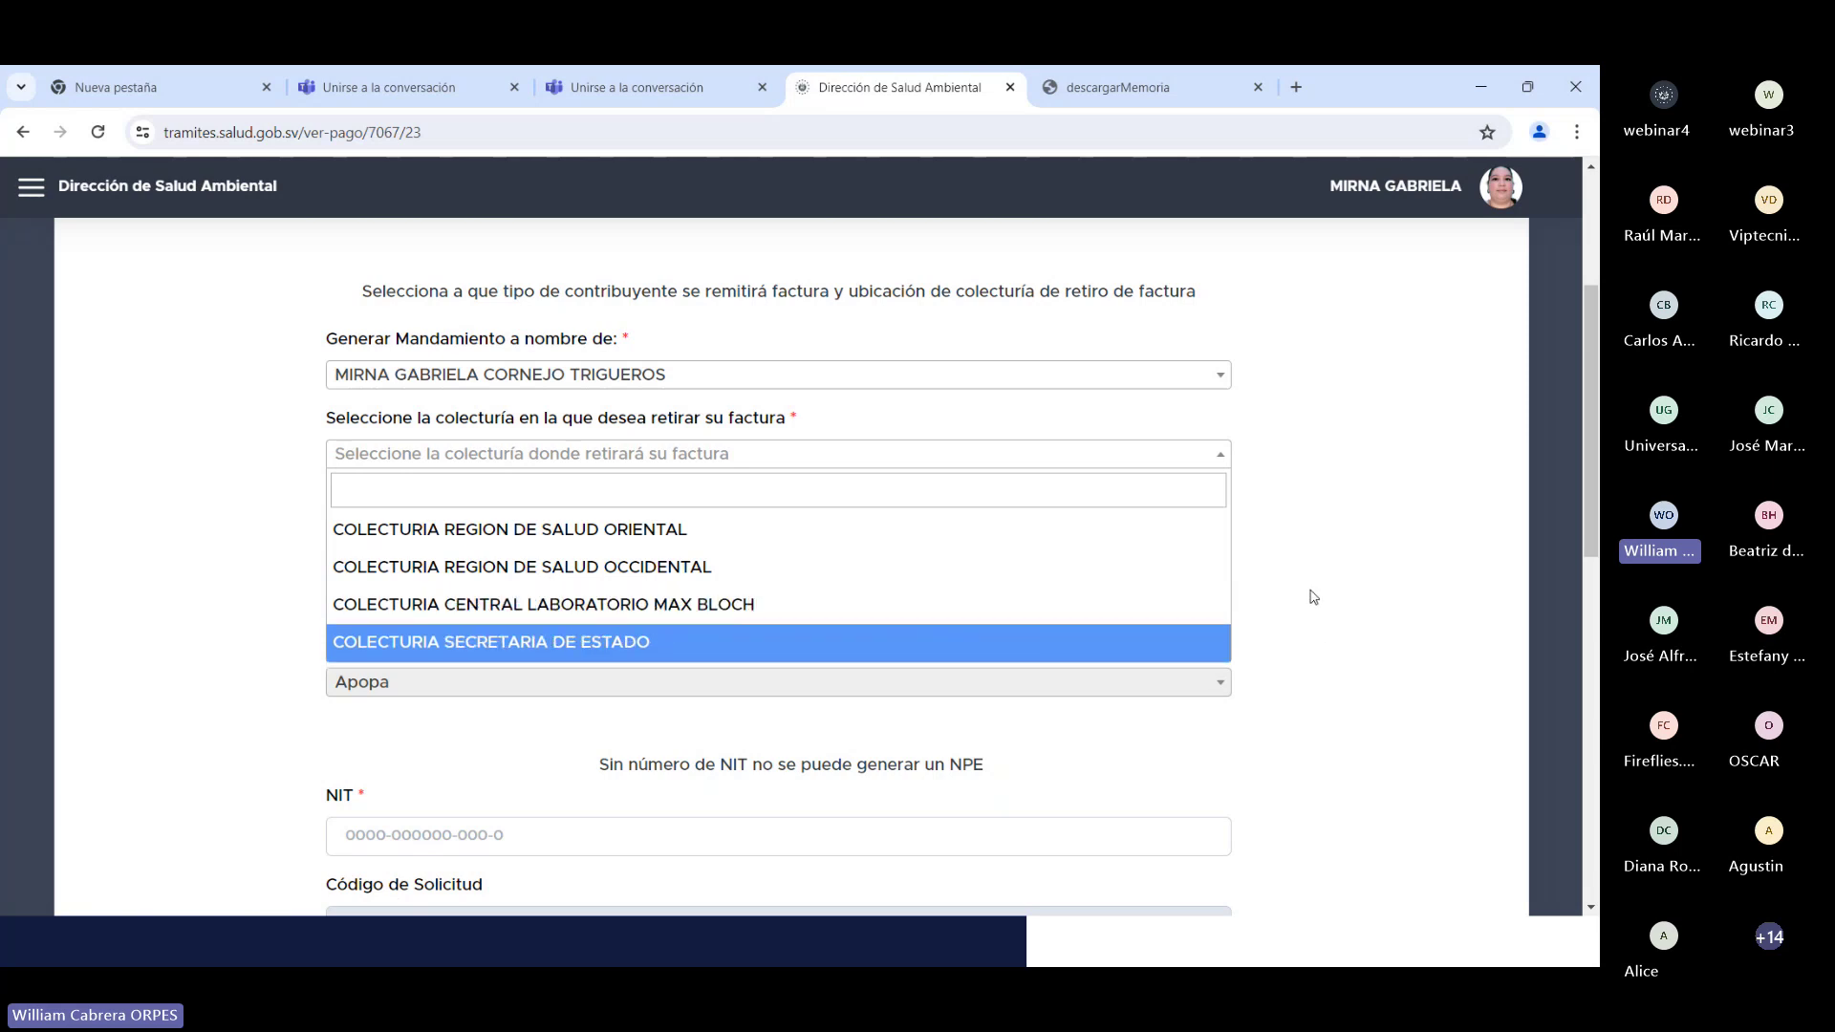
{"action": "scroll", "coordinate": [1313, 597], "scroll_direction": "down", "scroll_amount": 1}
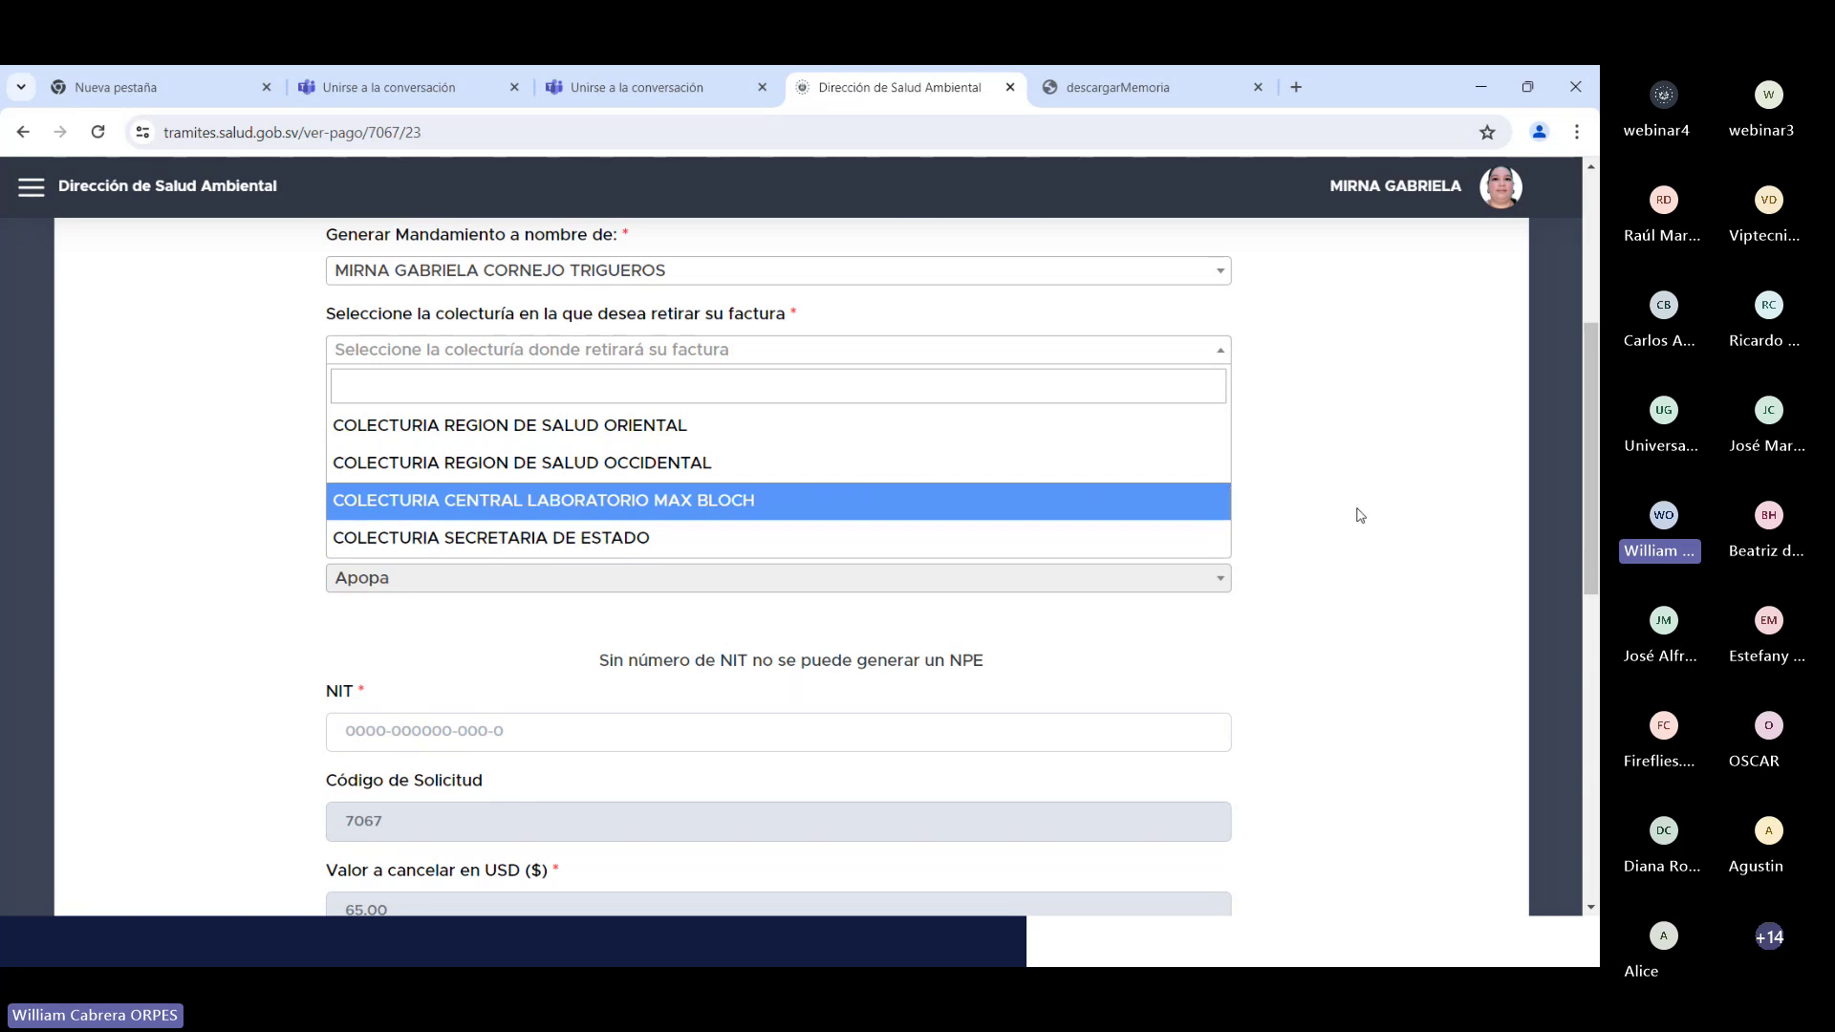
{"action": "scroll", "coordinate": [1361, 515], "scroll_direction": "down", "scroll_amount": 3}
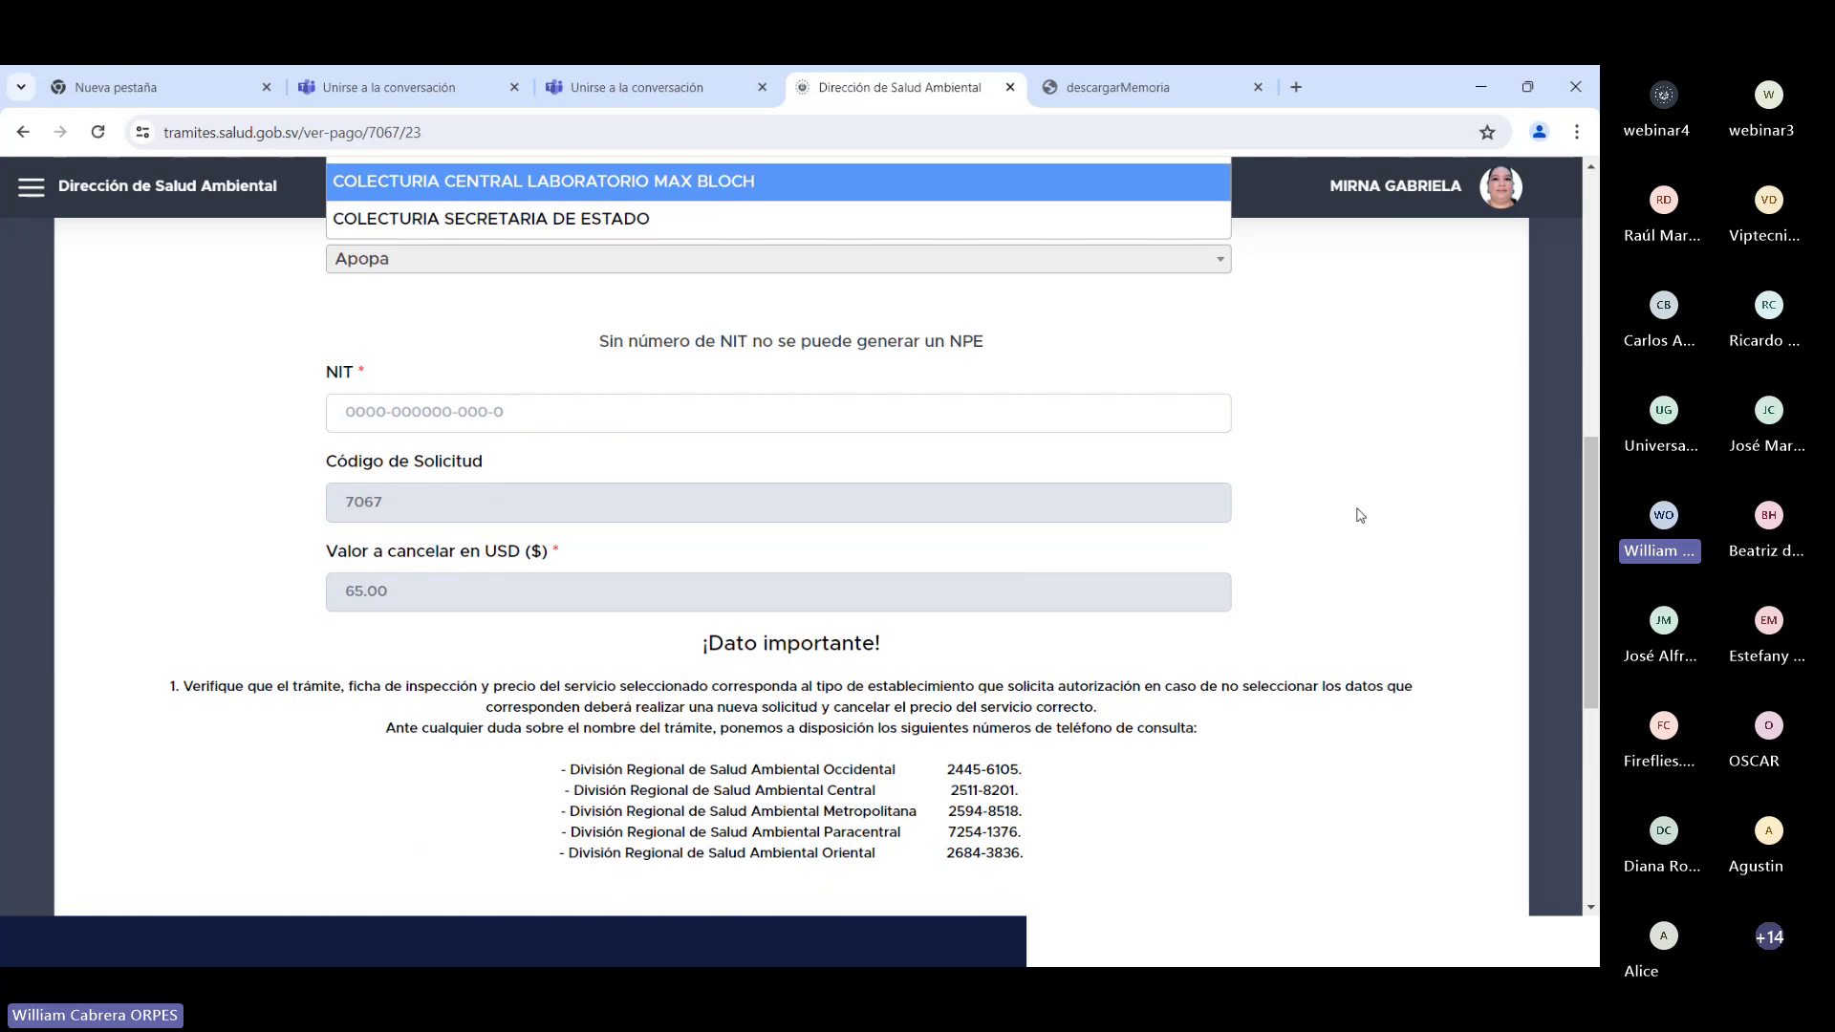
{"action": "scroll", "coordinate": [1360, 515], "scroll_direction": "down", "scroll_amount": 1}
{"action": "scroll", "coordinate": [1303, 409], "scroll_direction": "up", "scroll_amount": 1}
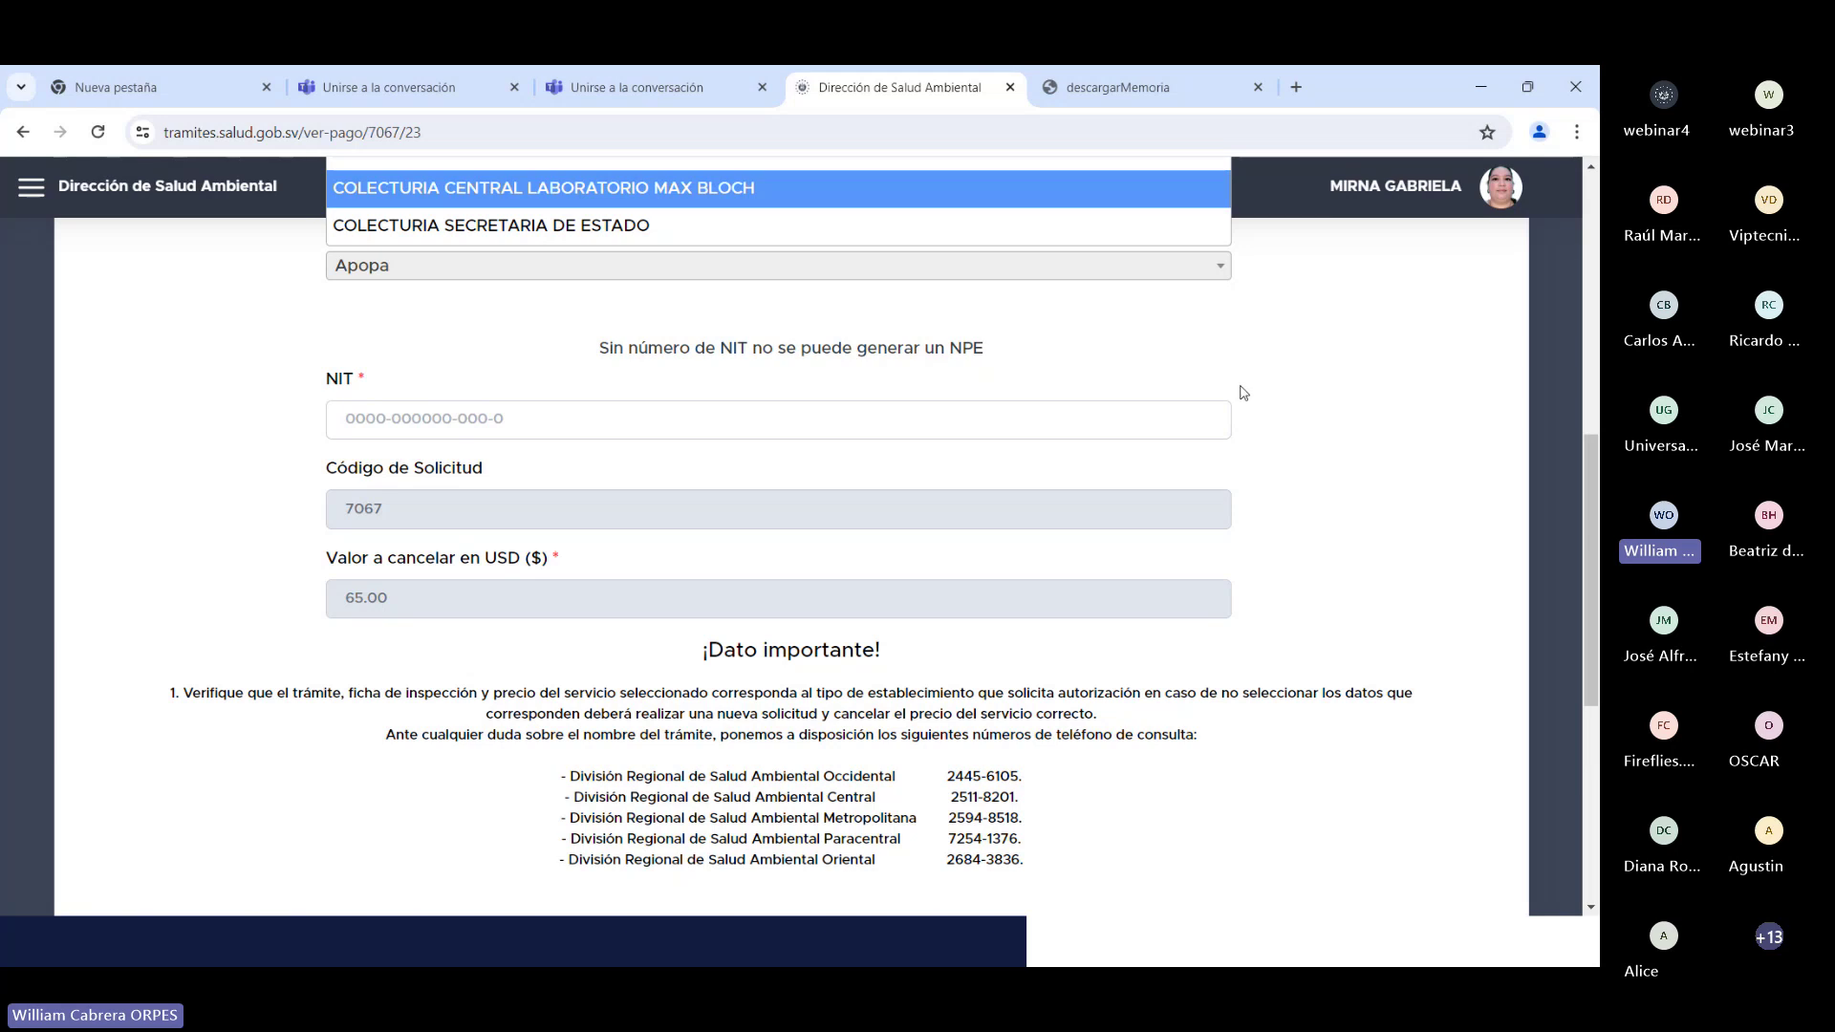
{"action": "left_click", "coordinate": [1199, 371]}
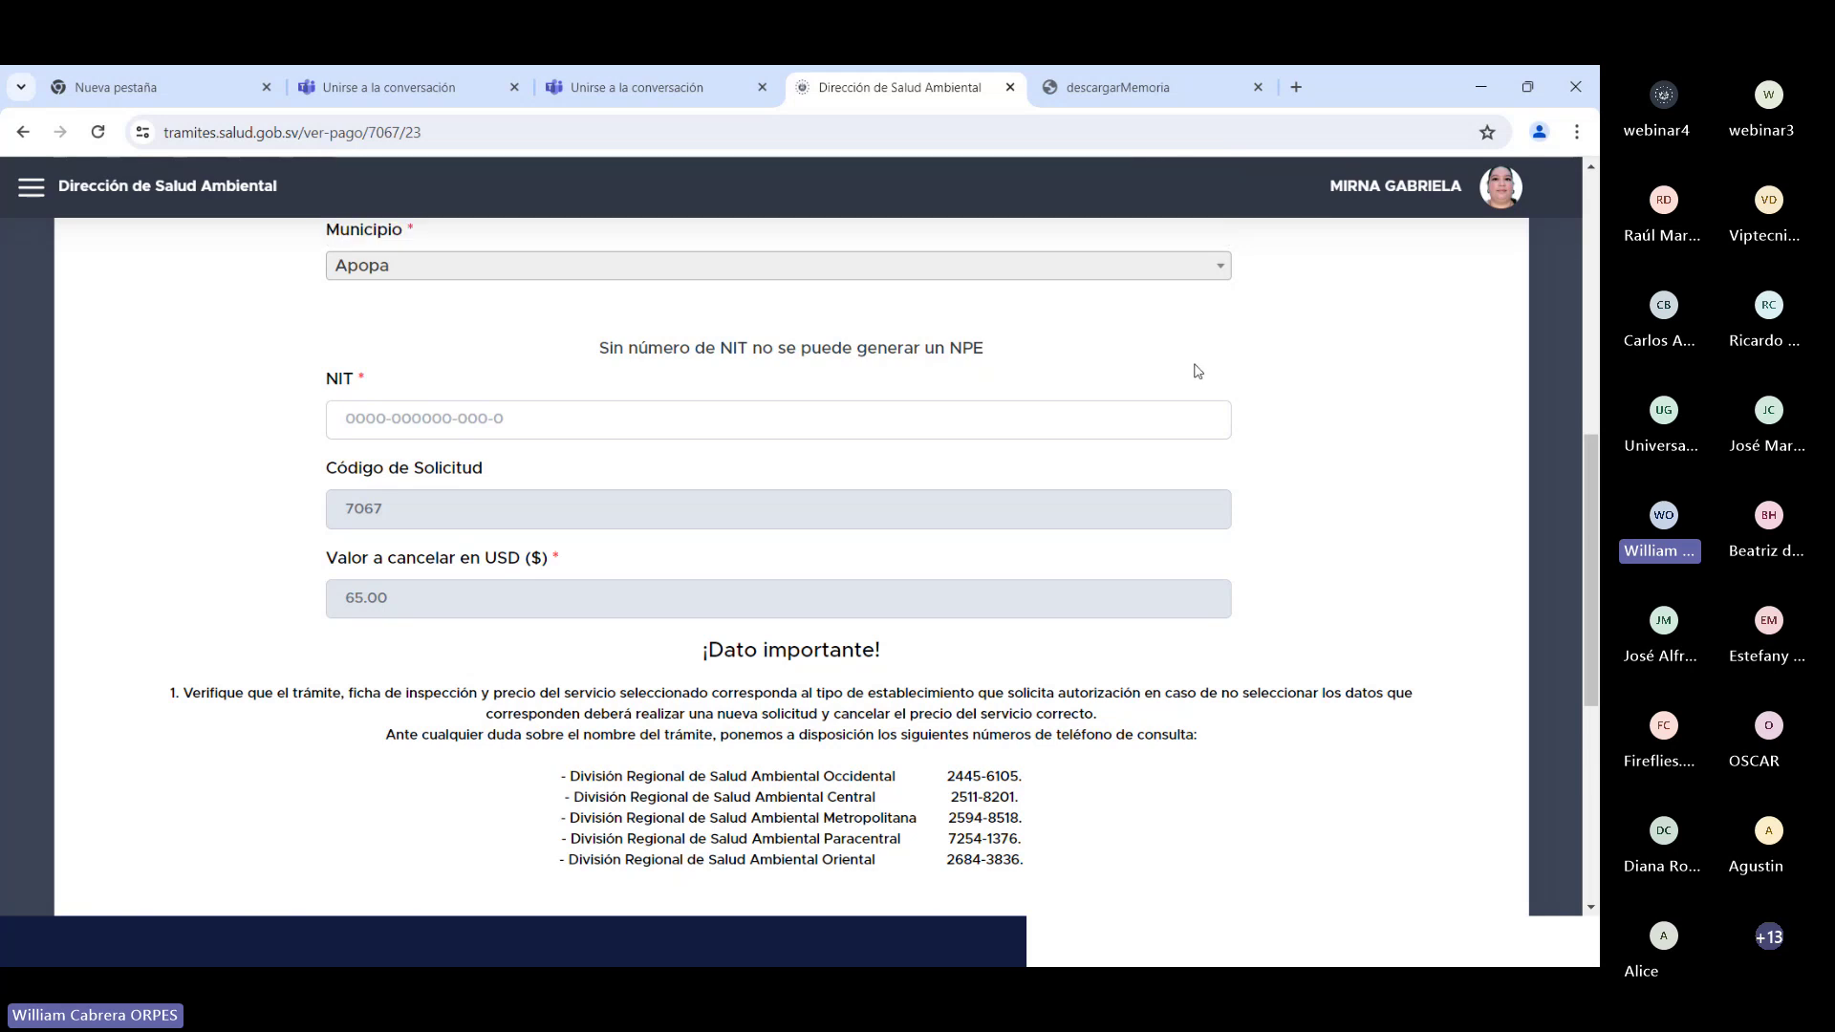
Step: Enter the first digits of the taxpayer's NIT in the payment form
{"action": "left_click", "coordinate": [559, 428]}
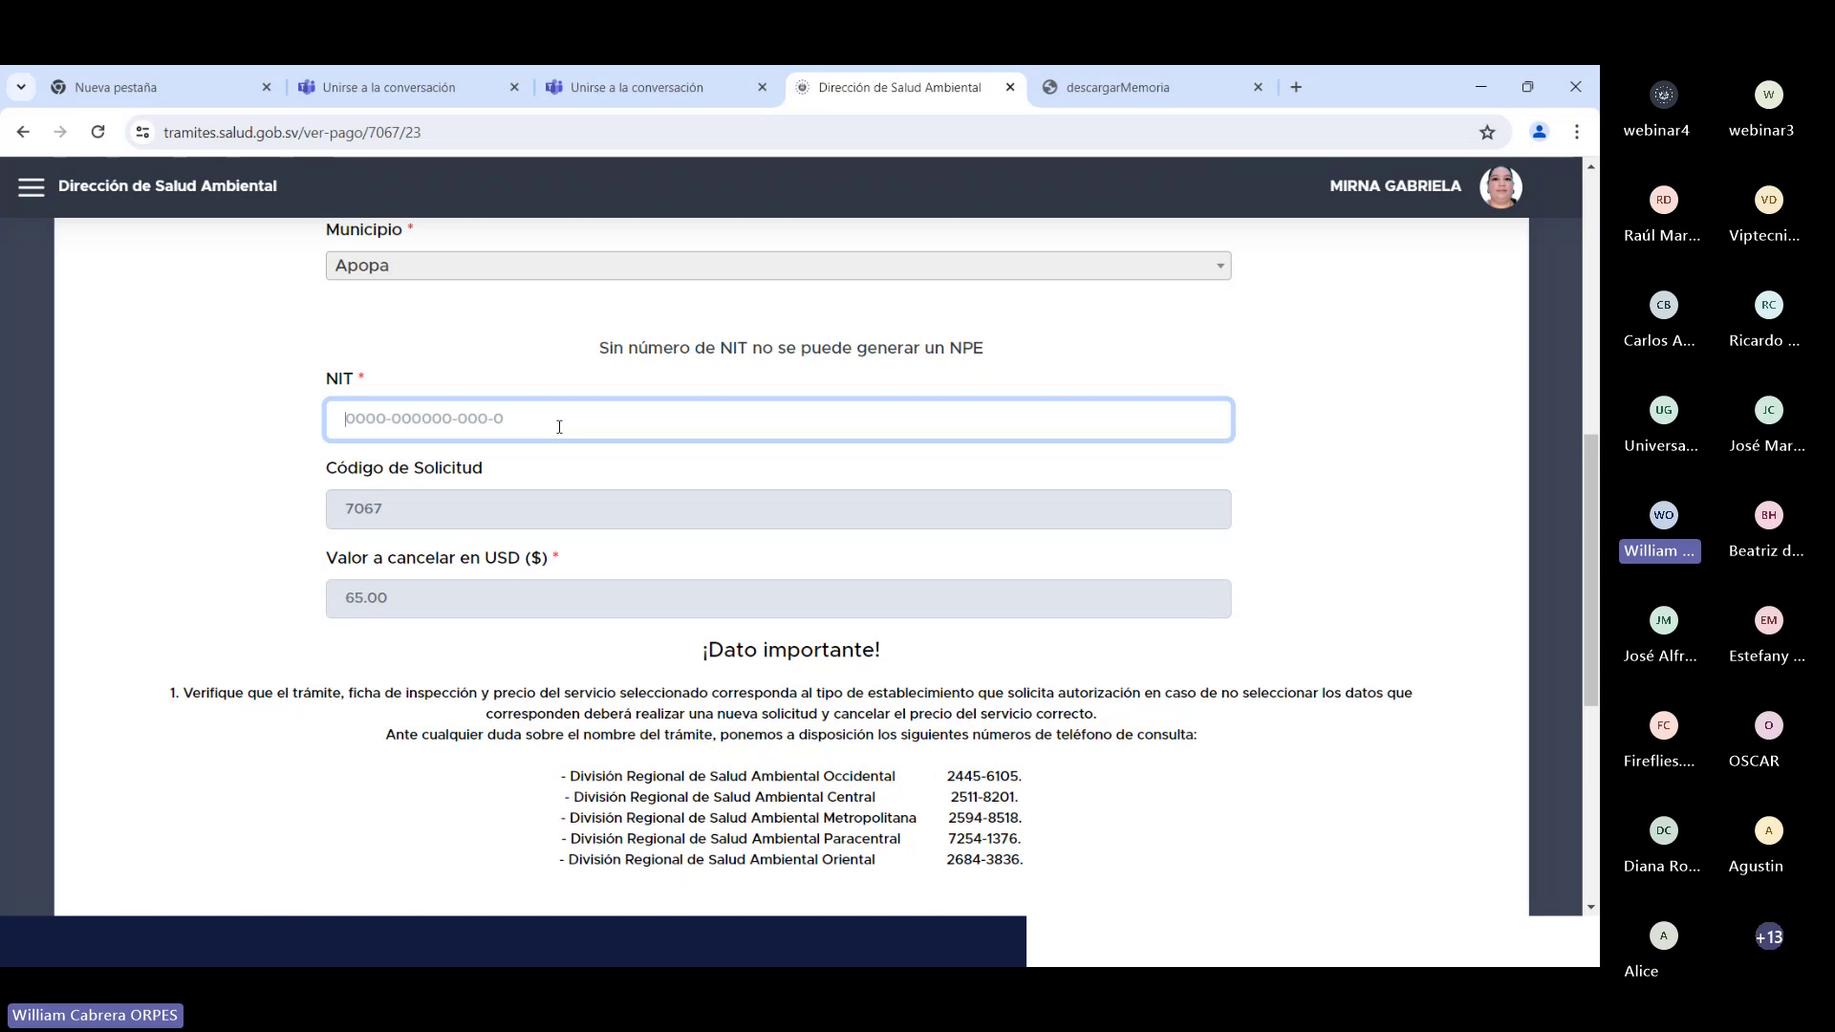
{"action": "type", "text": "00"}
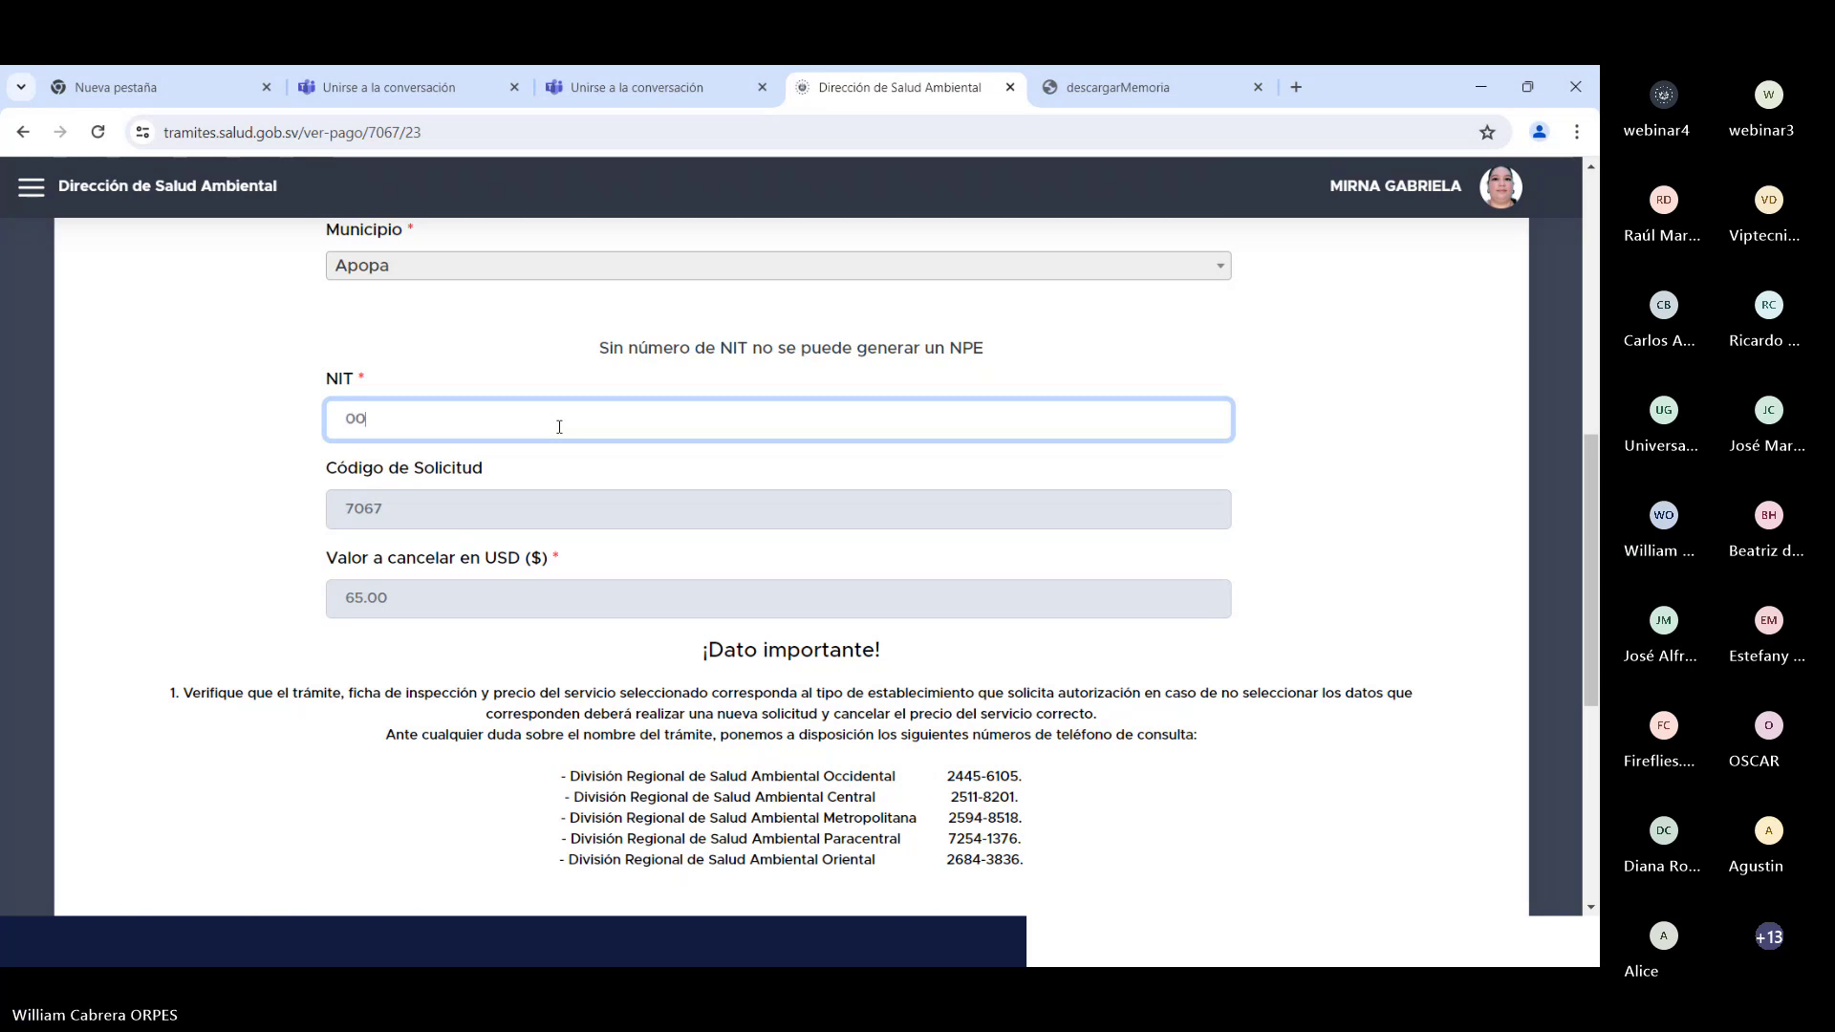
{"action": "type", "text": "00-0"}
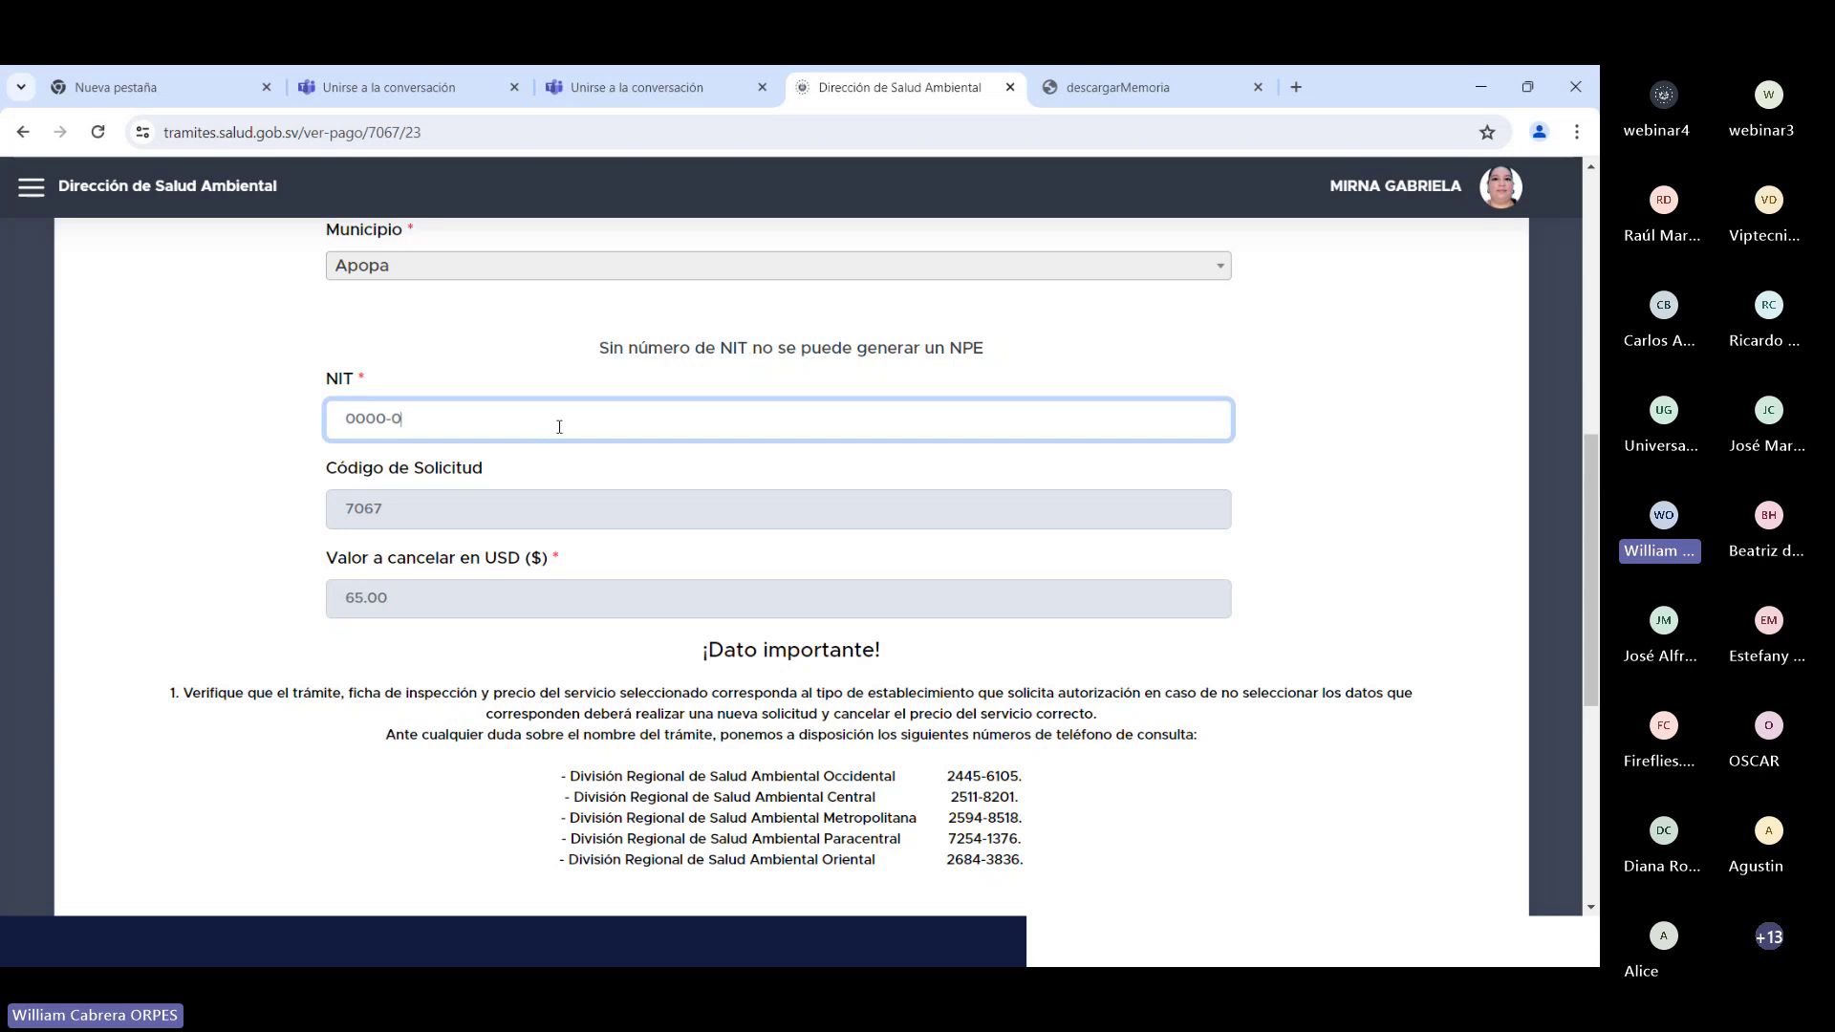
Step: Compare the two payment methods, choose Descargar mandamiento and try to continue to the next payment stage
{"action": "scroll", "coordinate": [1376, 555], "scroll_direction": "down", "scroll_amount": 1}
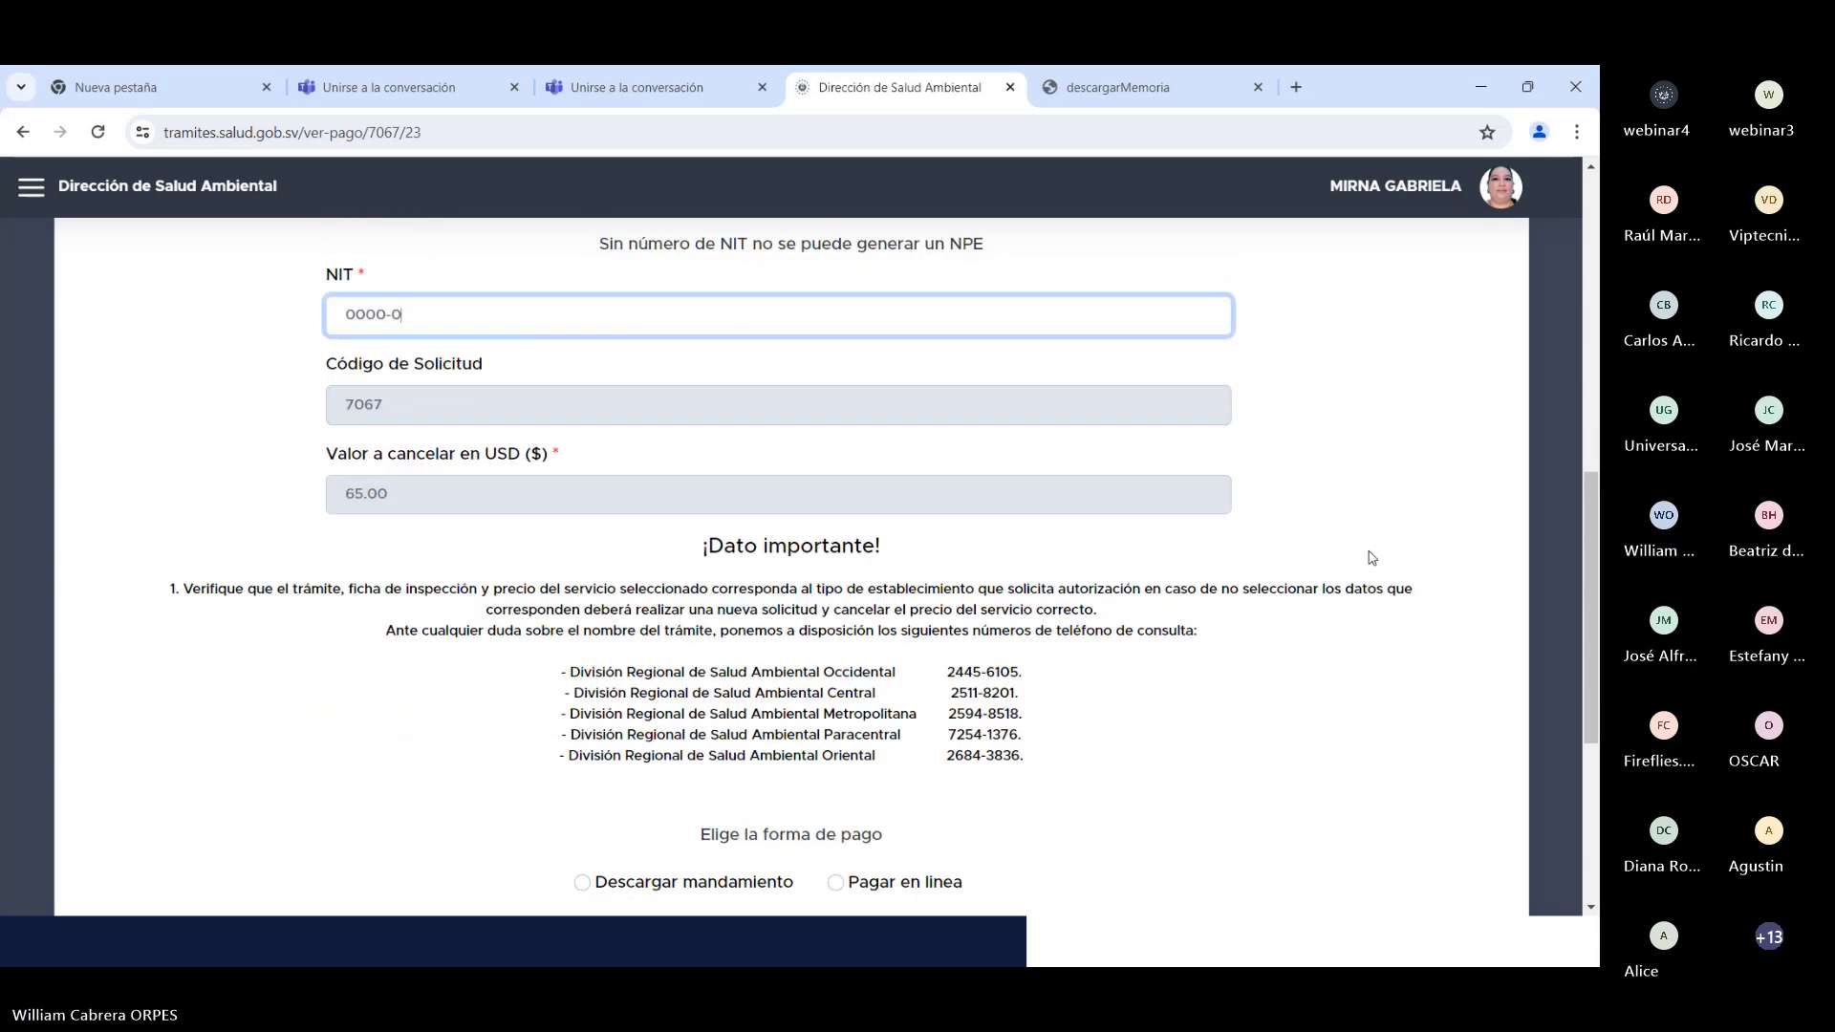
{"action": "scroll", "coordinate": [479, 504], "scroll_direction": "down", "scroll_amount": 4}
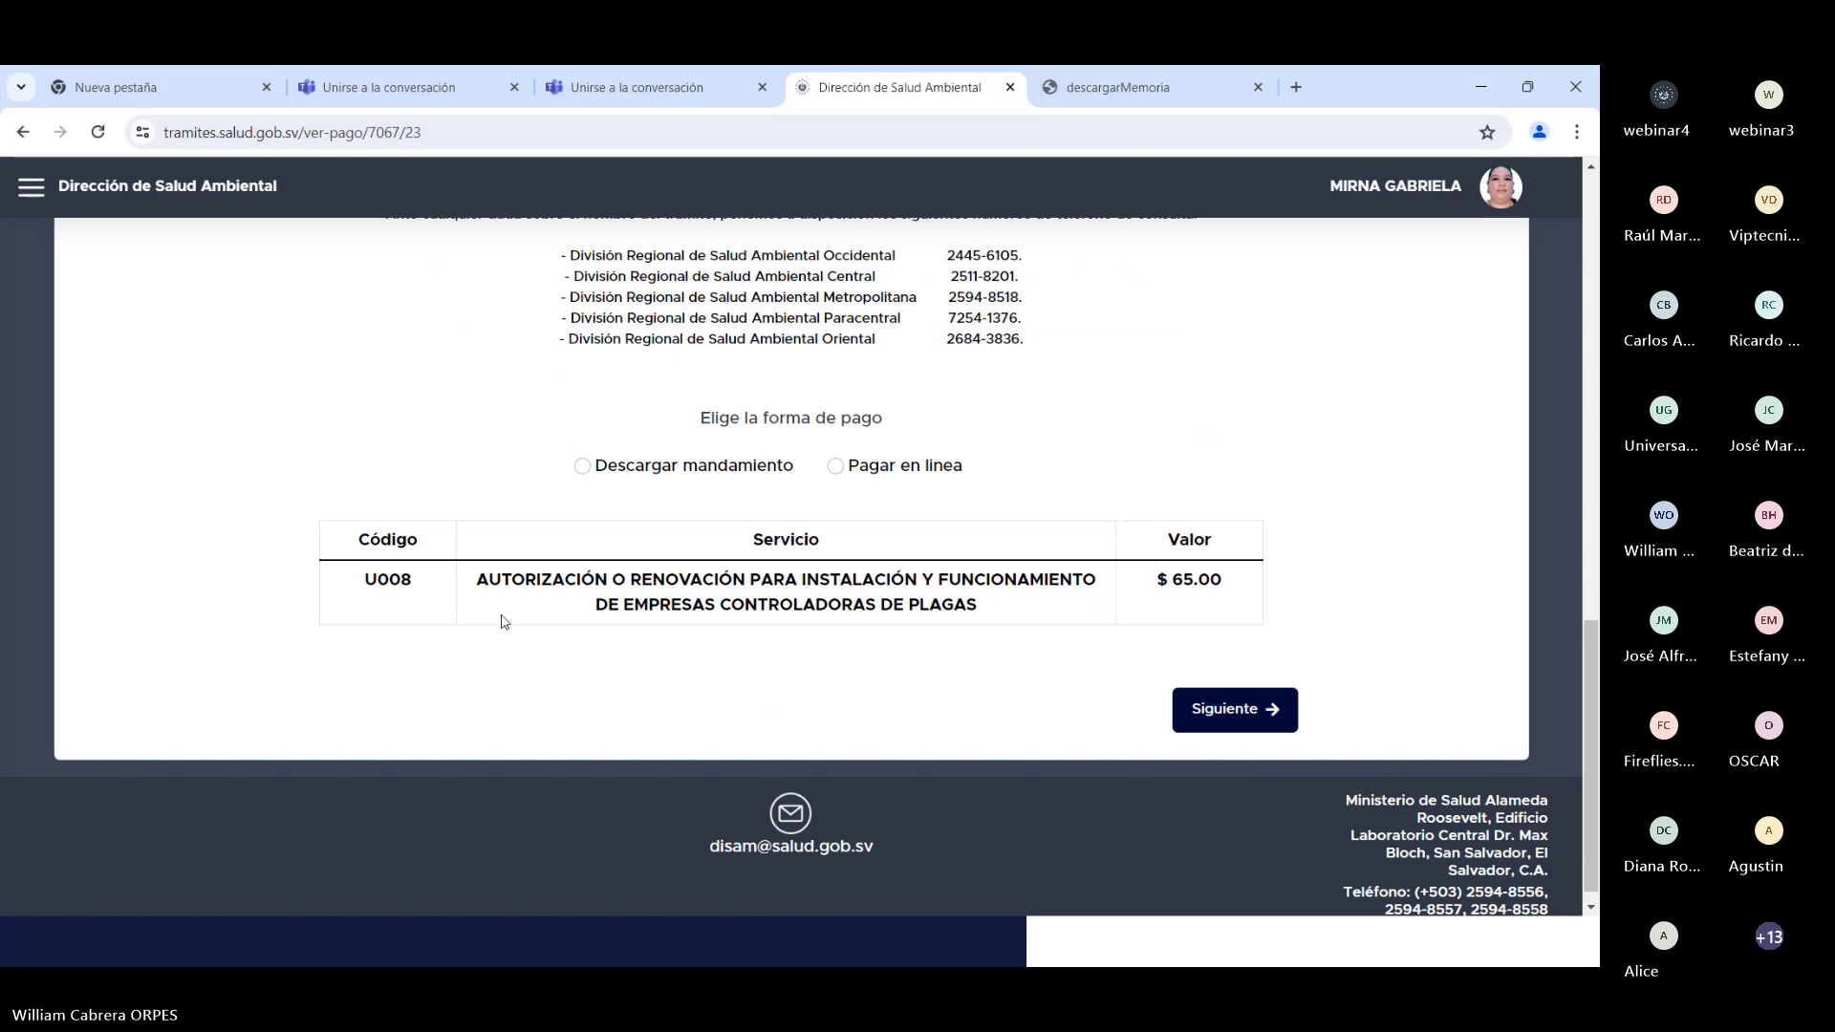
{"action": "left_click", "coordinate": [584, 470]}
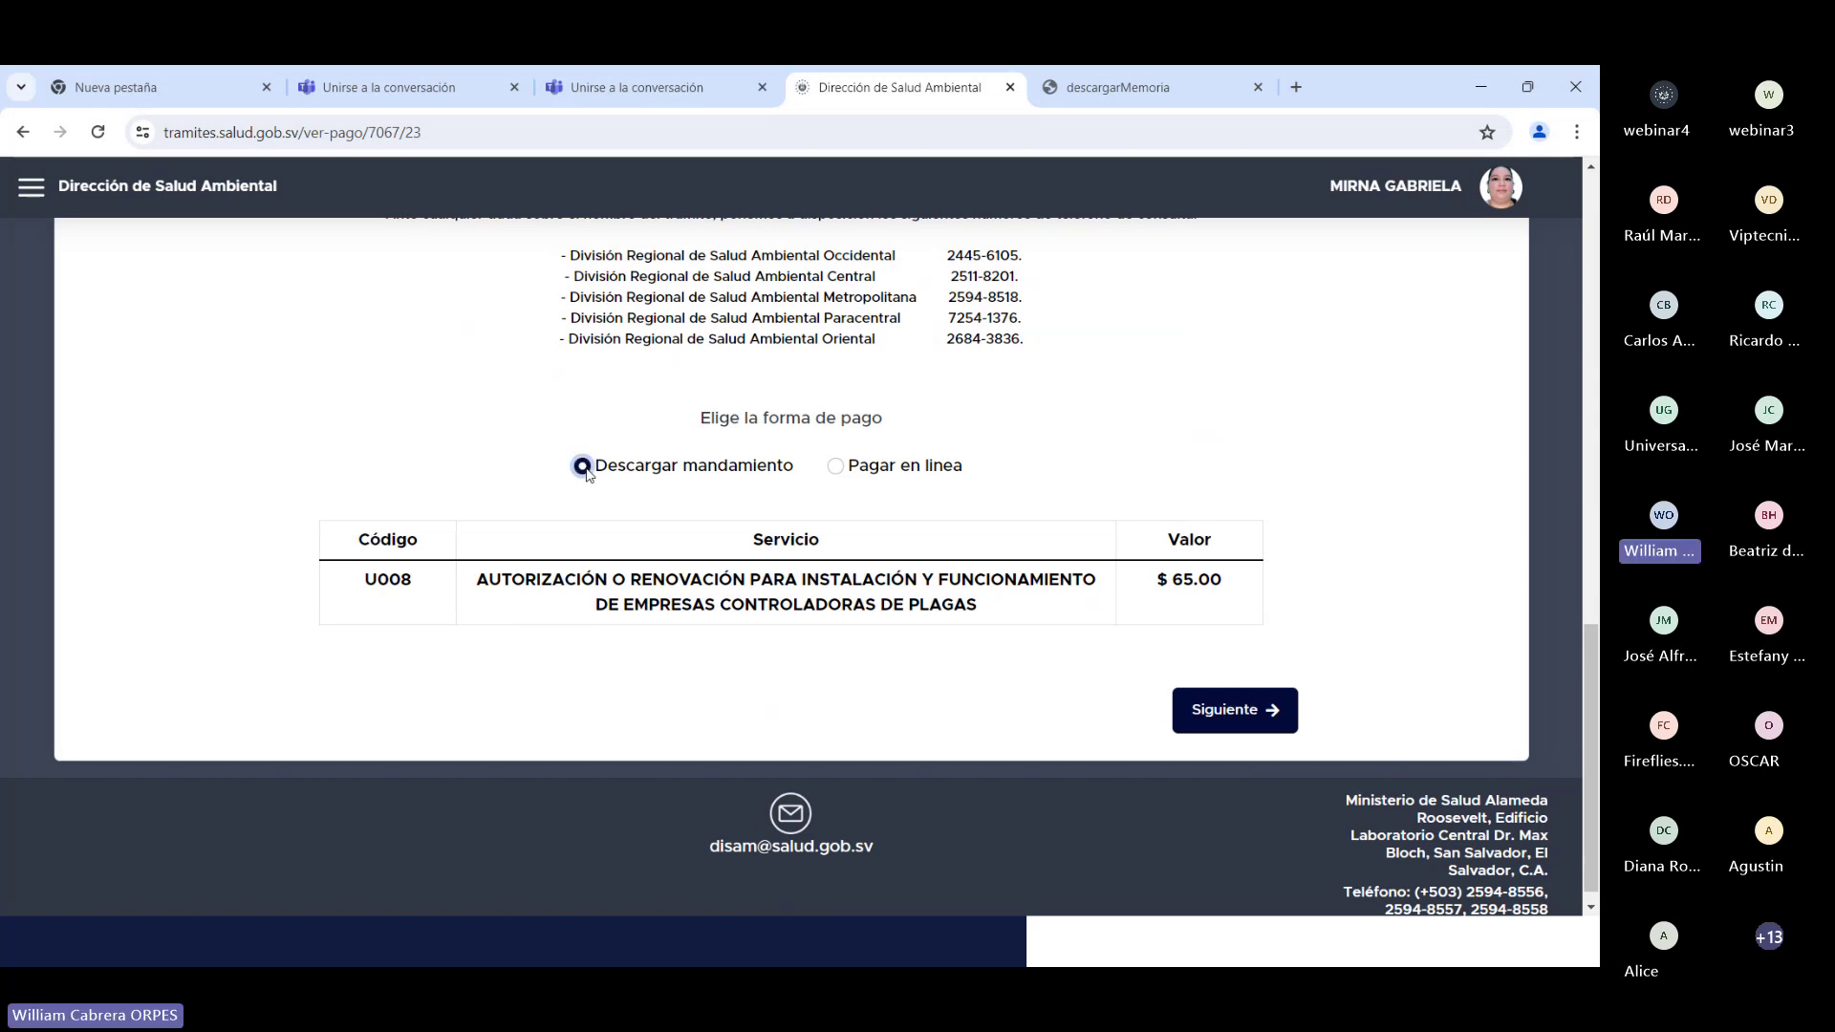
{"action": "left_click", "coordinate": [838, 469]}
{"action": "left_click", "coordinate": [582, 471]}
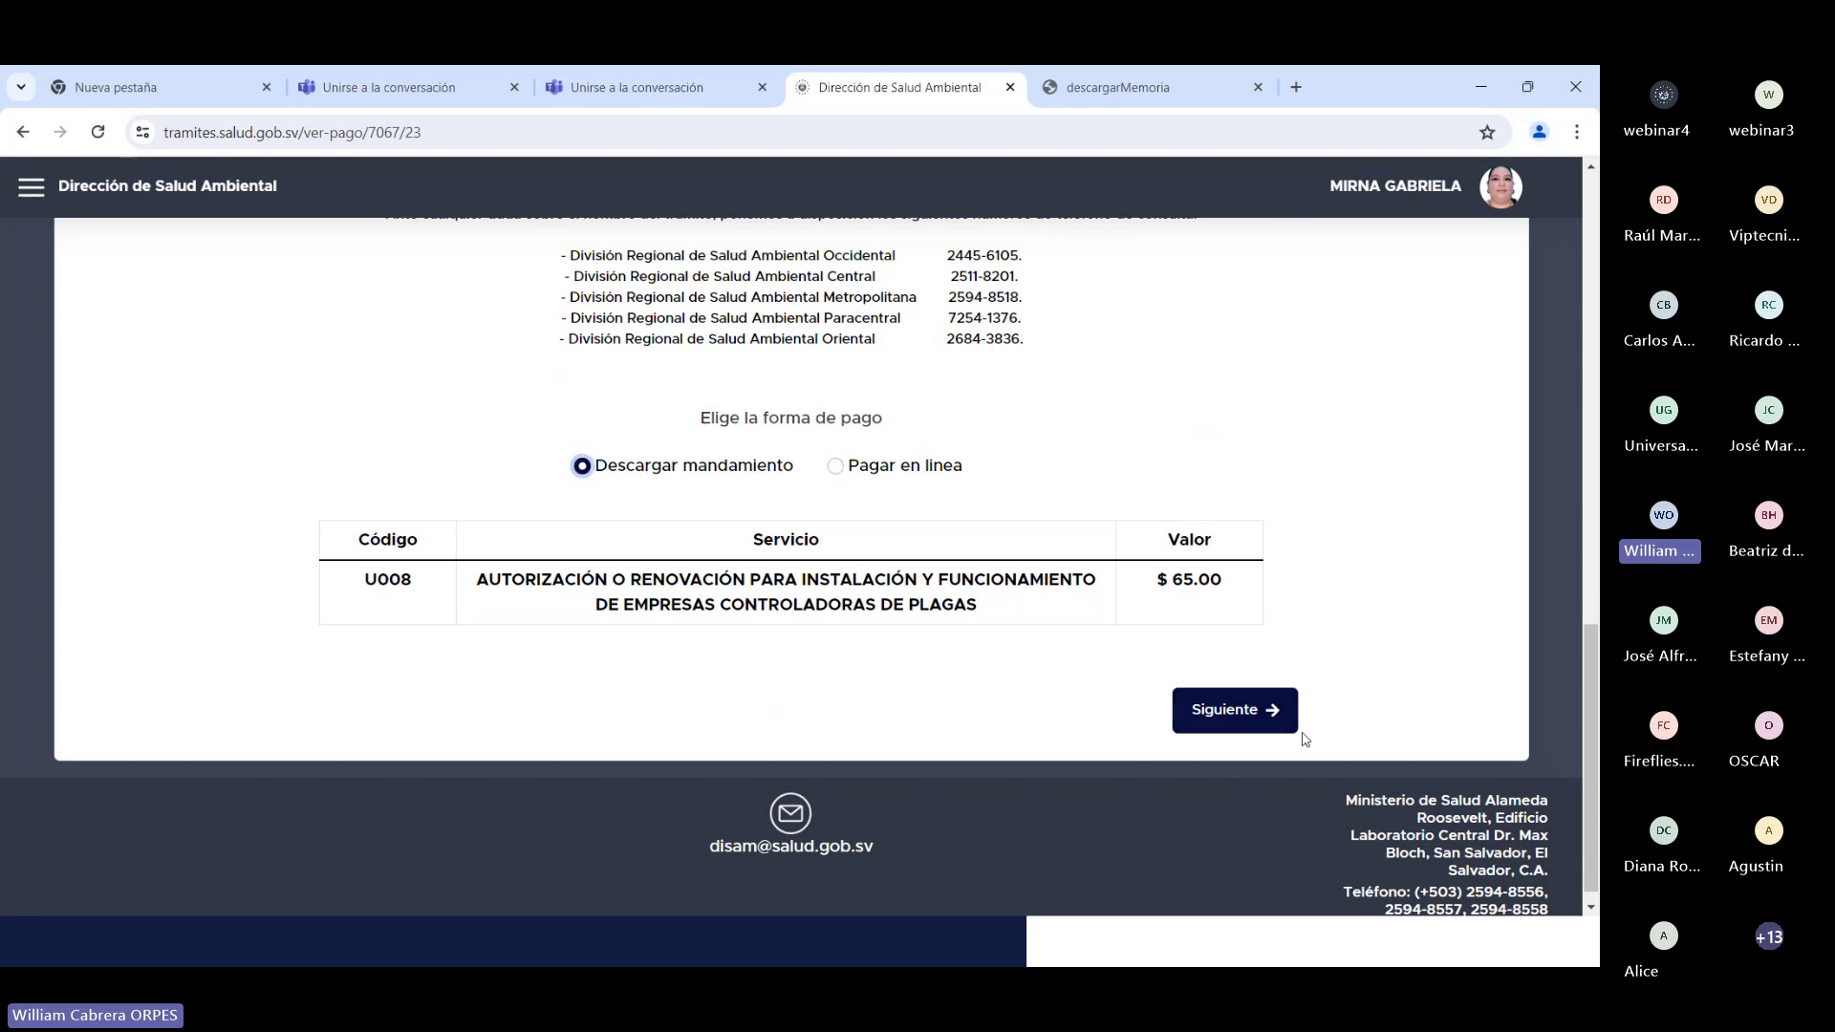
{"action": "left_click", "coordinate": [1238, 715]}
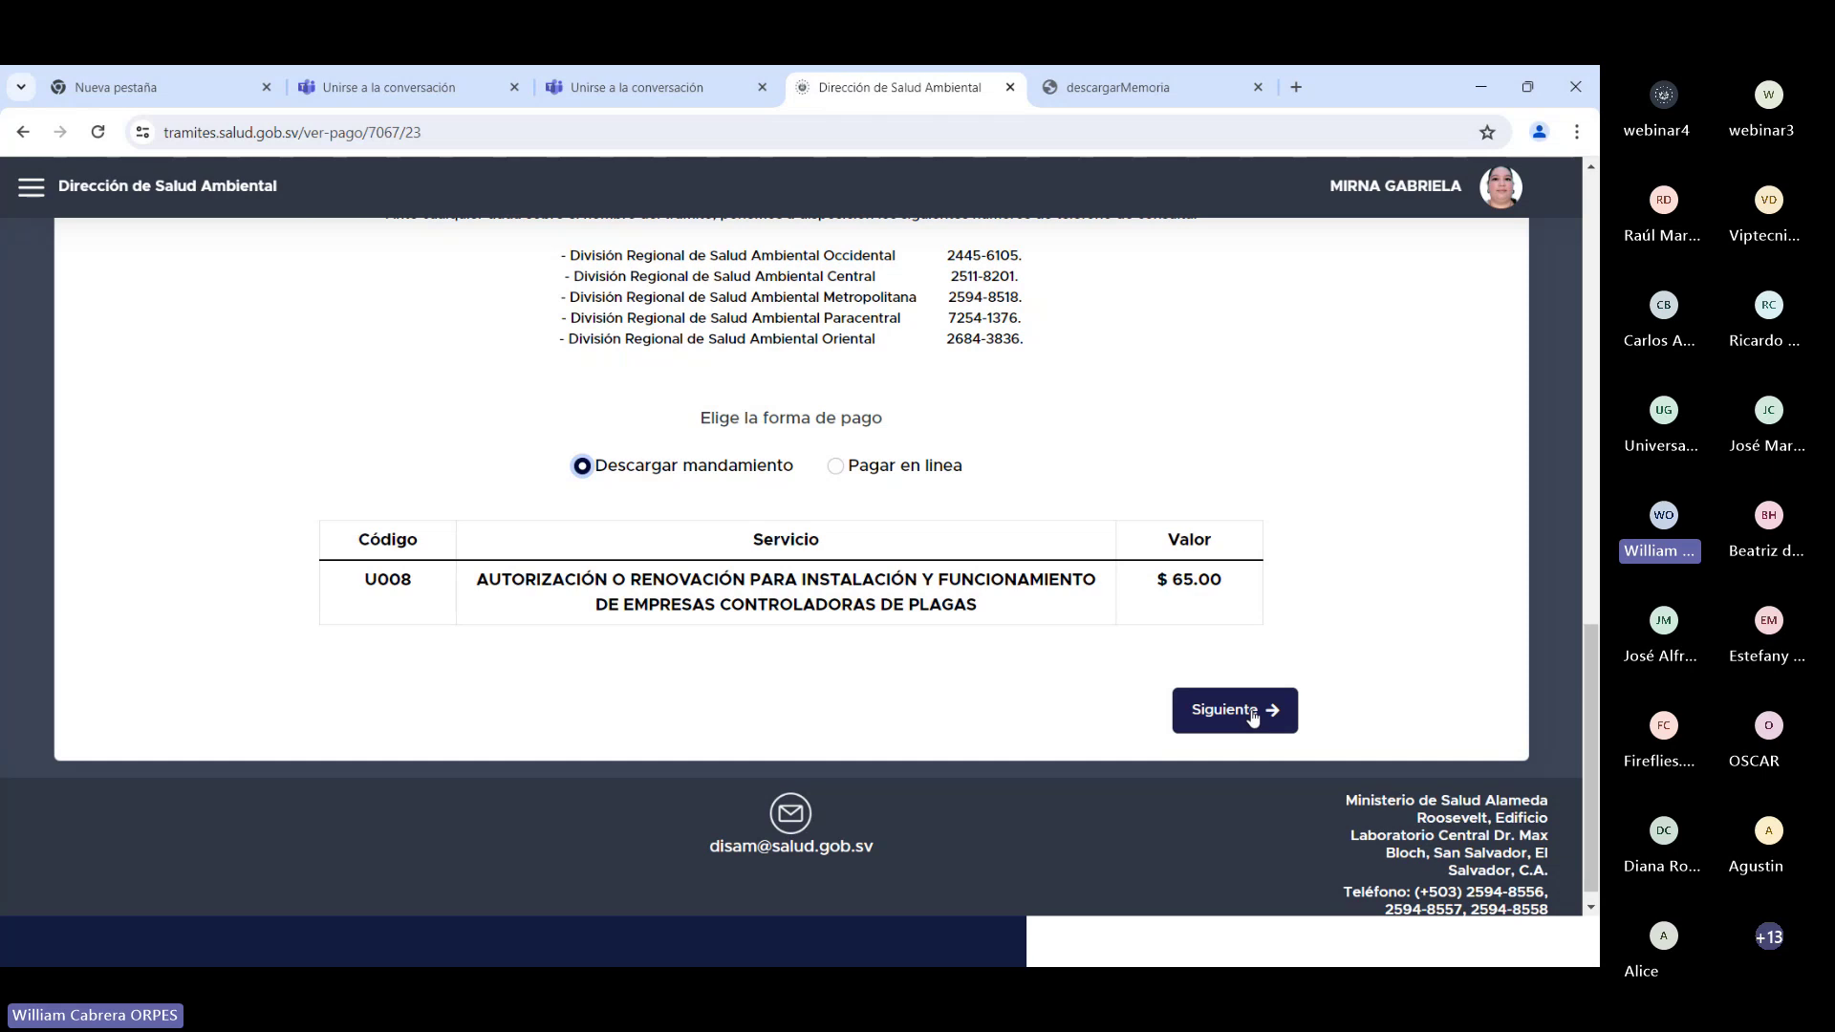
{"action": "left_click", "coordinate": [1251, 712]}
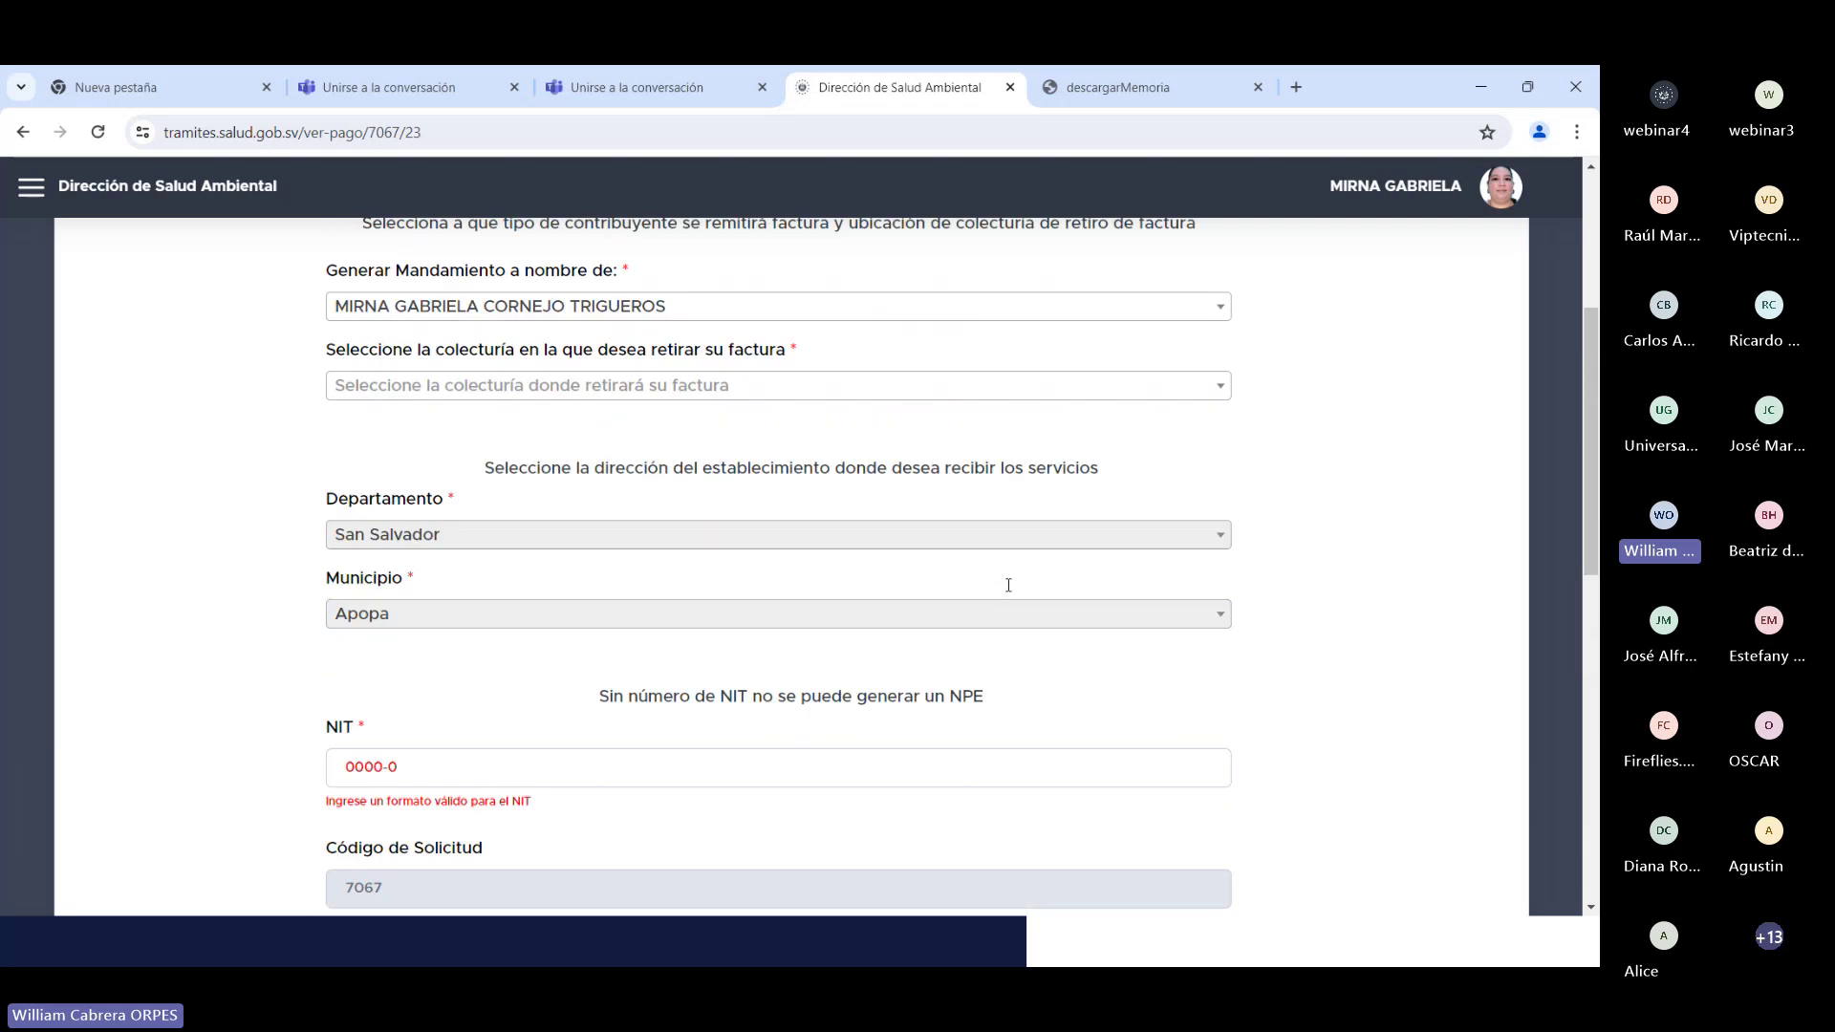
Step: Return to Mis Solicitudes, open the pest-control company permit's tracking page and examine its progress stages and follow-up records
{"action": "scroll", "coordinate": [1008, 585], "scroll_direction": "up", "scroll_amount": 4}
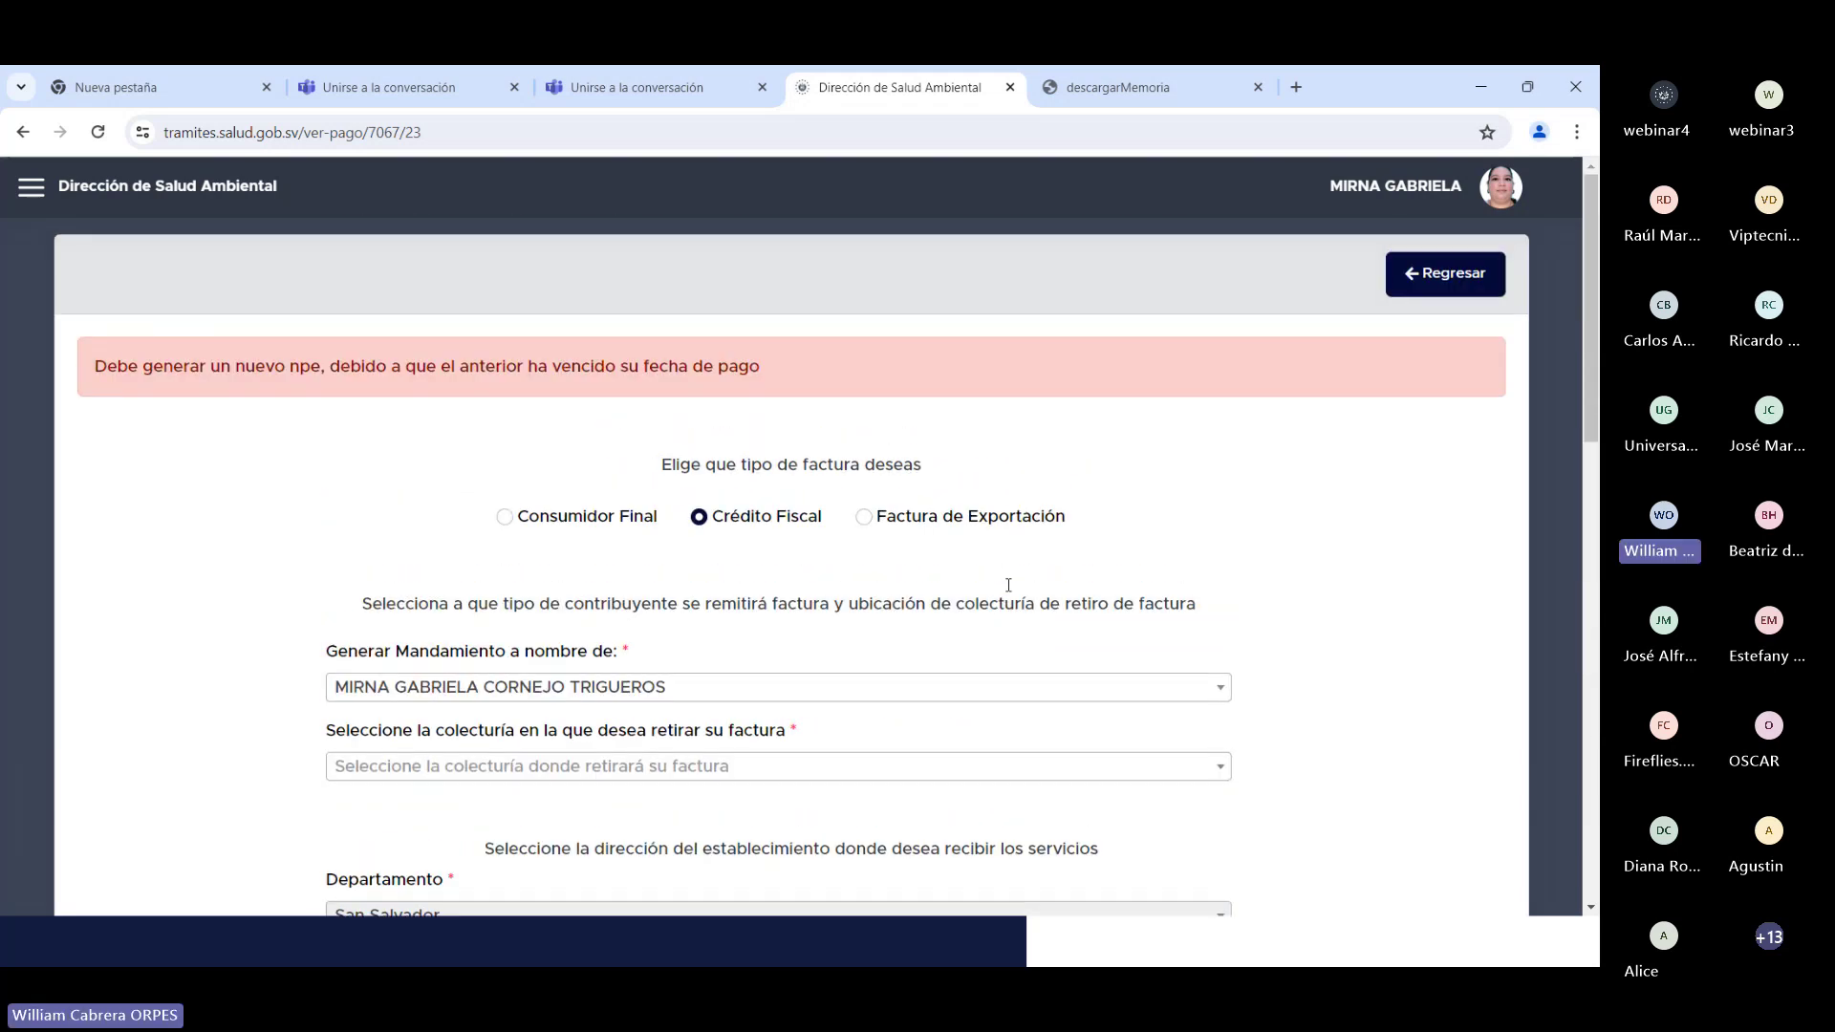
{"action": "left_click", "coordinate": [34, 187]}
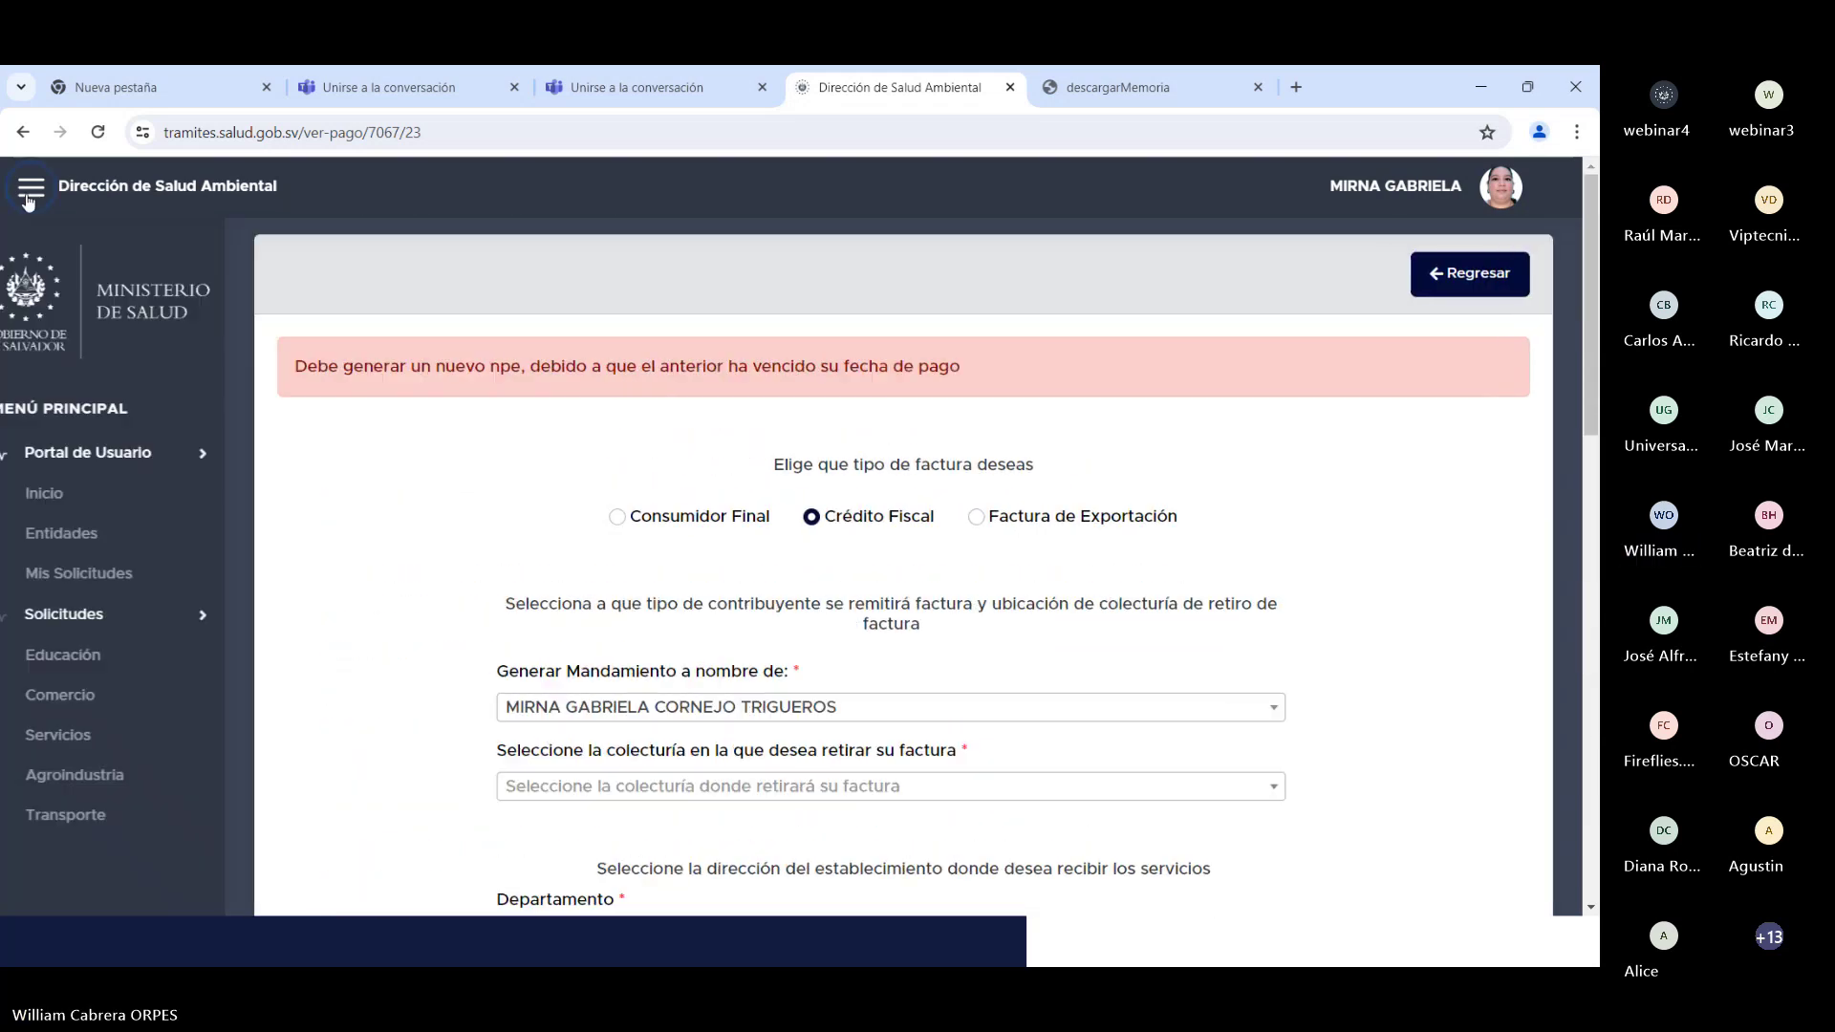
{"action": "left_click", "coordinate": [74, 576]}
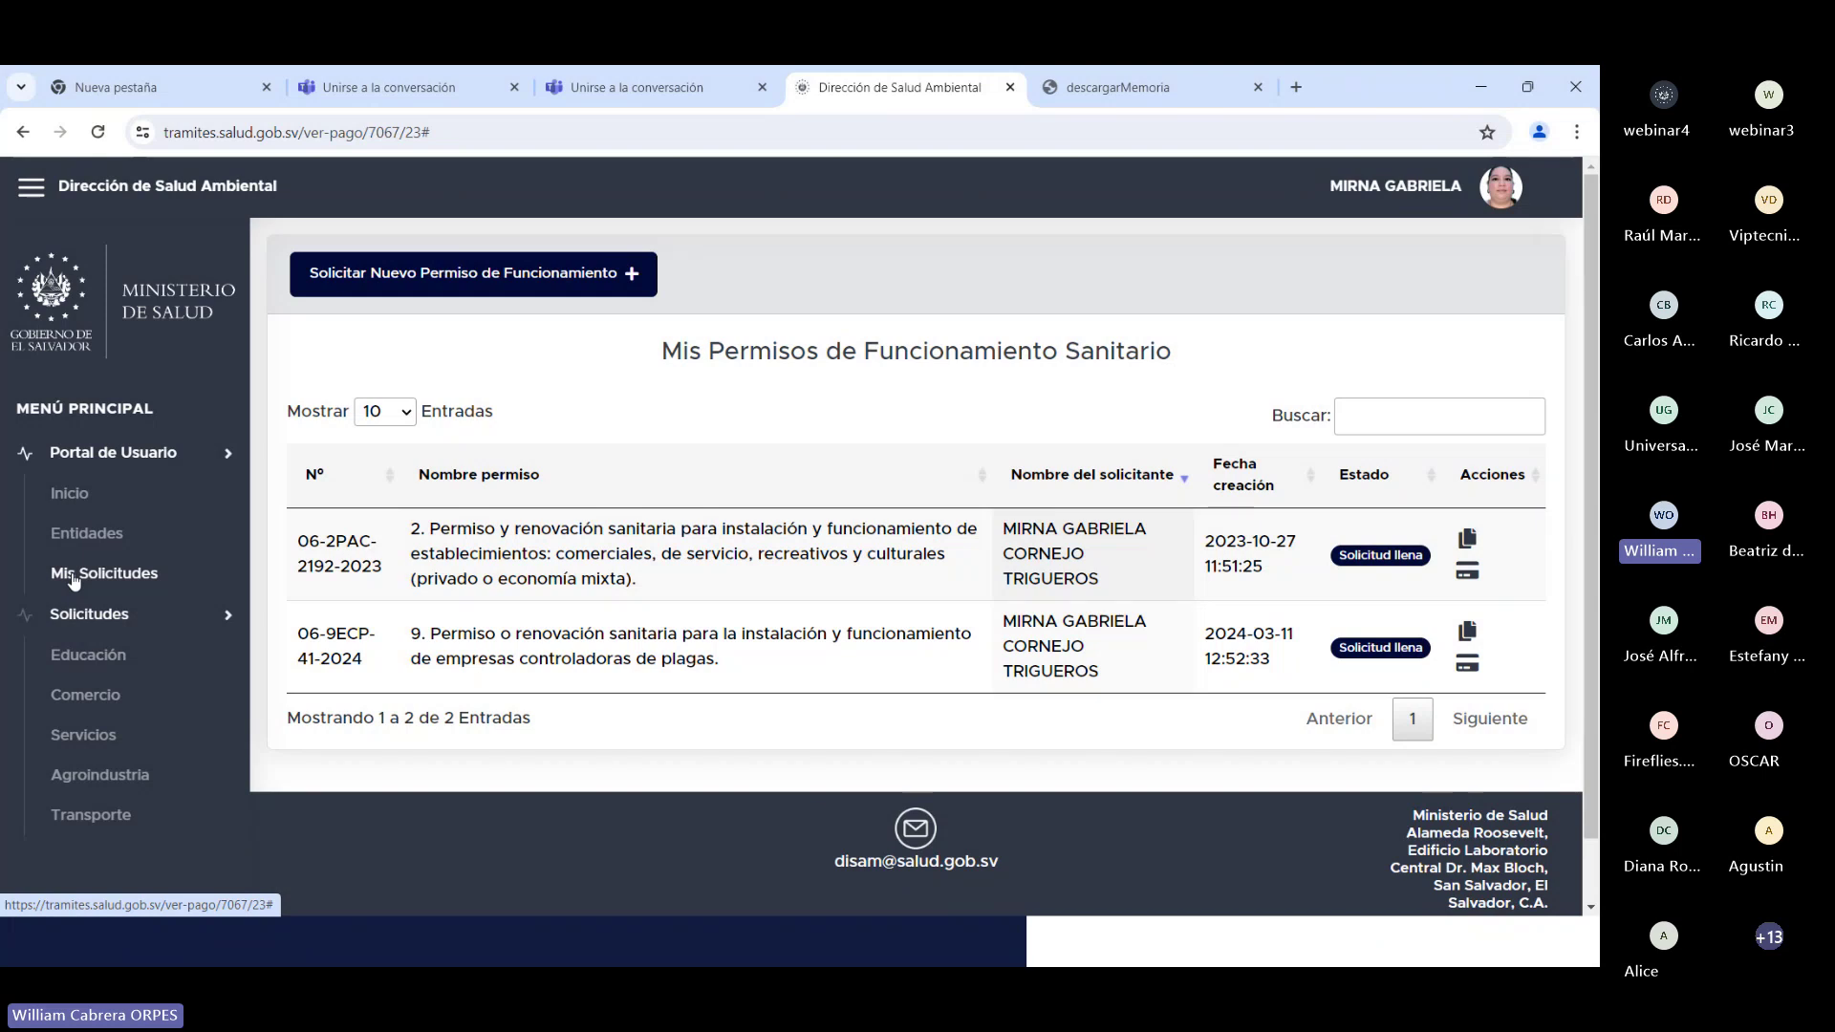
{"action": "left_click", "coordinate": [1467, 635]}
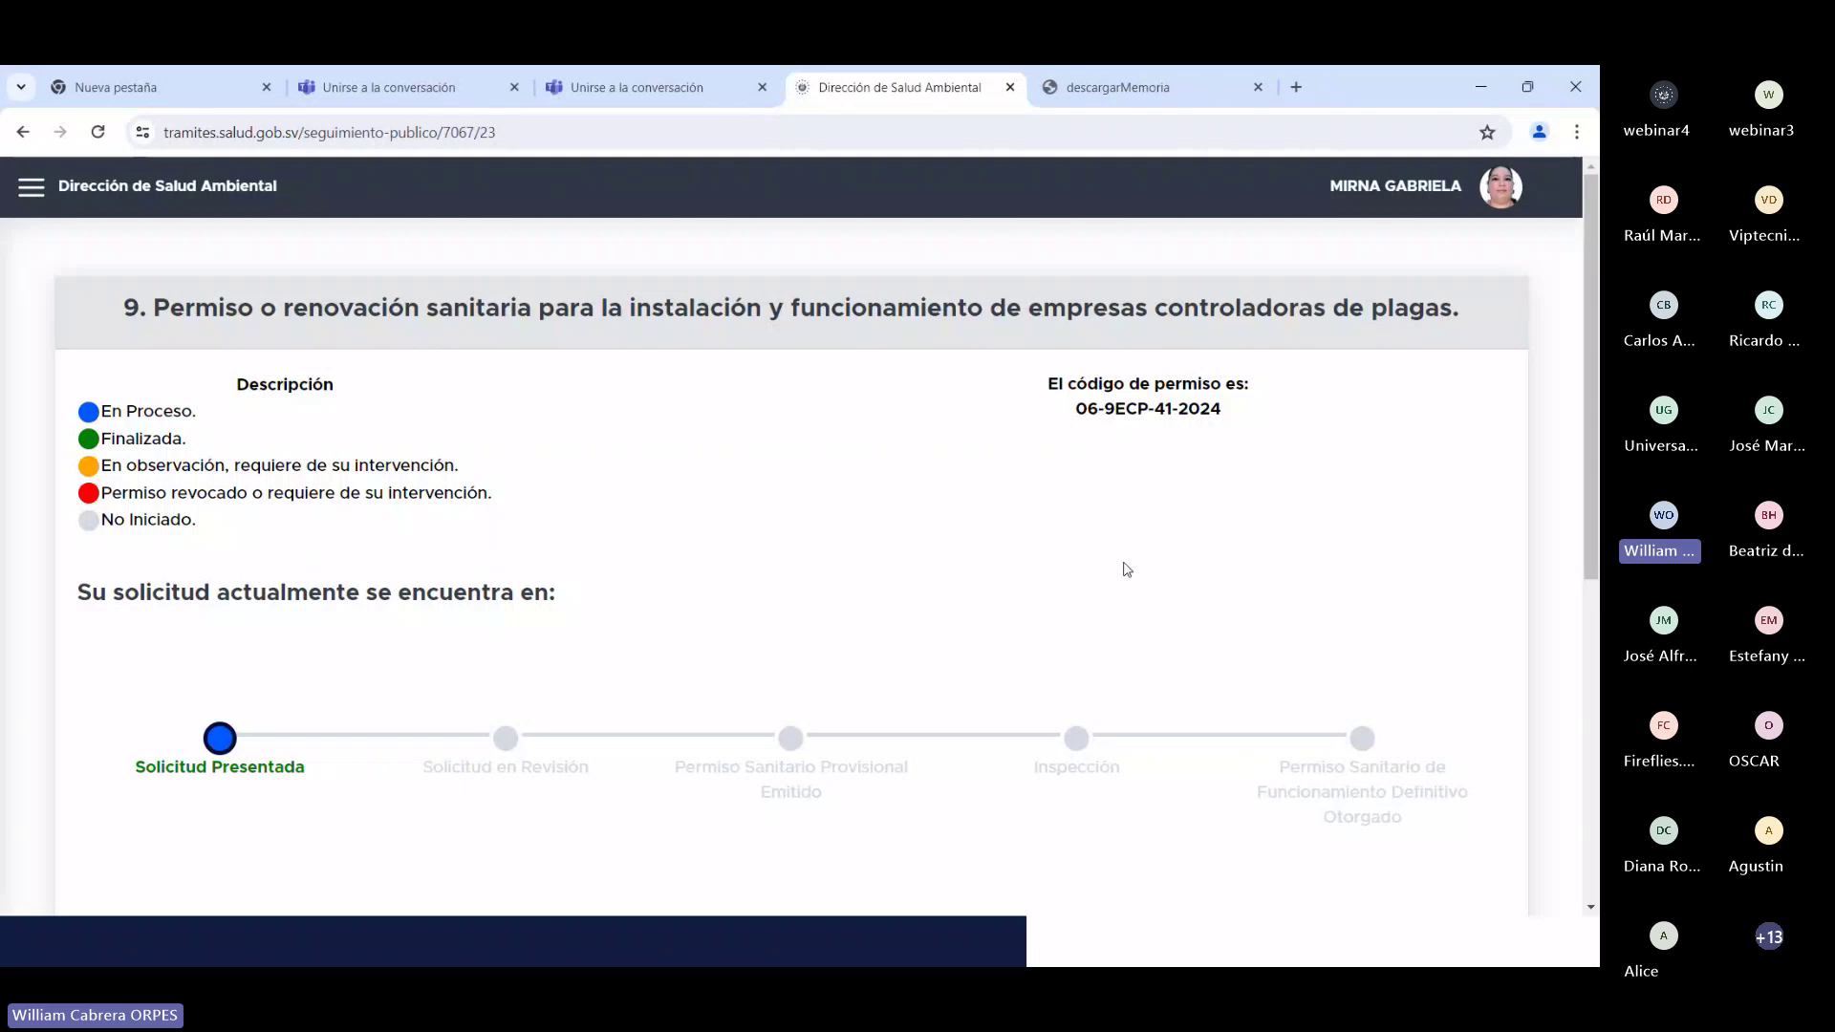
{"action": "scroll", "coordinate": [1127, 570], "scroll_direction": "down", "scroll_amount": 4}
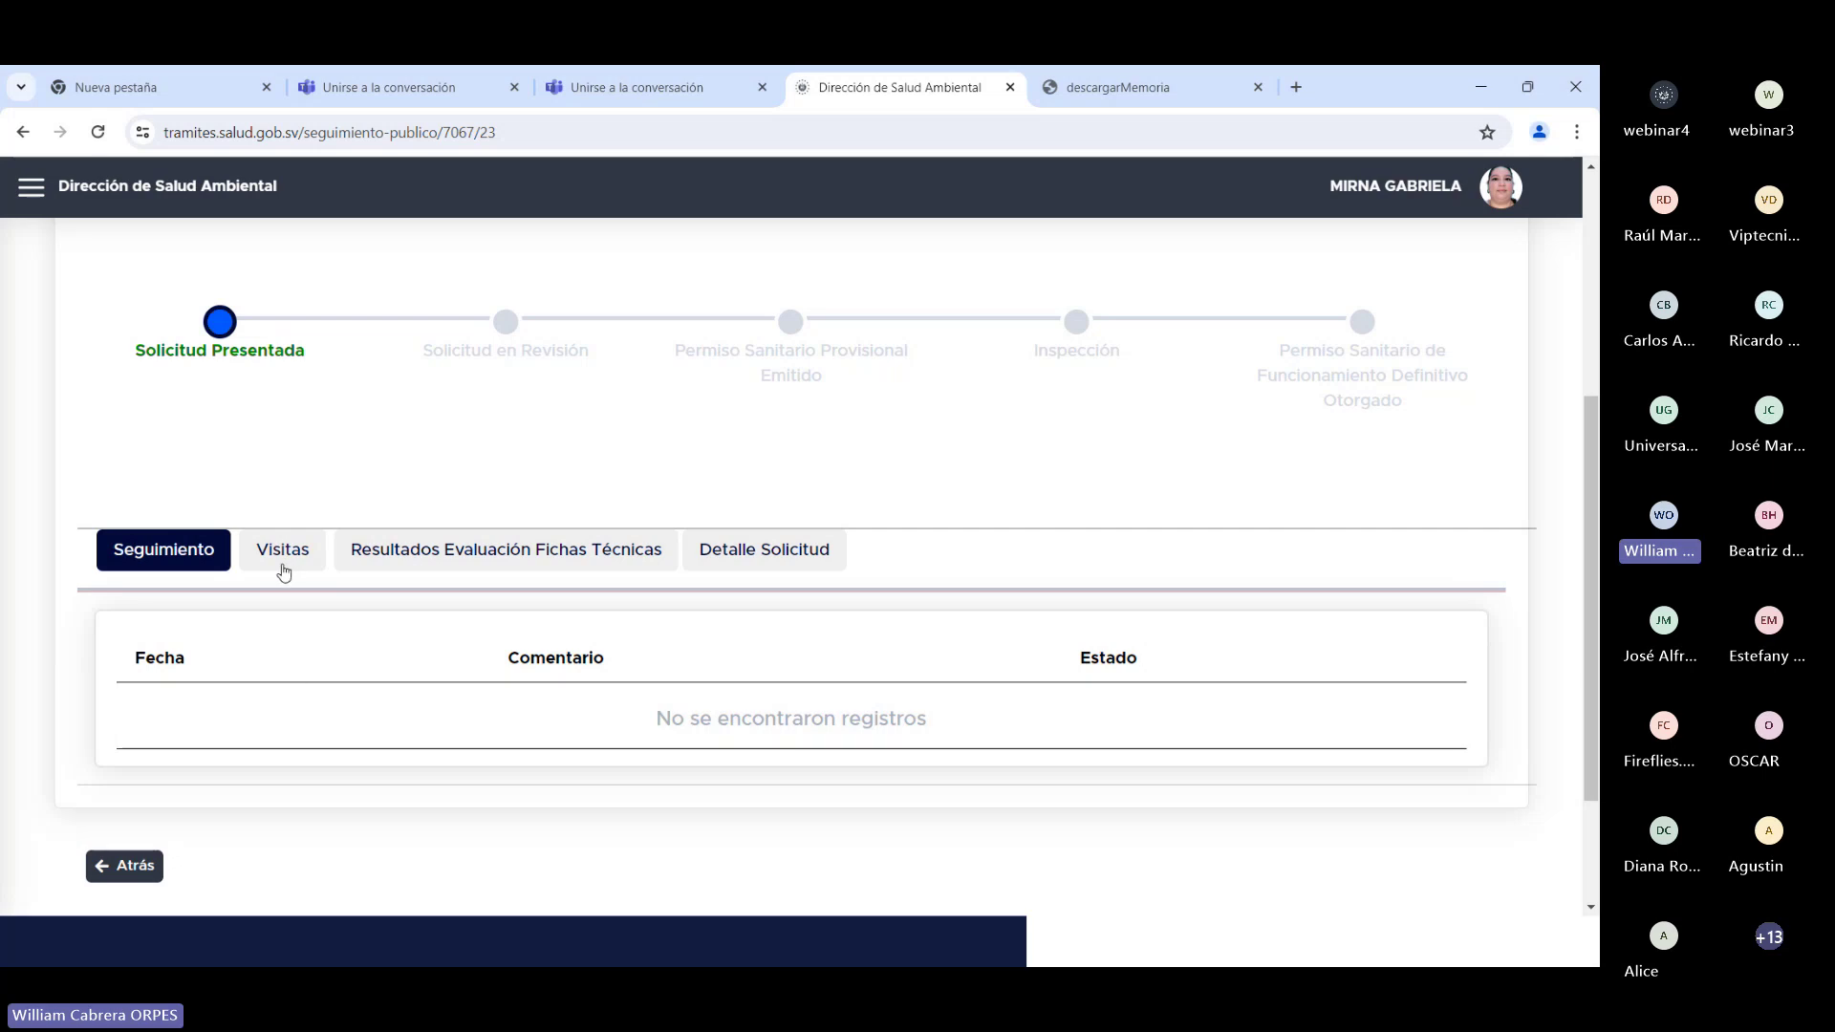
Step: Examine the pest-control permit's status legend, its assigned visits and its technical-sheet evaluation results
{"action": "scroll", "coordinate": [295, 567], "scroll_direction": "up", "scroll_amount": 3}
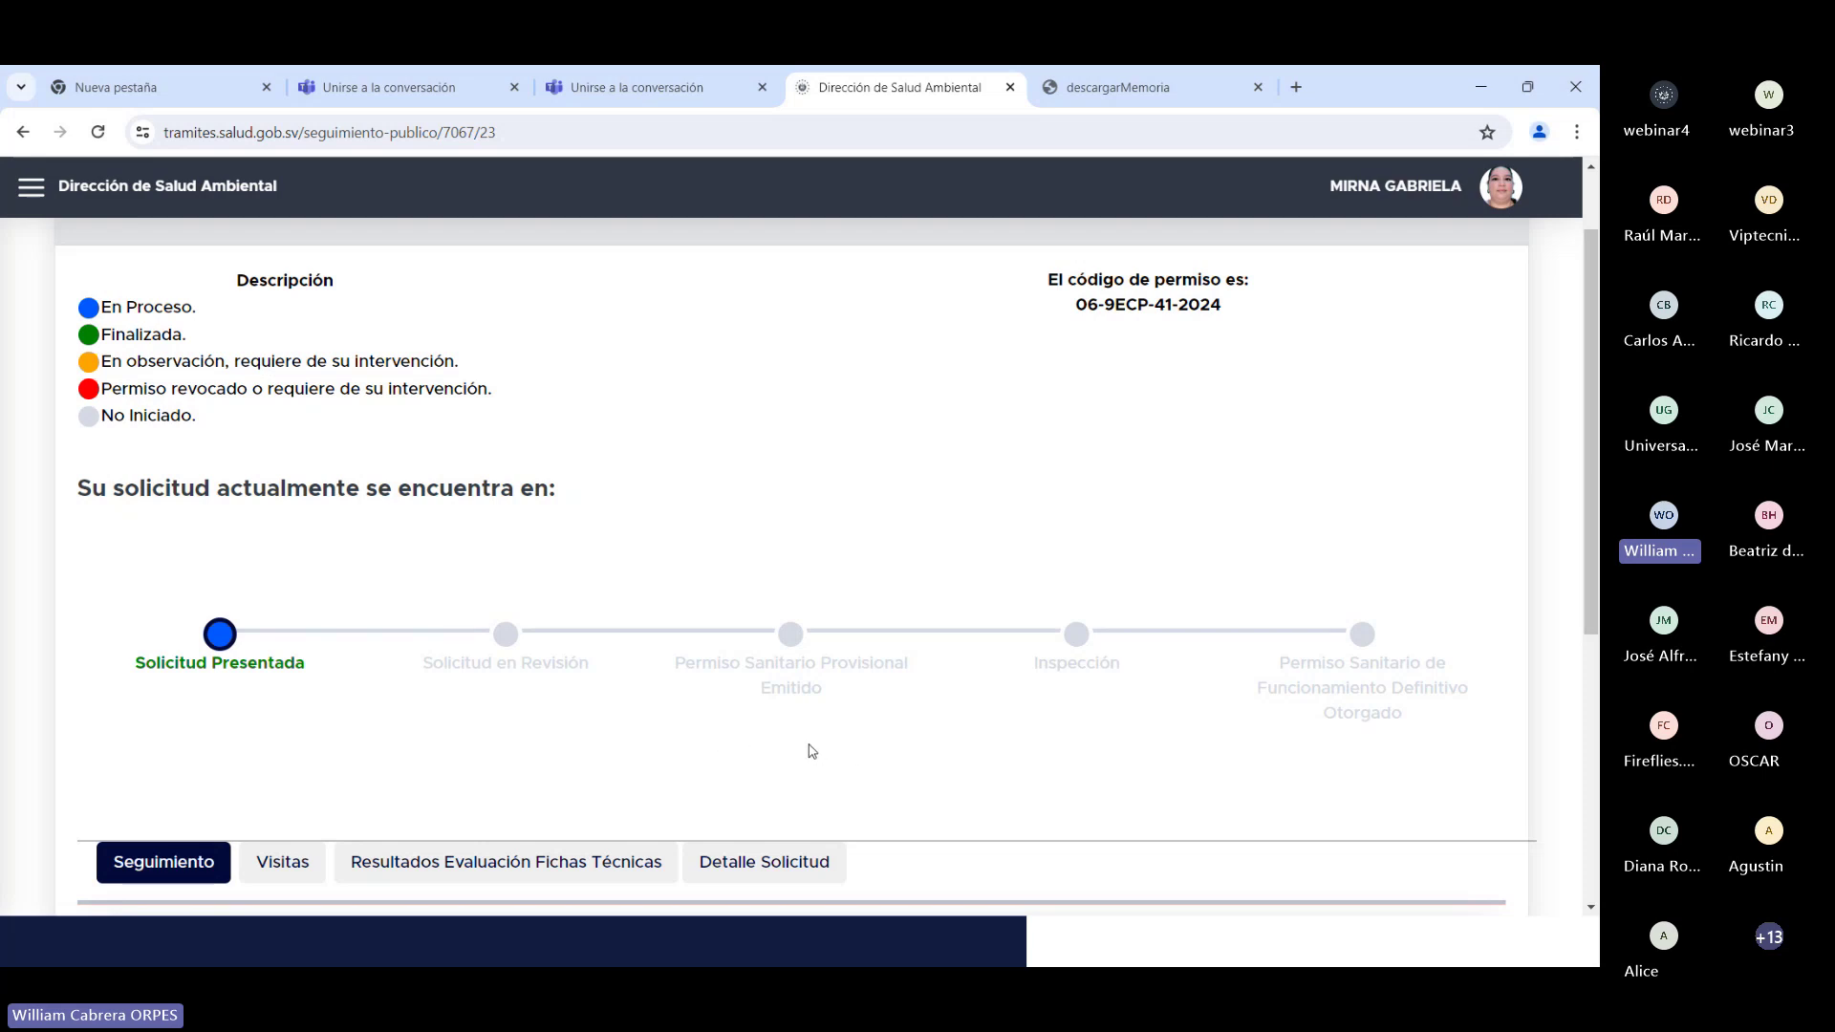
{"action": "scroll", "coordinate": [811, 753], "scroll_direction": "down", "scroll_amount": 2}
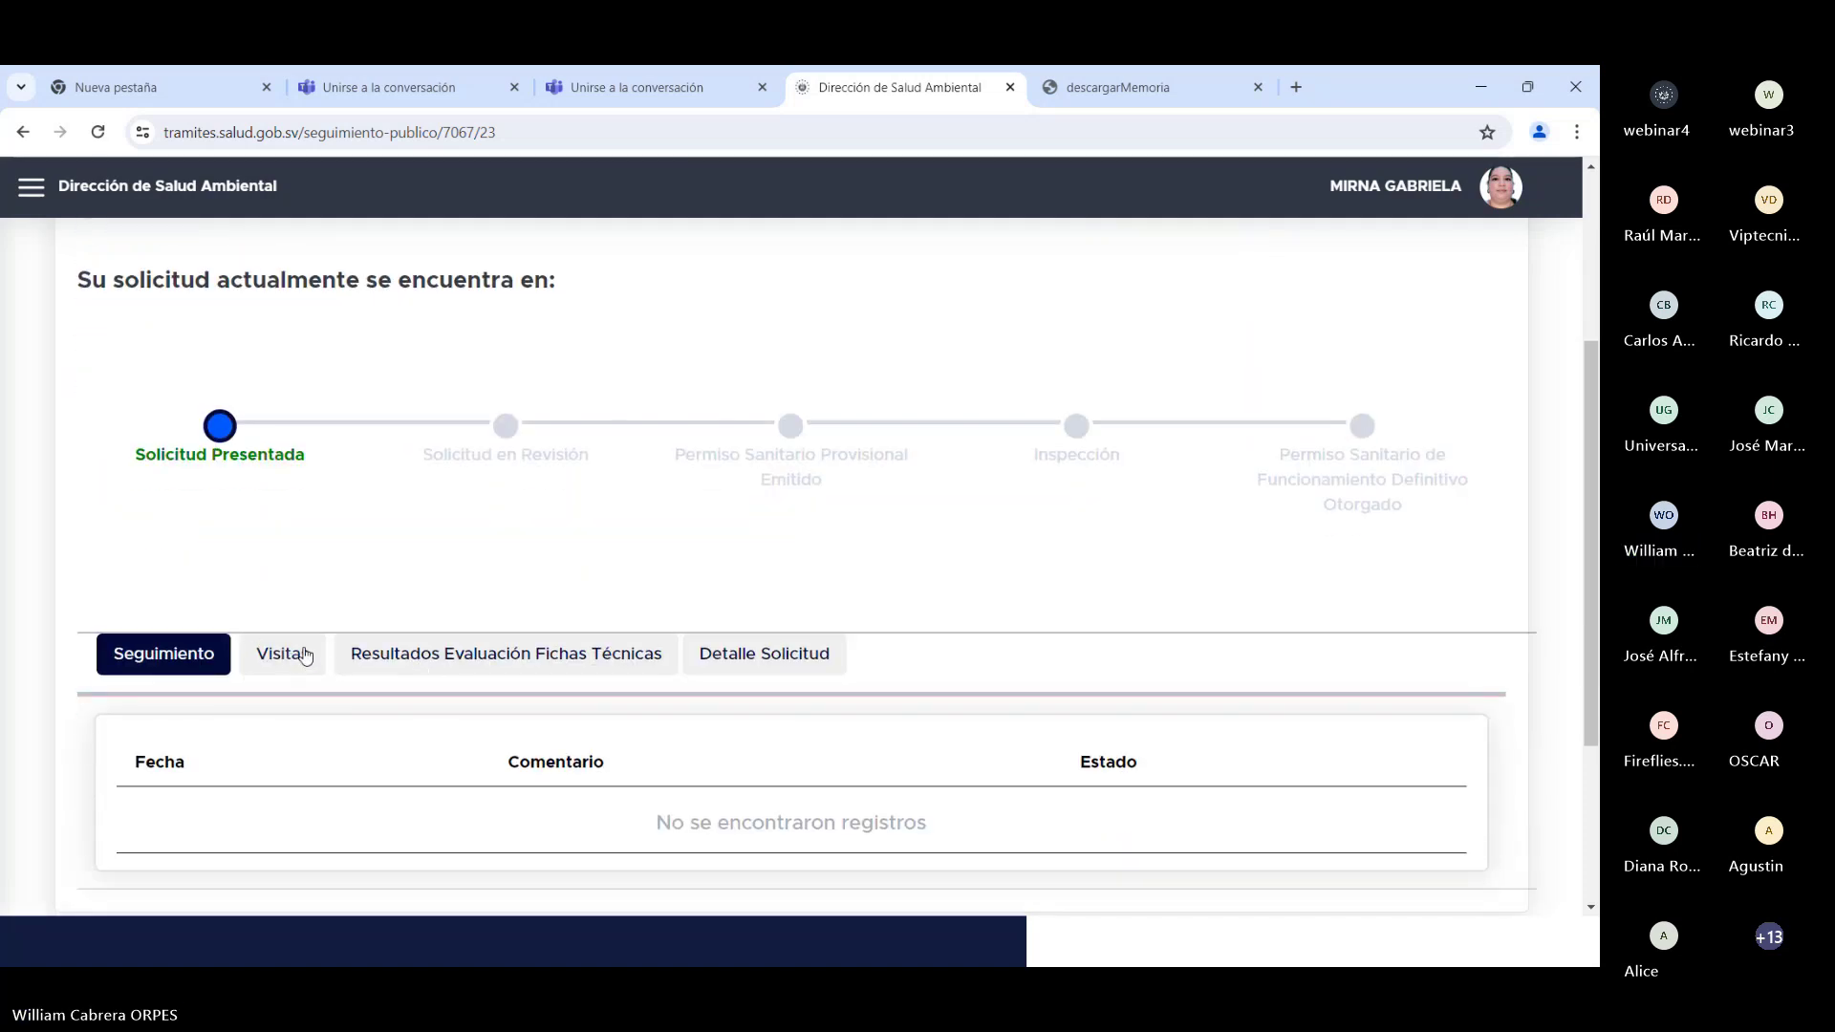
{"action": "left_click", "coordinate": [306, 656]}
{"action": "scroll", "coordinate": [330, 666], "scroll_direction": "down", "scroll_amount": 1}
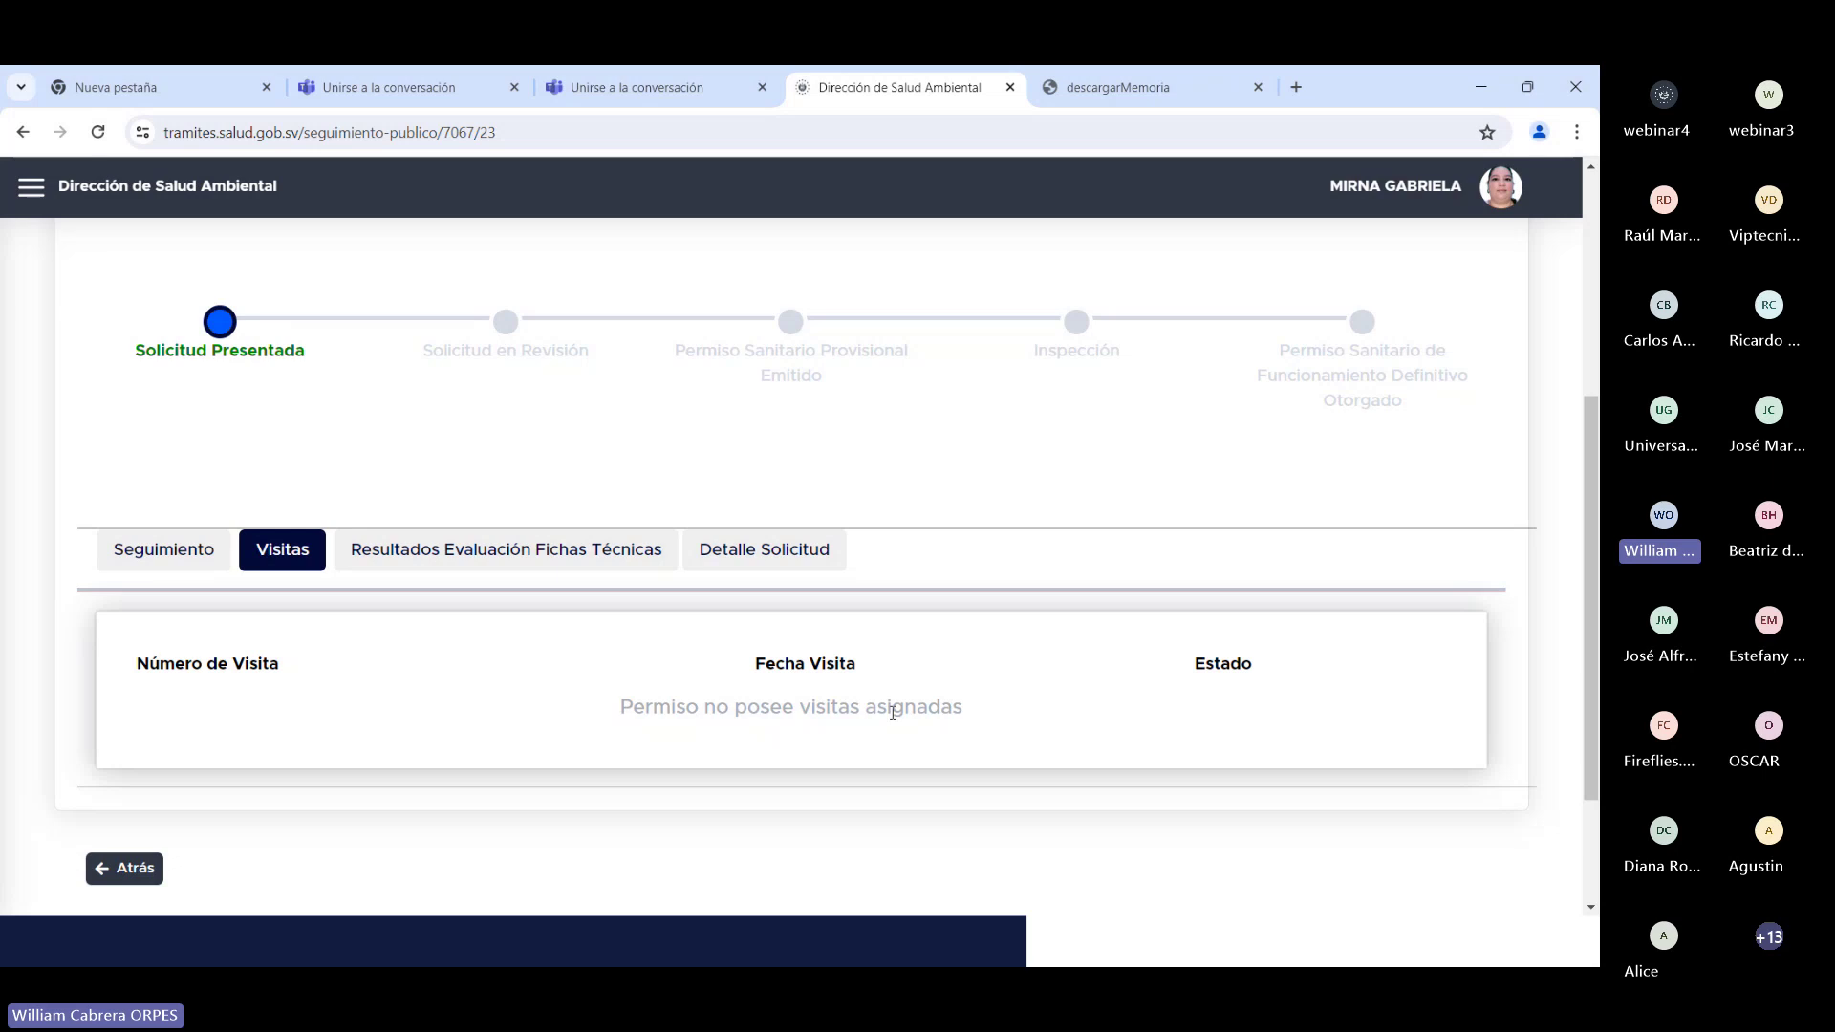
{"action": "left_click", "coordinate": [565, 560]}
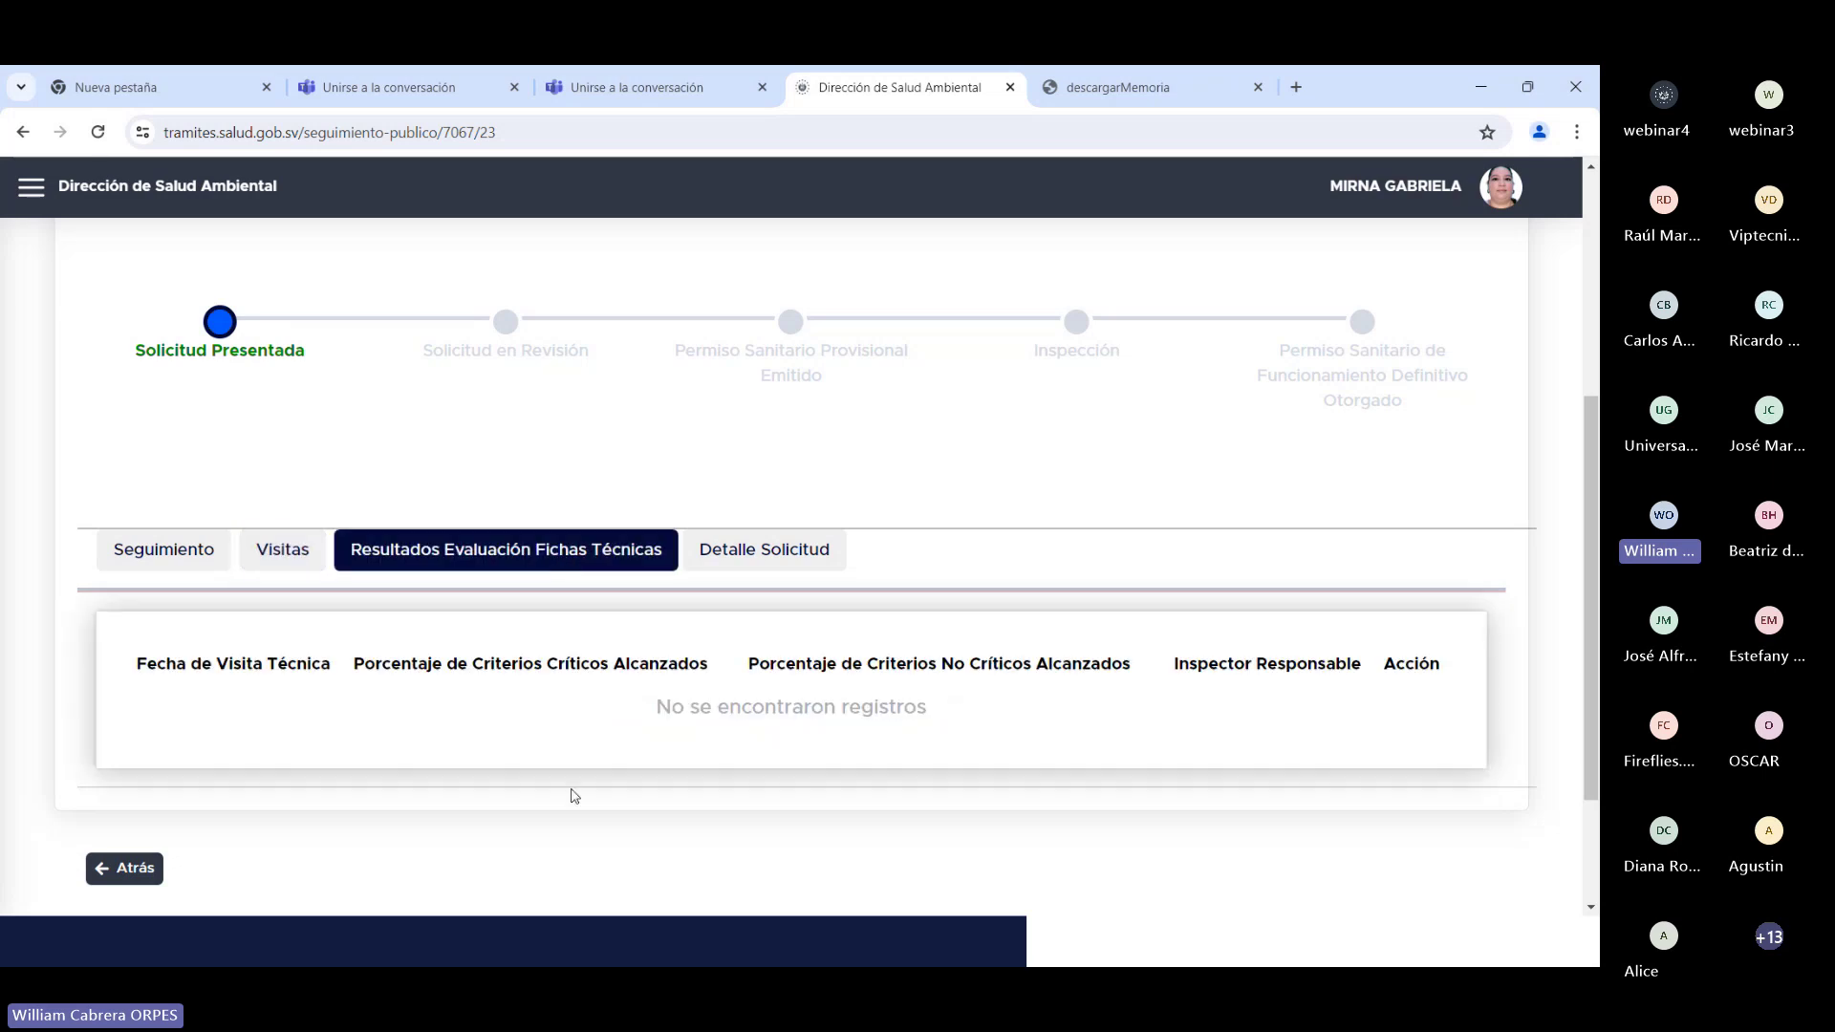
{"action": "scroll", "coordinate": [569, 724], "scroll_direction": "down", "scroll_amount": 1}
{"action": "scroll", "coordinate": [571, 724], "scroll_direction": "down", "scroll_amount": 1}
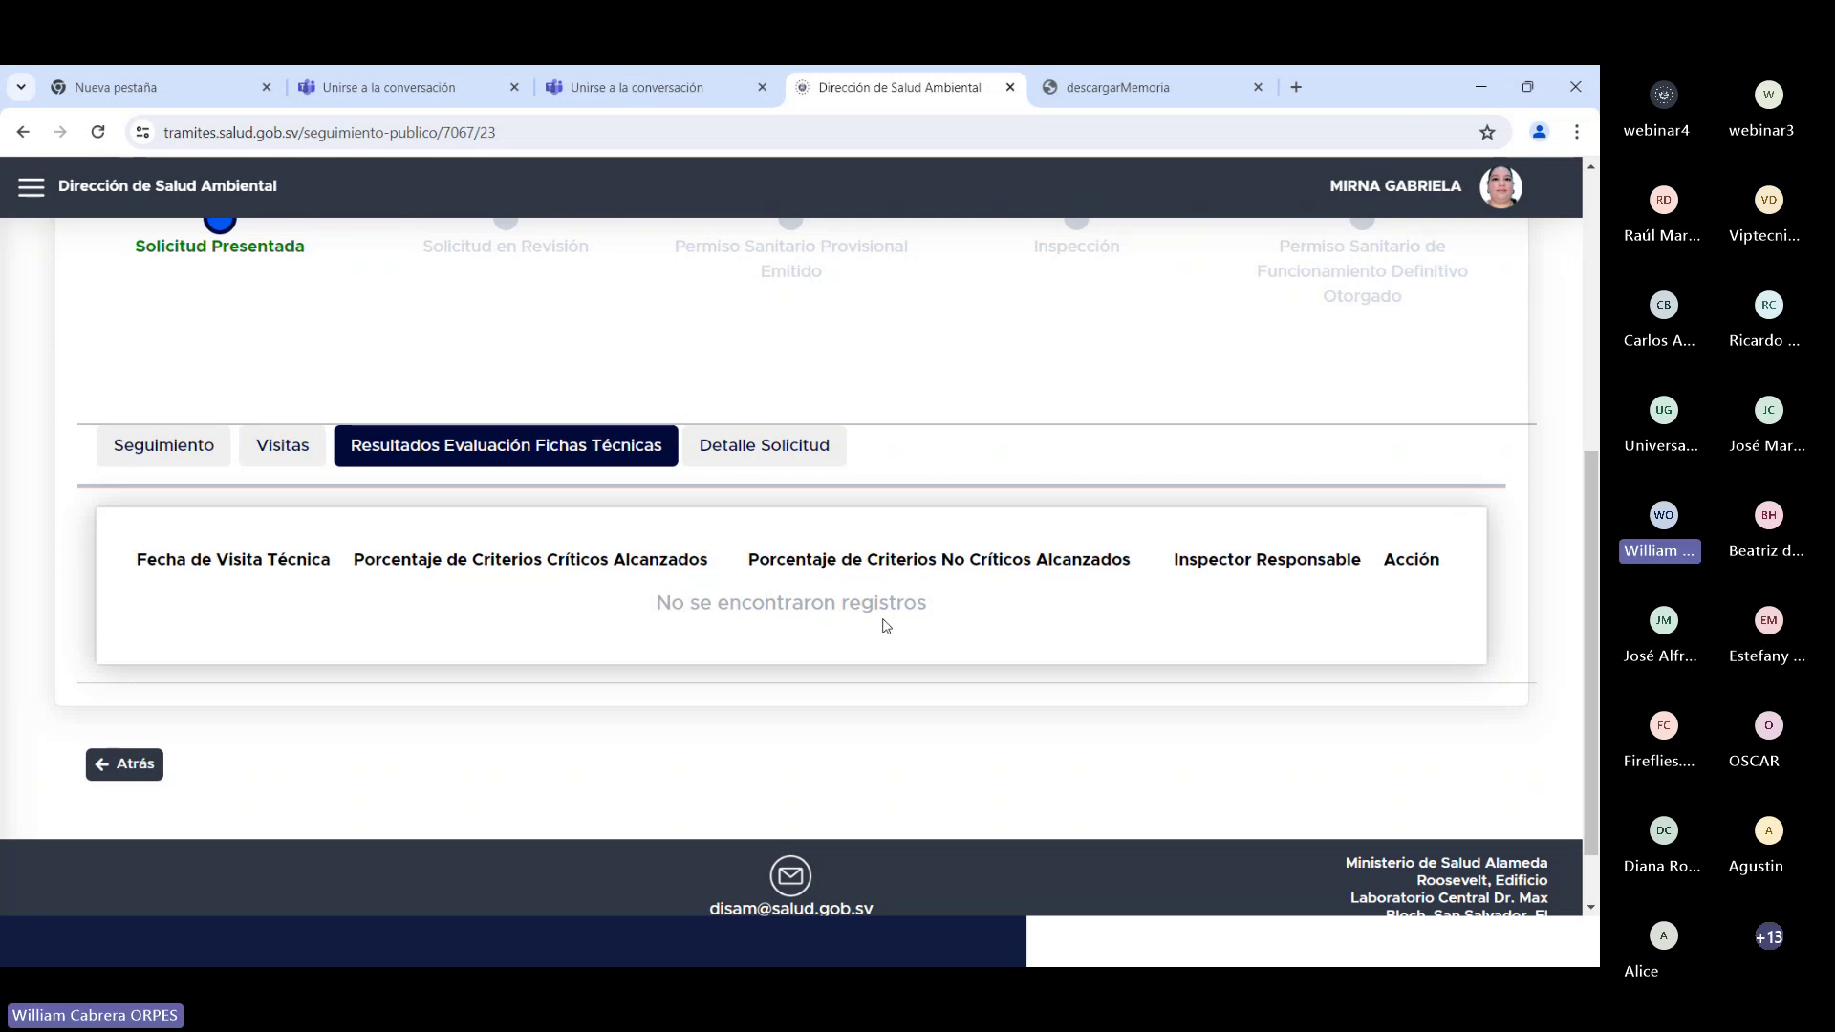
Step: Return to the Seguimiento records and examine their date, comment and status columns alongside the progress stages
{"action": "left_click", "coordinate": [182, 457]}
{"action": "scroll", "coordinate": [468, 602], "scroll_direction": "down", "scroll_amount": 1}
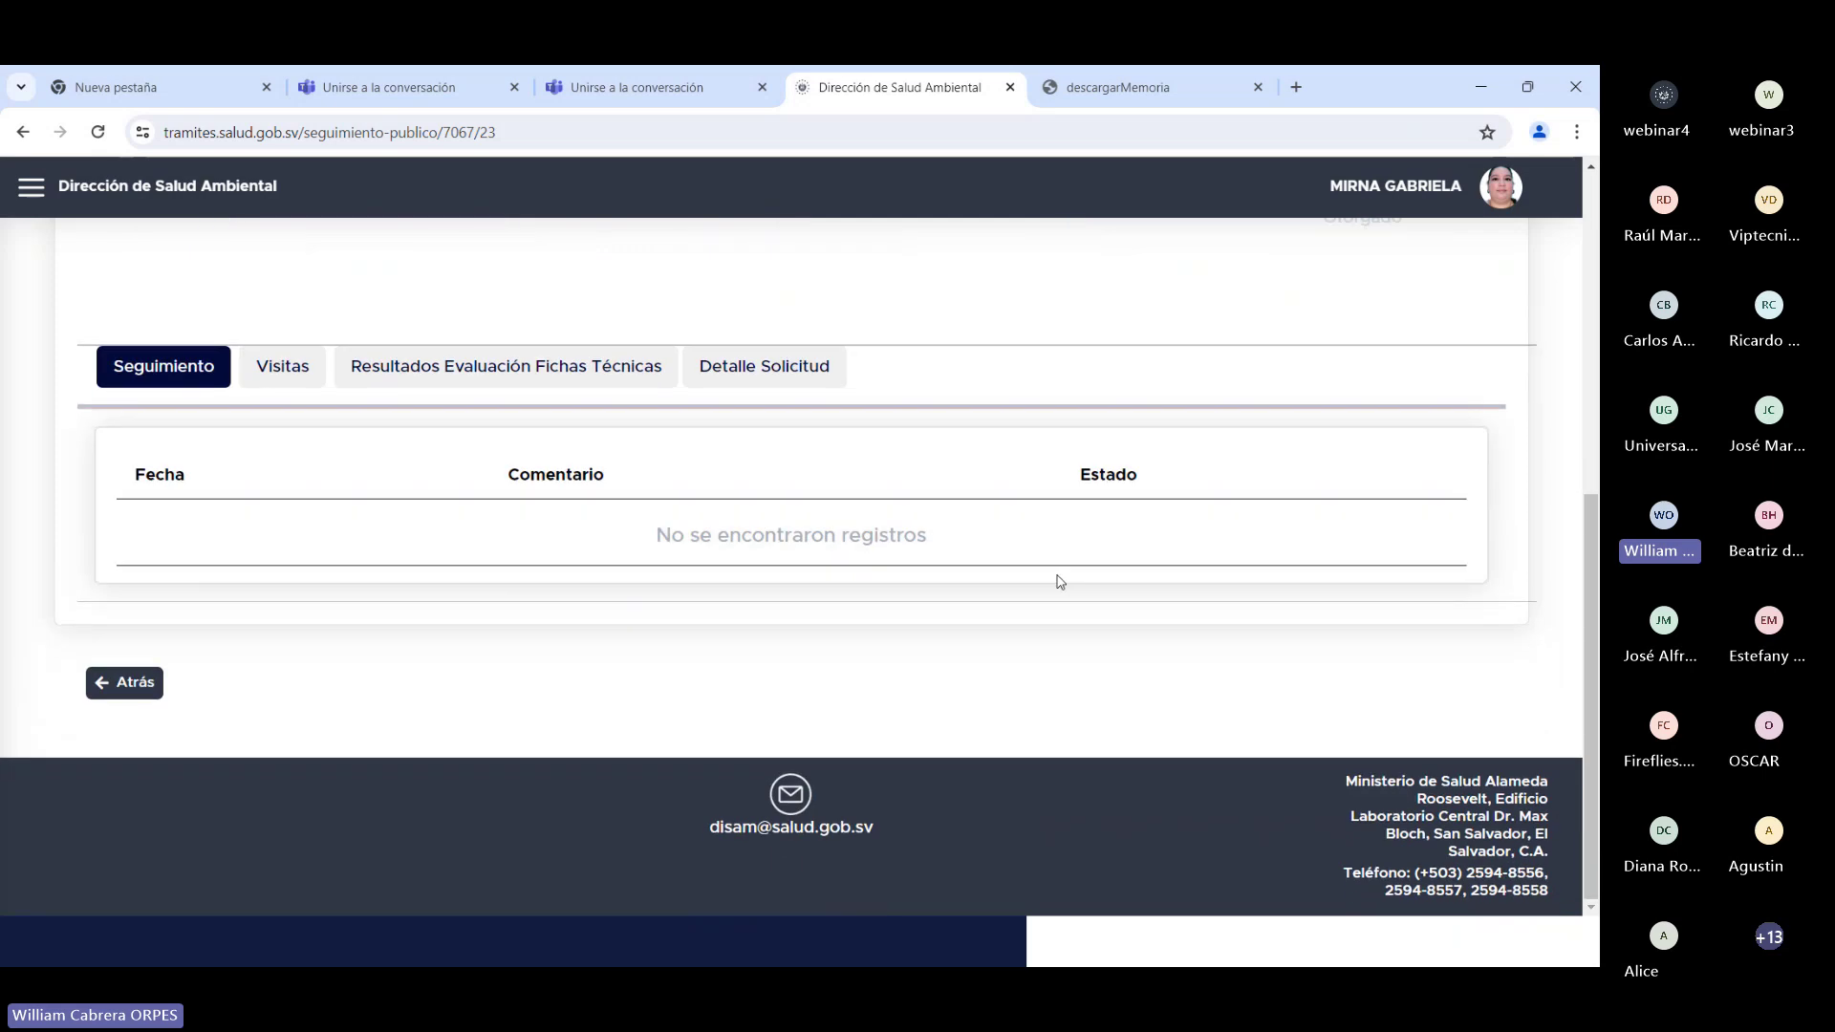
{"action": "scroll", "coordinate": [1059, 582], "scroll_direction": "up", "scroll_amount": 1}
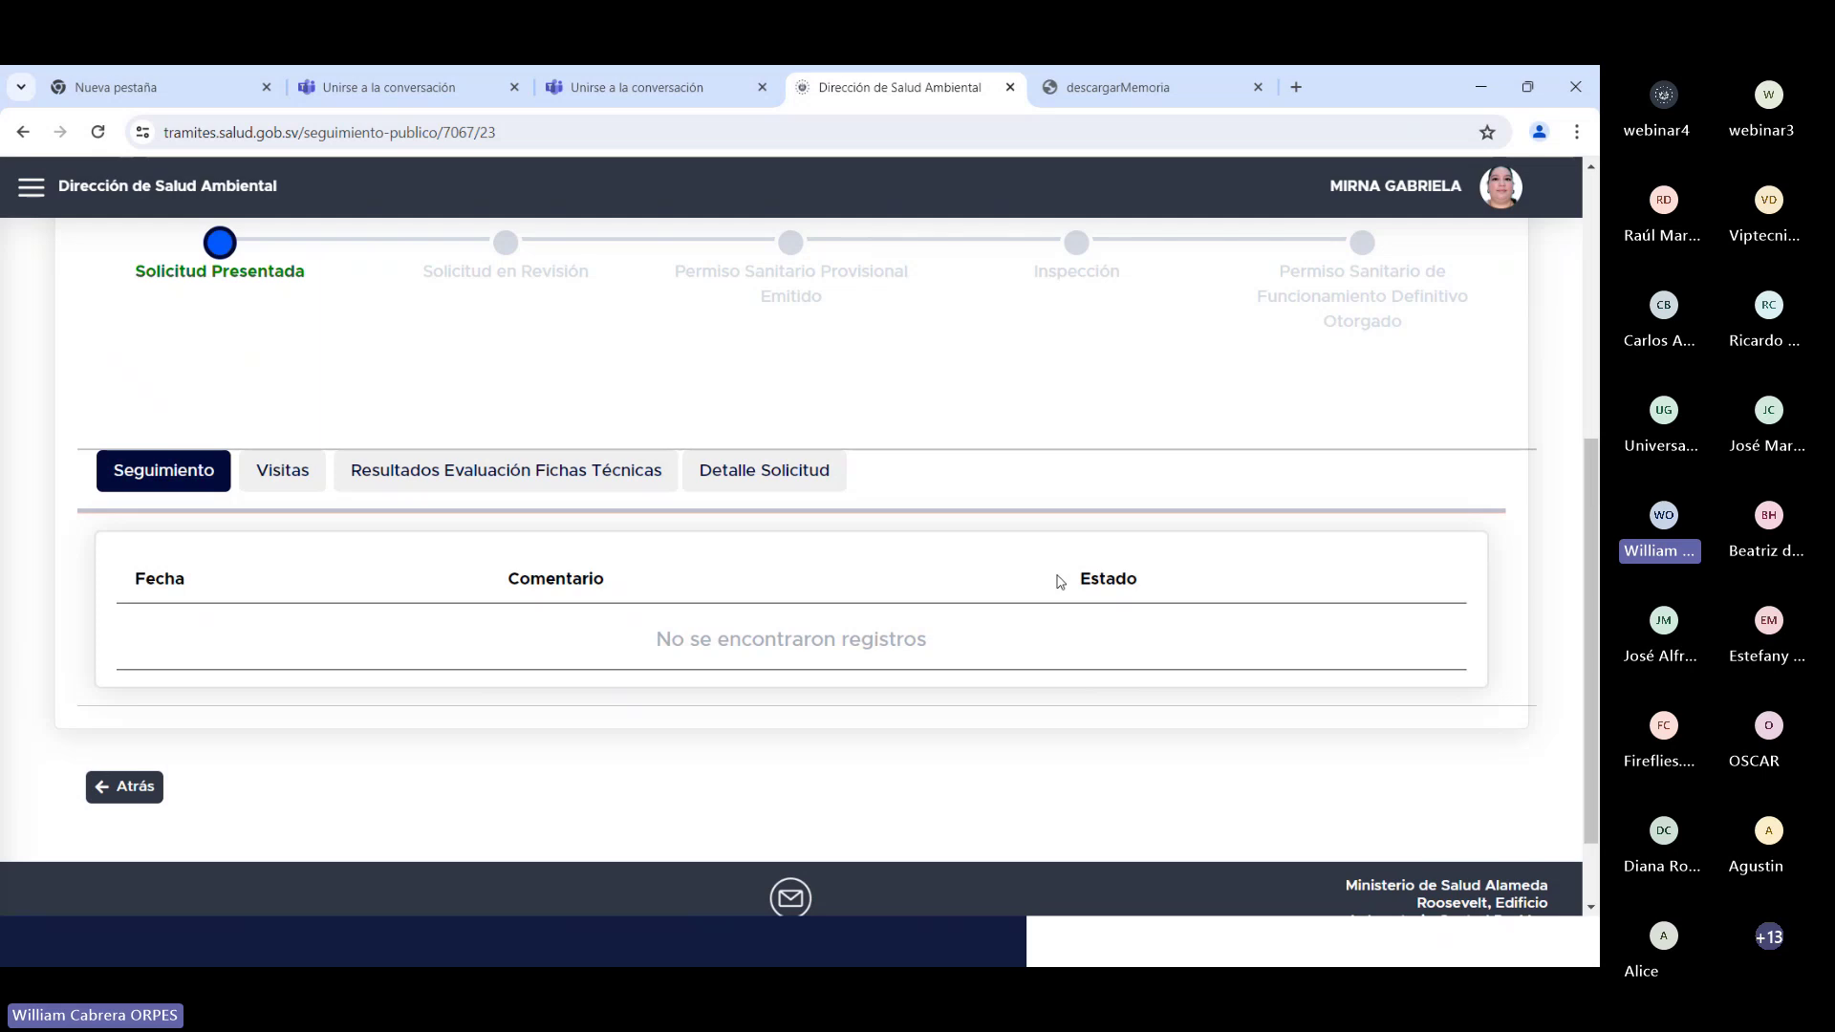
{"action": "scroll", "coordinate": [1059, 582], "scroll_direction": "up", "scroll_amount": 1}
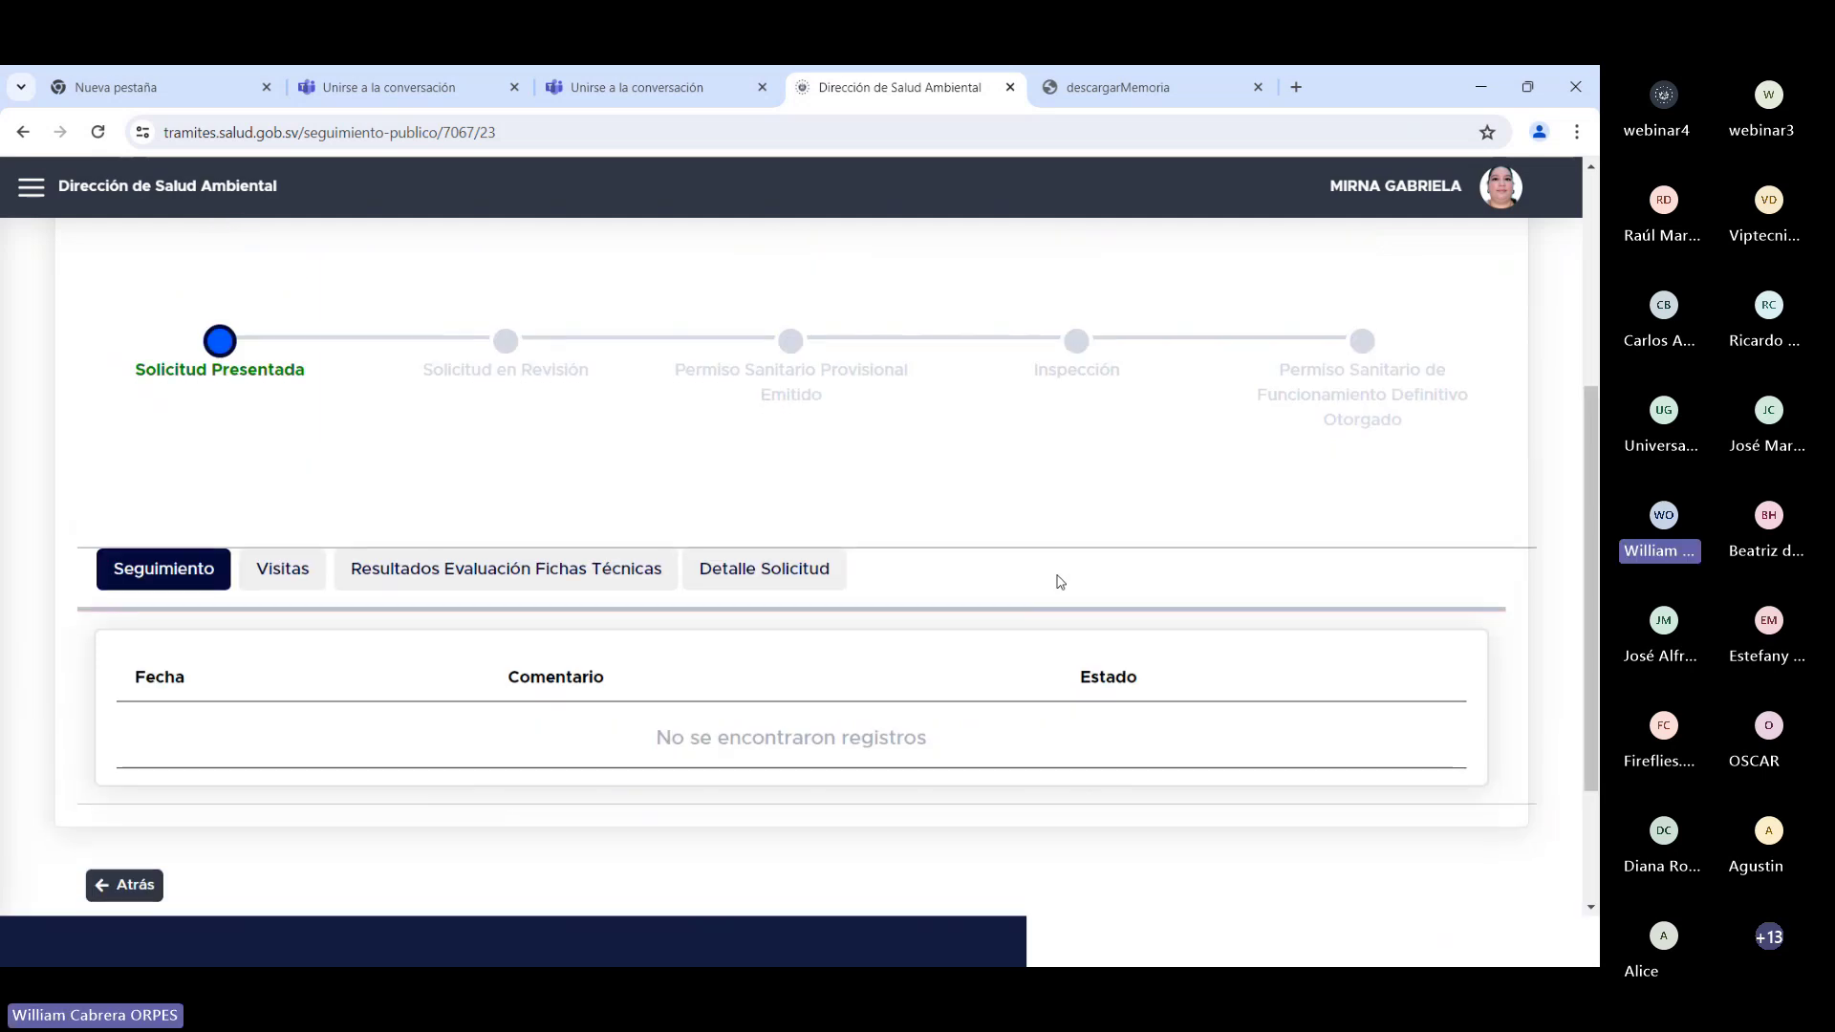
{"action": "scroll", "coordinate": [1058, 579], "scroll_direction": "down", "scroll_amount": 1}
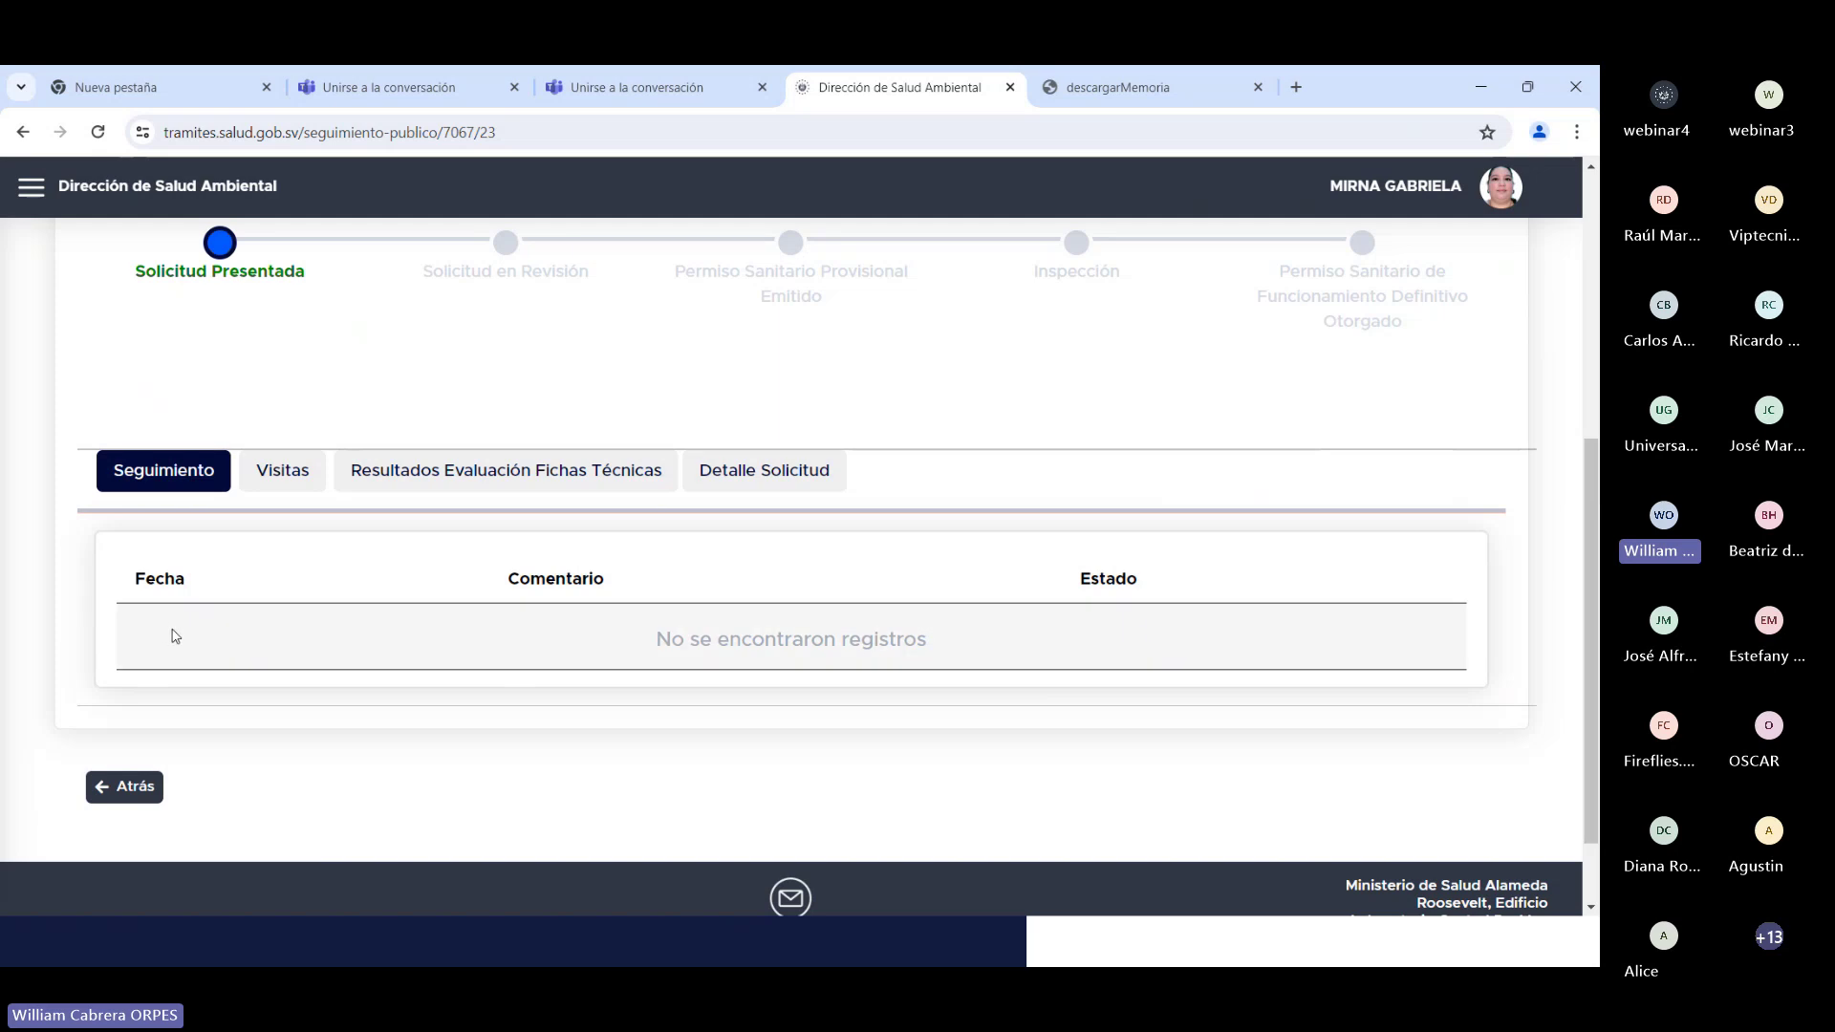
Step: Open Detalle Solicitud and review the submitted establishment data, inspection contact, downloadable requirement documents, sworn declaration and entity data
{"action": "left_click", "coordinate": [795, 485]}
{"action": "scroll", "coordinate": [1401, 662], "scroll_direction": "down", "scroll_amount": 3}
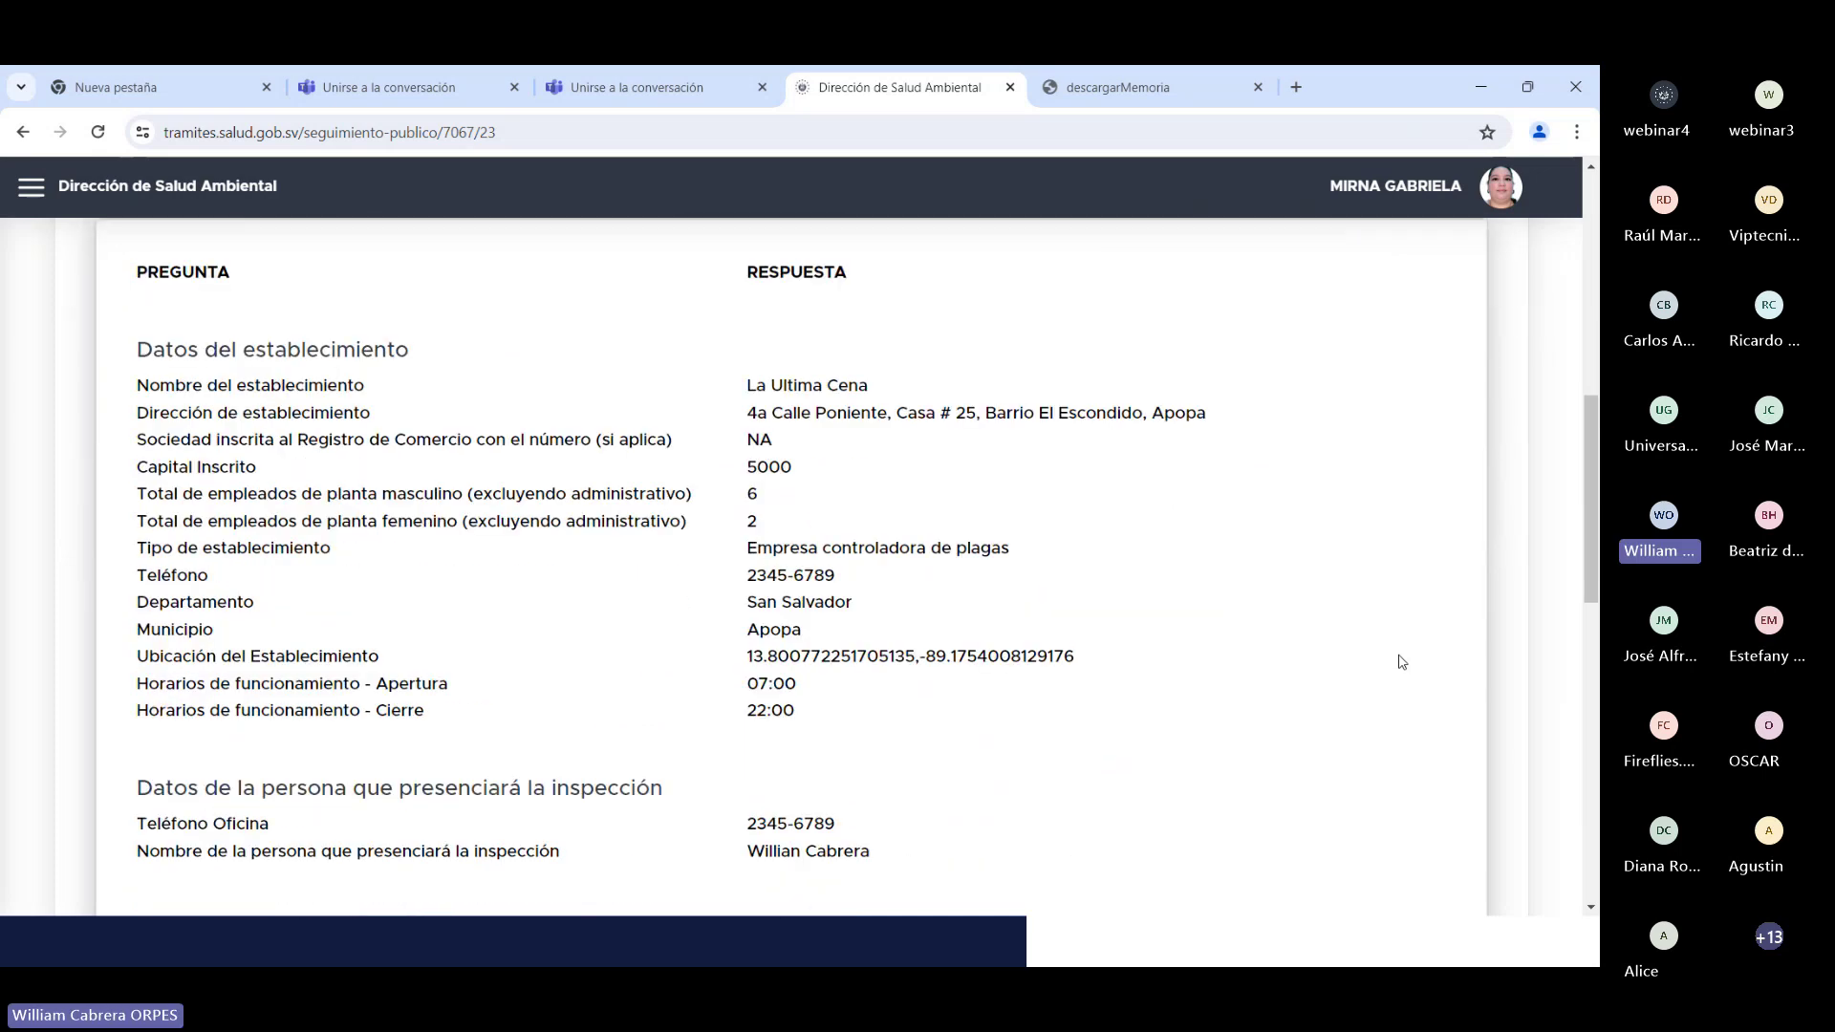
{"action": "scroll", "coordinate": [1401, 662], "scroll_direction": "down", "scroll_amount": 1}
{"action": "scroll", "coordinate": [1401, 661], "scroll_direction": "down", "scroll_amount": 4}
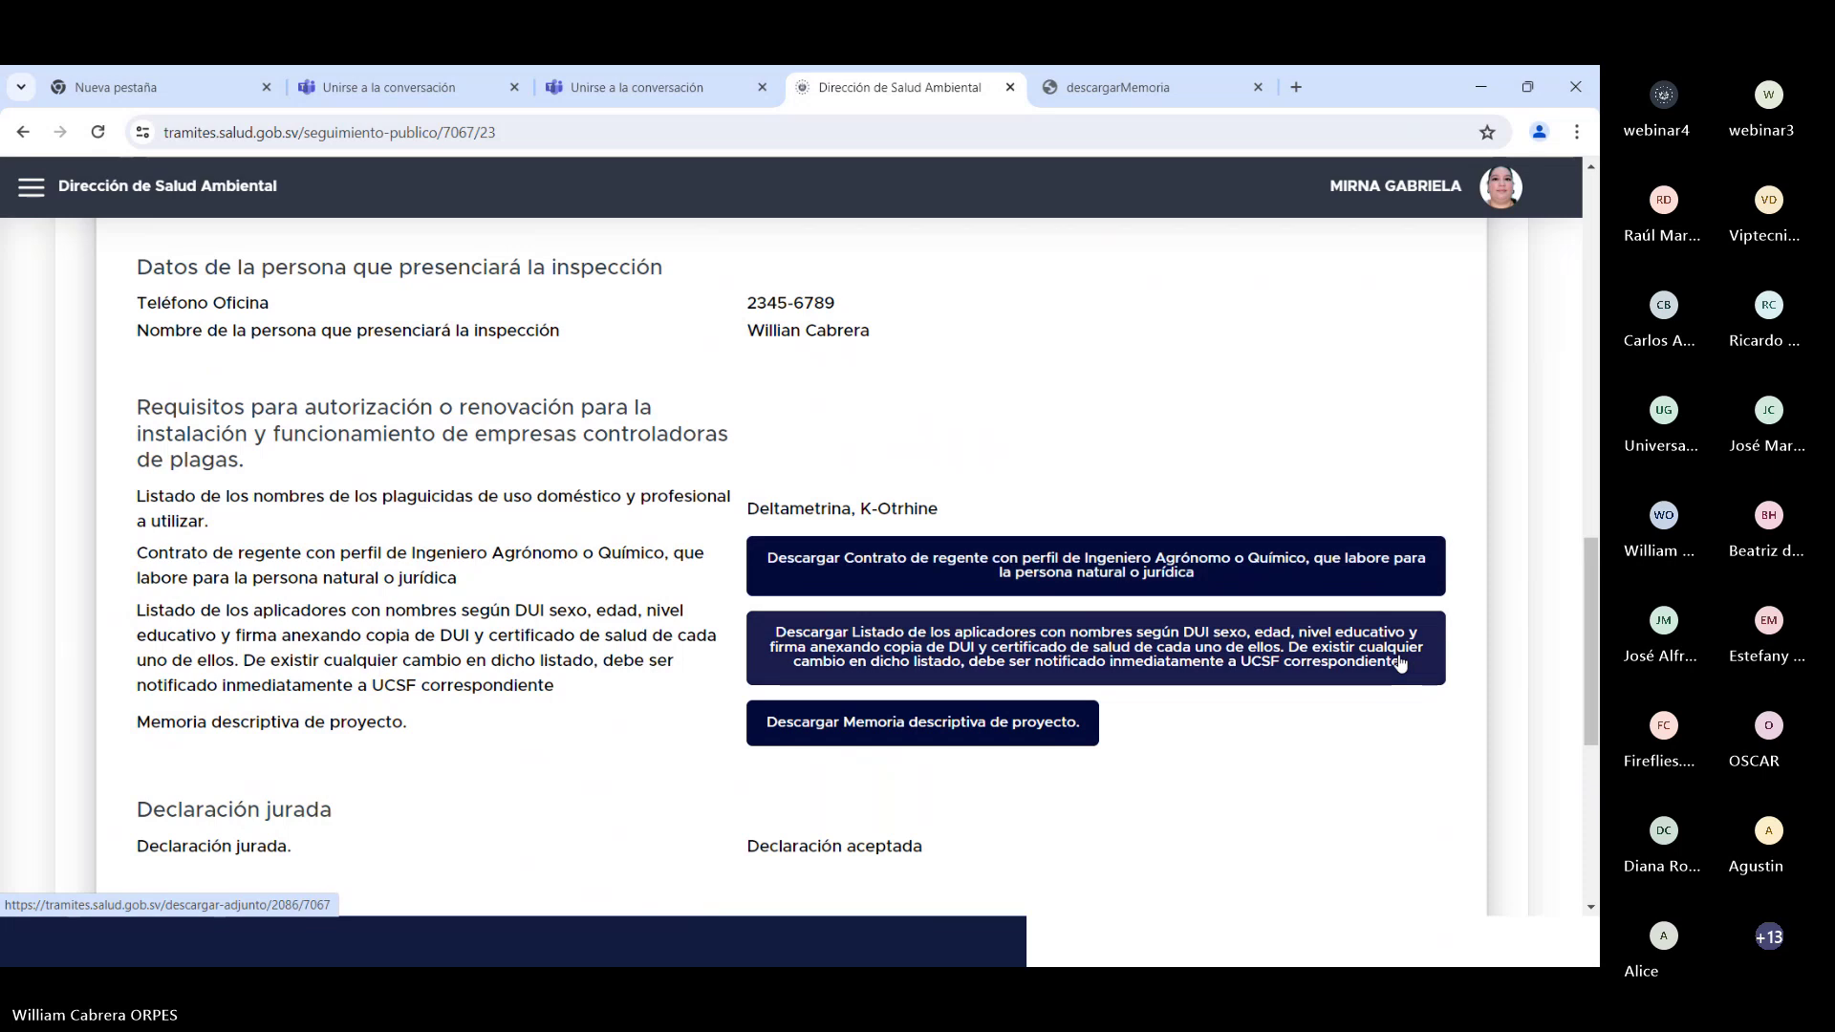
{"action": "scroll", "coordinate": [1397, 662], "scroll_direction": "down", "scroll_amount": 1}
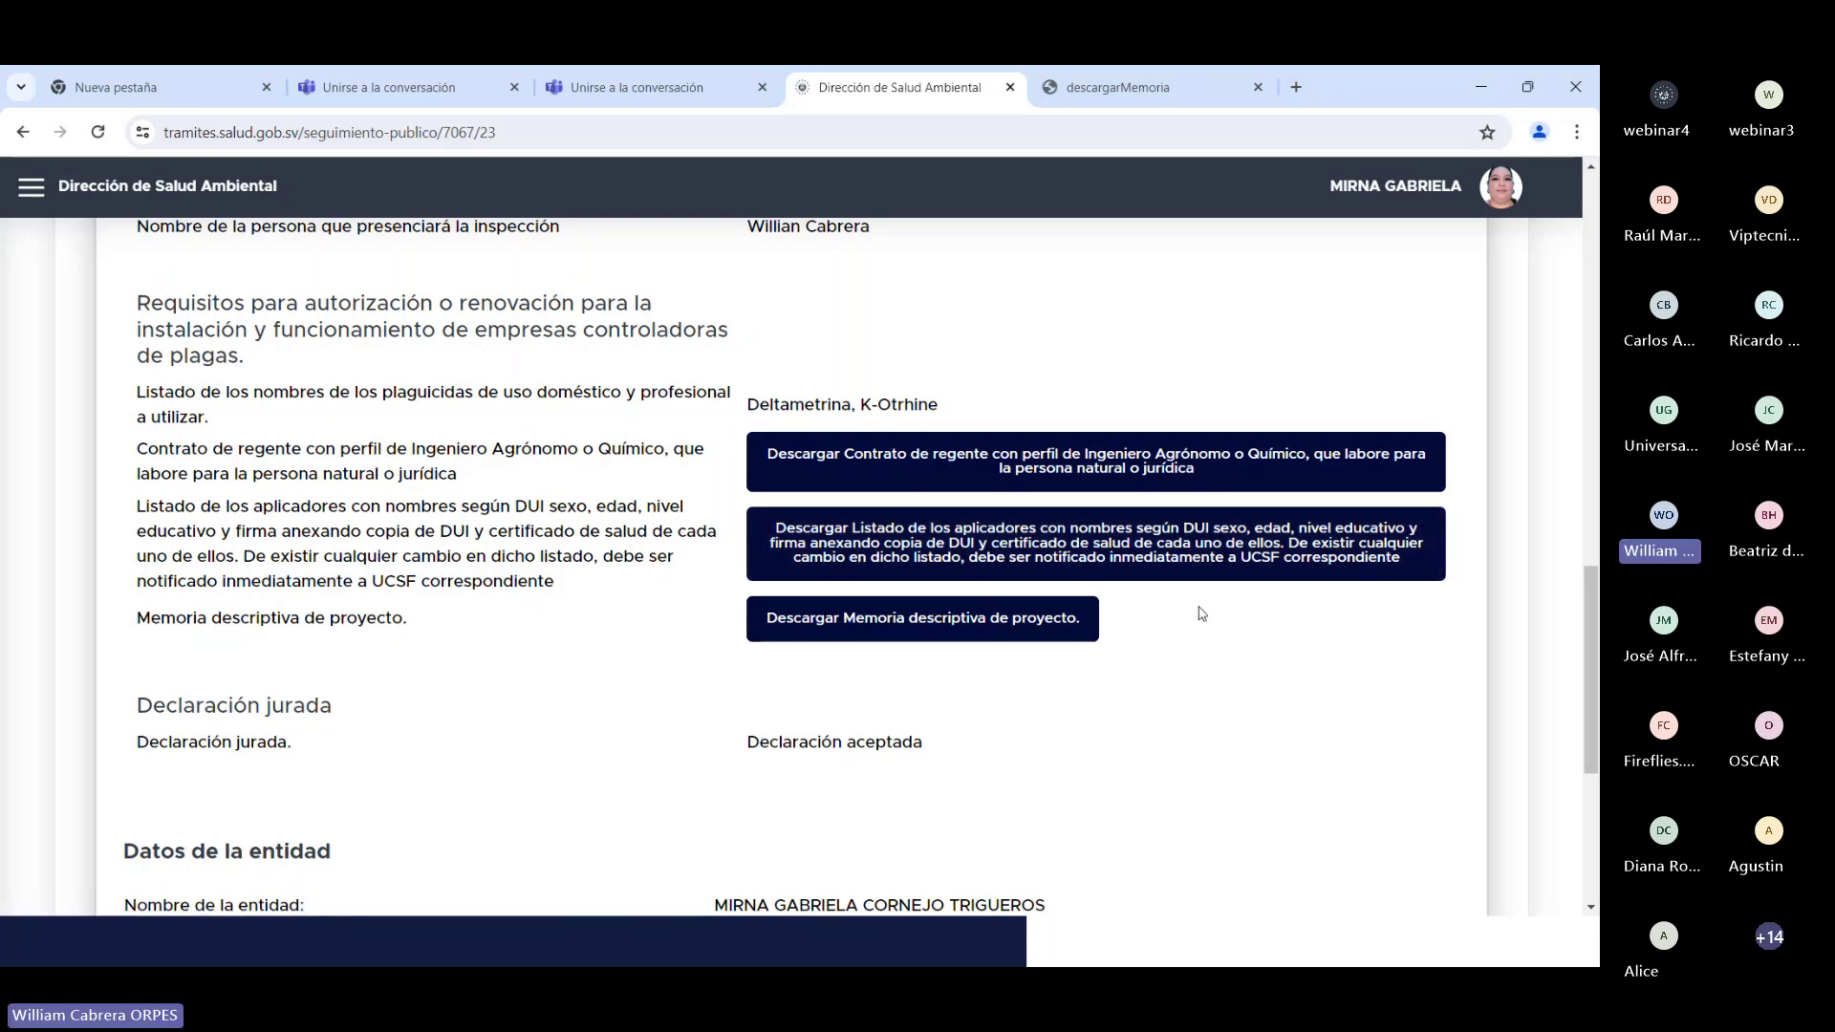
{"action": "scroll", "coordinate": [1202, 613], "scroll_direction": "down", "scroll_amount": 3}
{"action": "scroll", "coordinate": [1202, 612], "scroll_direction": "up", "scroll_amount": 15}
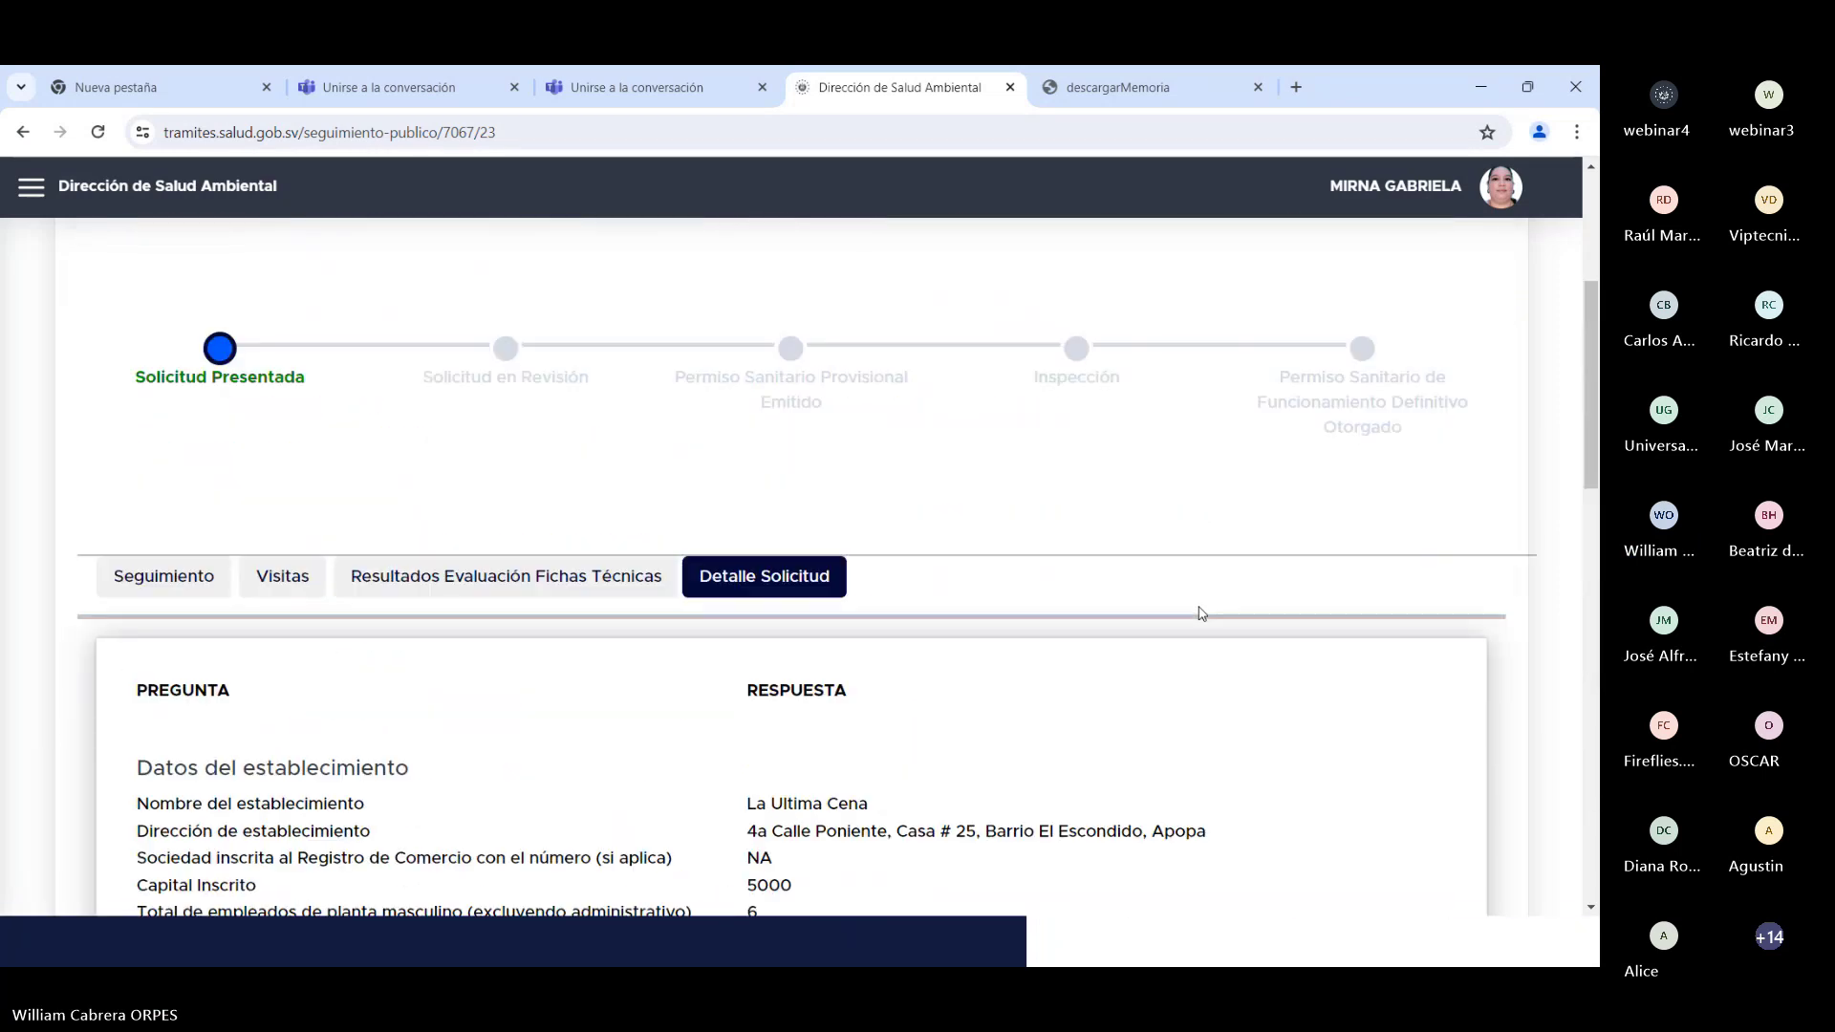
Step: Return to Mis Solicitudes, highlight the pest-control company permit's number and name, and reopen its tracking page
{"action": "mouse_move", "coordinate": [123, 615]}
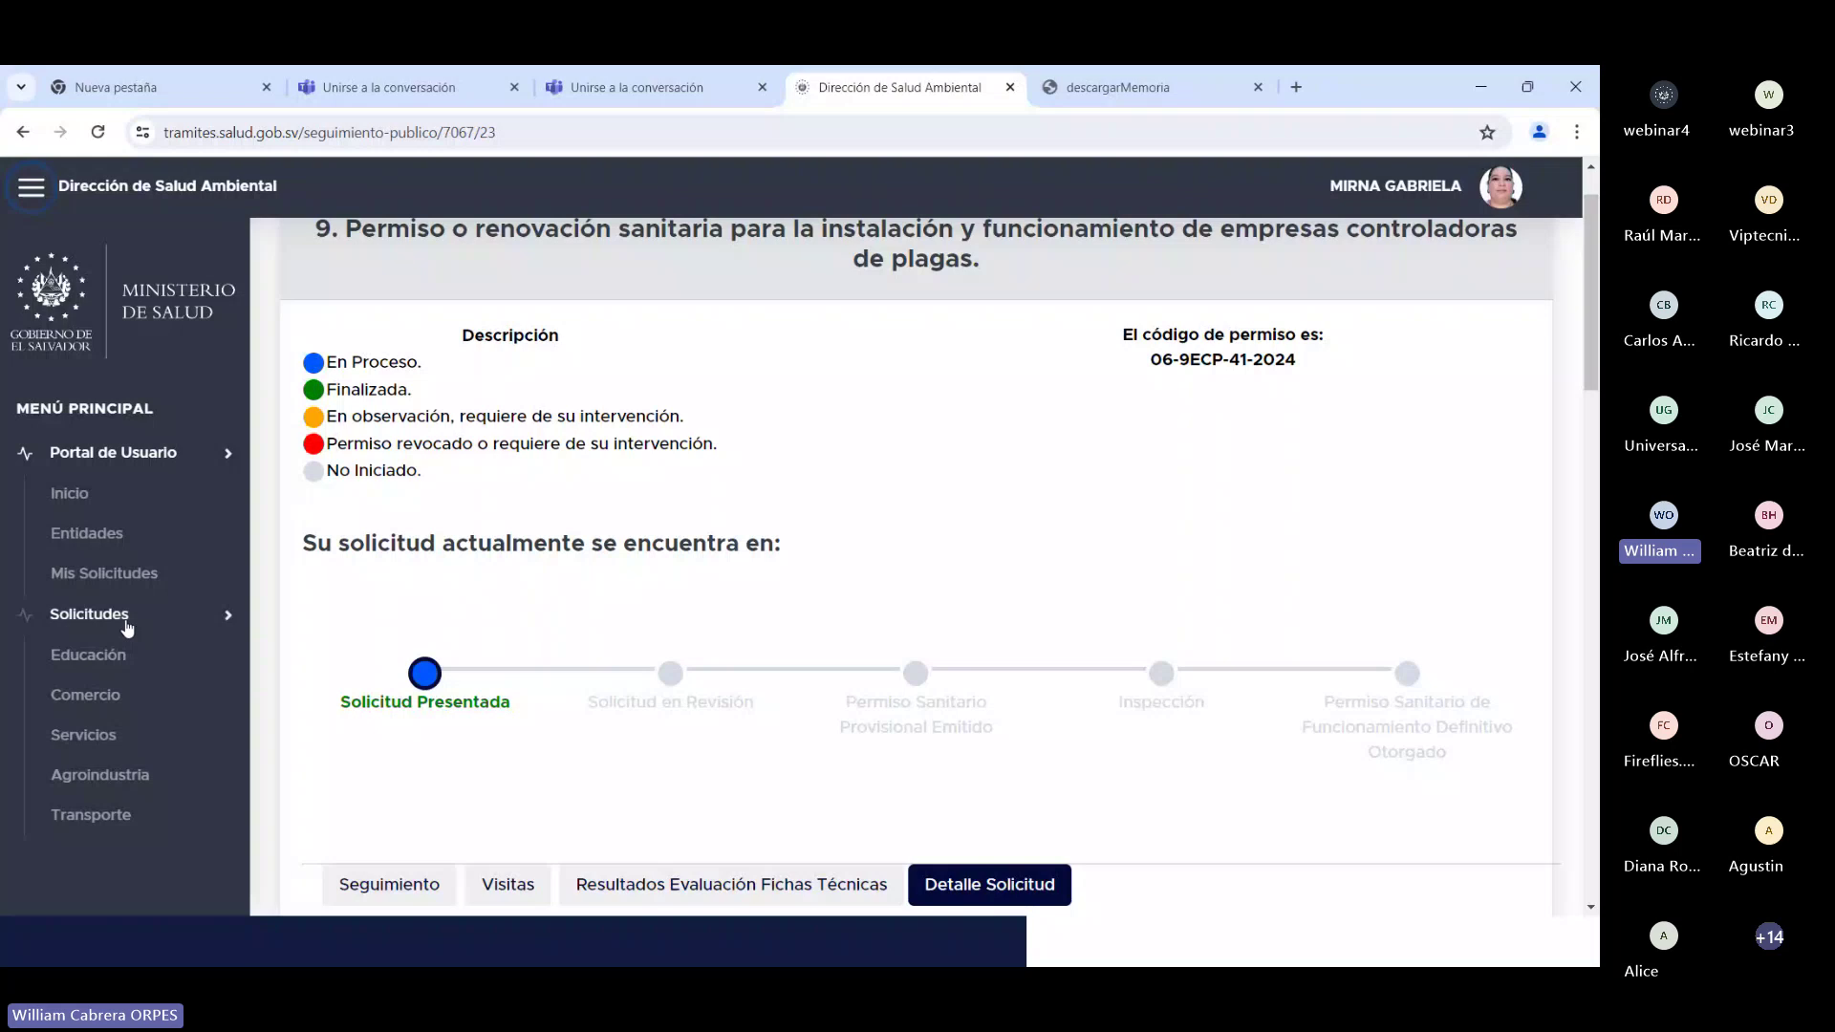
{"action": "left_click", "coordinate": [98, 566]}
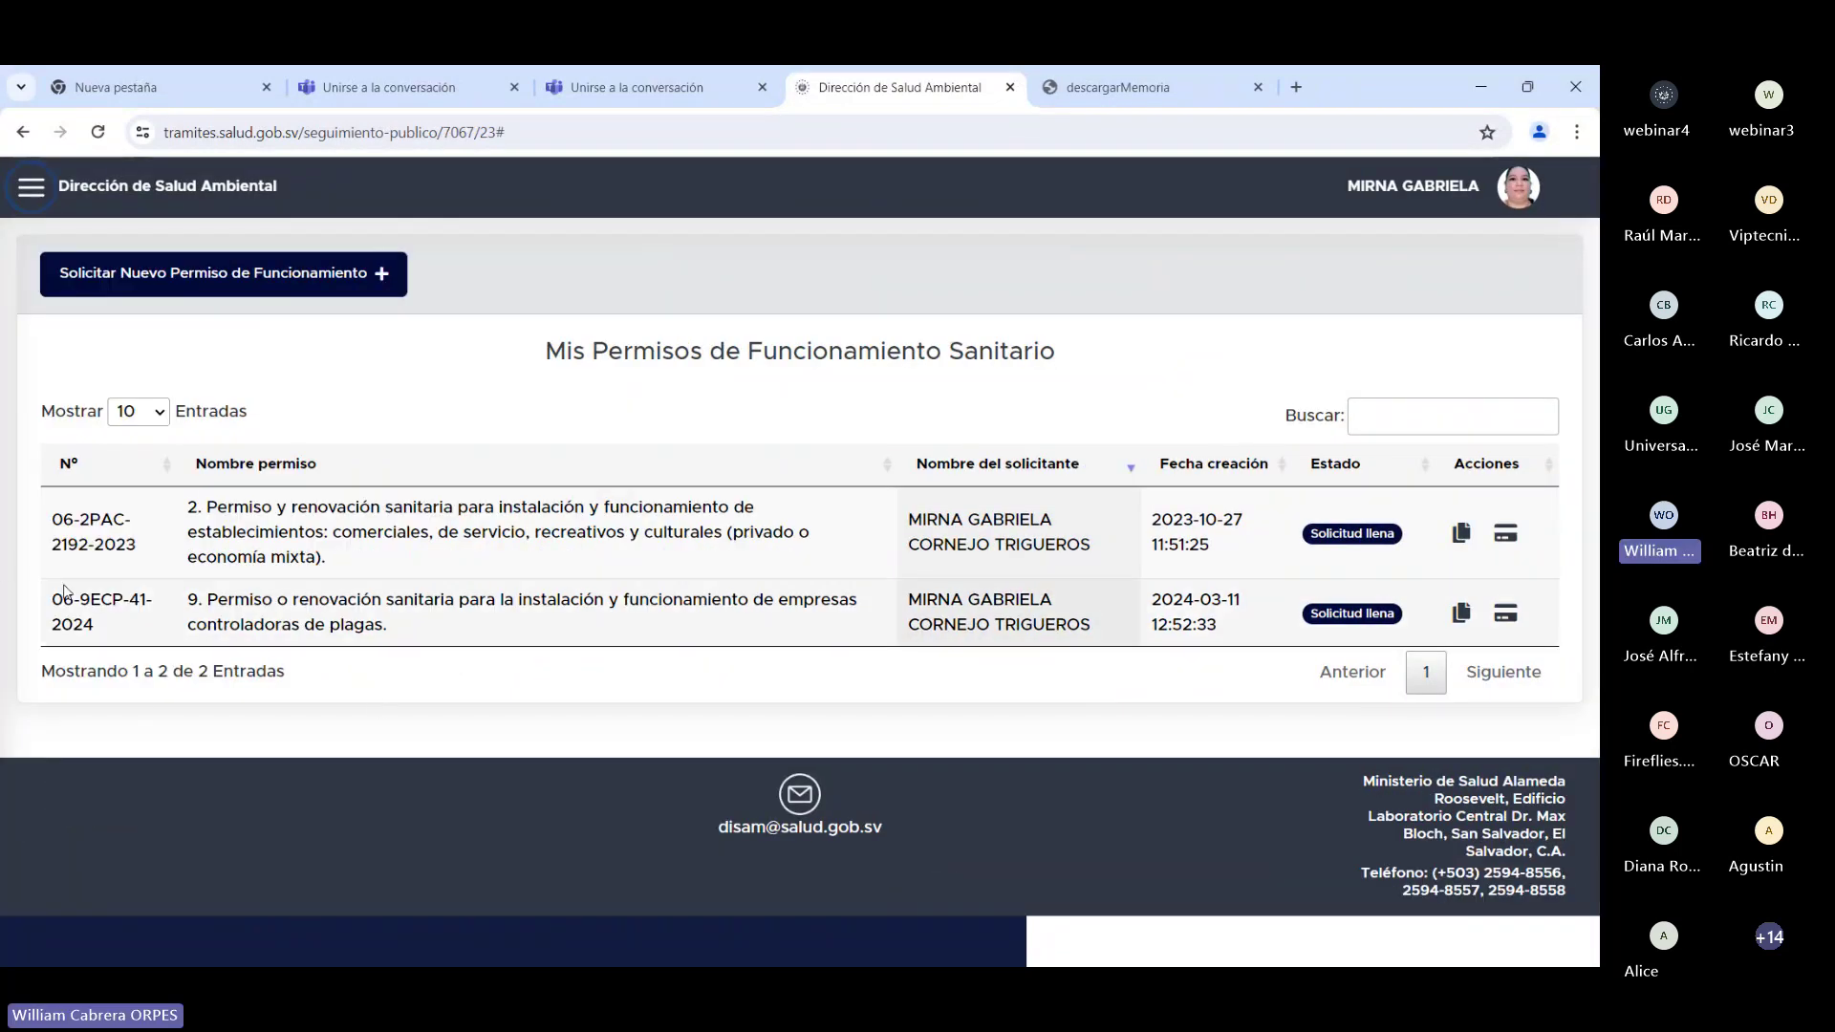
{"action": "left_click_drag", "start_coordinate": [48, 601], "coordinate": [806, 627]}
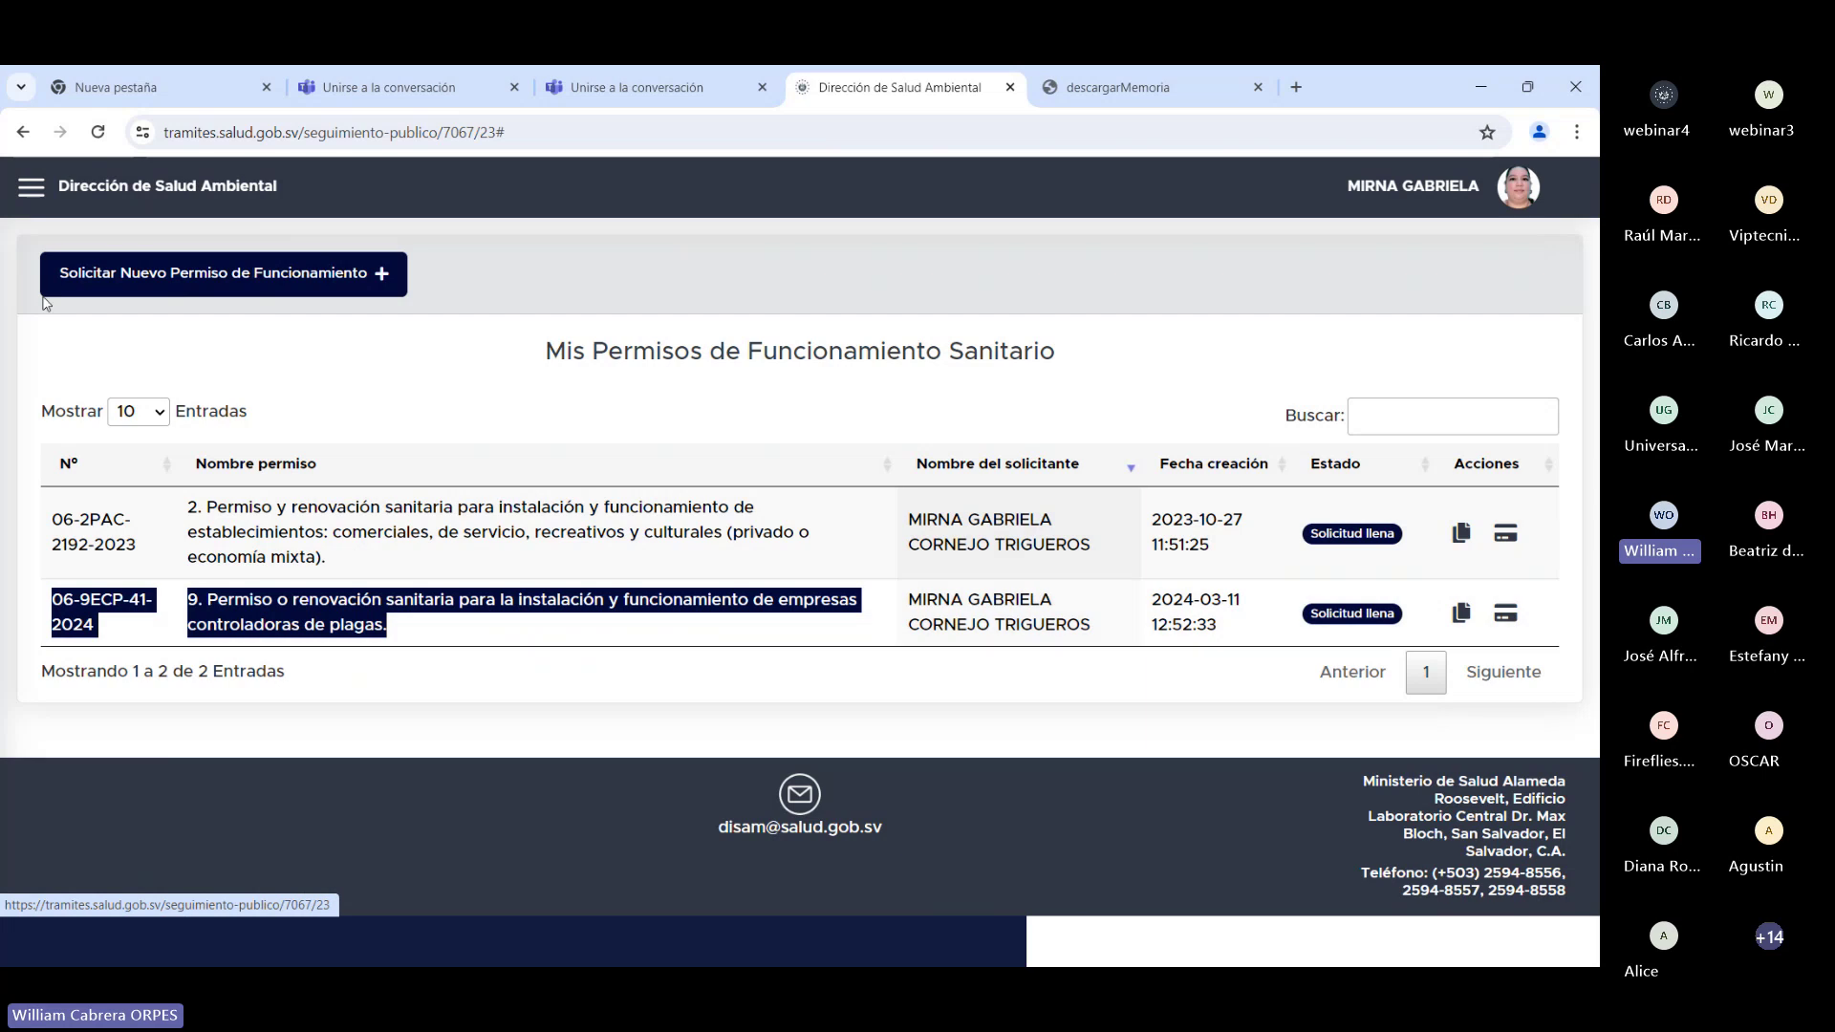
{"action": "left_click", "coordinate": [1508, 616]}
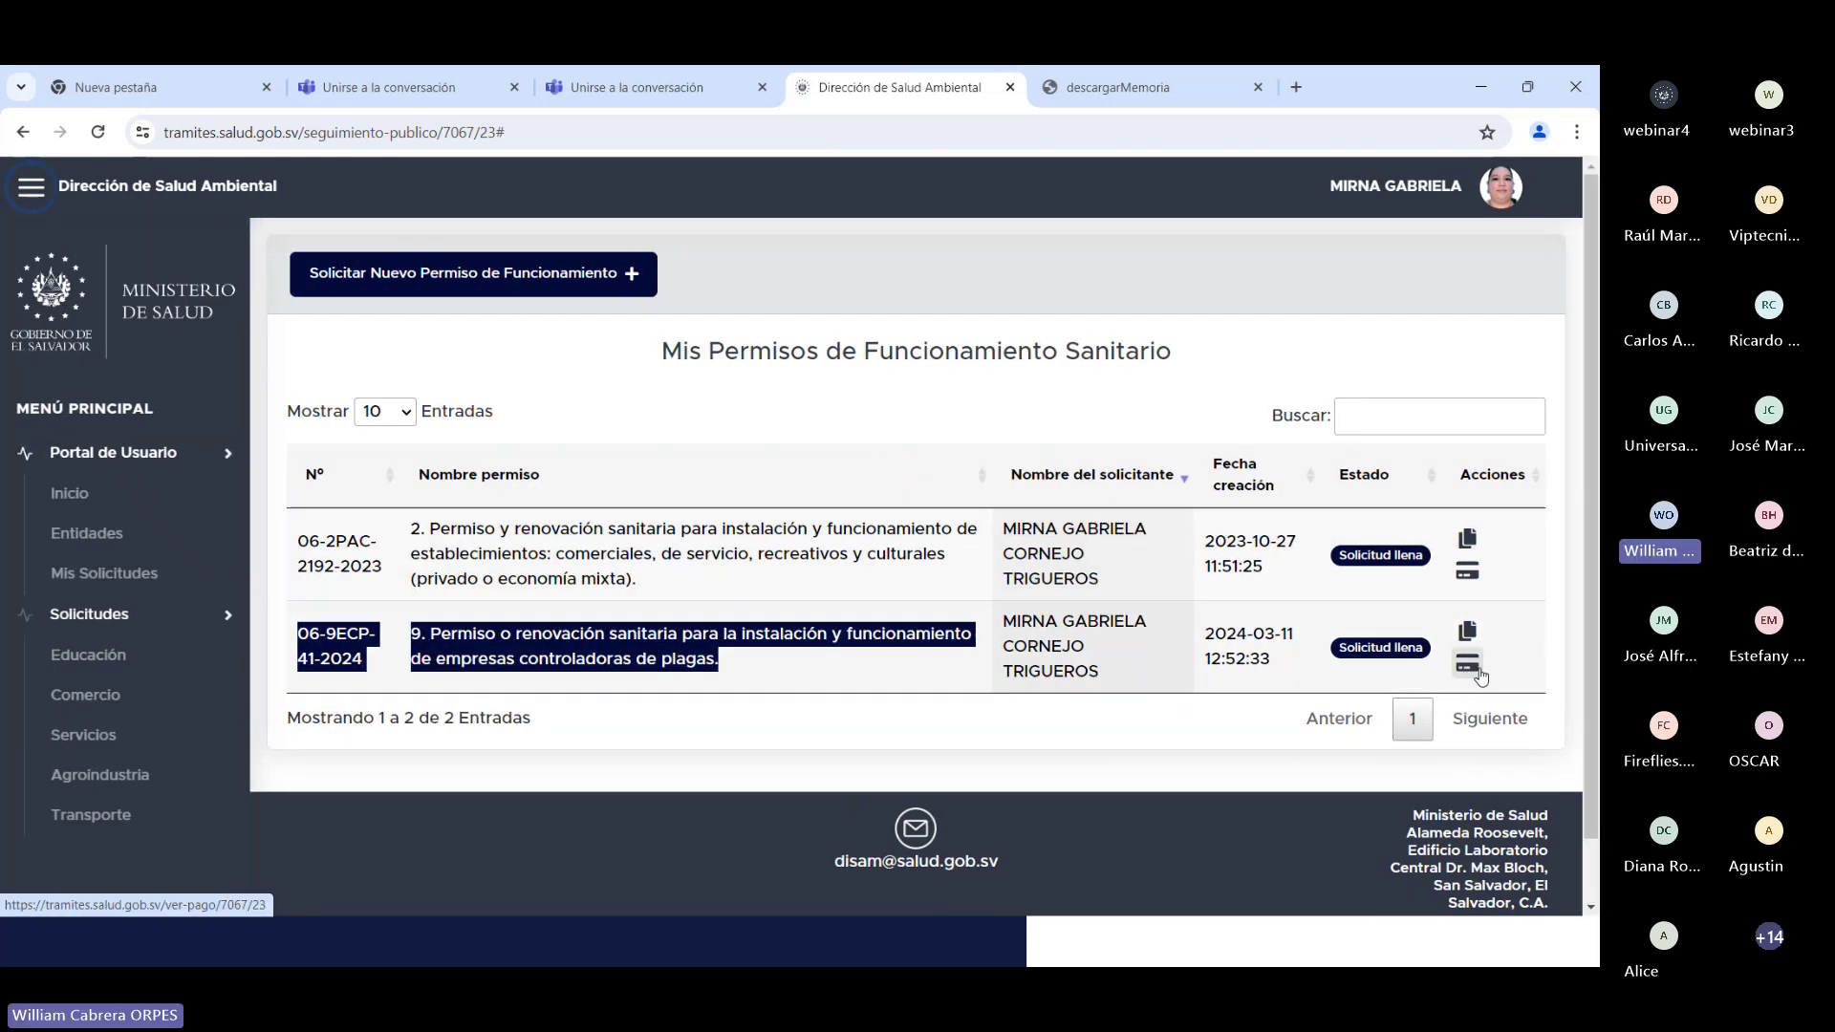
{"action": "left_click", "coordinate": [1468, 631]}
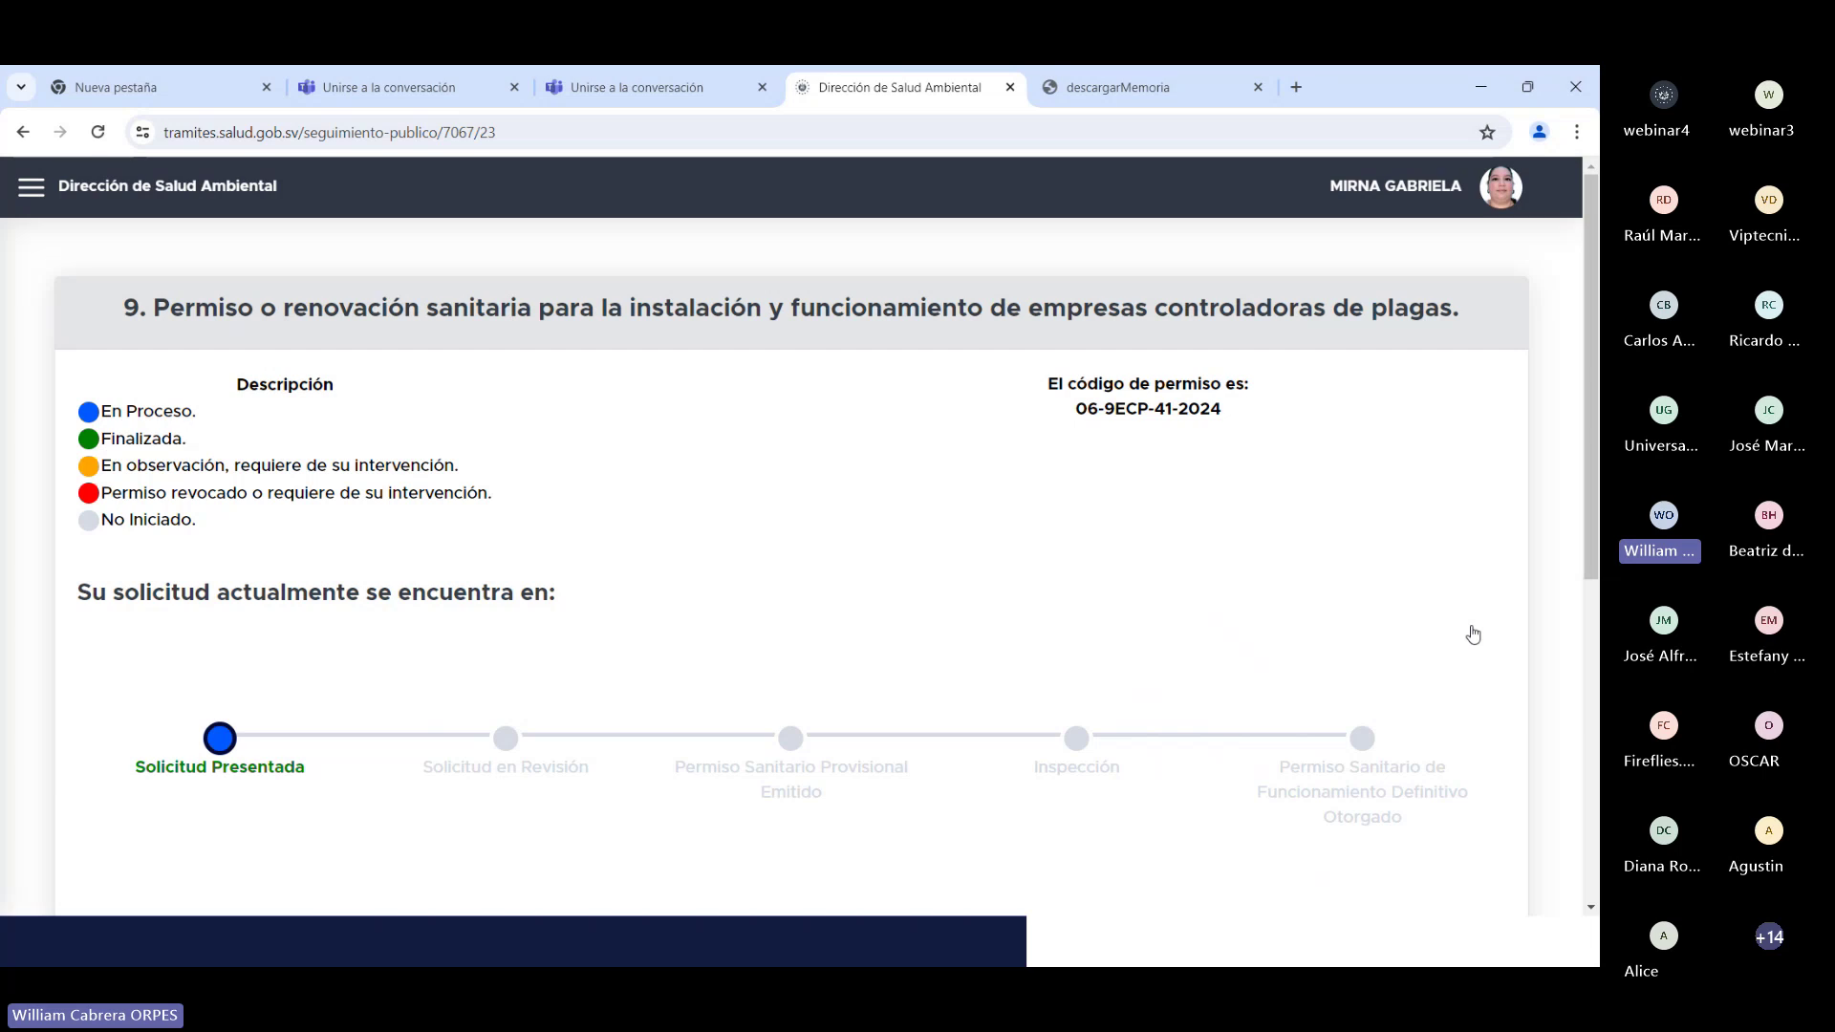
Step: Review the reopened tracking page from the colour legend and progress stages down to the follow-up table
{"action": "scroll", "coordinate": [1335, 724], "scroll_direction": "down", "scroll_amount": 5}
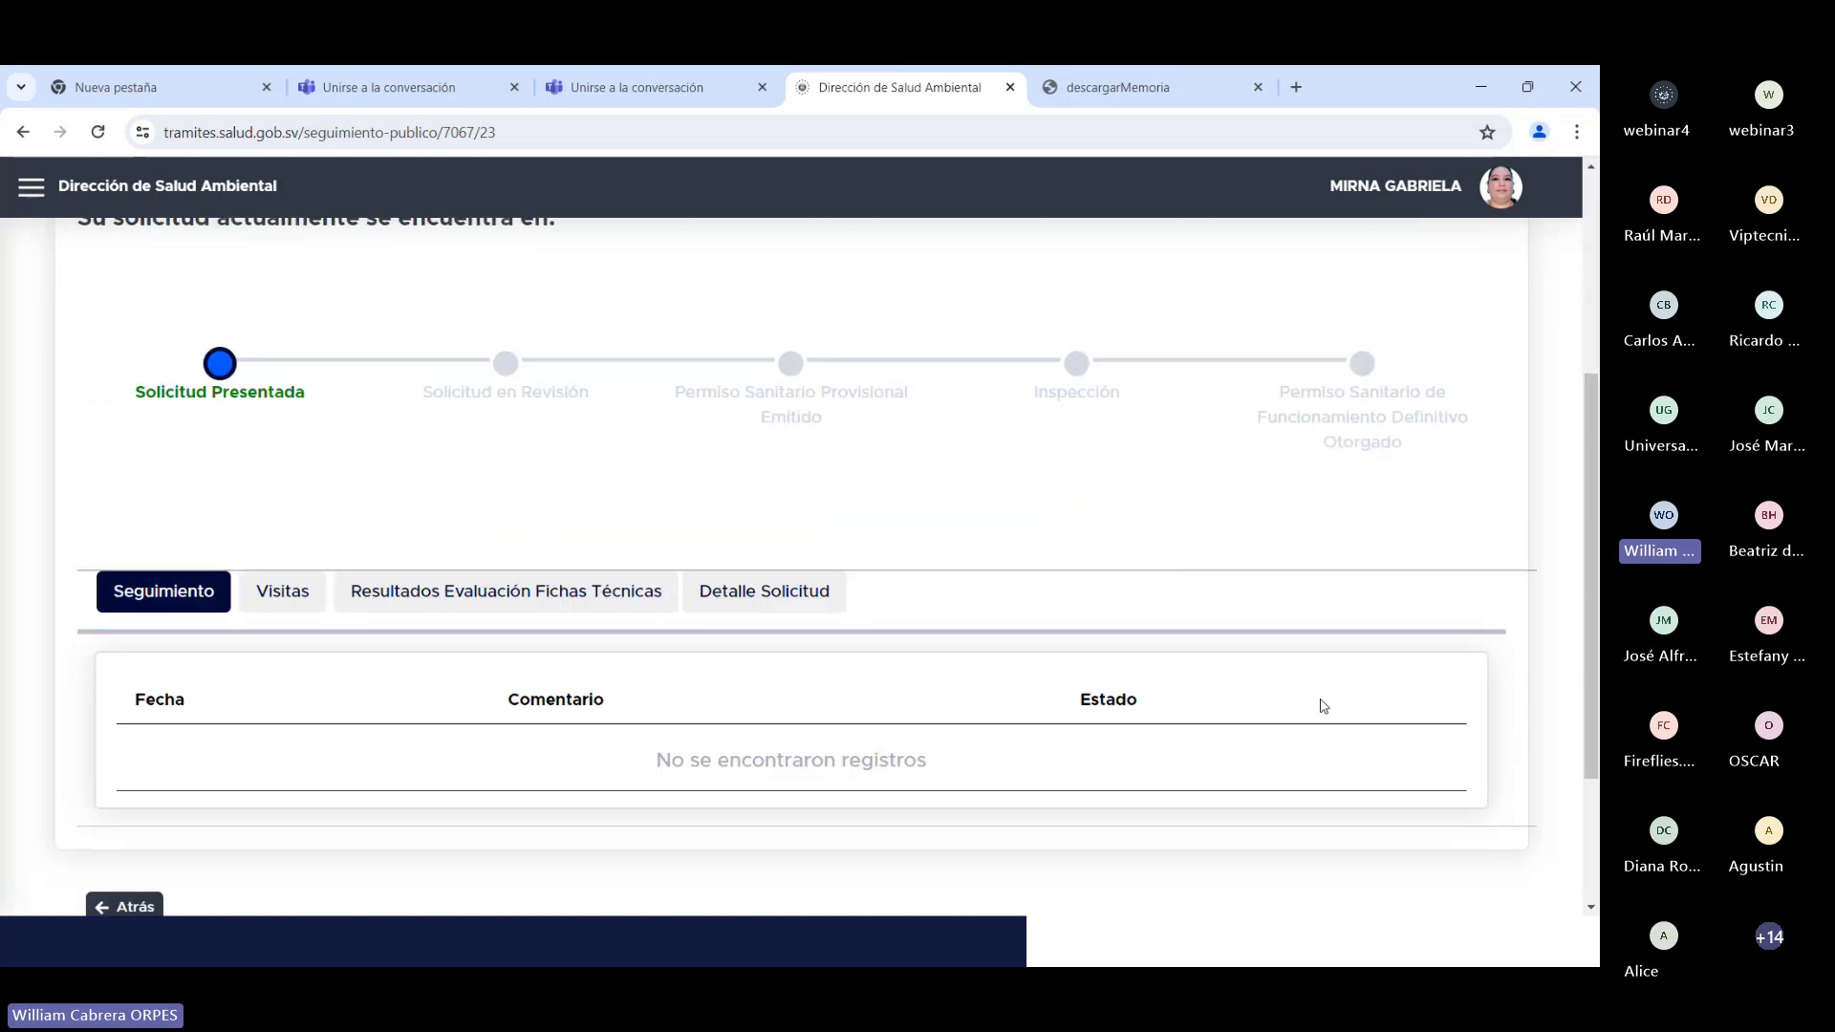
{"action": "scroll", "coordinate": [1322, 707], "scroll_direction": "up", "scroll_amount": 5}
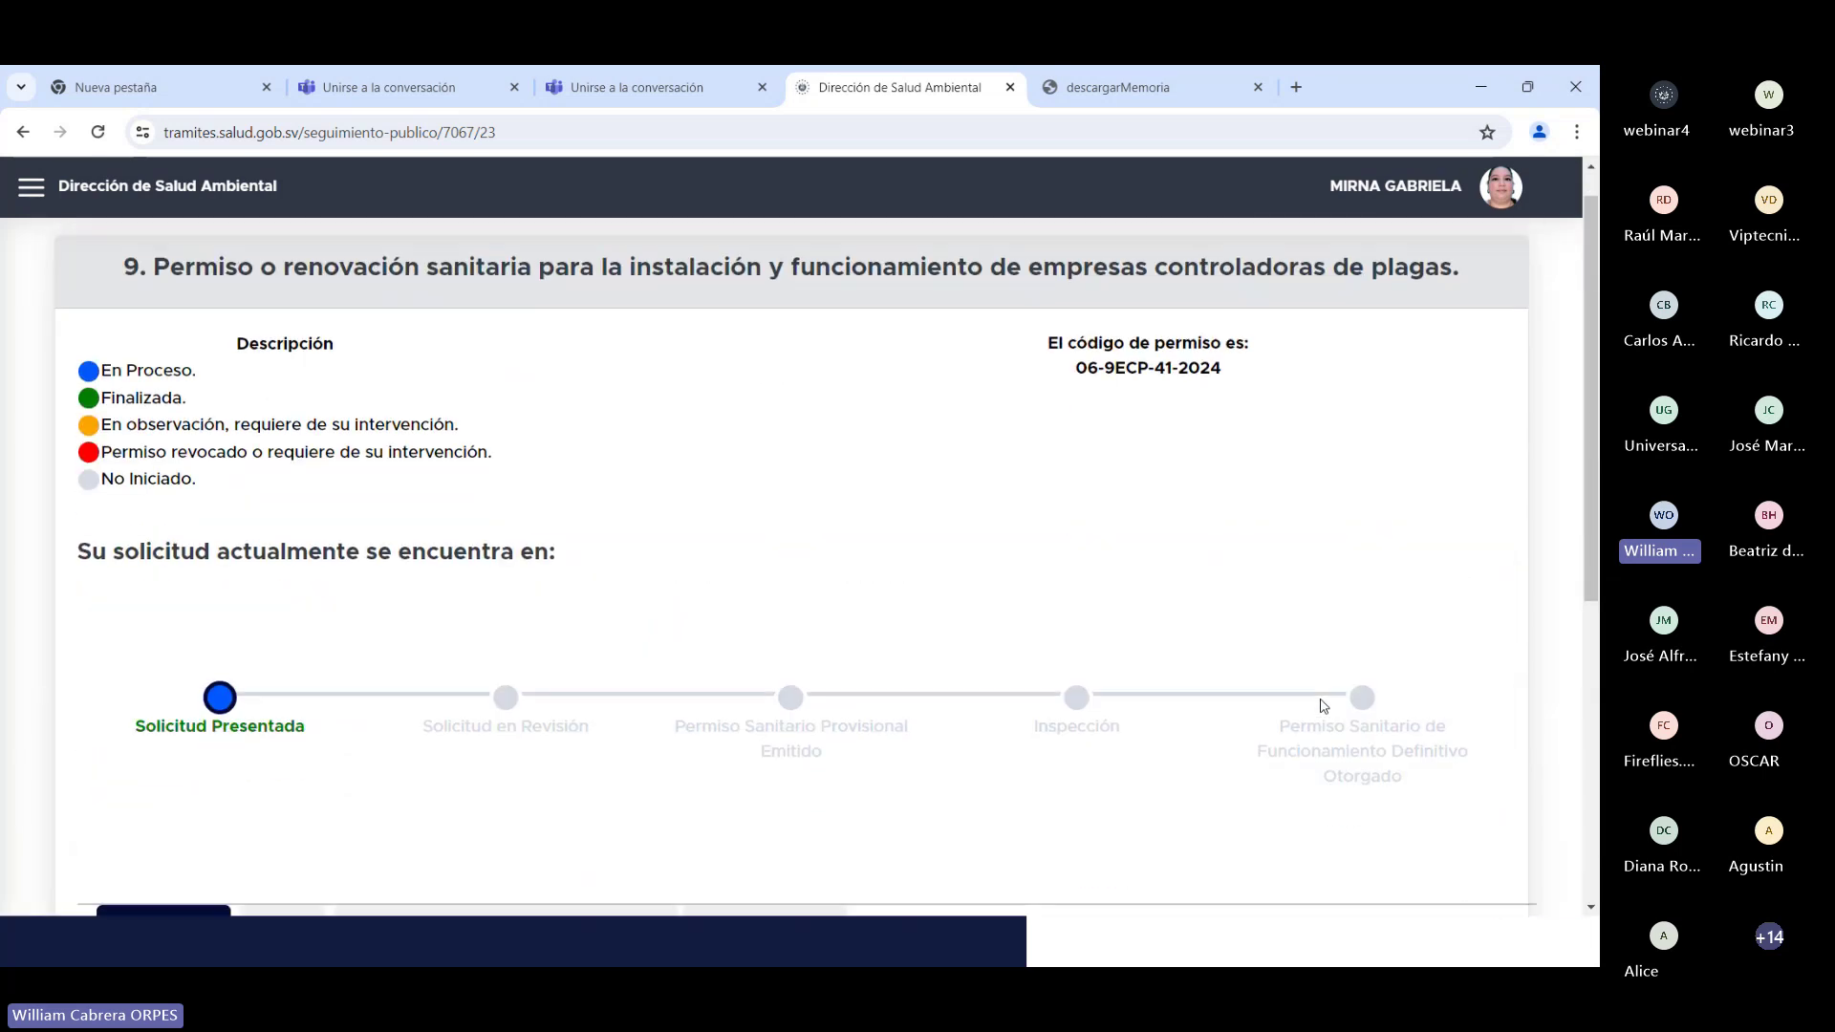
{"action": "scroll", "coordinate": [1319, 709], "scroll_direction": "down", "scroll_amount": 4}
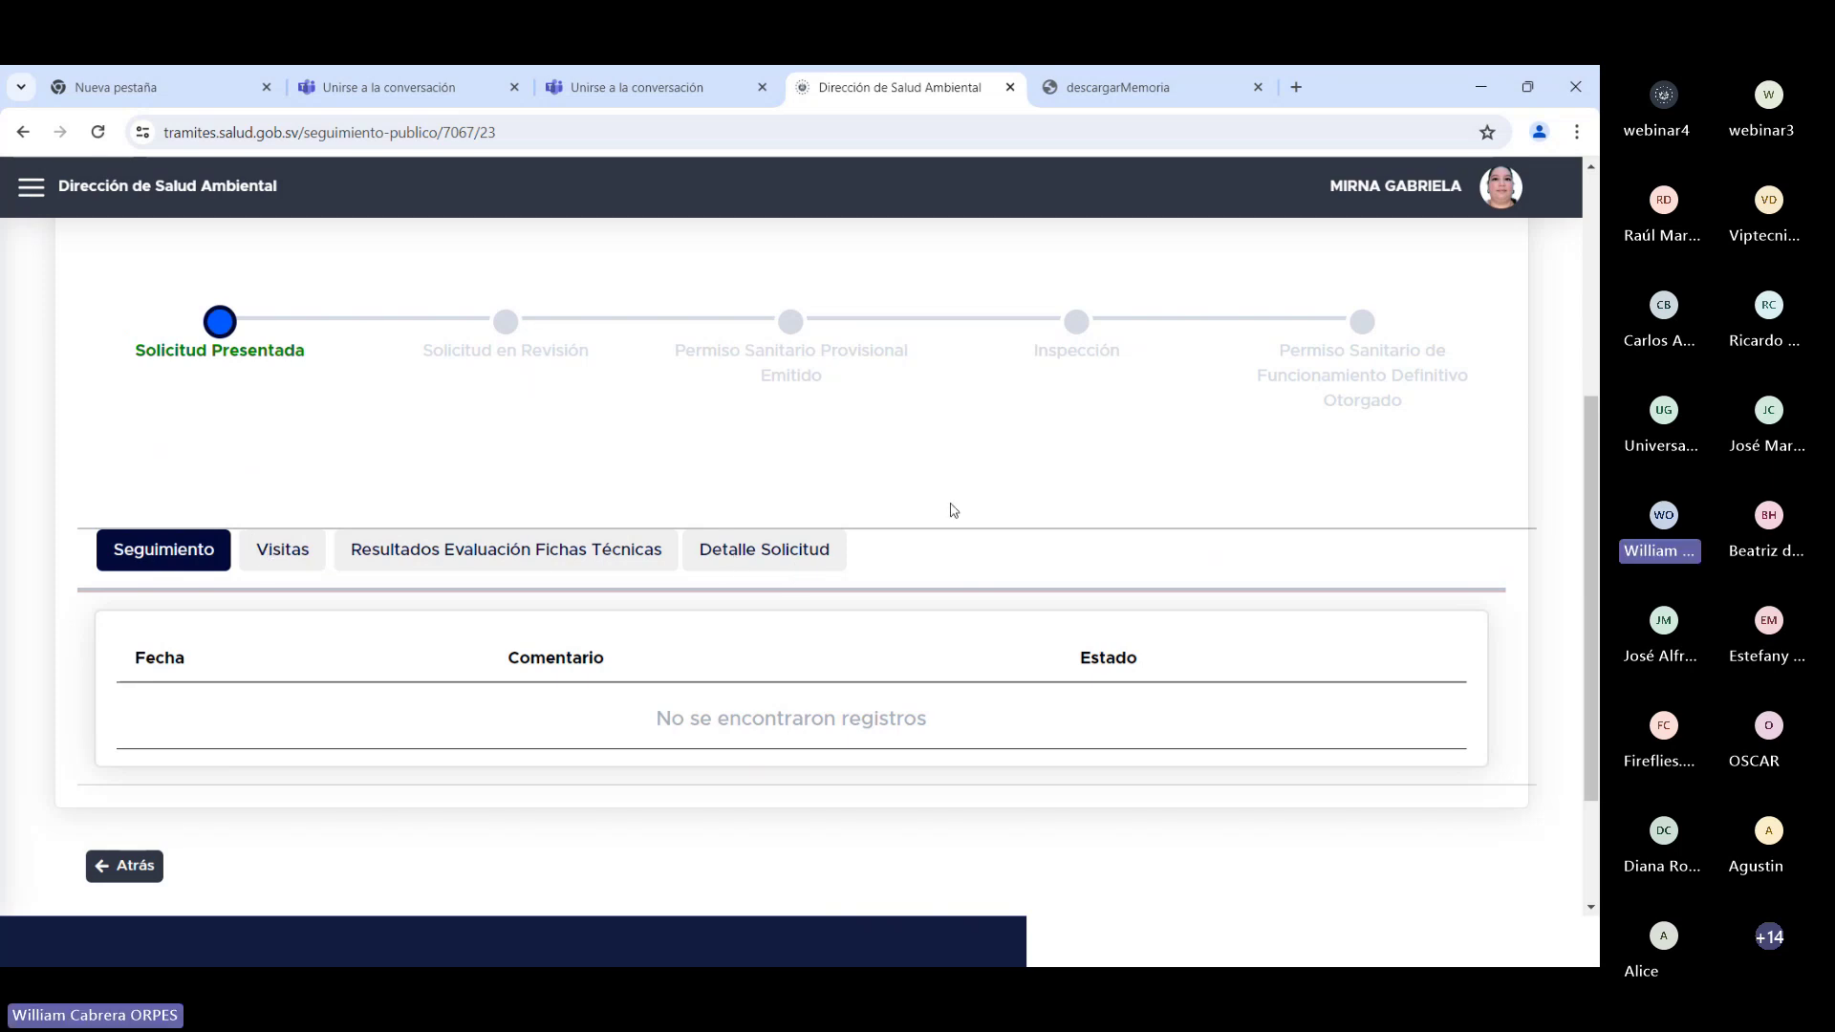
{"action": "scroll", "coordinate": [951, 509], "scroll_direction": "down", "scroll_amount": 2}
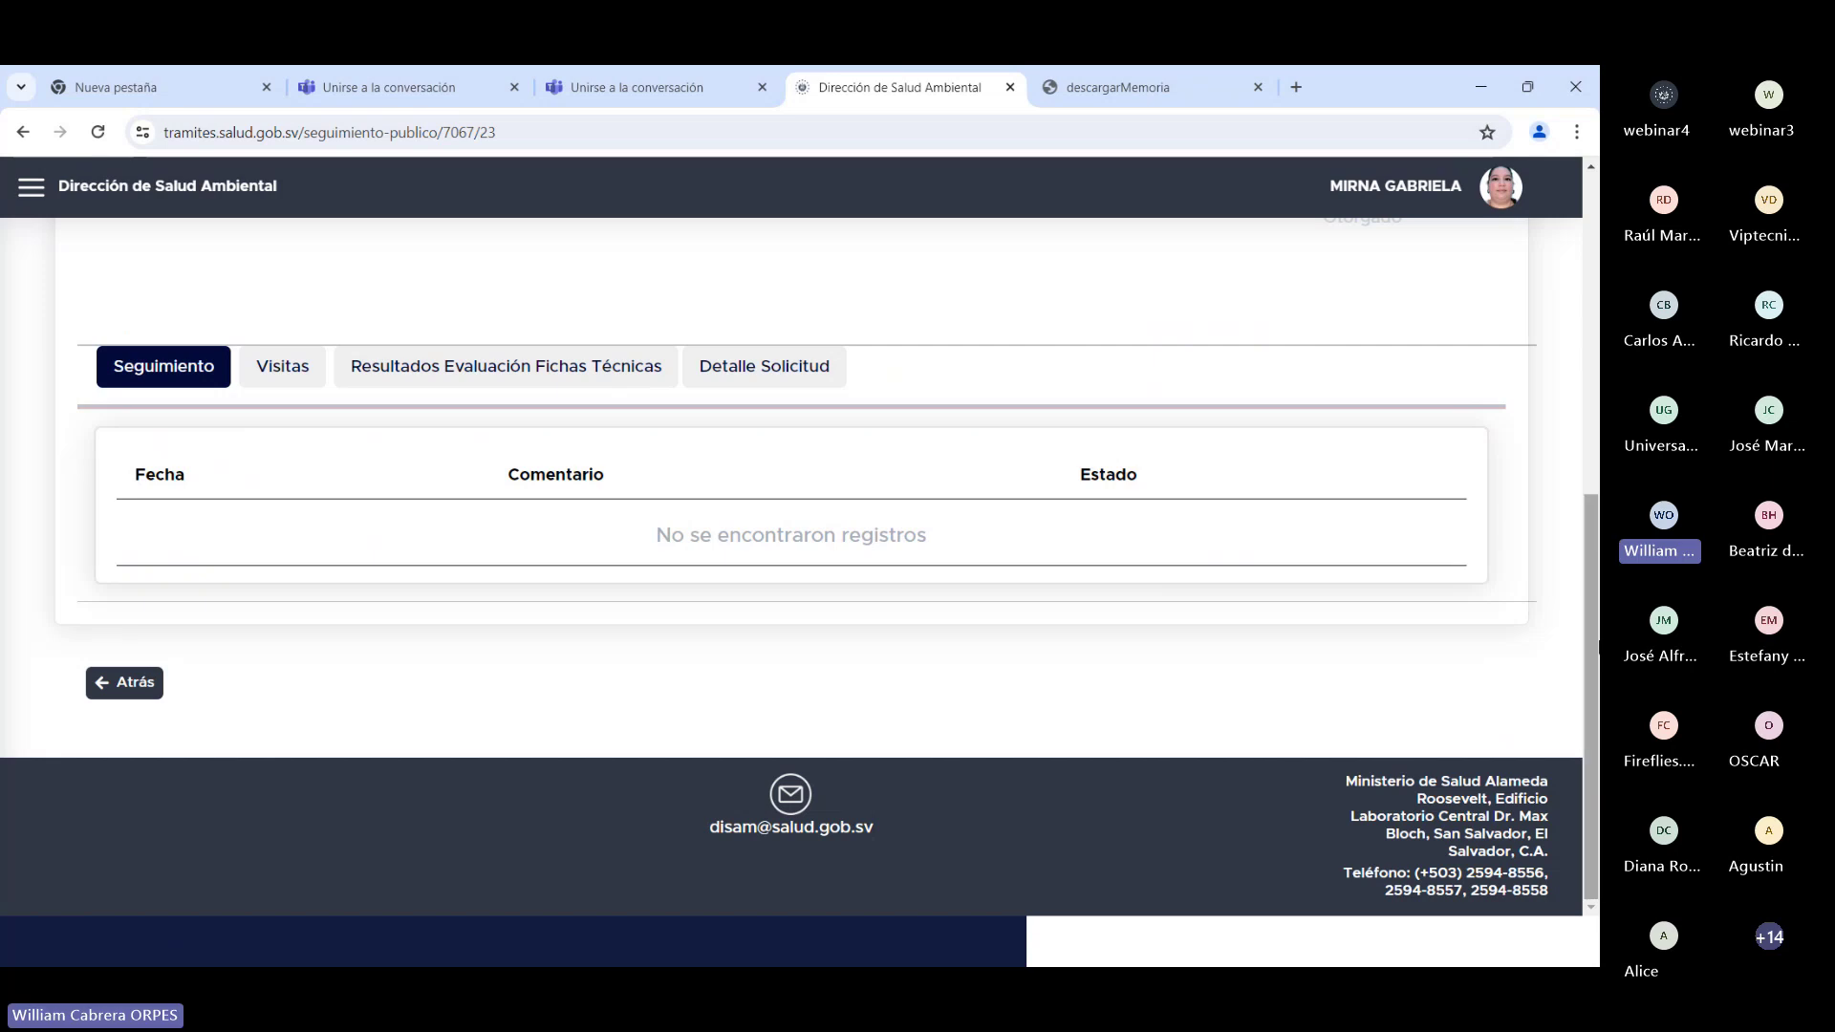
{"action": "left_click_drag", "start_coordinate": [1594, 650], "coordinate": [1585, 268]}
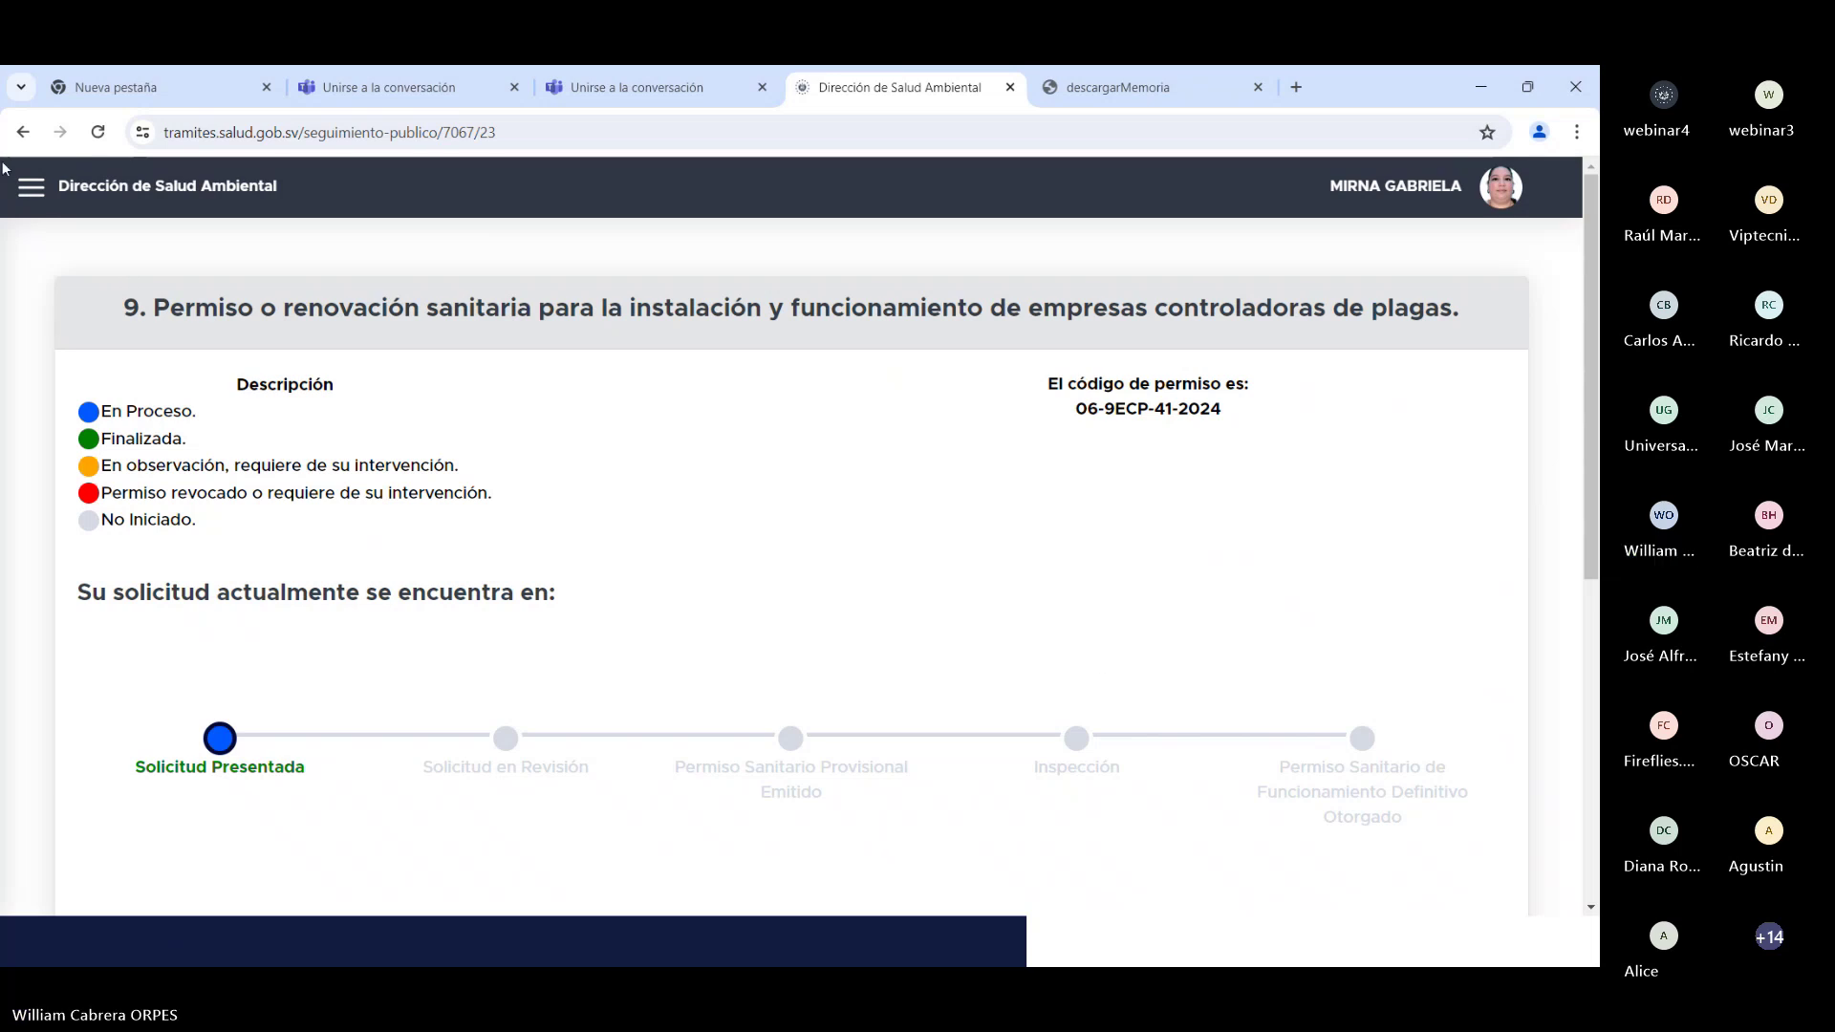
Step: Go back to the Mis Solicitudes list, open the pest-control permit's tracking page again and examine its five stages
{"action": "left_click", "coordinate": [34, 193]}
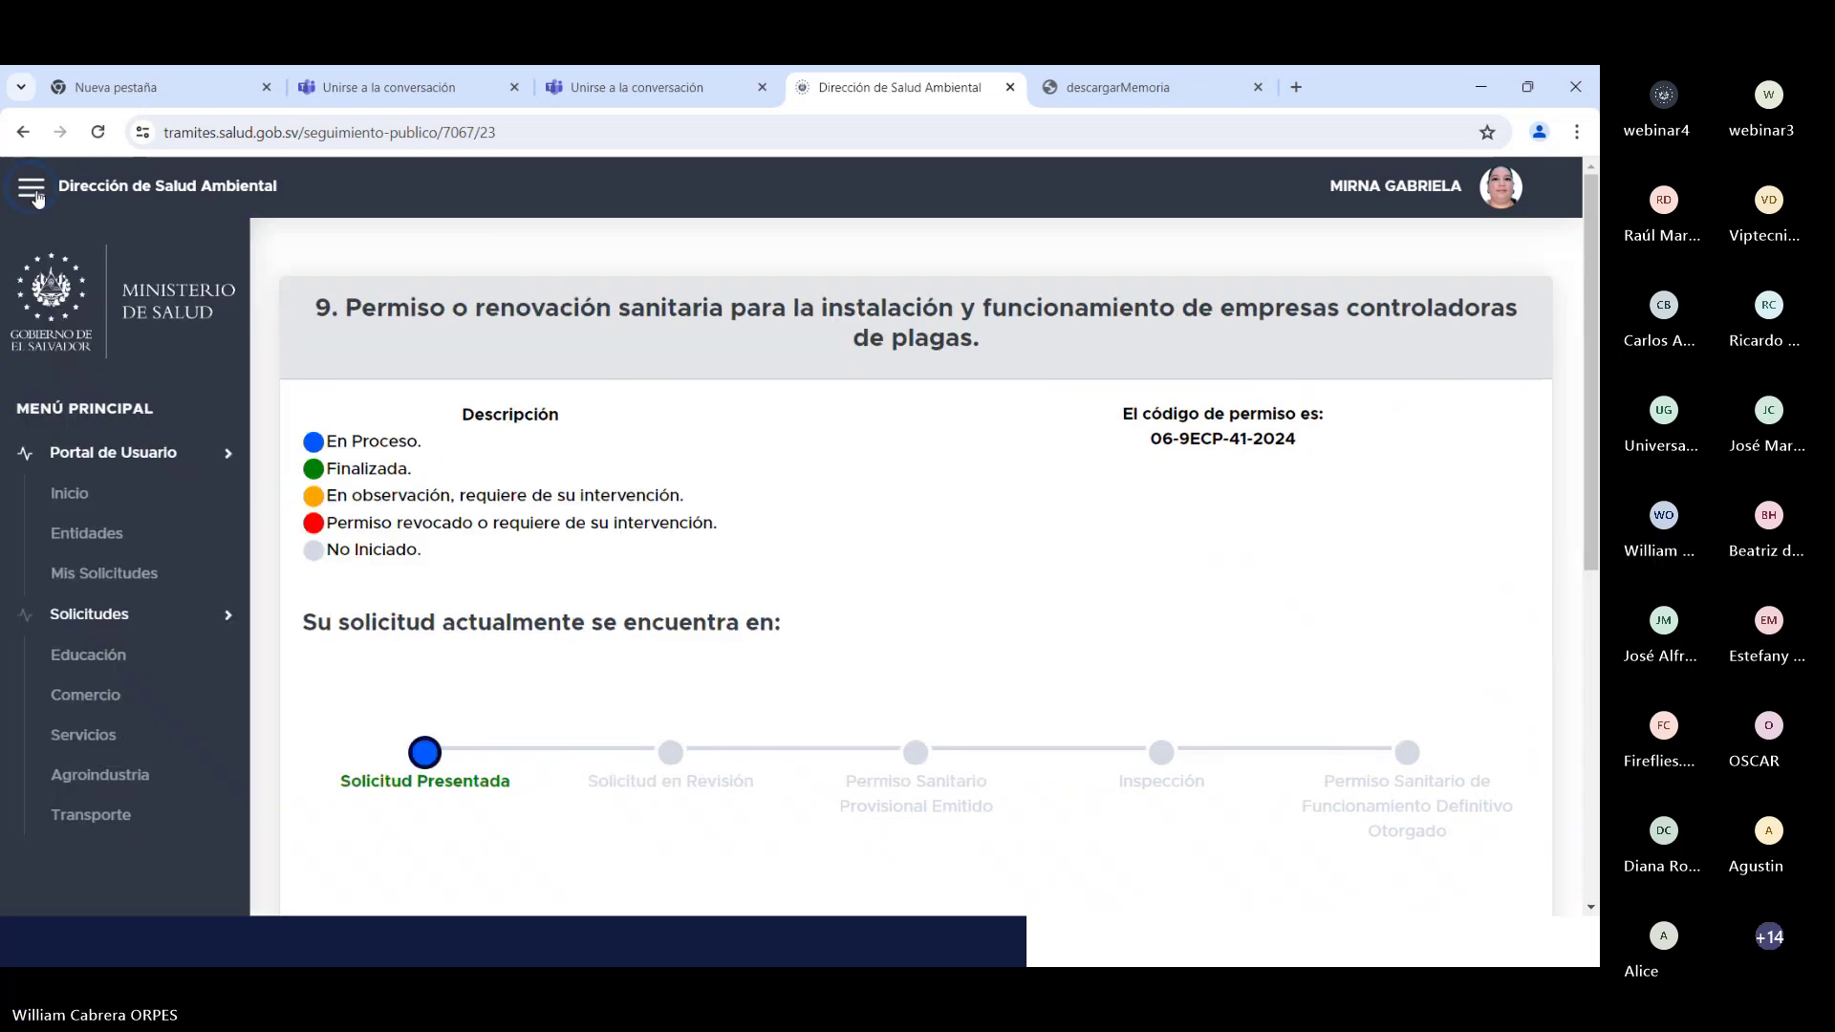
{"action": "left_click", "coordinate": [121, 582]}
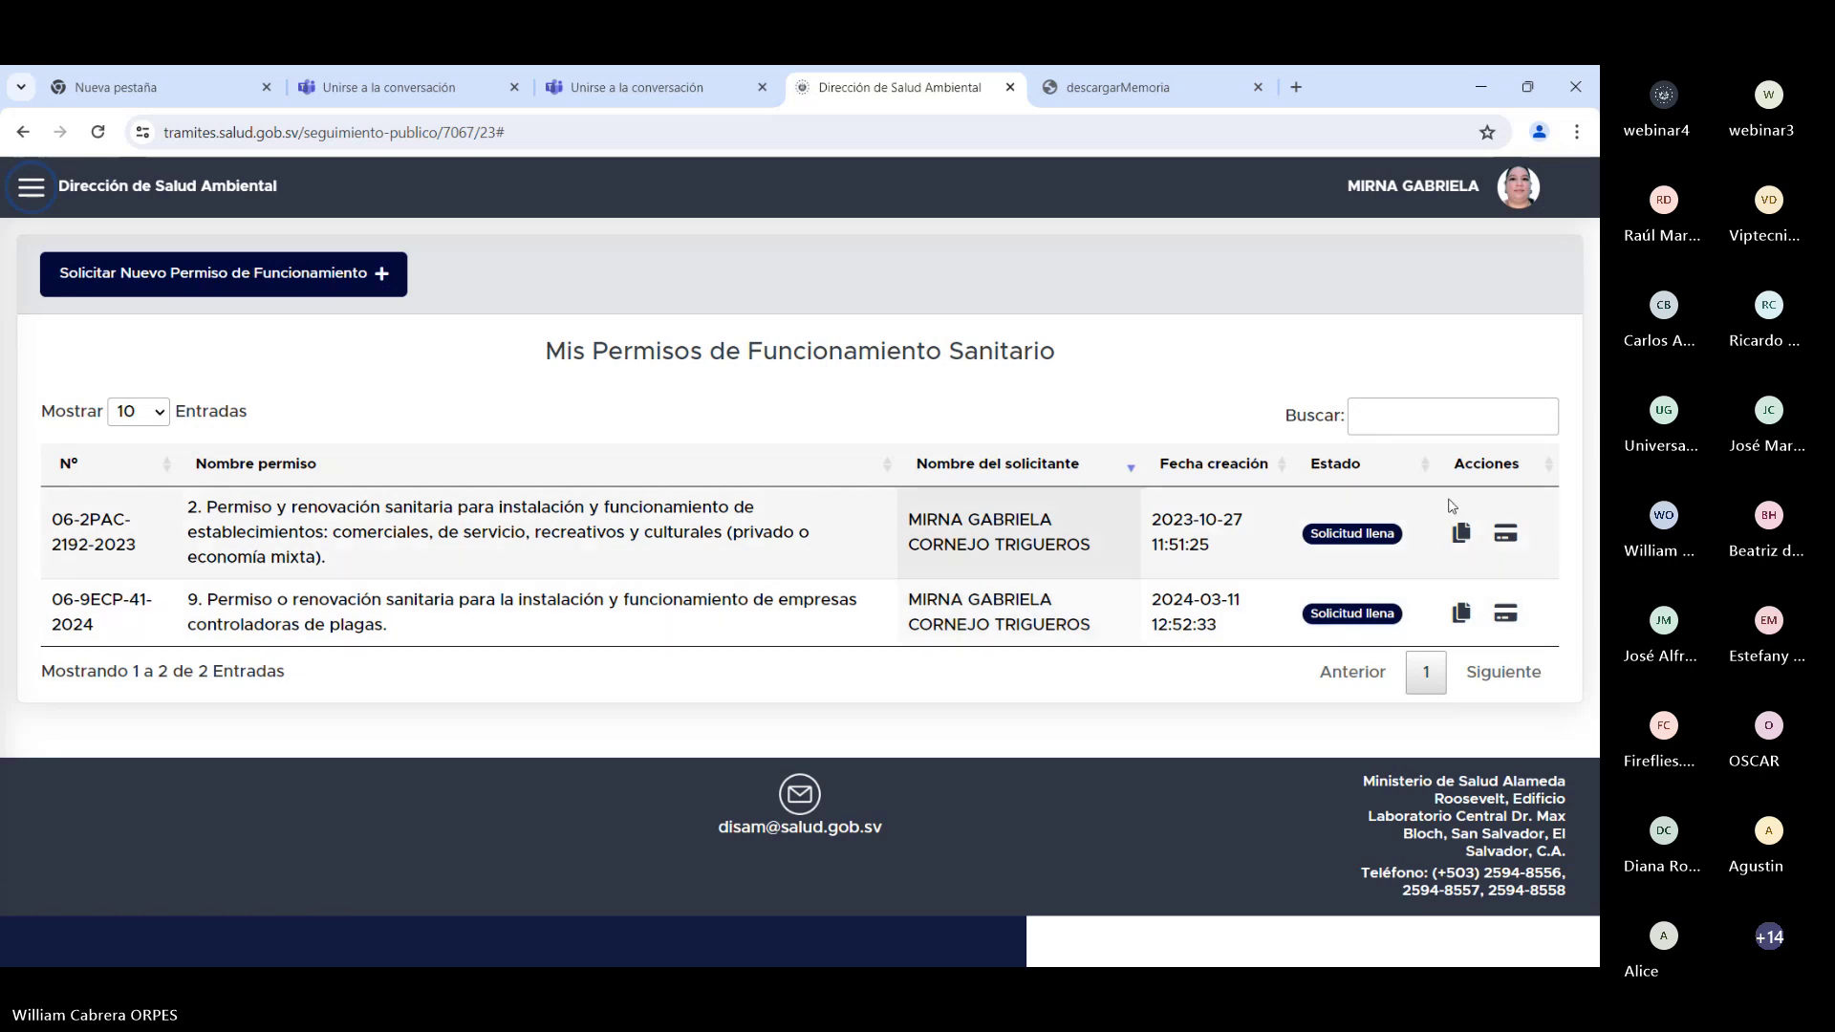
{"action": "left_click", "coordinate": [1464, 615]}
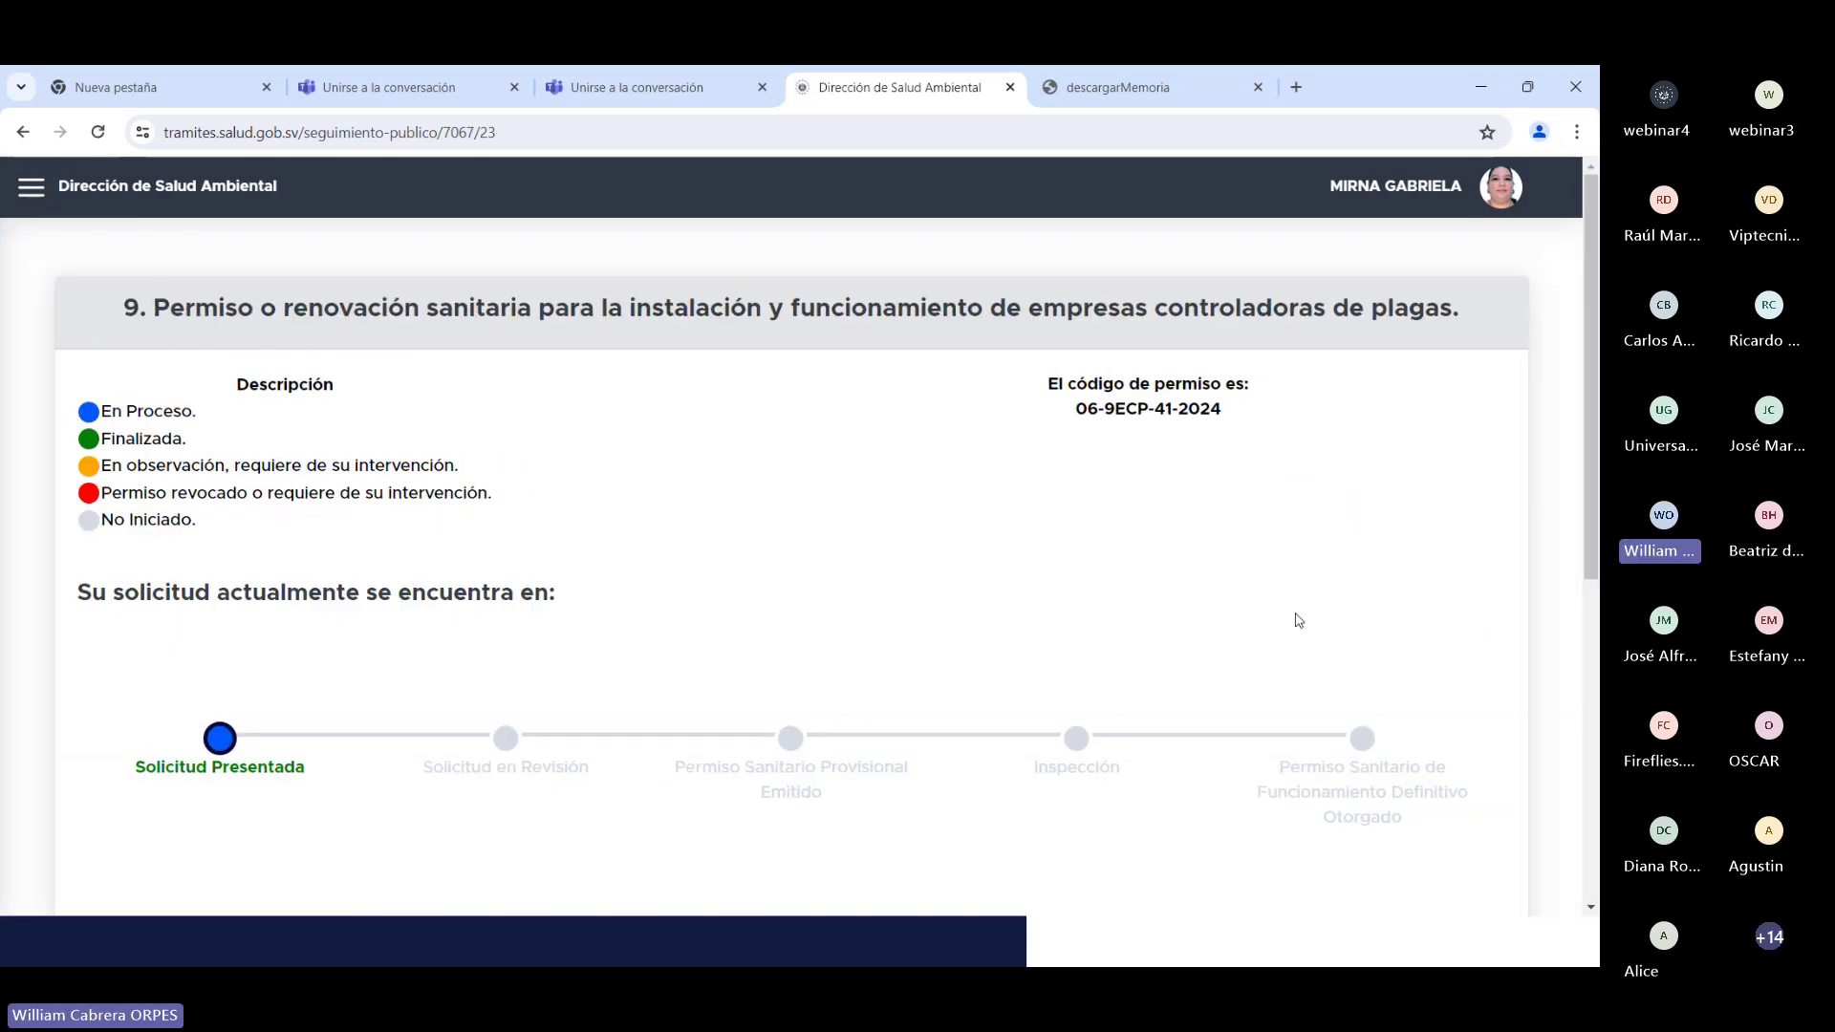
{"action": "scroll", "coordinate": [1281, 615], "scroll_direction": "down", "scroll_amount": 2}
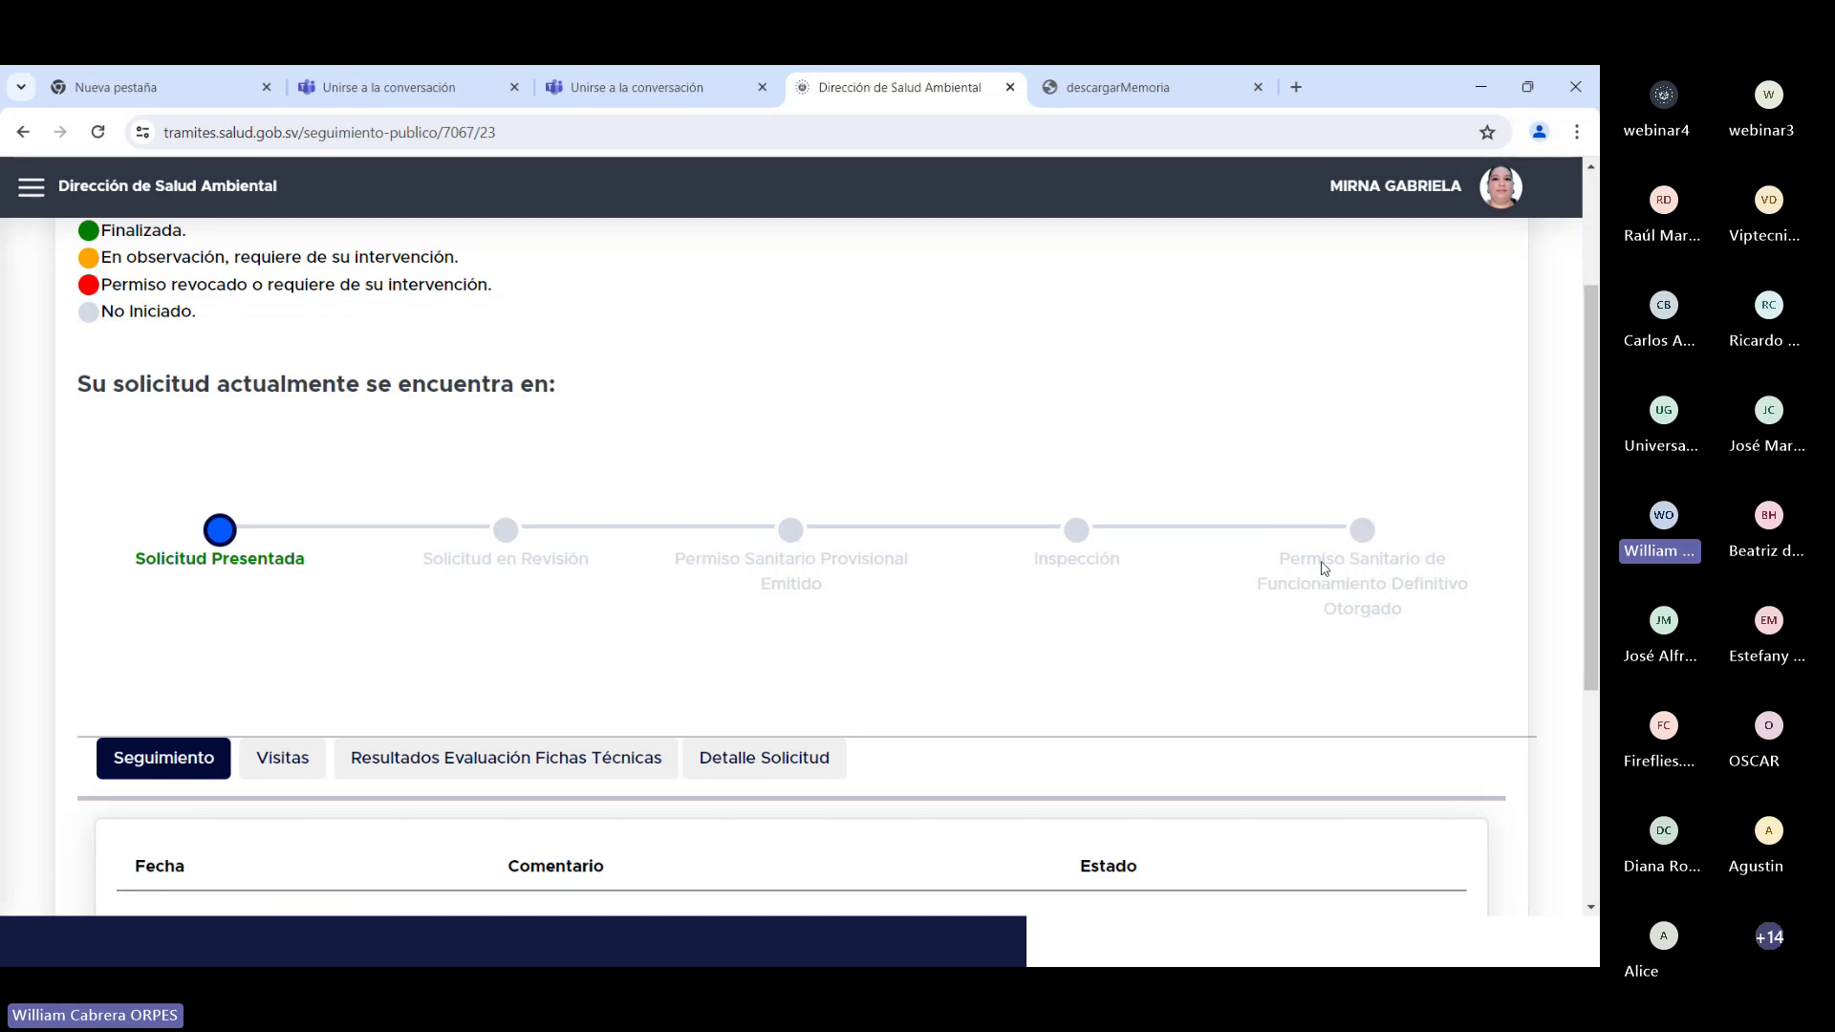
{"action": "scroll", "coordinate": [1374, 576], "scroll_direction": "down", "scroll_amount": 1}
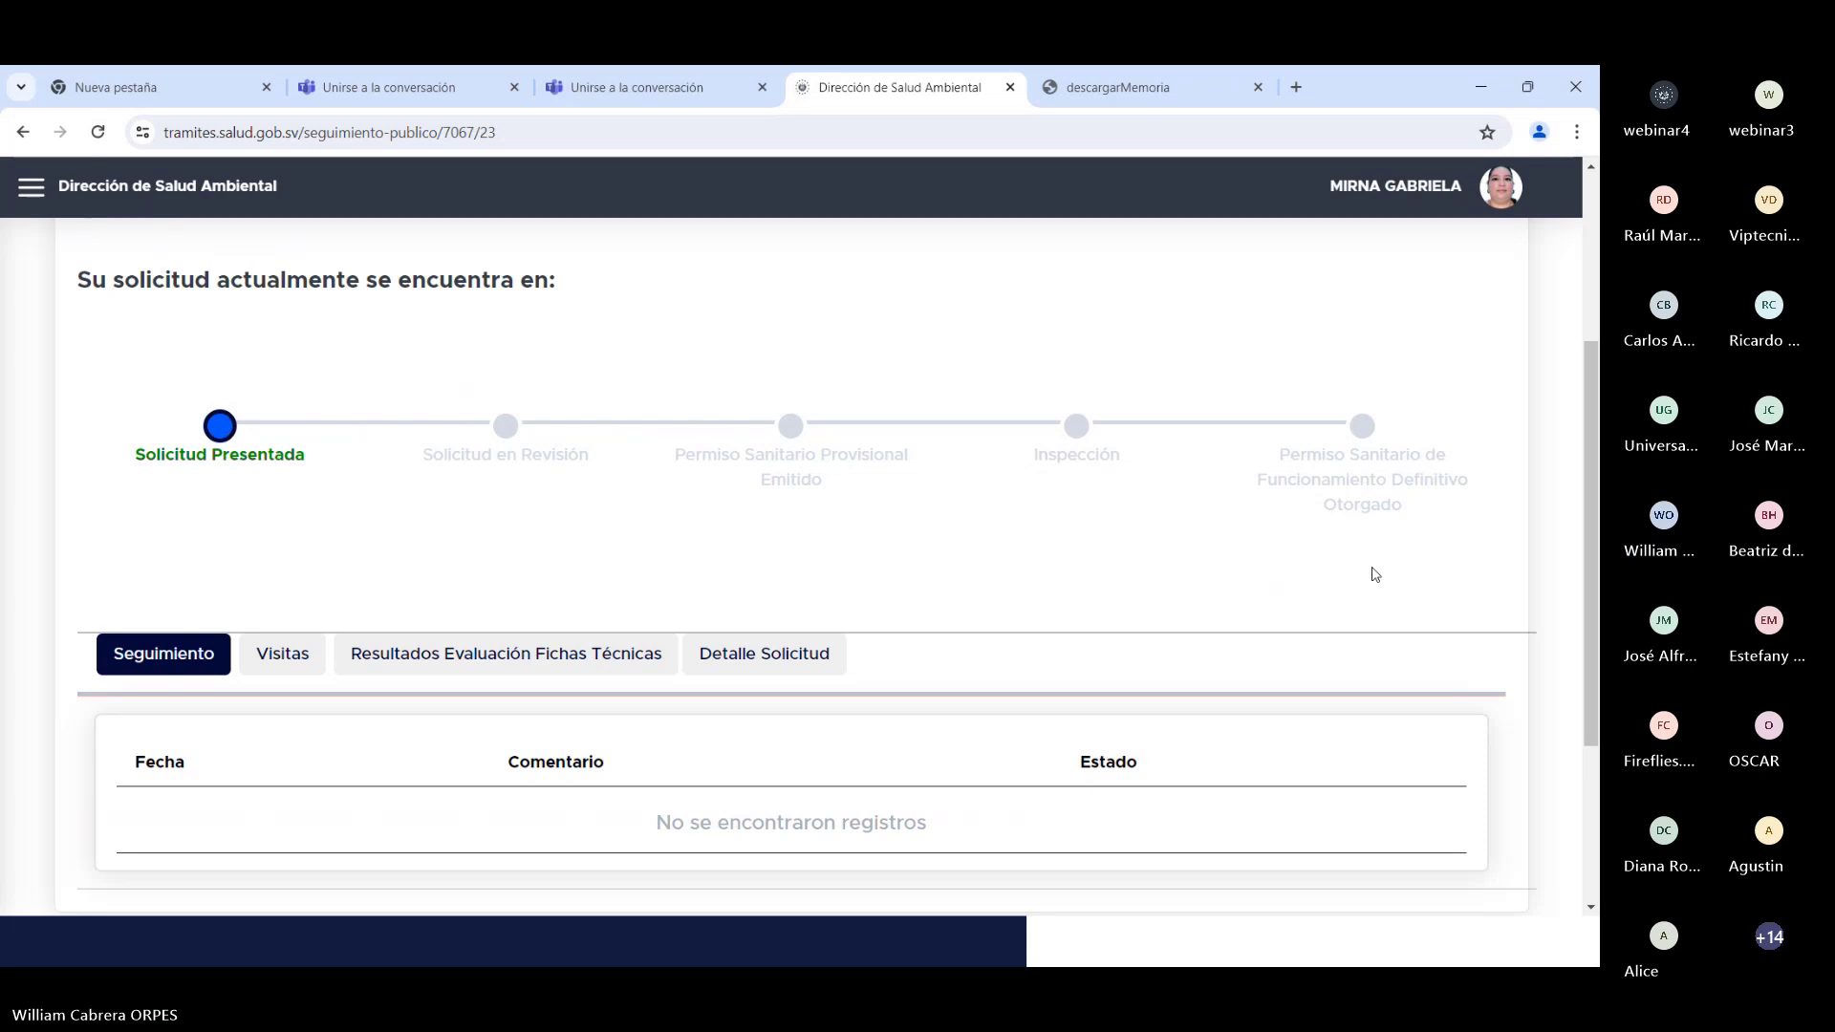
{"action": "scroll", "coordinate": [1374, 574], "scroll_direction": "down", "scroll_amount": 2}
{"action": "scroll", "coordinate": [1369, 481], "scroll_direction": "up", "scroll_amount": 2}
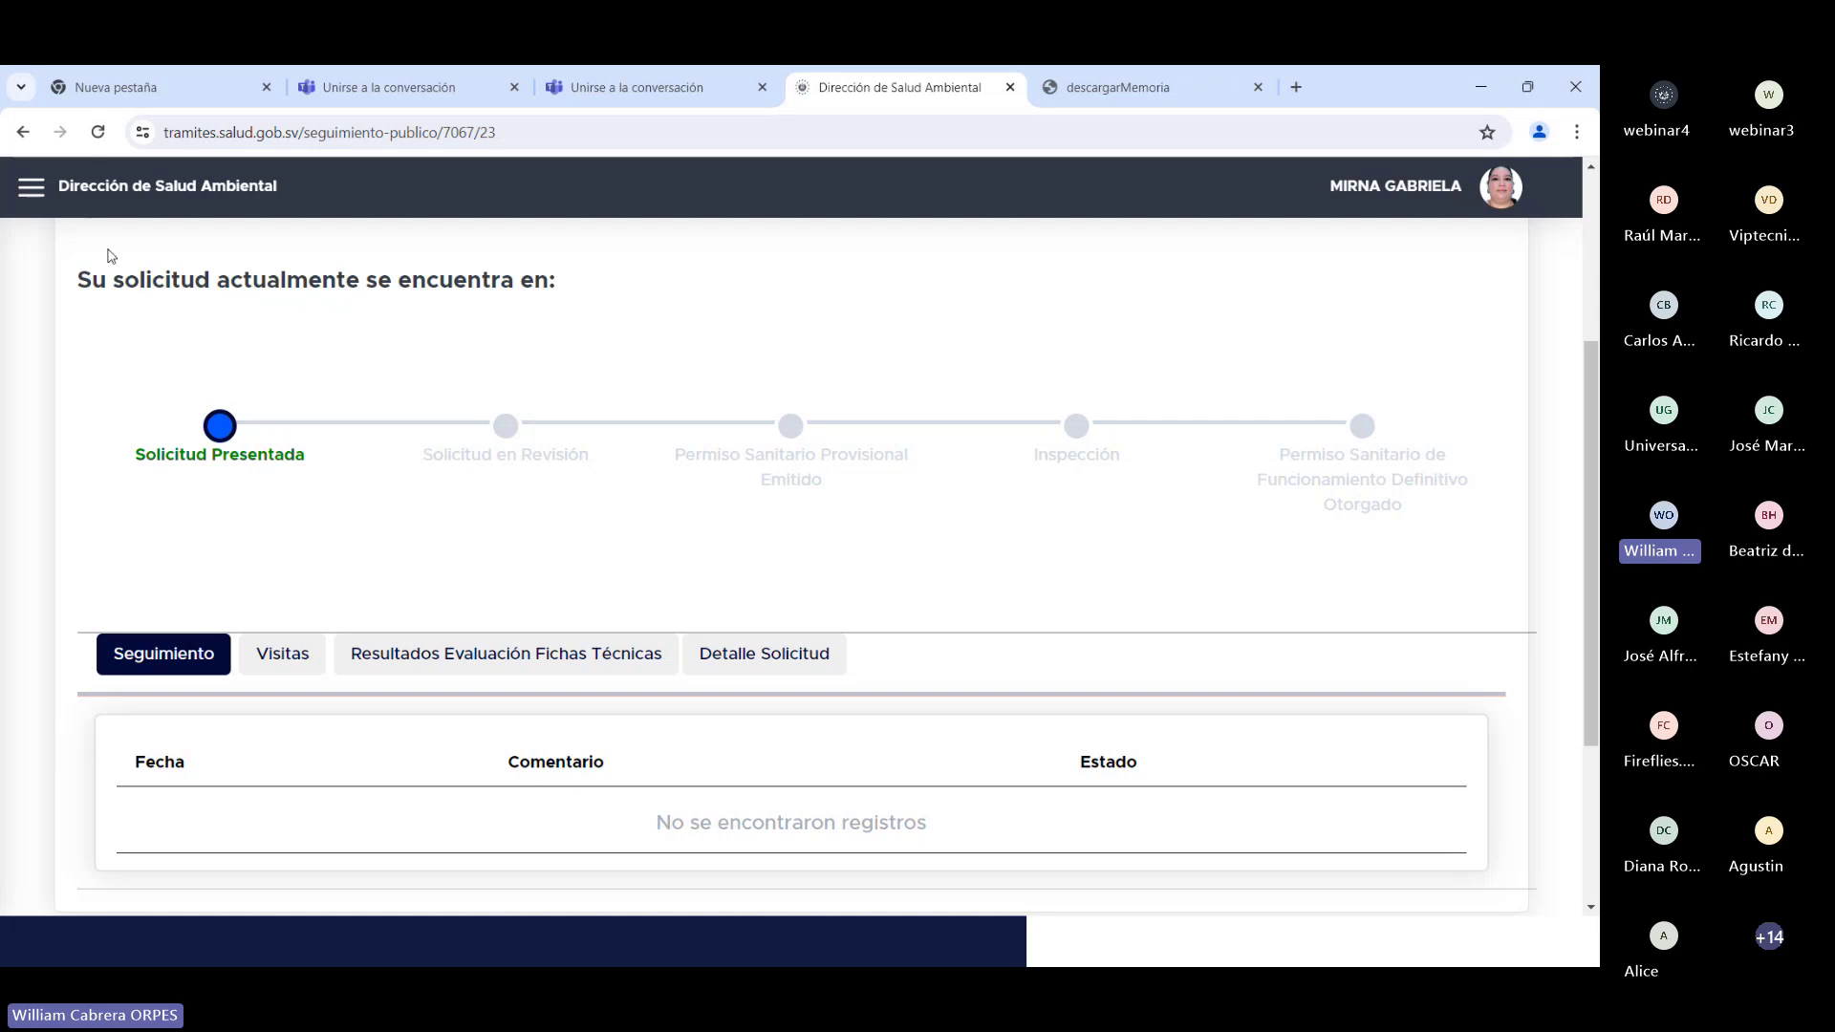
Step: Examine what the status colours mean for the permit's stages and where follow-up comments are recorded
{"action": "scroll", "coordinate": [250, 555], "scroll_direction": "up", "scroll_amount": 2}
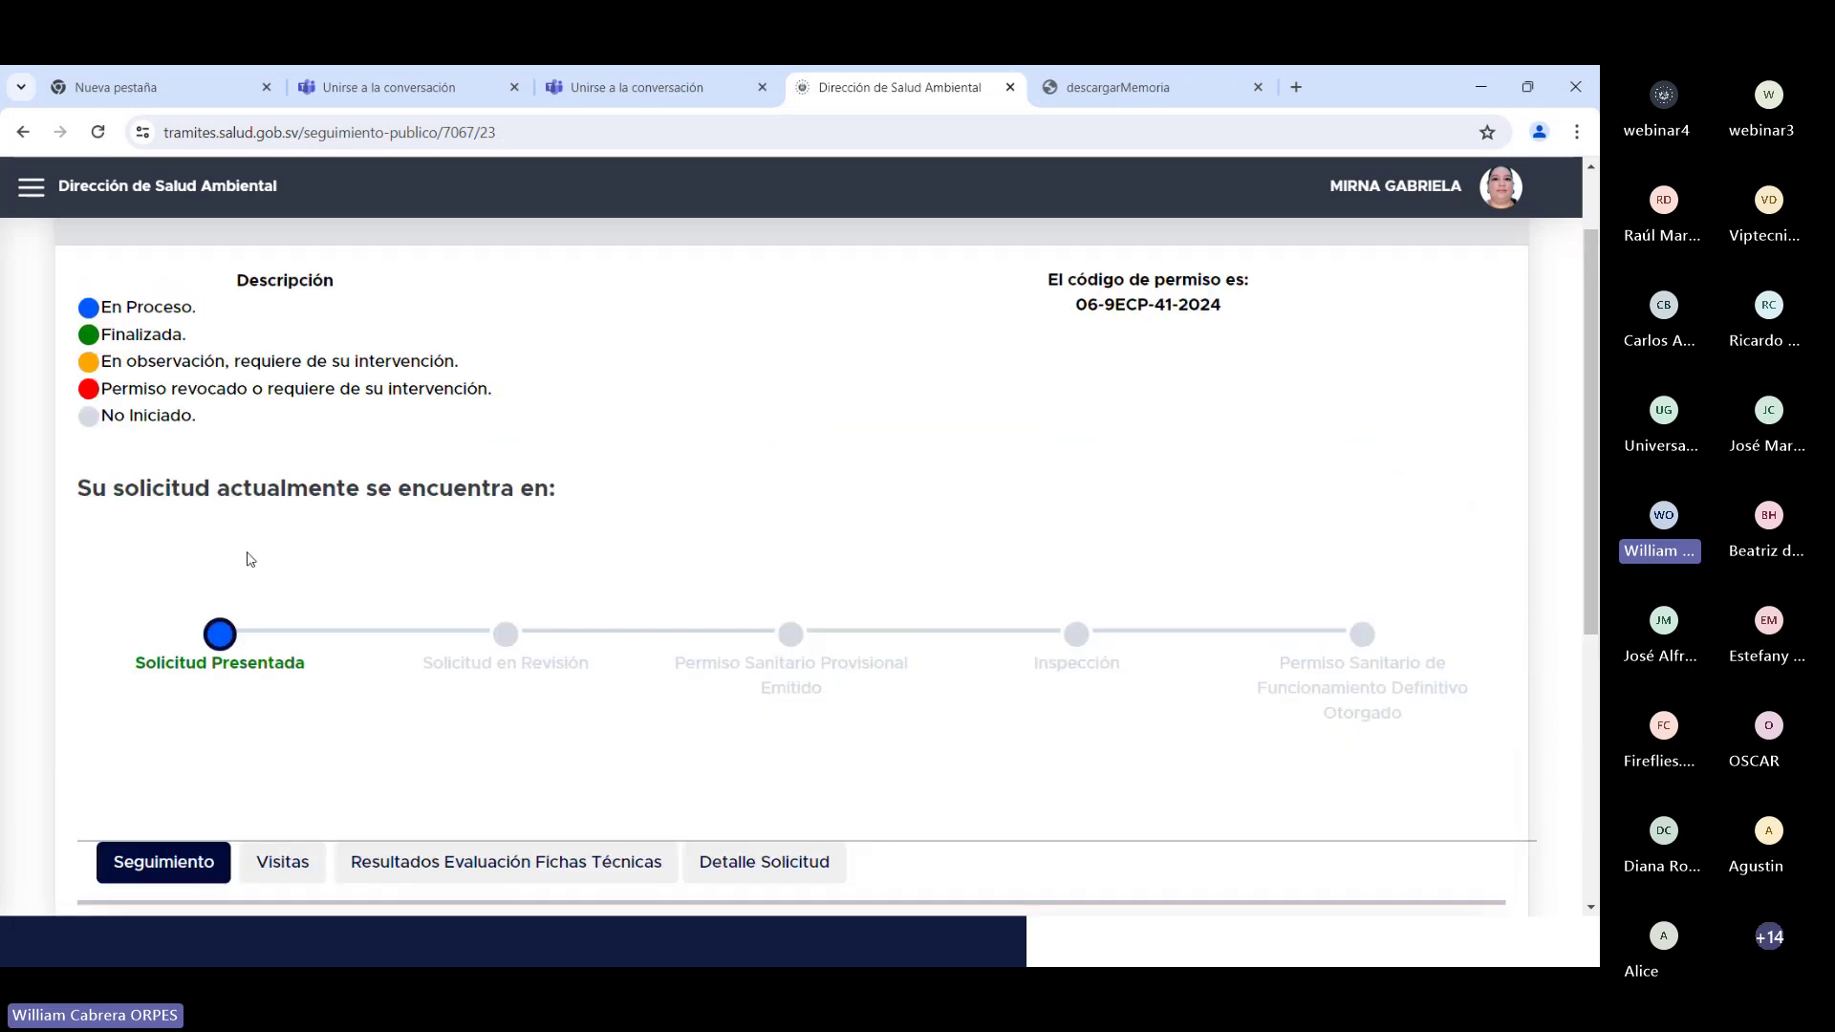
{"action": "scroll", "coordinate": [250, 559], "scroll_direction": "down", "scroll_amount": 2}
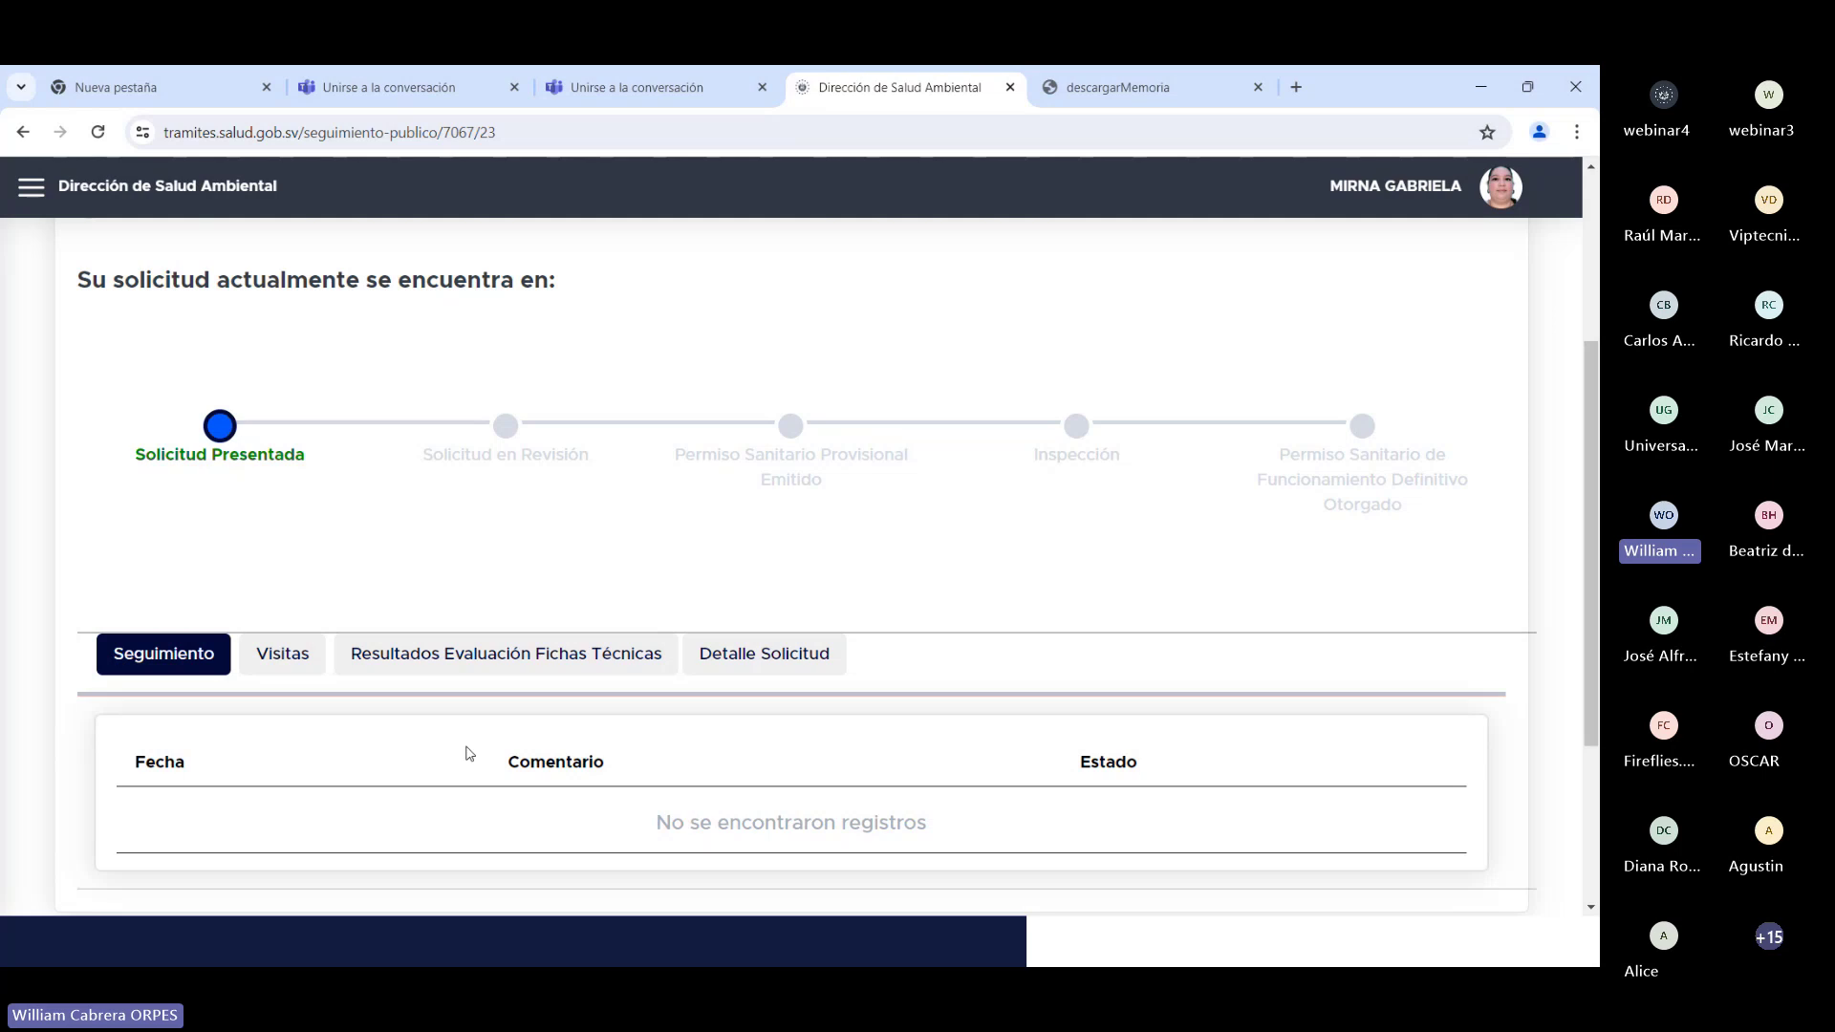
{"action": "scroll", "coordinate": [842, 512], "scroll_direction": "down", "scroll_amount": 3}
{"action": "scroll", "coordinate": [860, 508], "scroll_direction": "up", "scroll_amount": 6}
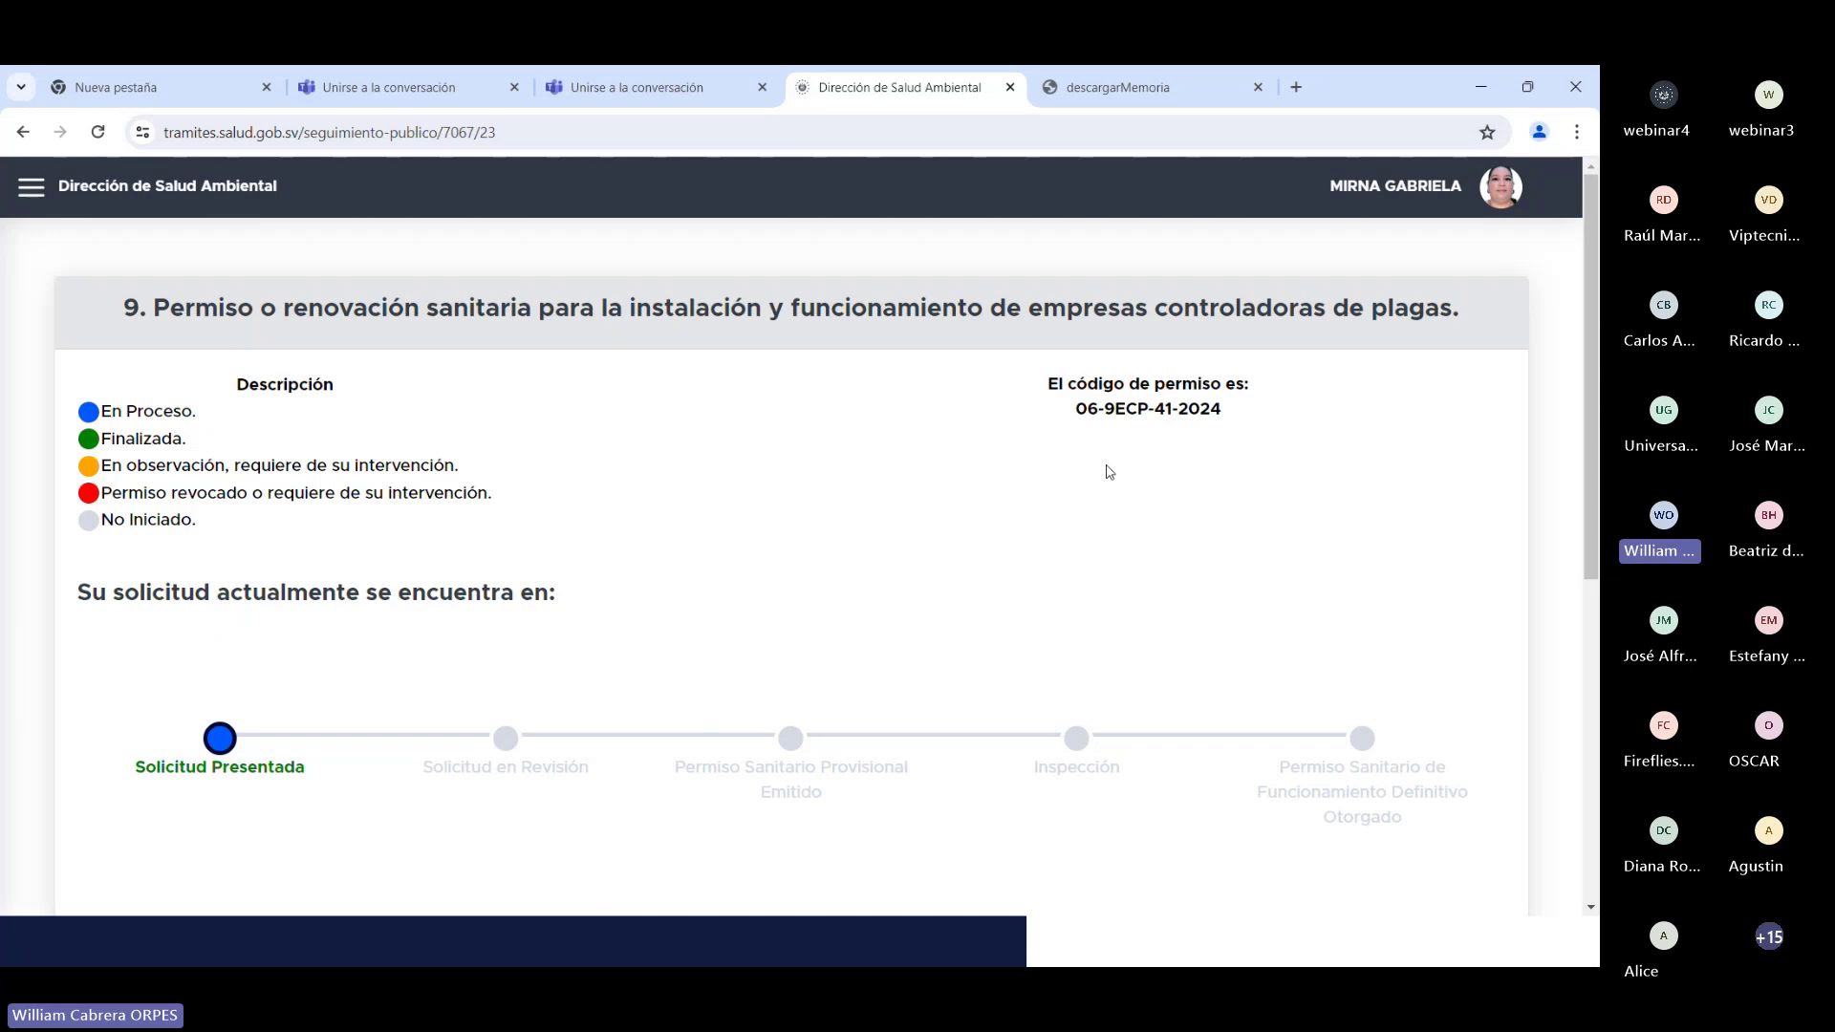
{"action": "scroll", "coordinate": [1140, 471], "scroll_direction": "down", "scroll_amount": 4}
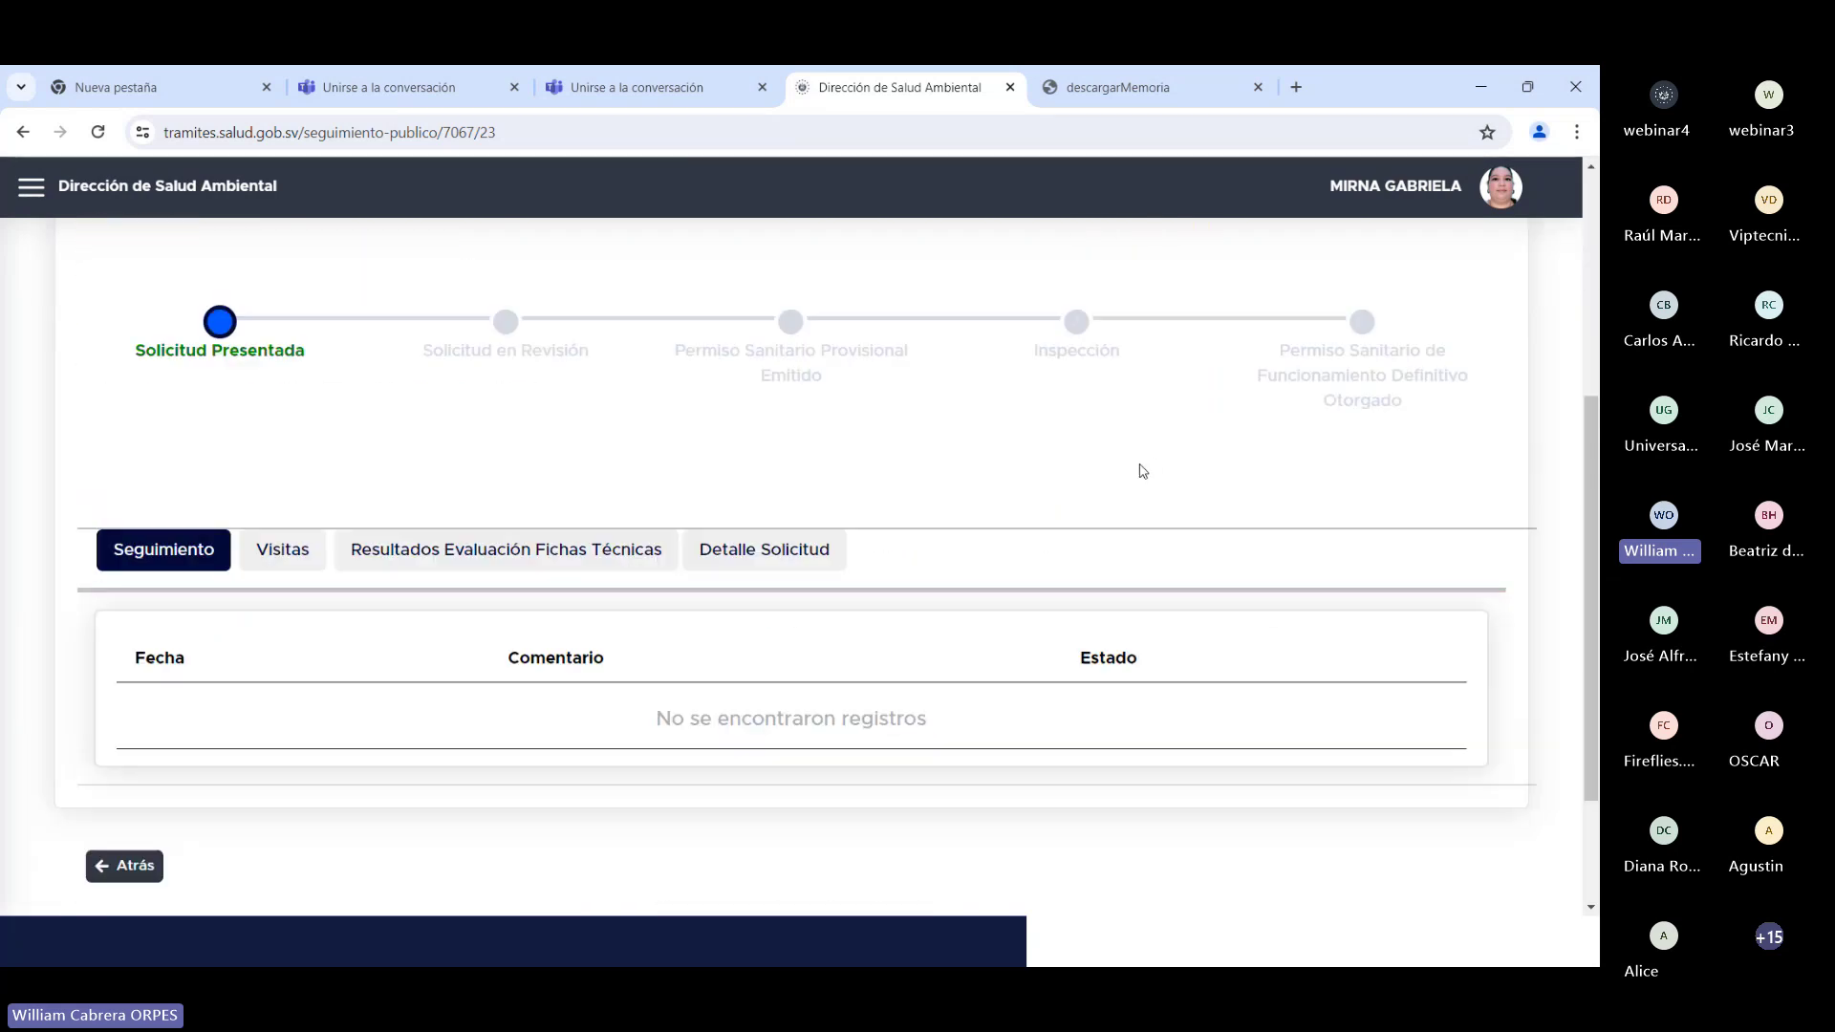
{"action": "scroll", "coordinate": [1140, 472], "scroll_direction": "down", "scroll_amount": 2}
{"action": "scroll", "coordinate": [1140, 471], "scroll_direction": "up", "scroll_amount": 6}
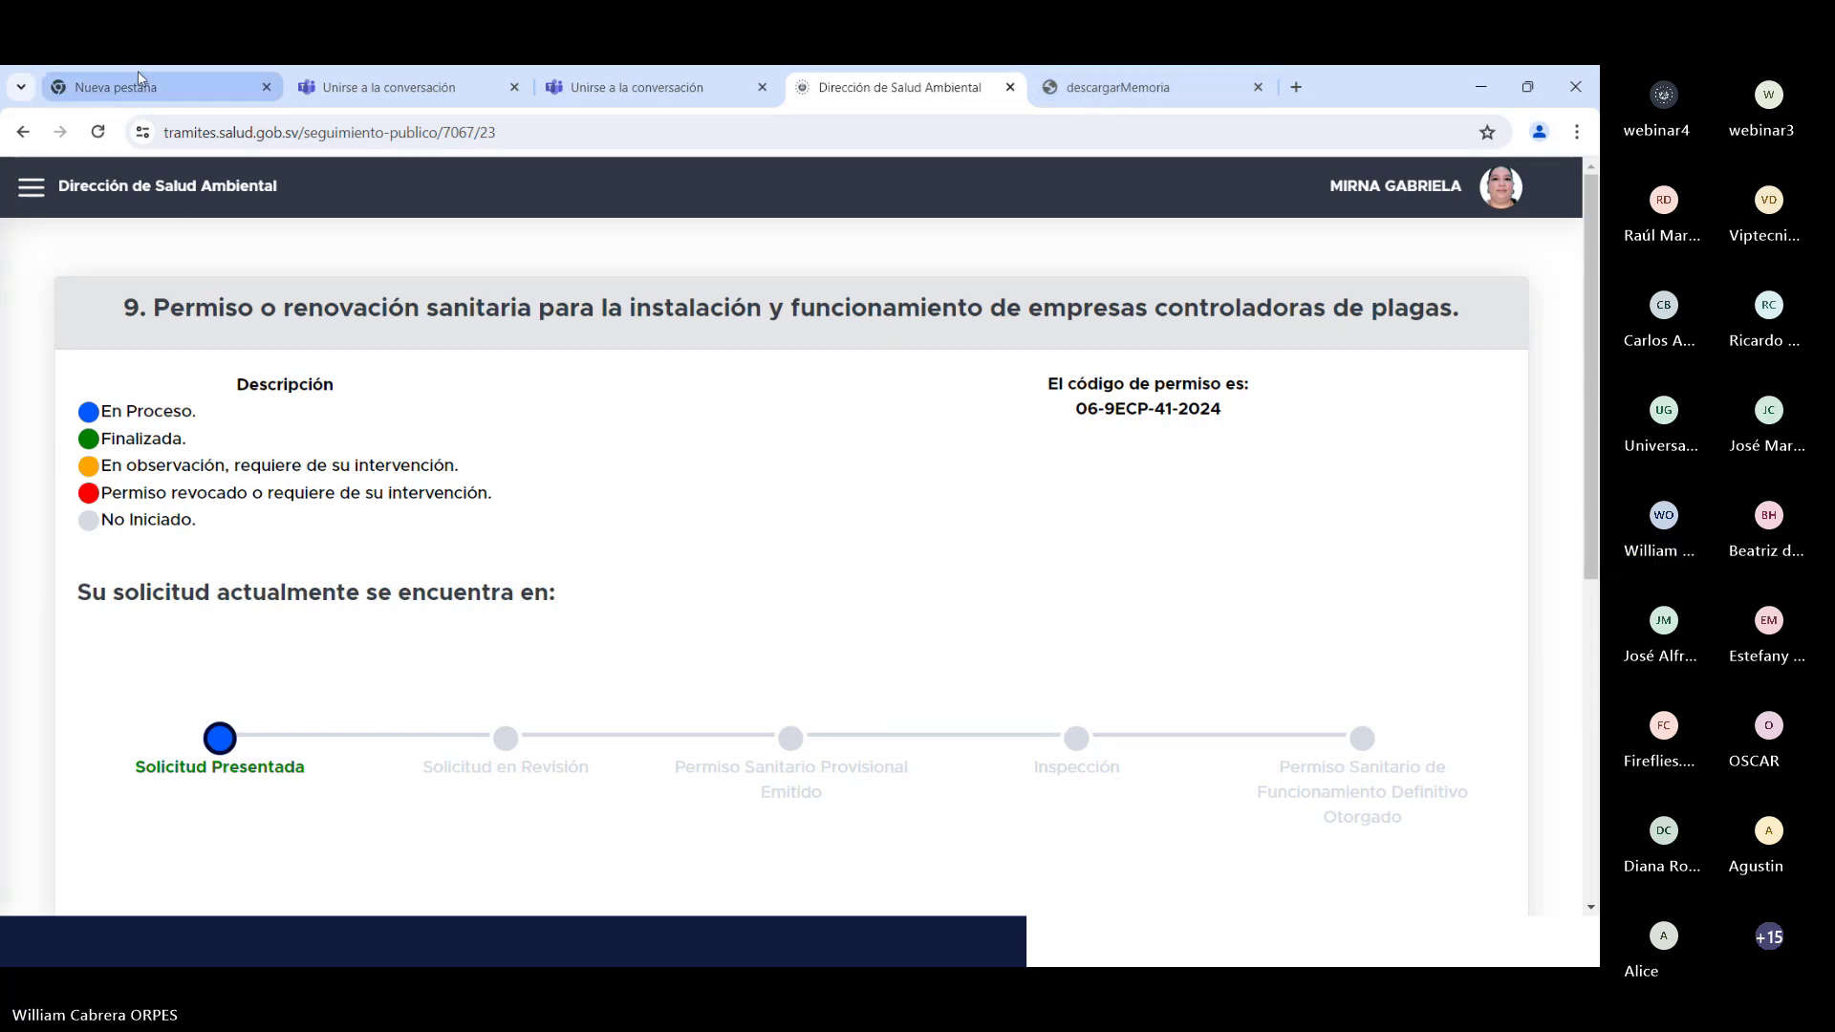
{"action": "scroll", "coordinate": [1032, 733], "scroll_direction": "down", "scroll_amount": 2}
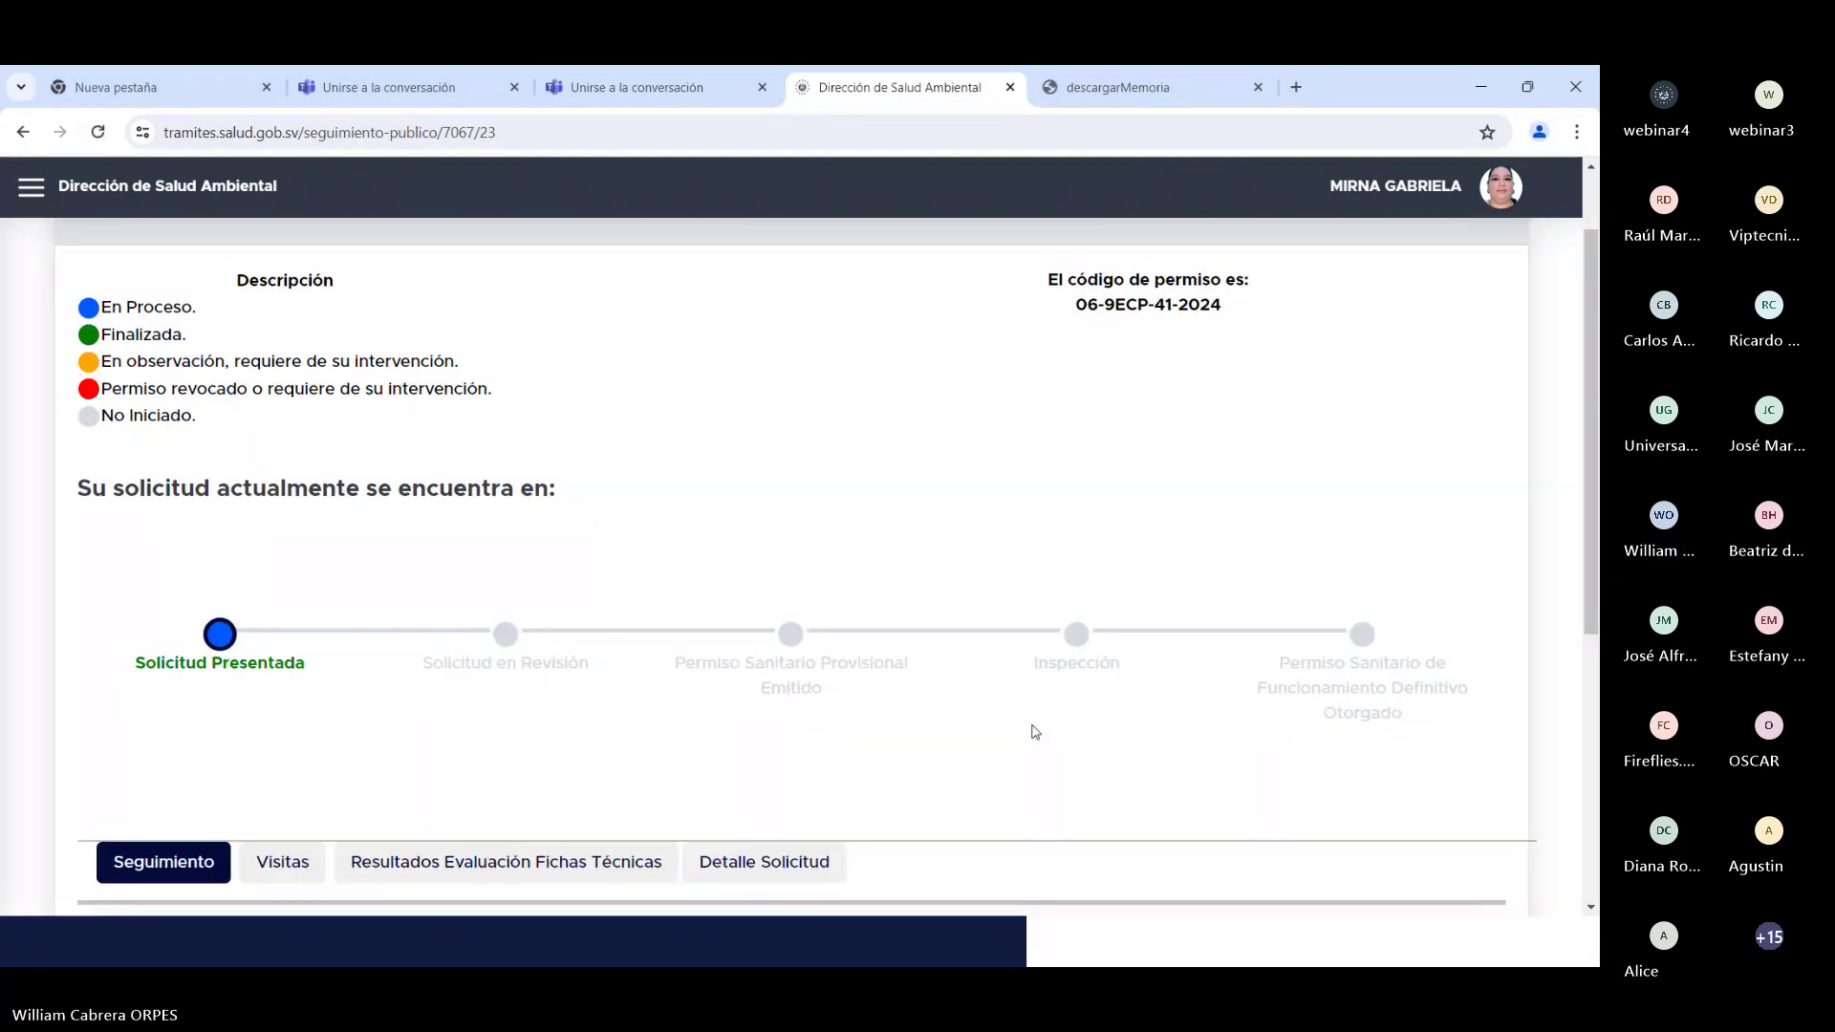
Step: Recheck the pest-control permit's tracking page, from its permit code and progress stages to the Seguimiento comments table
{"action": "scroll", "coordinate": [1032, 733], "scroll_direction": "down", "scroll_amount": 2}
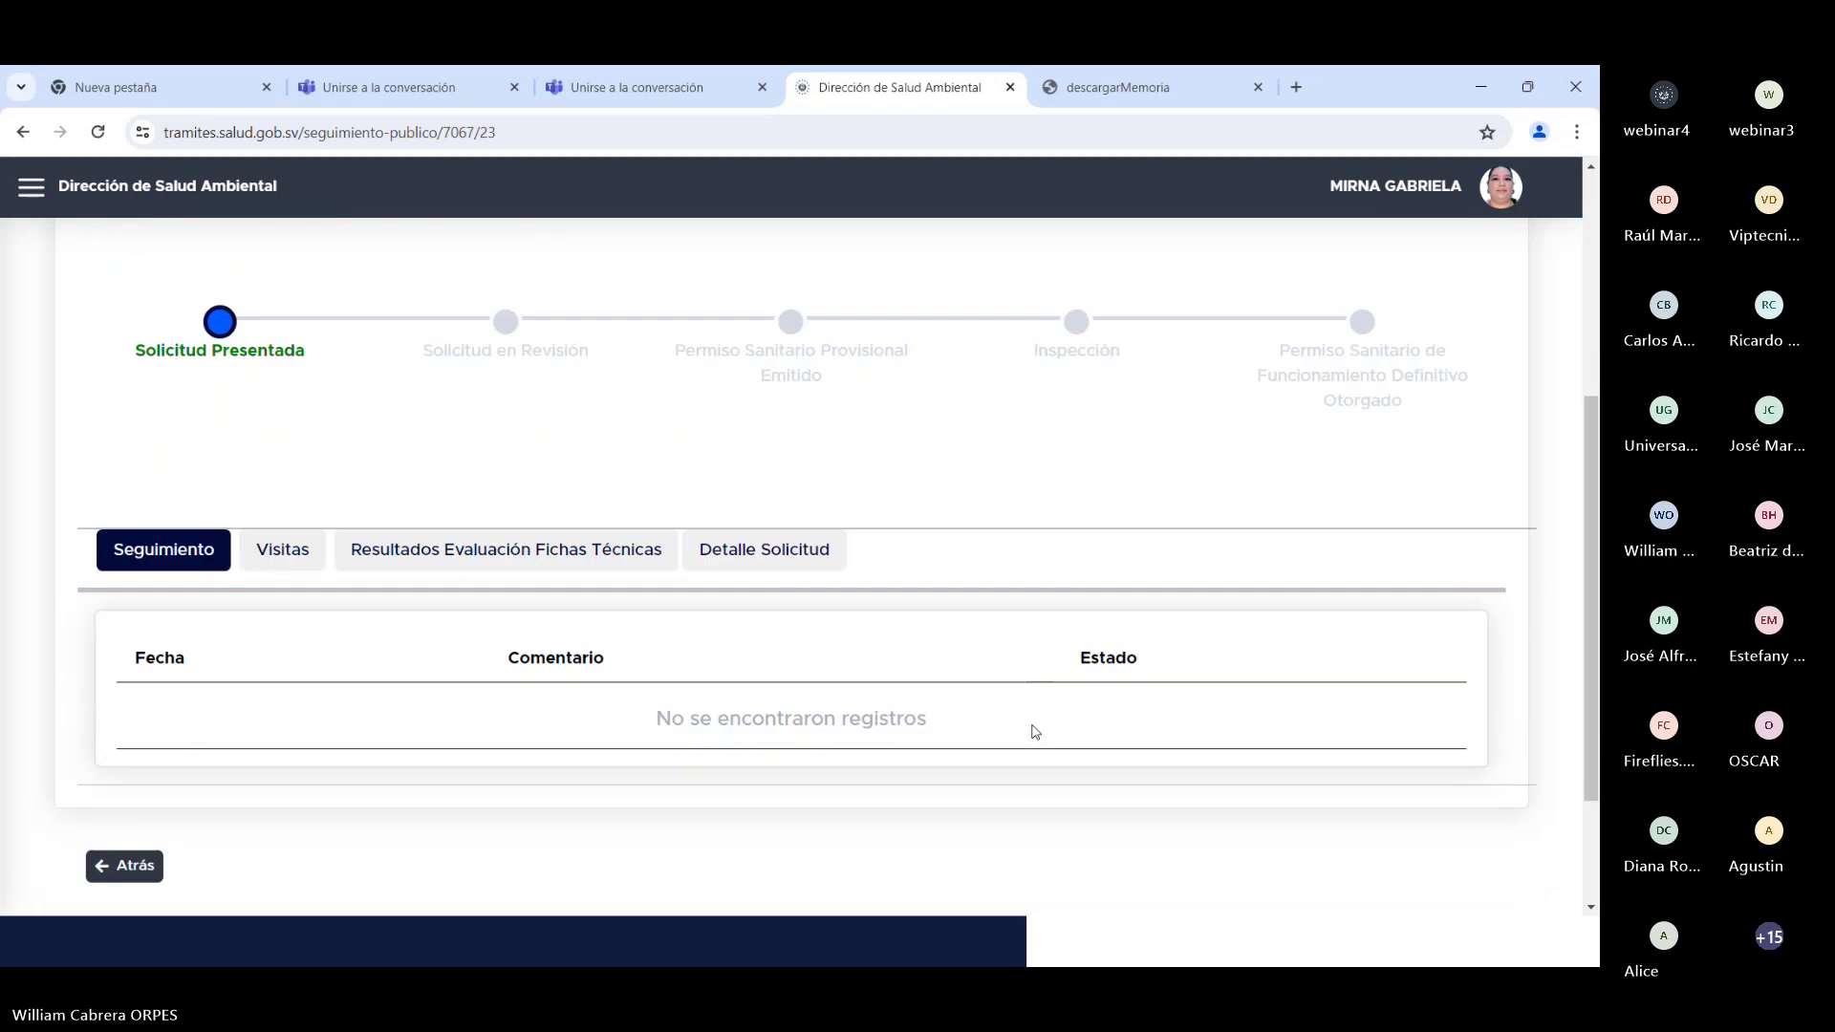
{"action": "scroll", "coordinate": [1032, 733], "scroll_direction": "up", "scroll_amount": 4}
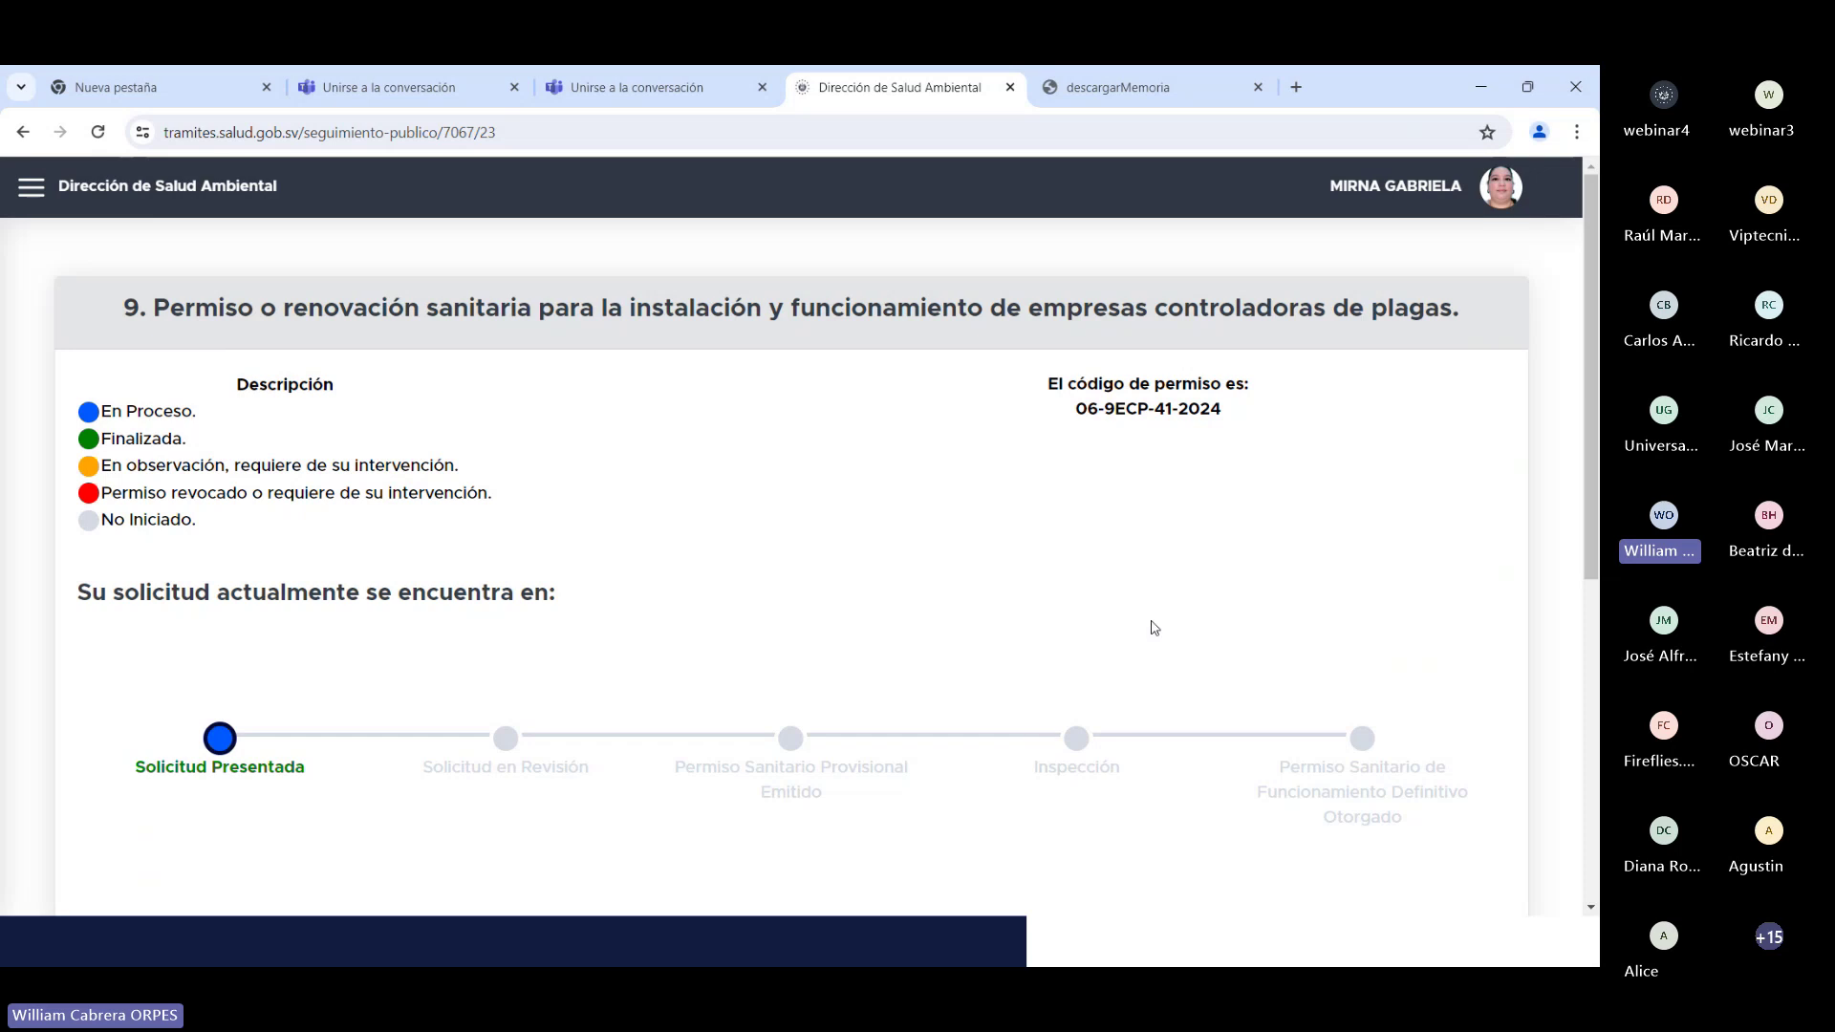
{"action": "scroll", "coordinate": [1186, 607], "scroll_direction": "down", "scroll_amount": 1}
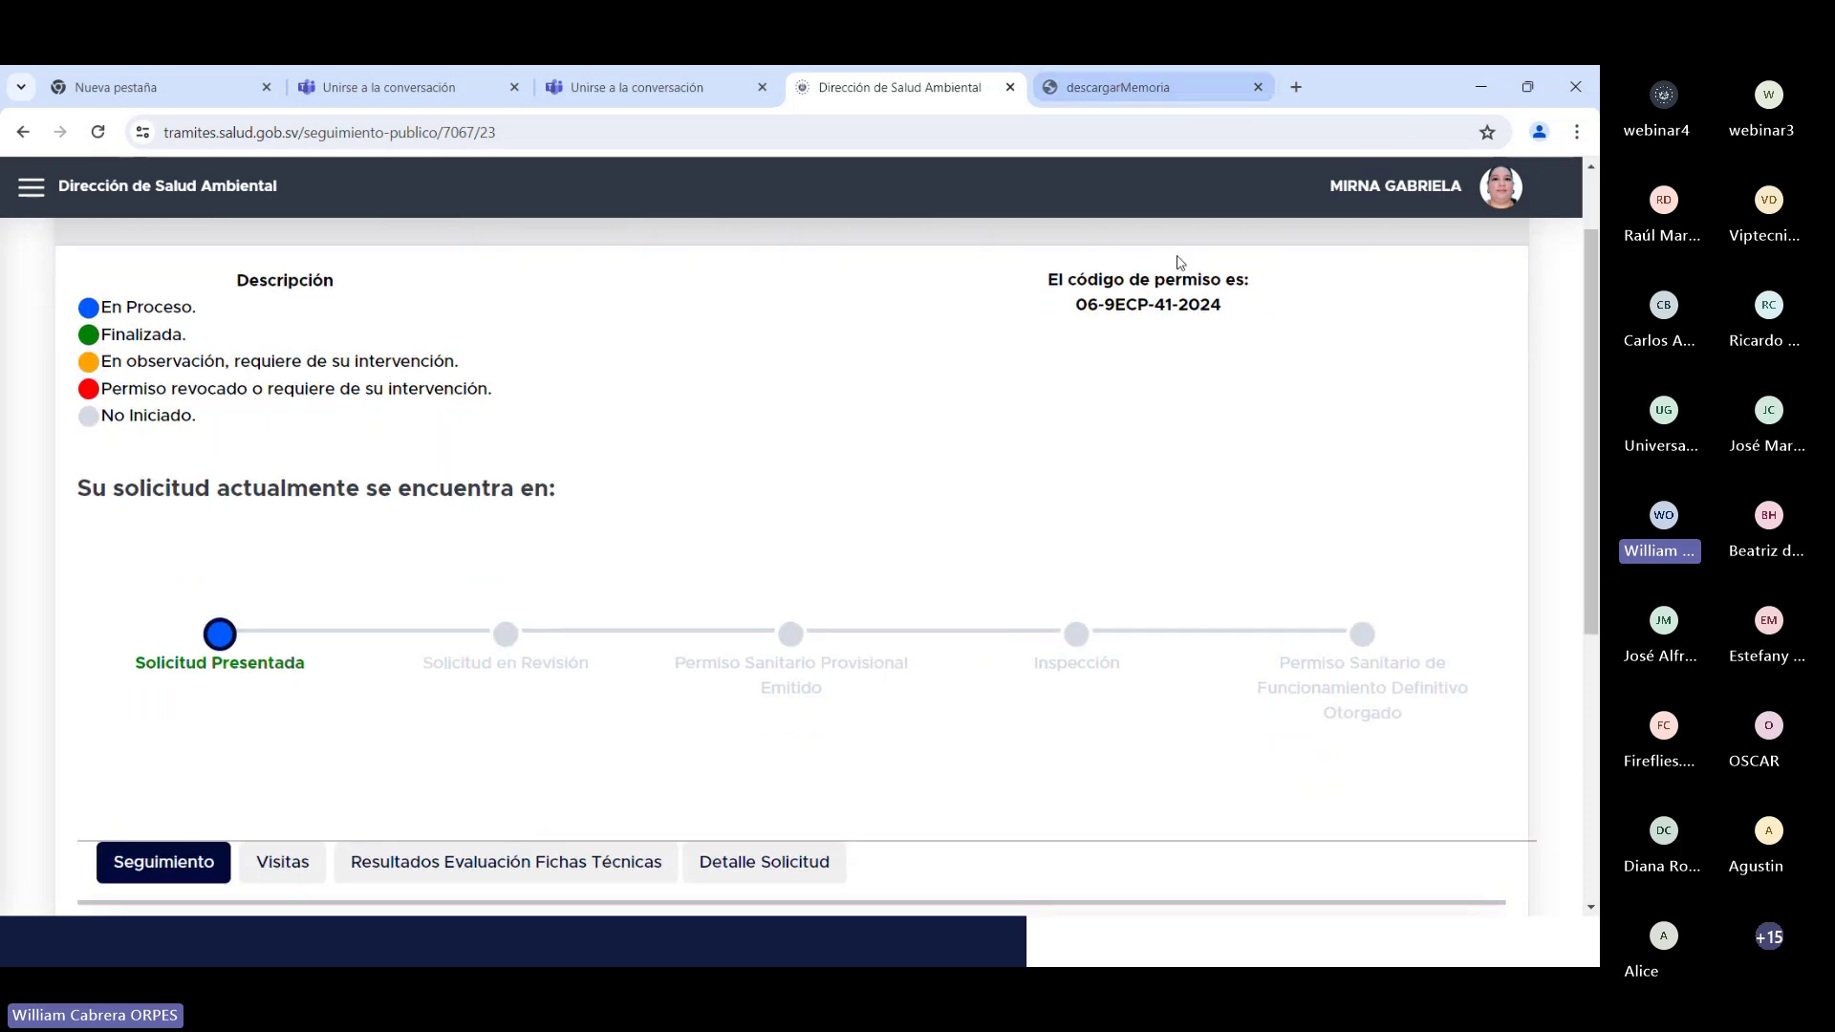
{"action": "scroll", "coordinate": [1150, 361], "scroll_direction": "down", "scroll_amount": 4}
{"action": "scroll", "coordinate": [1153, 361], "scroll_direction": "up", "scroll_amount": 5}
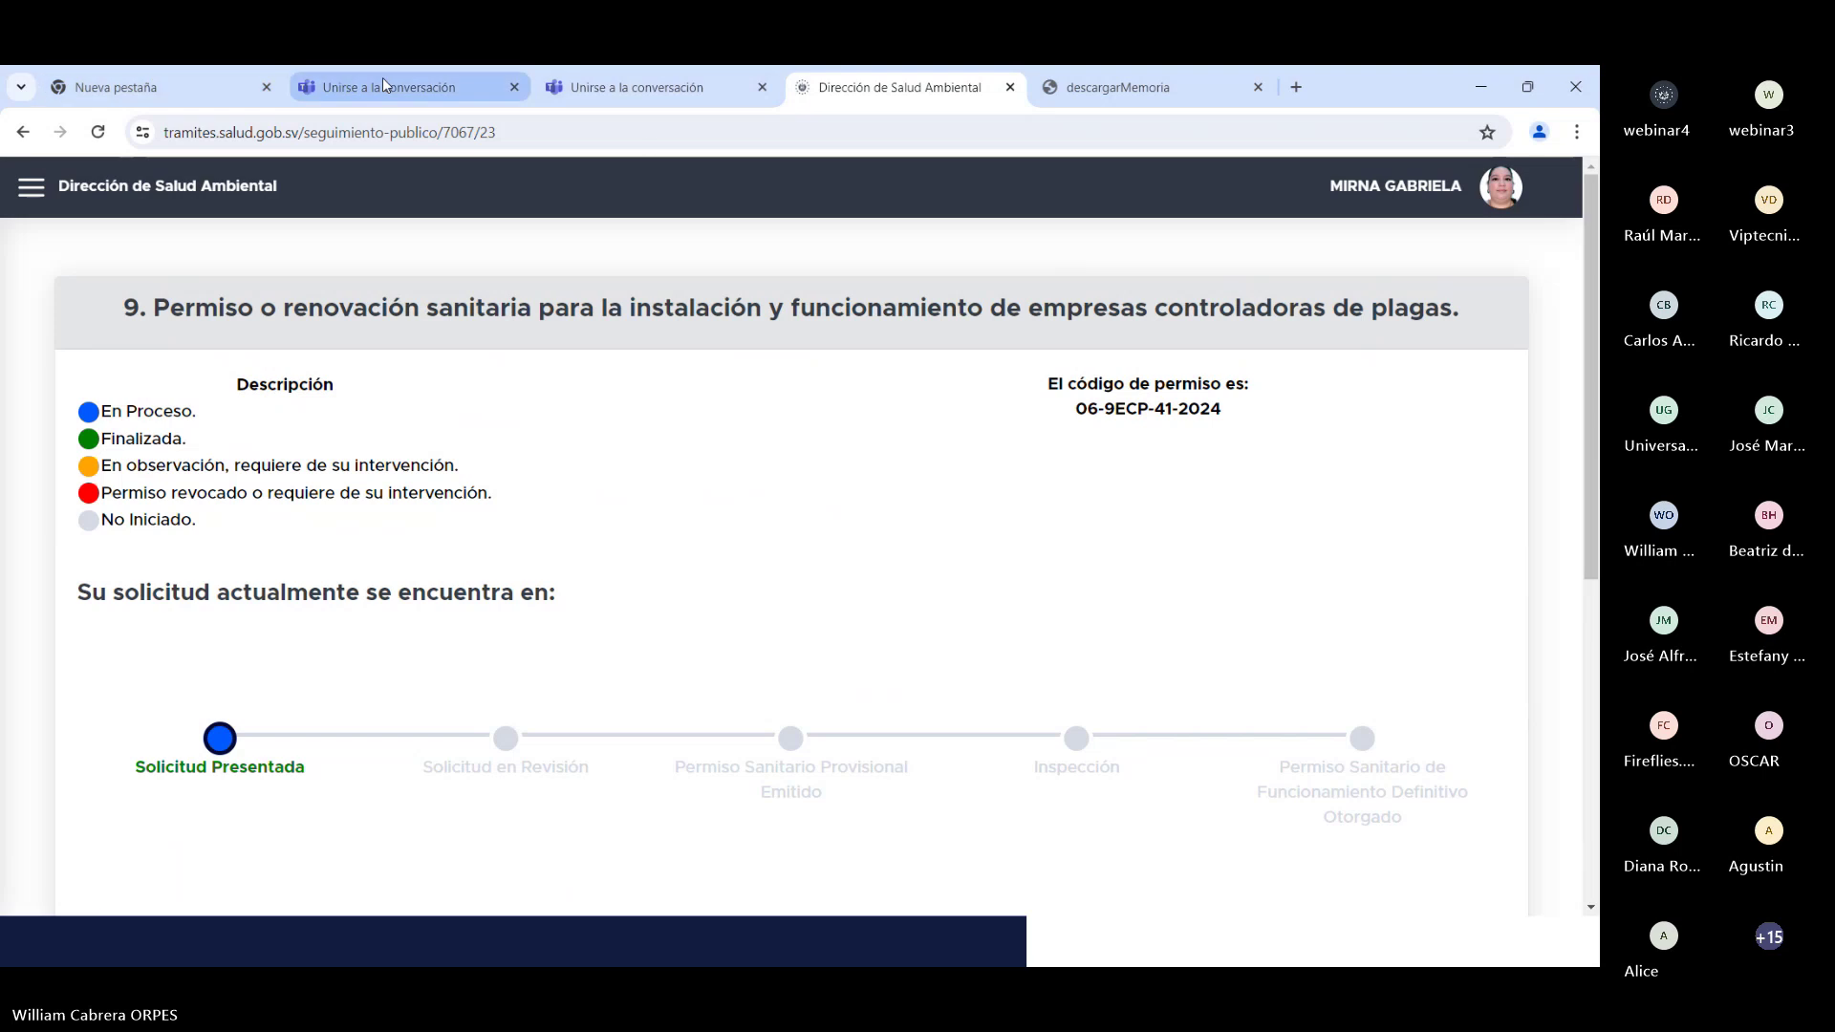
{"action": "scroll", "coordinate": [840, 535], "scroll_direction": "down", "scroll_amount": 1}
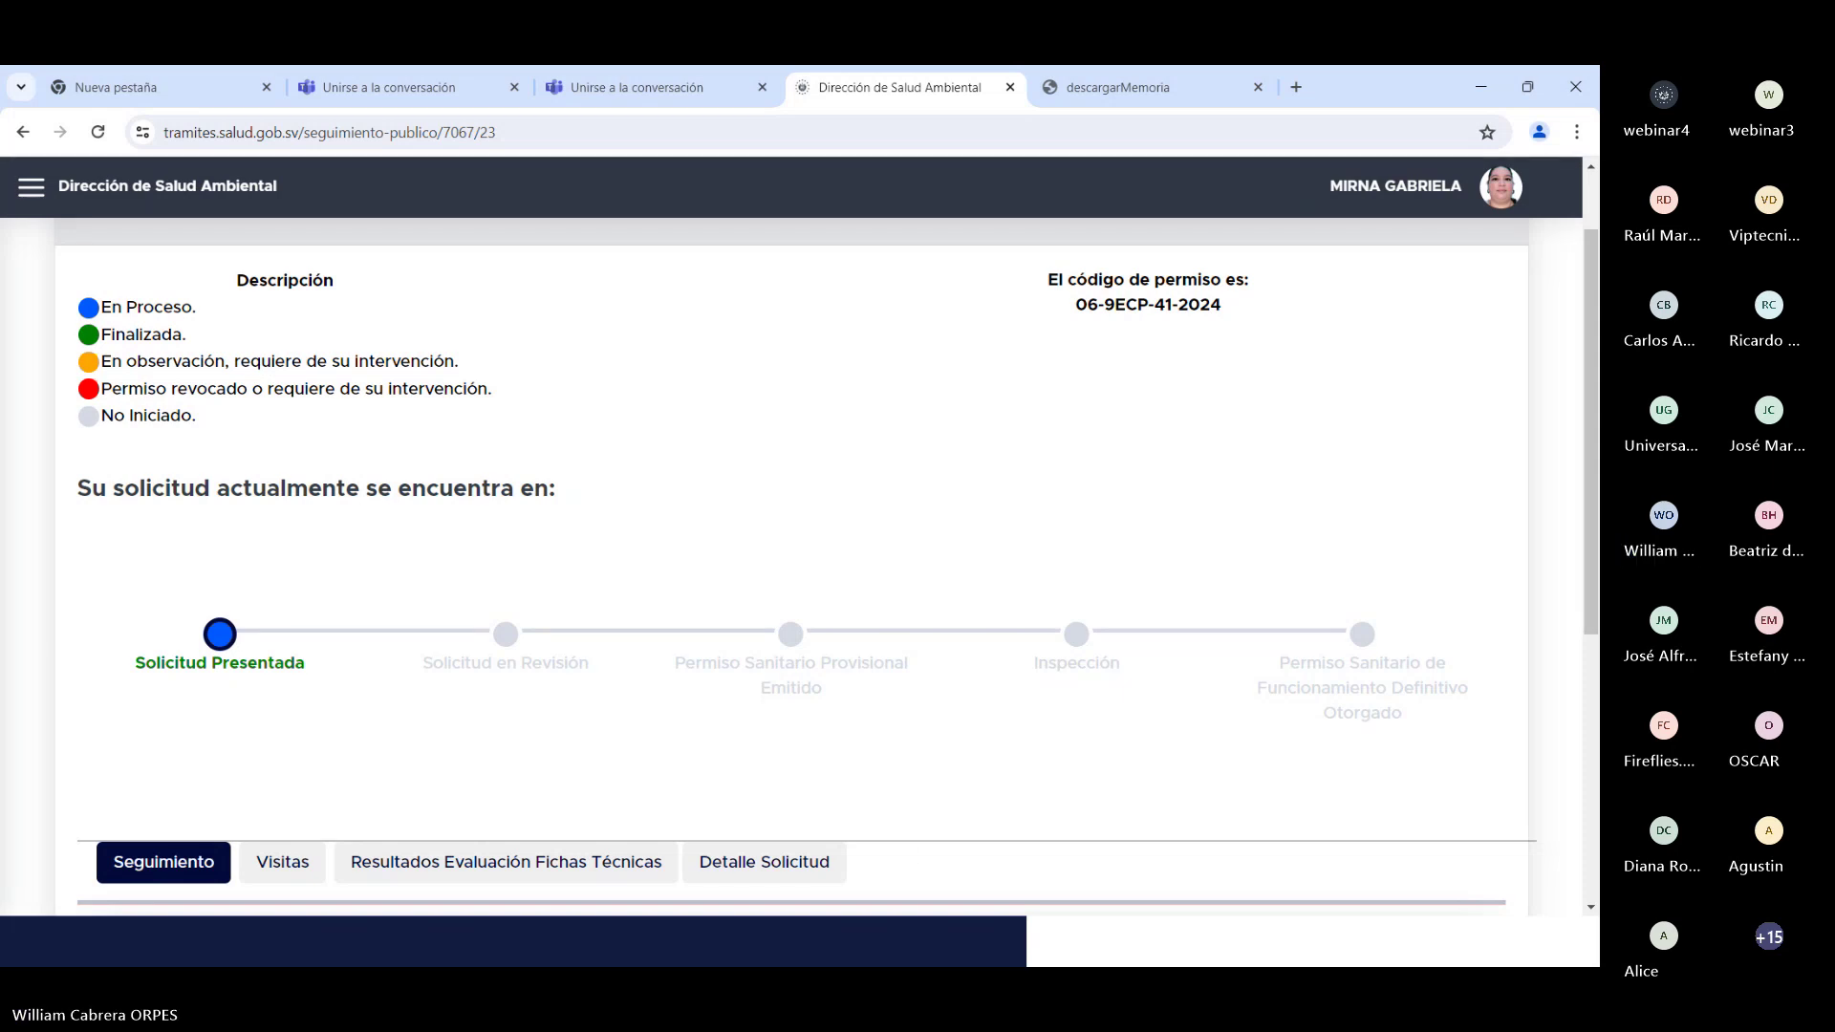
Step: Switch to the Microsoft Teams meeting window and stop sharing the screen
{"action": "mouse_move", "coordinate": [1011, 962]}
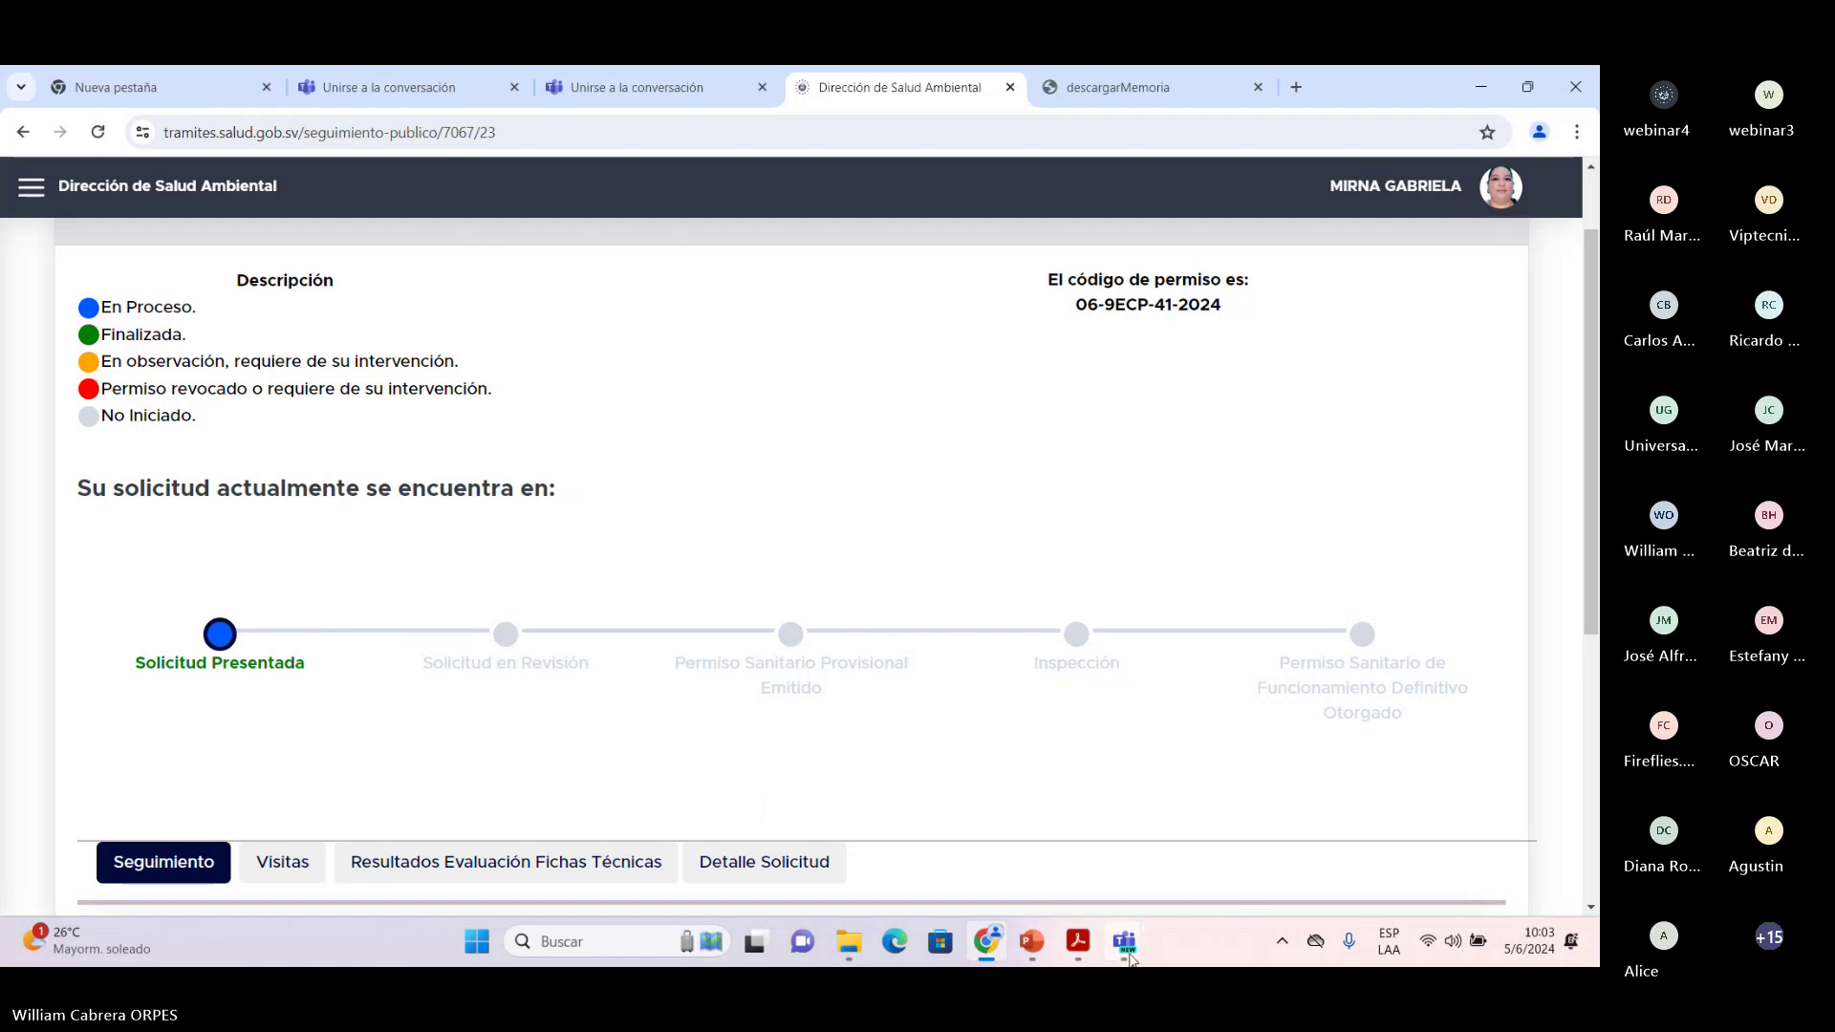
{"action": "mouse_move", "coordinate": [1124, 954]}
{"action": "left_click", "coordinate": [960, 756]}
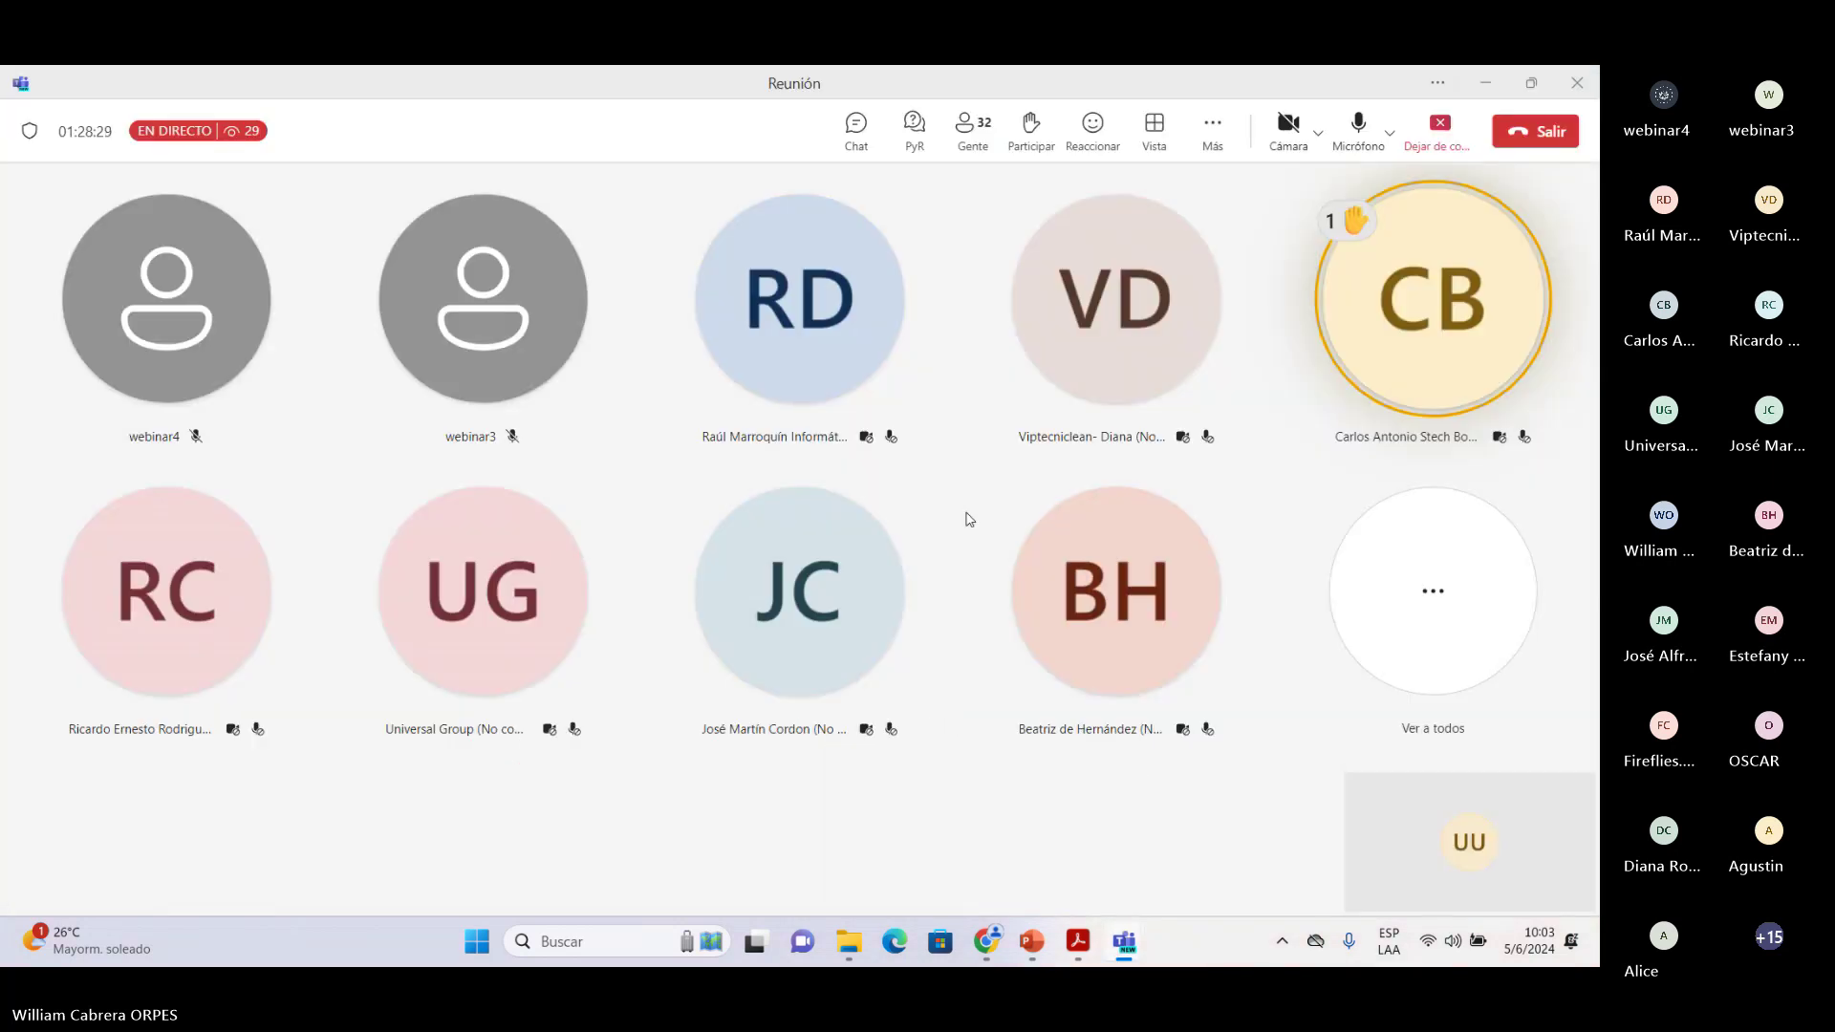
{"action": "left_click", "coordinate": [1441, 148]}
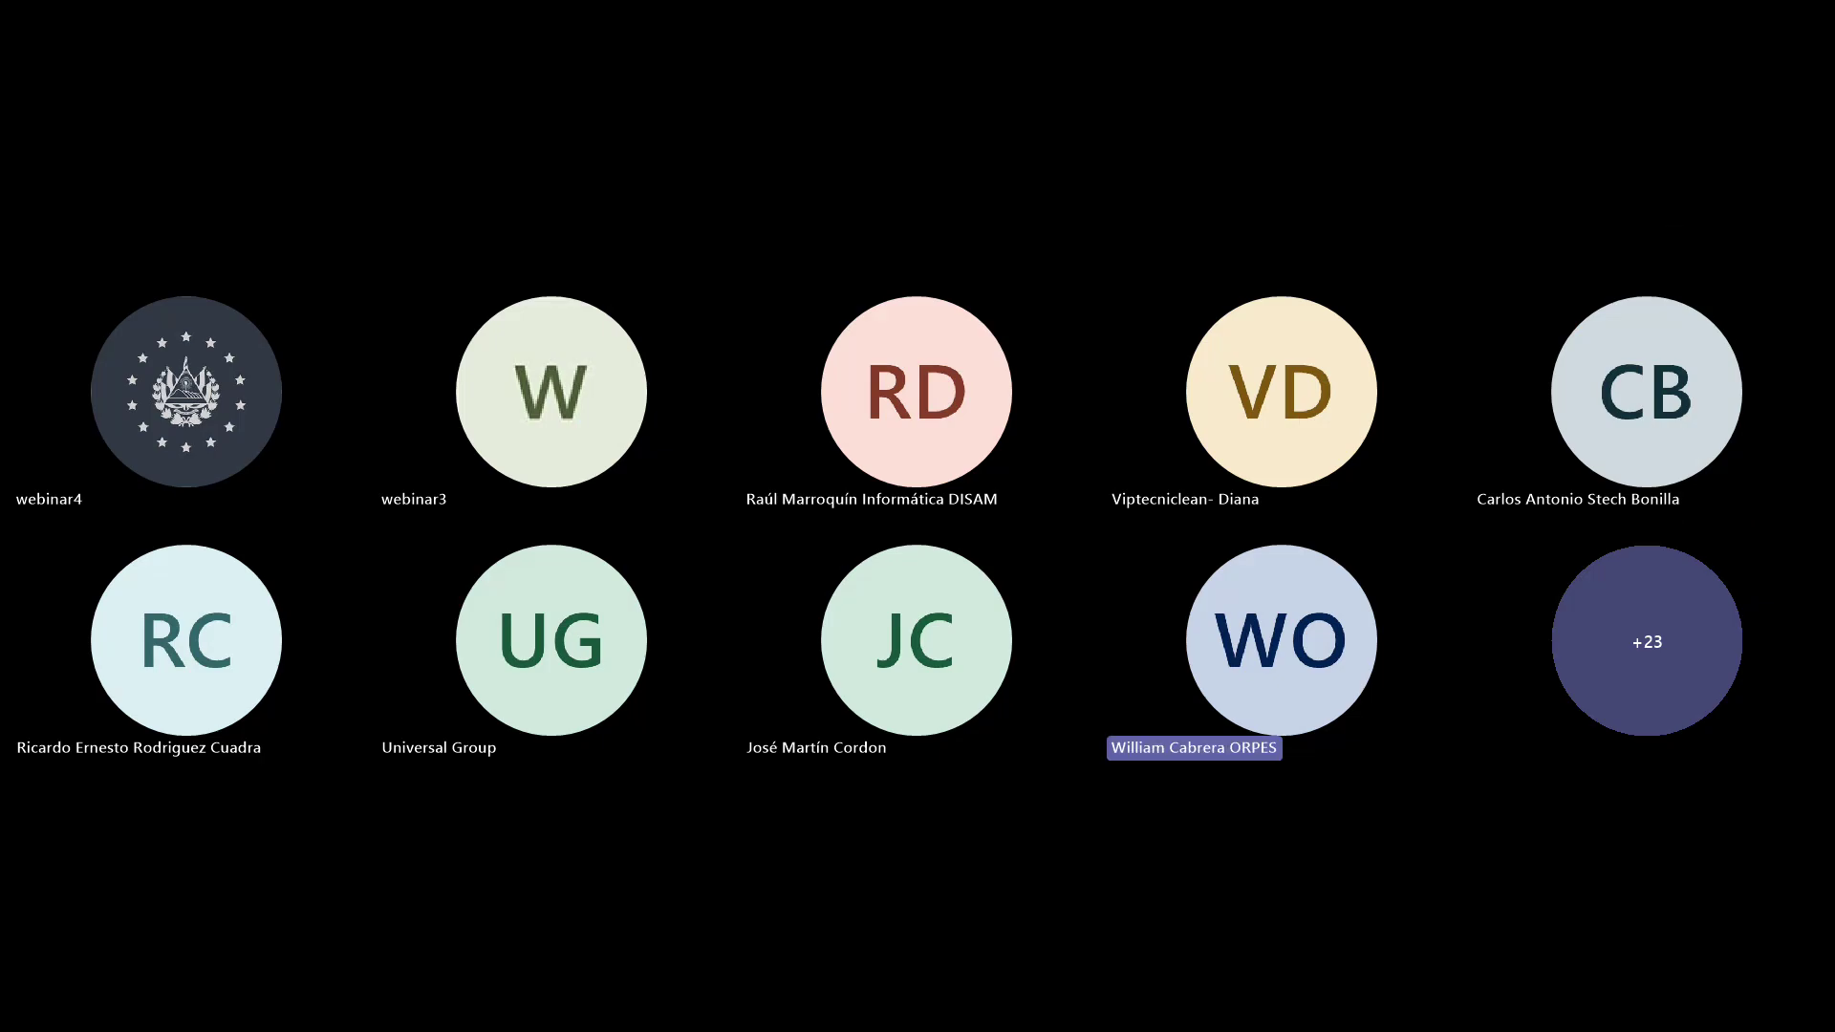